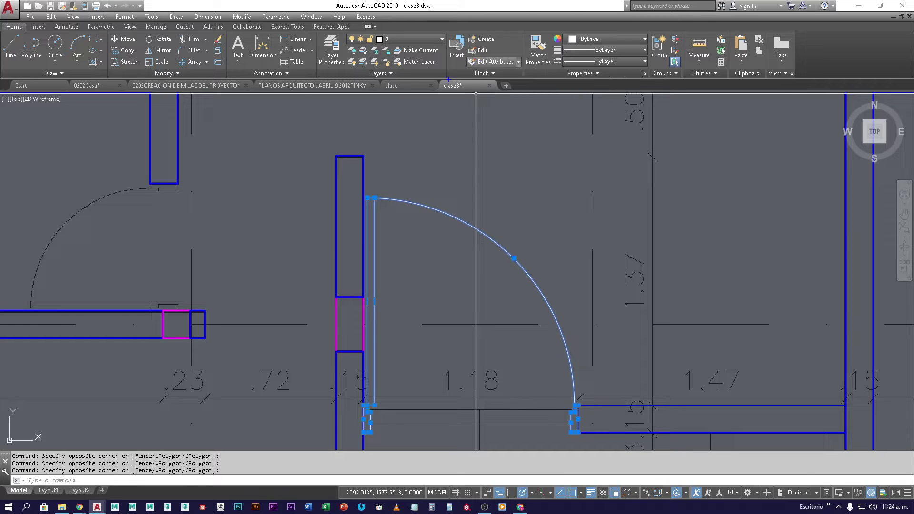
pyautogui.moveTo(442, 82)
pyautogui.mouseDown()
pyautogui.moveTo(468, 52)
pyautogui.moveTo(527, 30)
pyautogui.mouseUp()
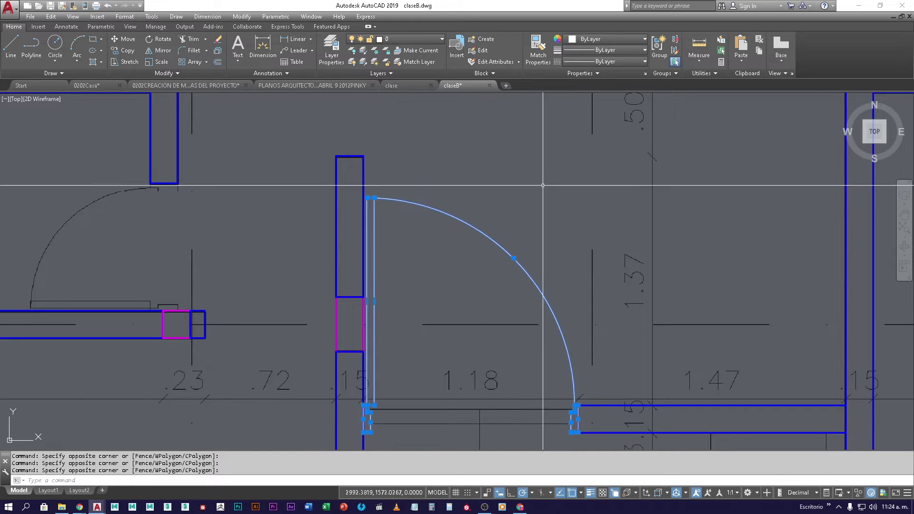
pyautogui.click(489, 42)
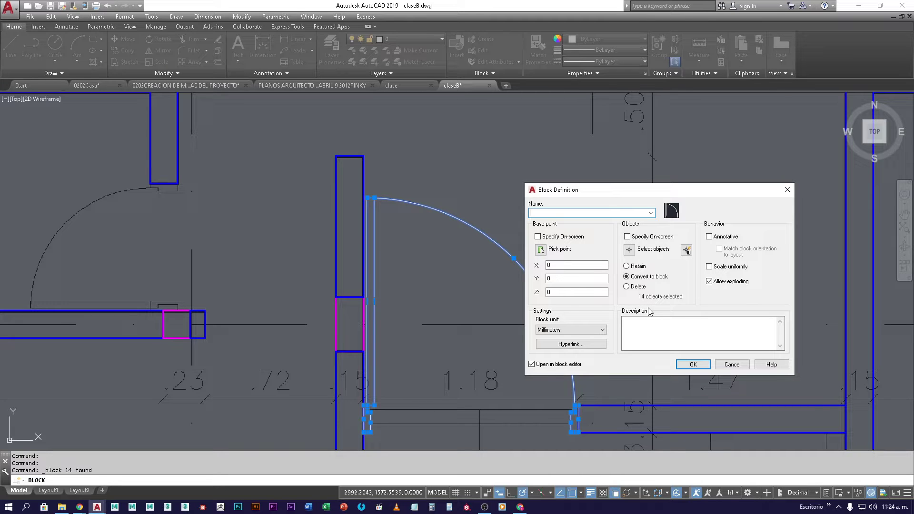
pyautogui.click(732, 365)
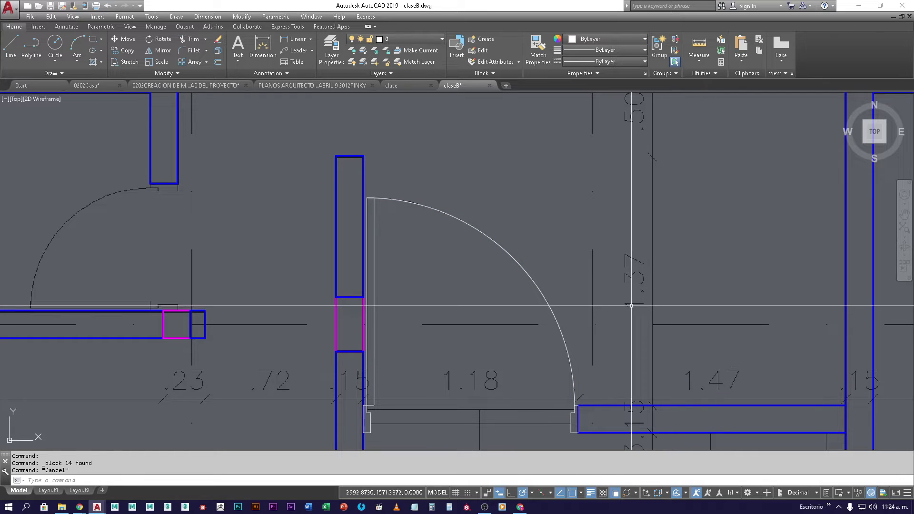
pyautogui.press('Escape')
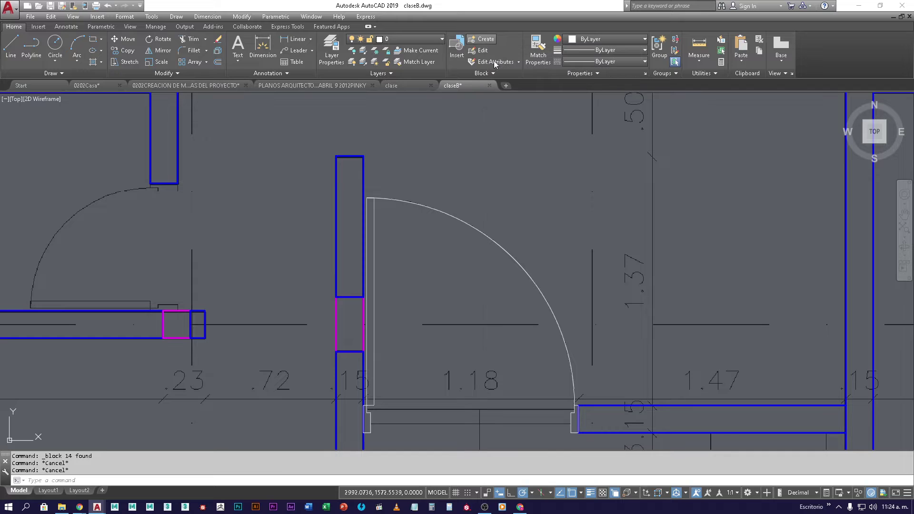
# Start a new block definition and select the 1.18 door's swing arc, leaf and left jamb lines as its objects.
pyautogui.press('Return')
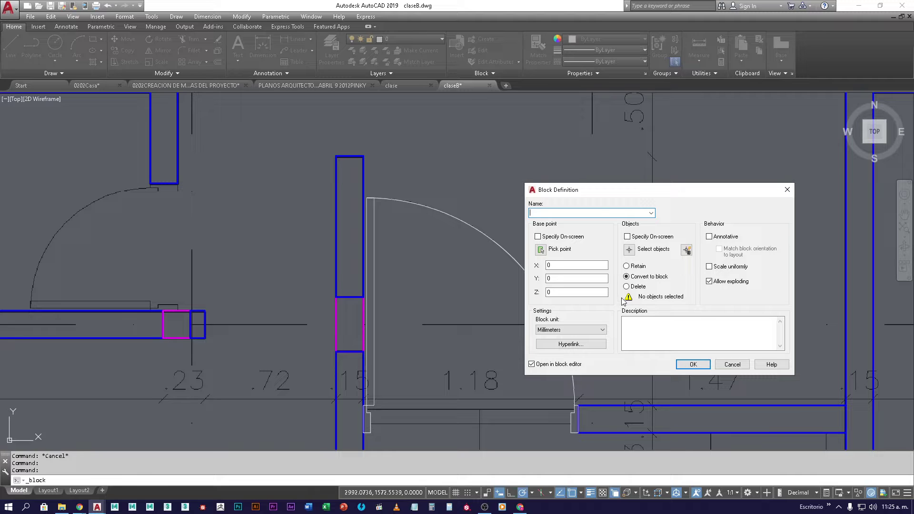
pyautogui.click(629, 250)
pyautogui.click(484, 218)
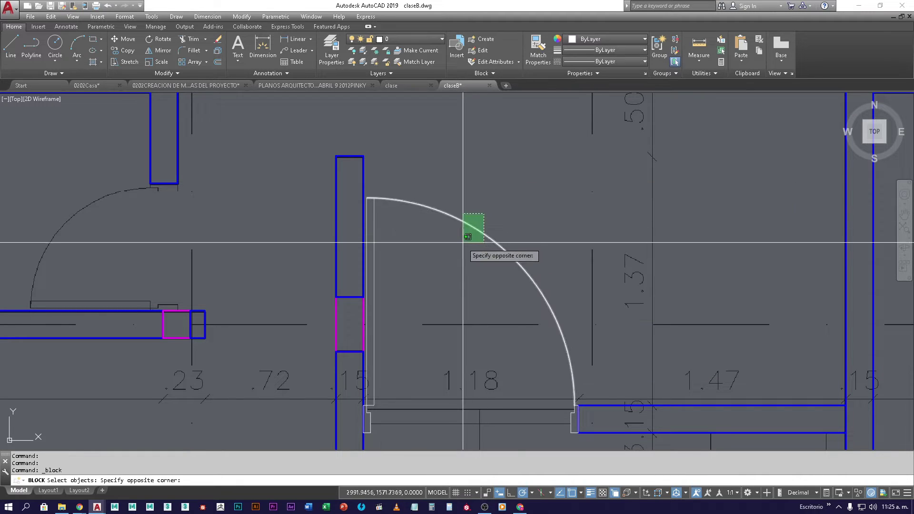
pyautogui.click(410, 251)
pyautogui.click(374, 228)
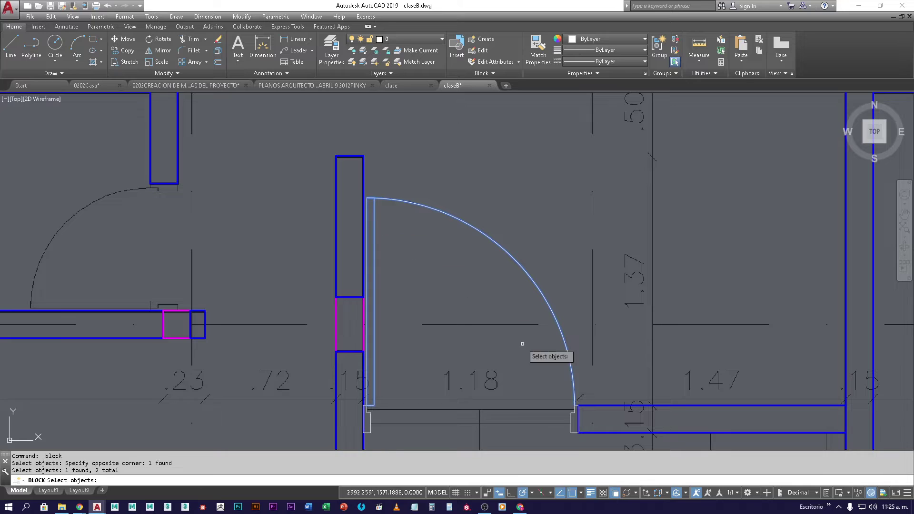
pyautogui.moveTo(526, 347); pyautogui.dragTo(517, 267, button='middle')
pyautogui.click(345, 300)
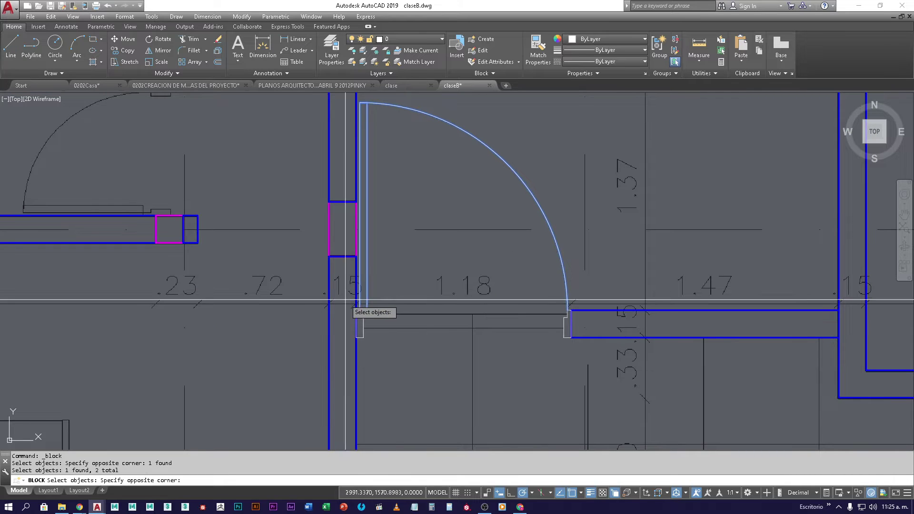
pyautogui.click(385, 336)
# Add the right jamb lines of the door, including the white line overlapping the wall end, to the block's objects.
pyautogui.scroll(5, 547, 322)
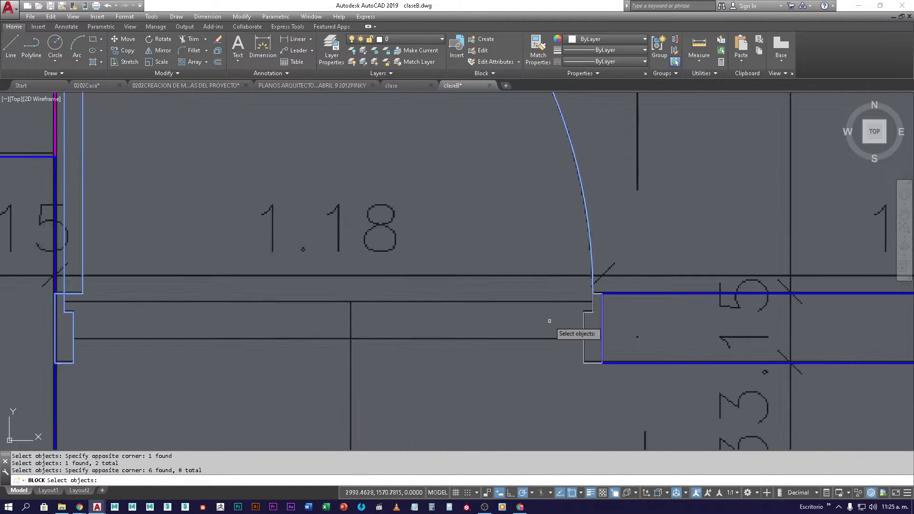
pyautogui.moveTo(572, 320); pyautogui.dragTo(547, 269, button='middle')
pyautogui.click(522, 210)
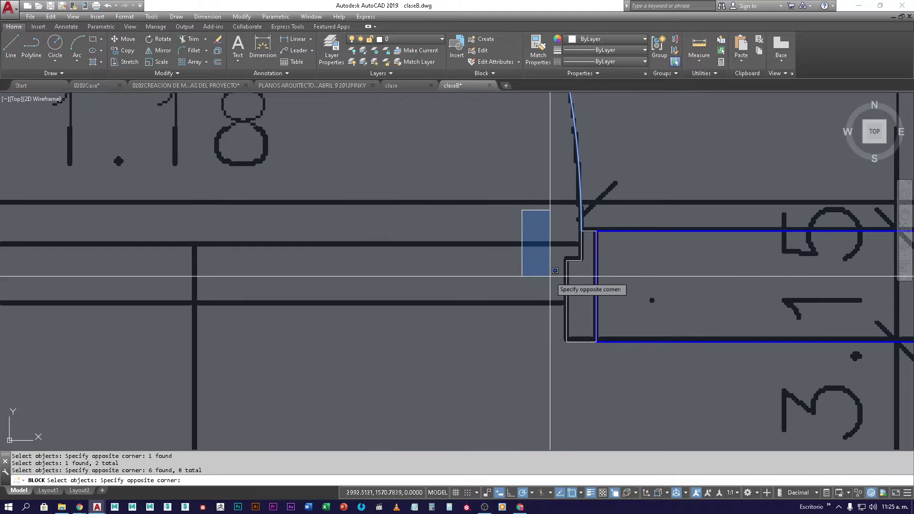
pyautogui.click(590, 361)
pyautogui.click(590, 363)
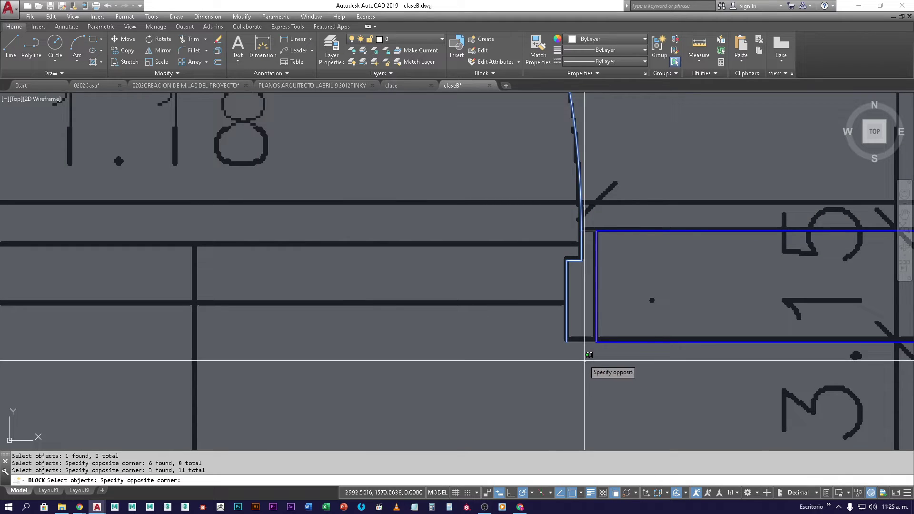
pyautogui.click(559, 214)
pyautogui.click(594, 239)
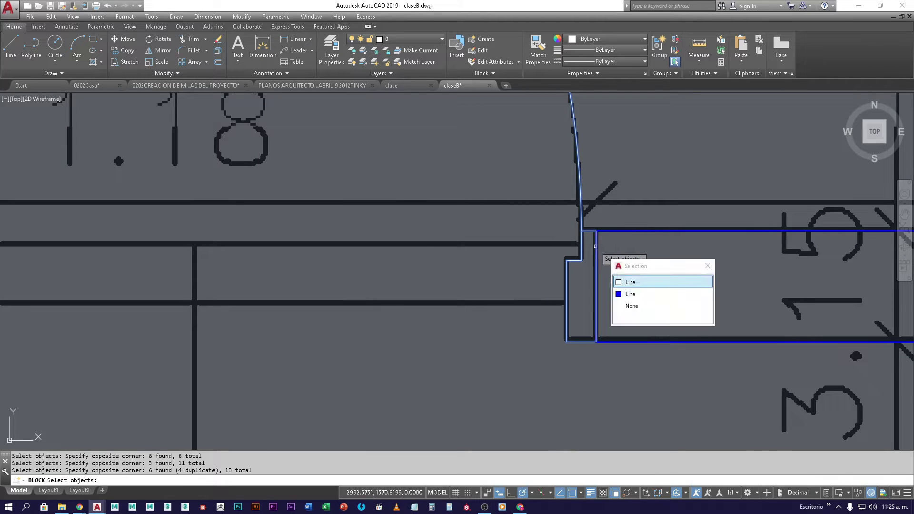
pyautogui.click(619, 282)
pyautogui.press('Return')
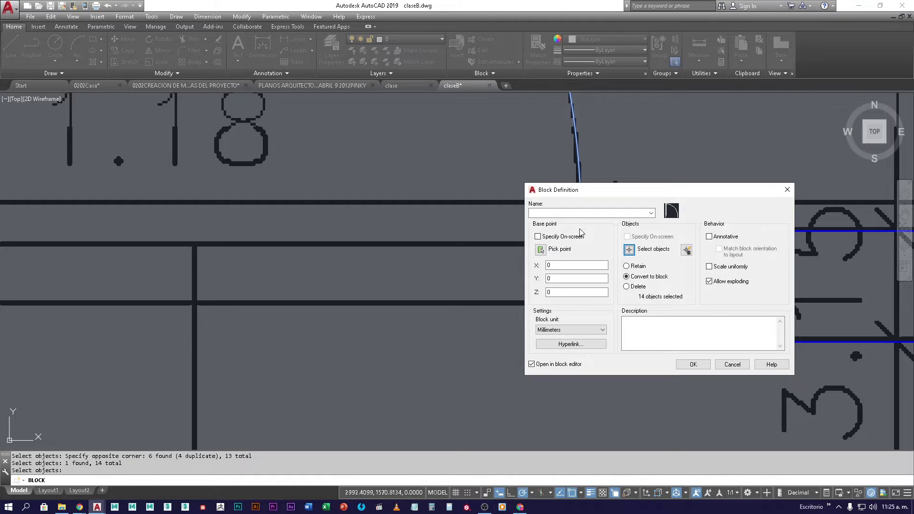
# Name the block "puerta 1.18".
pyautogui.click(578, 213)
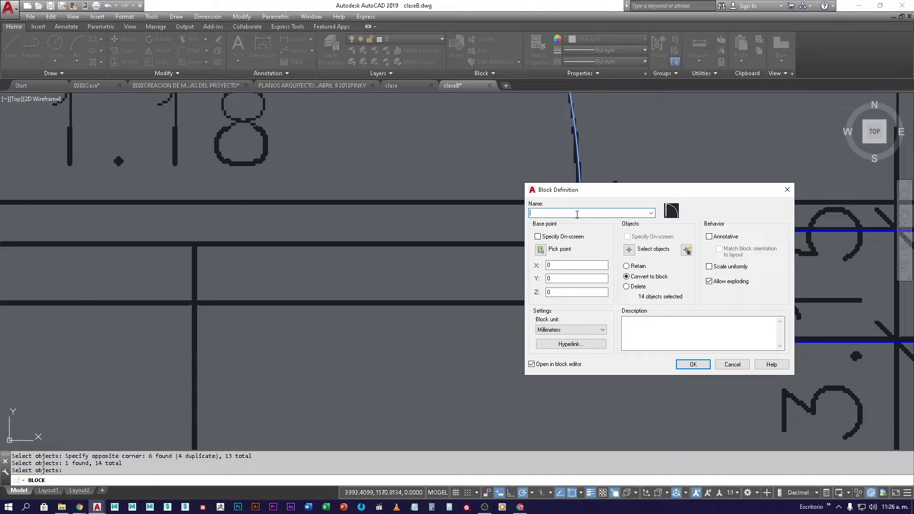
pyautogui.write('erta 1.18')
pyautogui.doubleClick(550, 215)
pyautogui.moveTo(550, 215); pyautogui.dragTo(520, 214)
pyautogui.moveTo(528, 232); pyautogui.dragTo(614, 307)
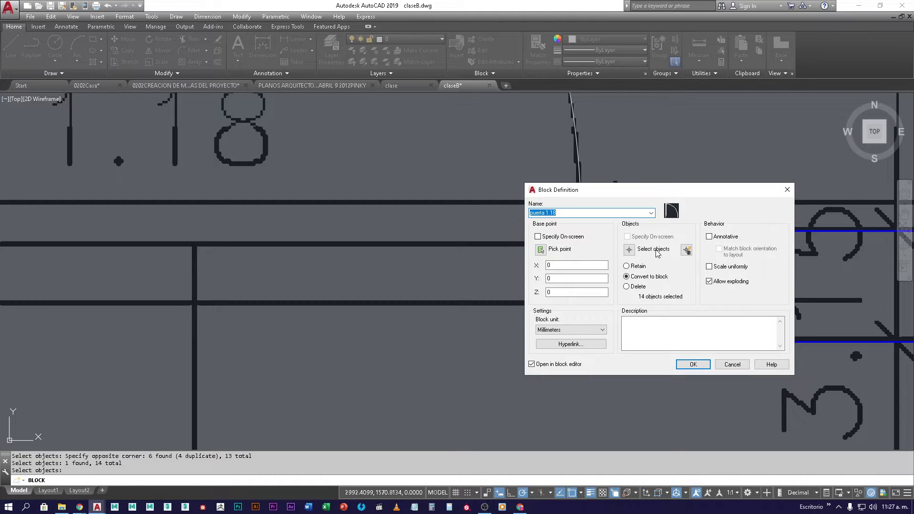
# Examine where the floor plan and its door lie relative to the drawing origin in model space.
pyautogui.click(629, 251)
pyautogui.scroll(-8, 494, 286)
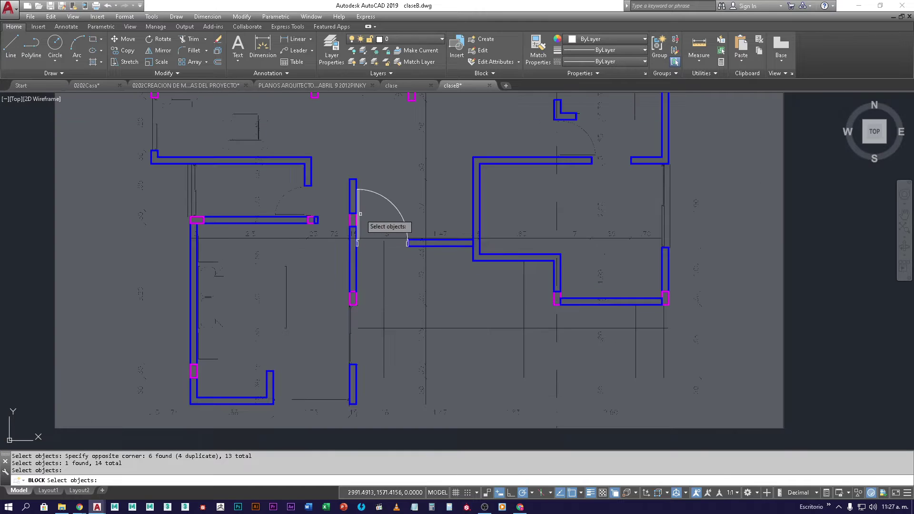
pyautogui.moveTo(377, 229); pyautogui.dragTo(438, 234, button='middle')
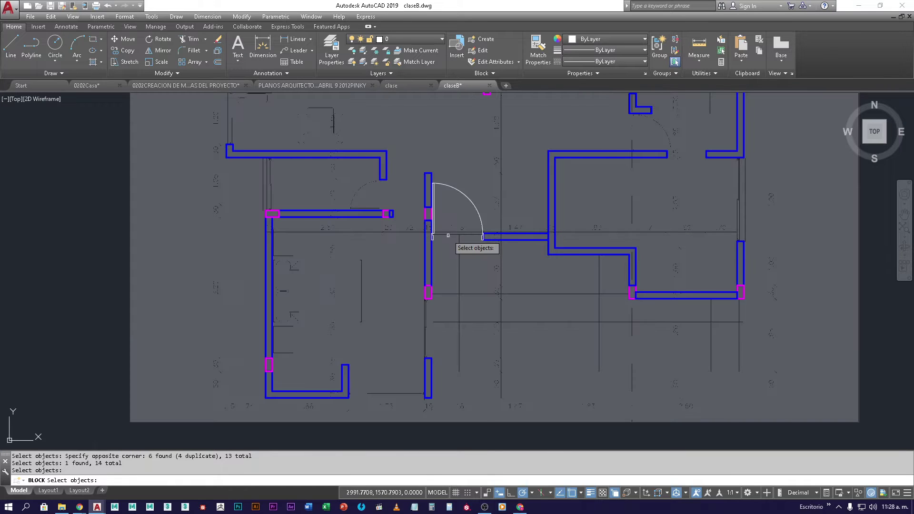
pyautogui.scroll(-2, 444, 236)
pyautogui.scroll(-6, 444, 236)
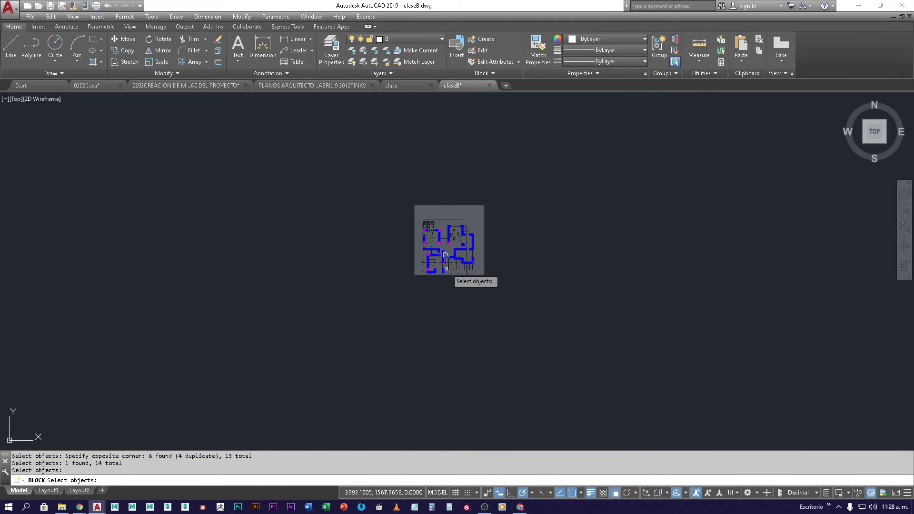
pyautogui.moveTo(449, 326); pyautogui.dragTo(529, 280, button='middle')
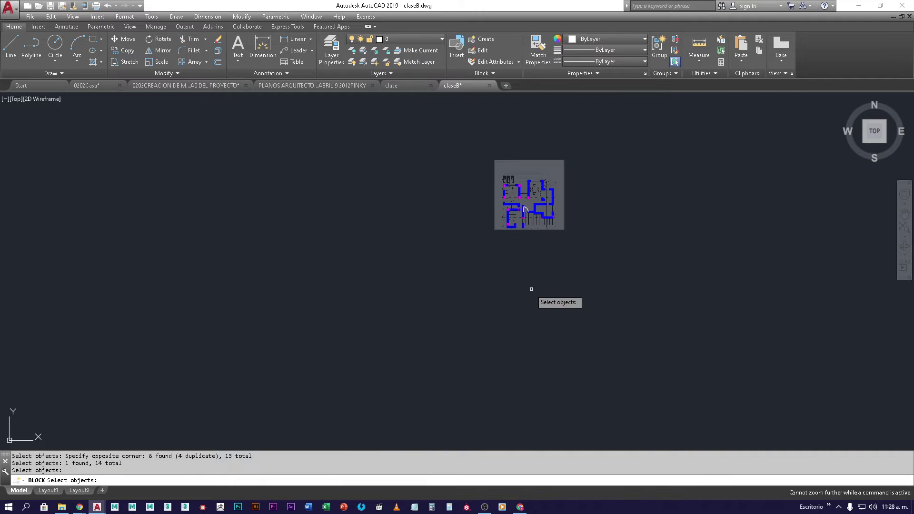
pyautogui.moveTo(315, 304); pyautogui.dragTo(402, 267, button='middle')
pyautogui.moveTo(415, 328); pyautogui.dragTo(433, 324, button='middle')
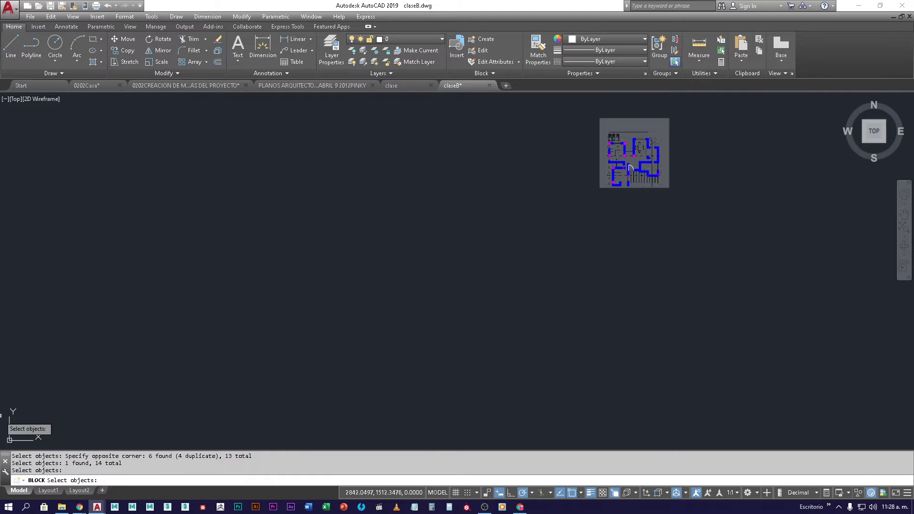
pyautogui.moveTo(469, 286); pyautogui.dragTo(477, 284, button='middle')
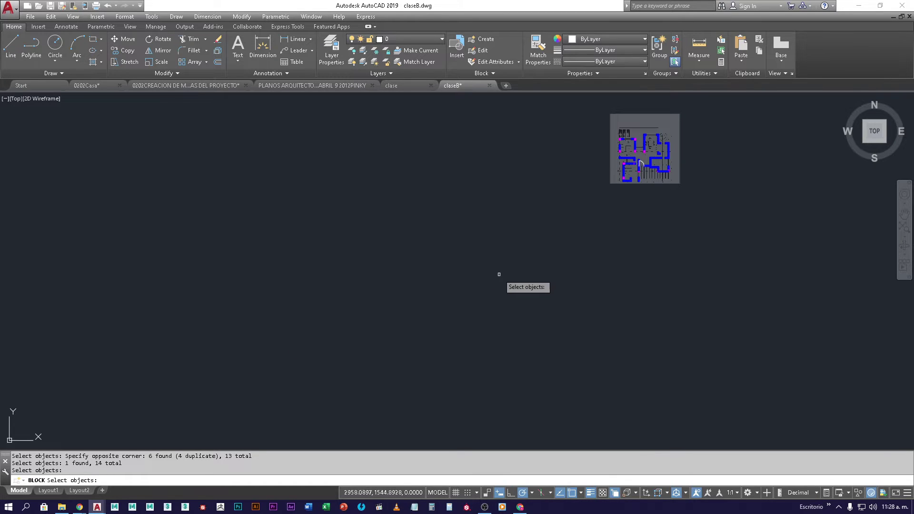
pyautogui.moveTo(528, 248); pyautogui.dragTo(452, 285, button='middle')
pyautogui.scroll(4, 463, 276)
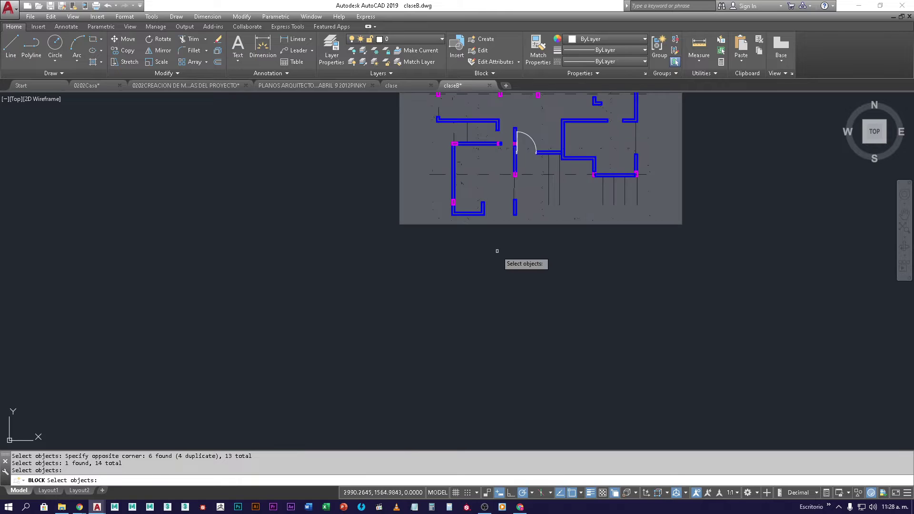
pyautogui.press('Return')
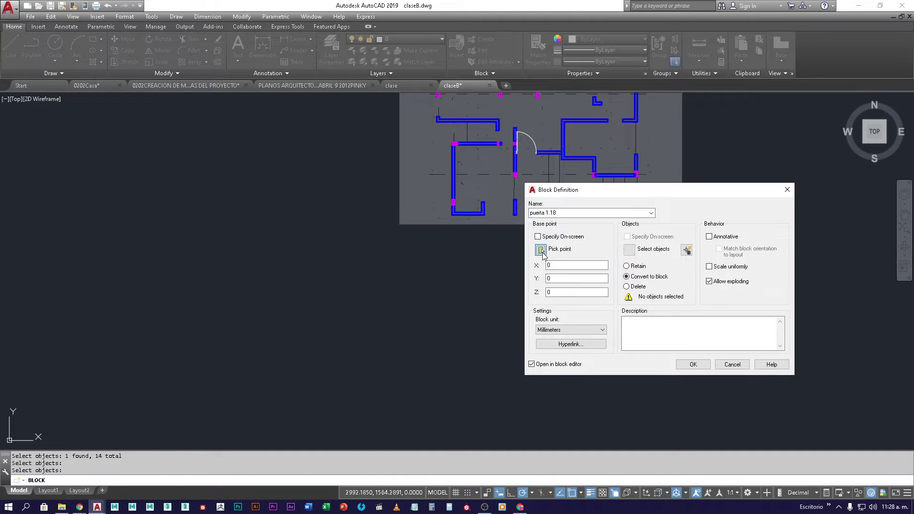
# Set the block's base point at the upper-left corner of the left door jamb, where it meets the wall.
pyautogui.click(541, 249)
pyautogui.moveTo(526, 199)
pyautogui.mouseDown(button='middle')
pyautogui.moveTo(547, 226)
pyautogui.moveTo(571, 298)
pyautogui.mouseUp(button='middle')
pyautogui.scroll(8, 571, 298)
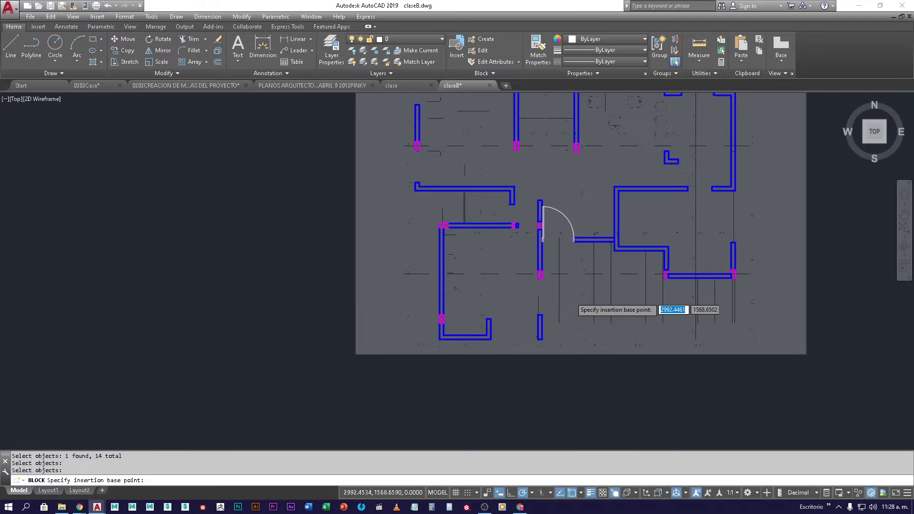
pyautogui.scroll(-5, 530, 326)
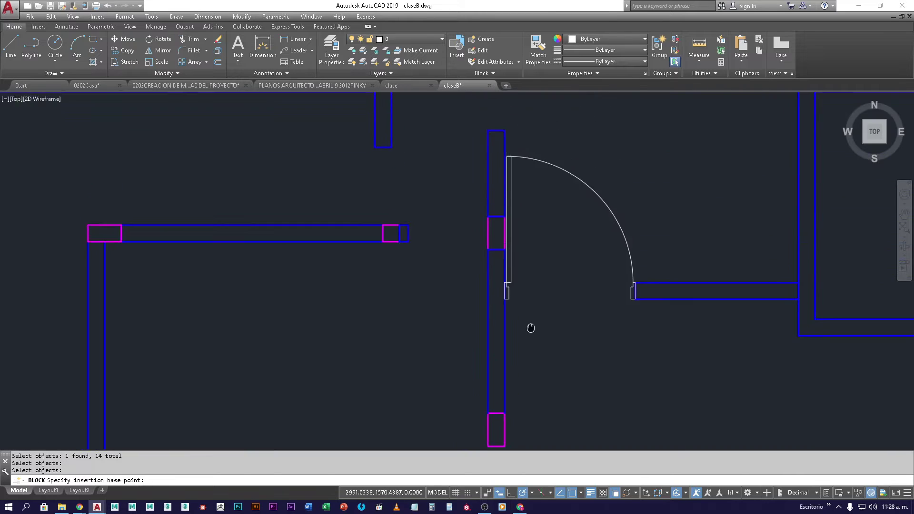
pyautogui.scroll(10, 530, 327)
pyautogui.moveTo(530, 327); pyautogui.dragTo(523, 276, button='middle')
pyautogui.scroll(-3, 535, 335)
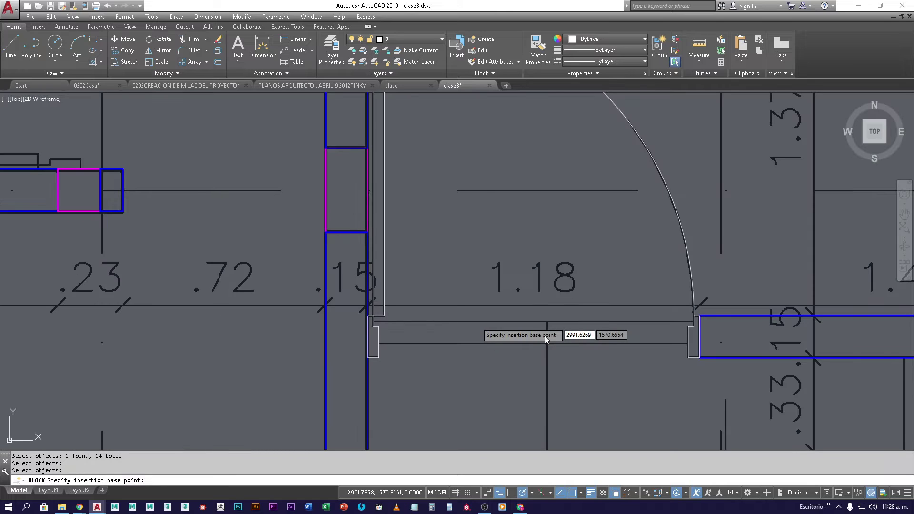
pyautogui.moveTo(411, 328); pyautogui.dragTo(448, 315, button='middle')
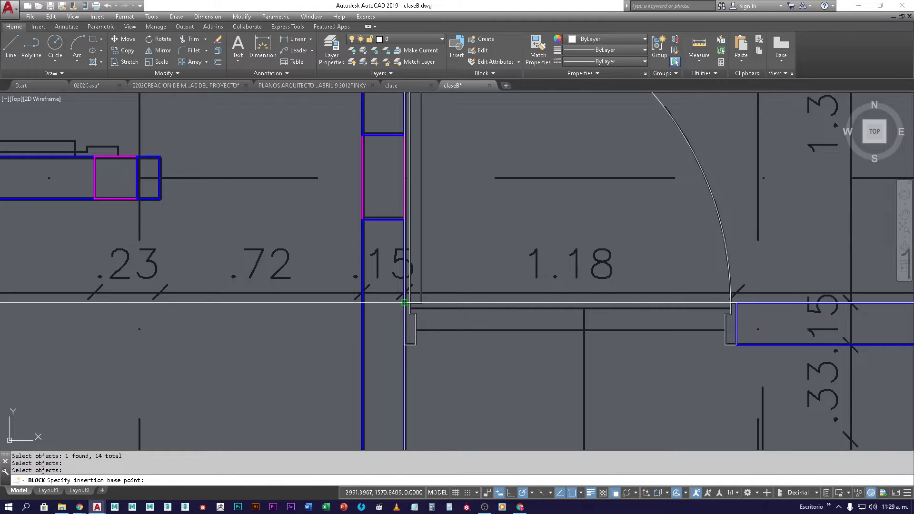
pyautogui.click(404, 302)
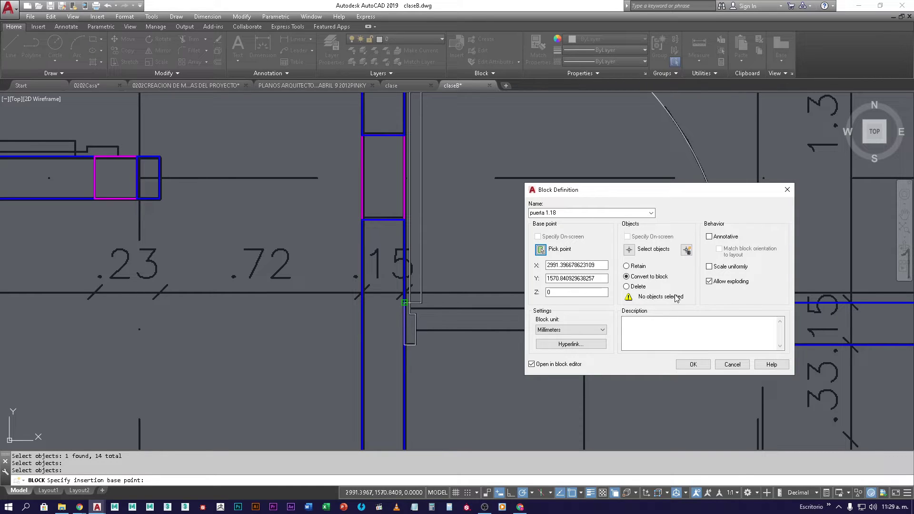
# Select the door leaf and left jamb lines as objects for the block.
pyautogui.click(629, 250)
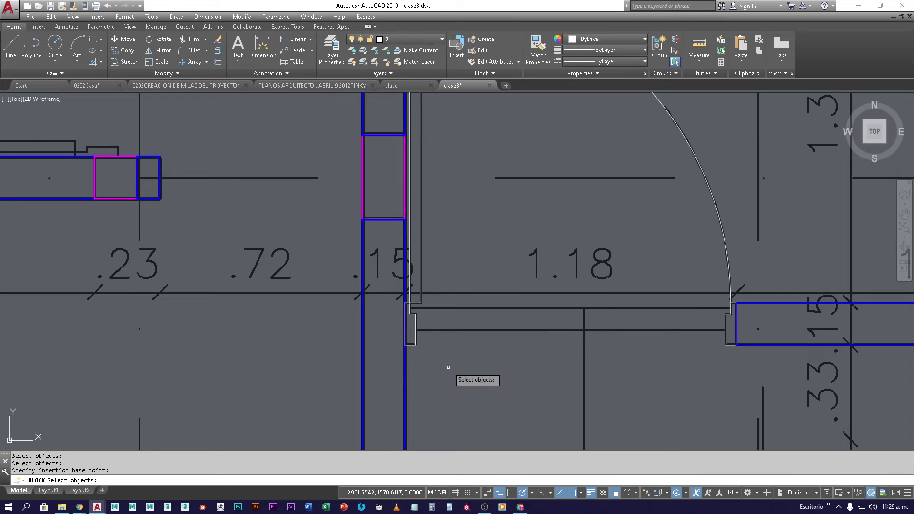
pyautogui.scroll(2, 444, 355)
pyautogui.click(443, 352)
pyautogui.click(376, 251)
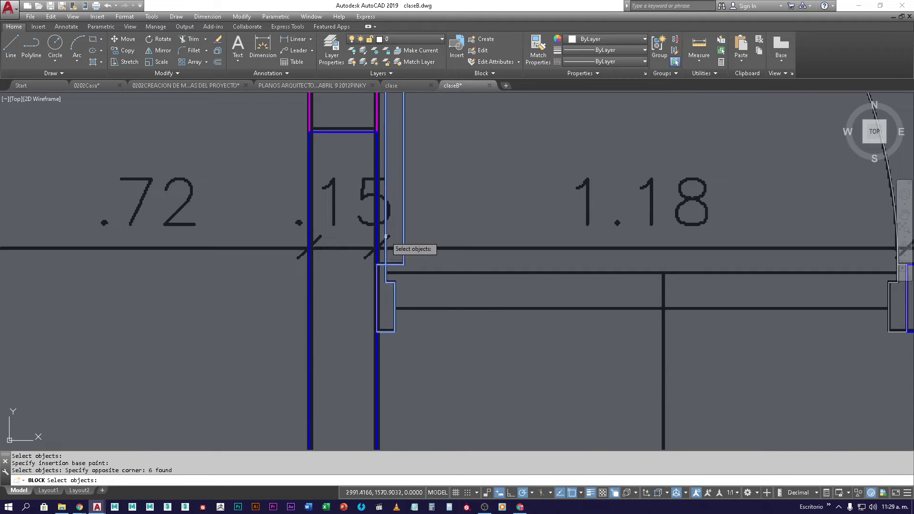
pyautogui.click(370, 253)
pyautogui.click(396, 349)
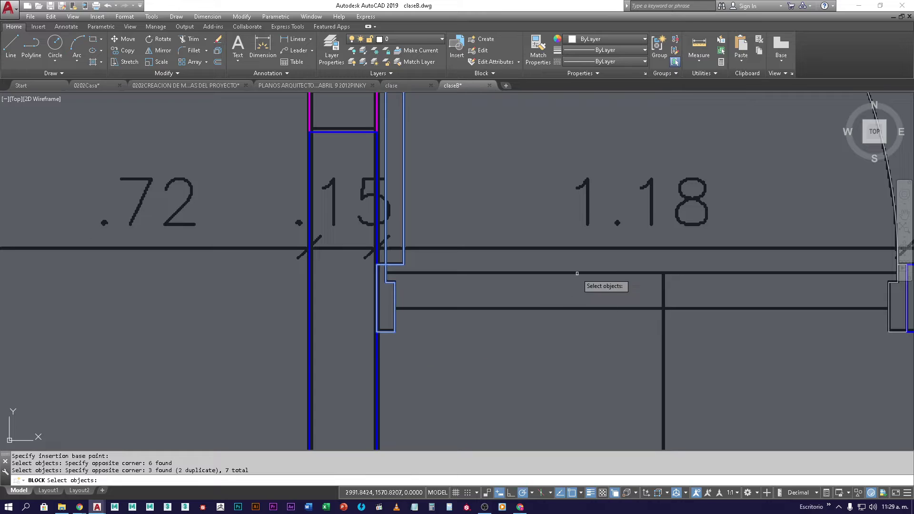
# Add the door's swing arc and all the right jamb lines, including its wall-side line, to the block's objects.
pyautogui.moveTo(567, 207); pyautogui.dragTo(560, 291, button='middle')
pyautogui.scroll(-3, 560, 290)
pyautogui.click(686, 226)
pyautogui.click(671, 265)
pyautogui.scroll(5, 696, 355)
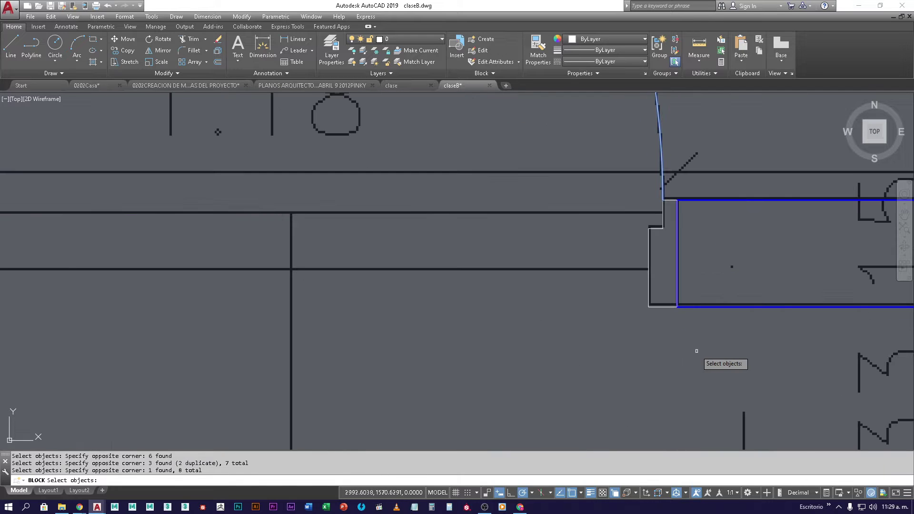
pyautogui.click(673, 314)
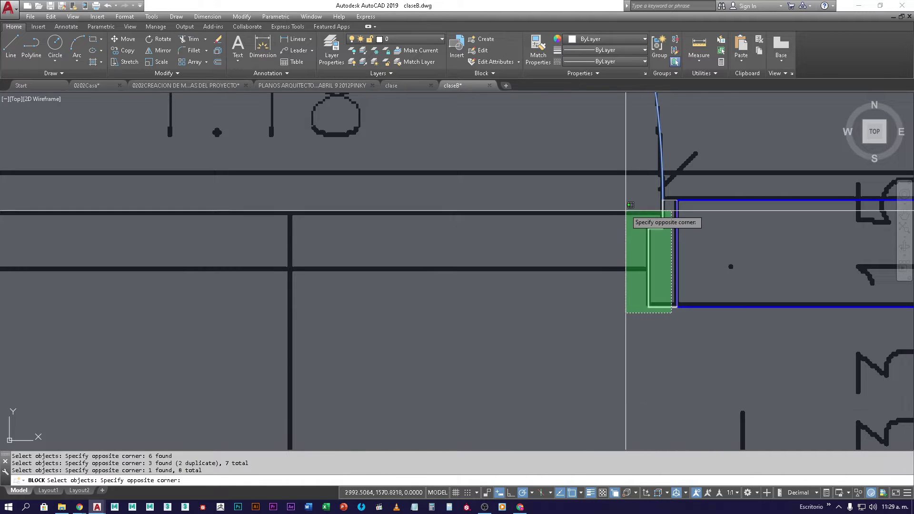
pyautogui.click(612, 180)
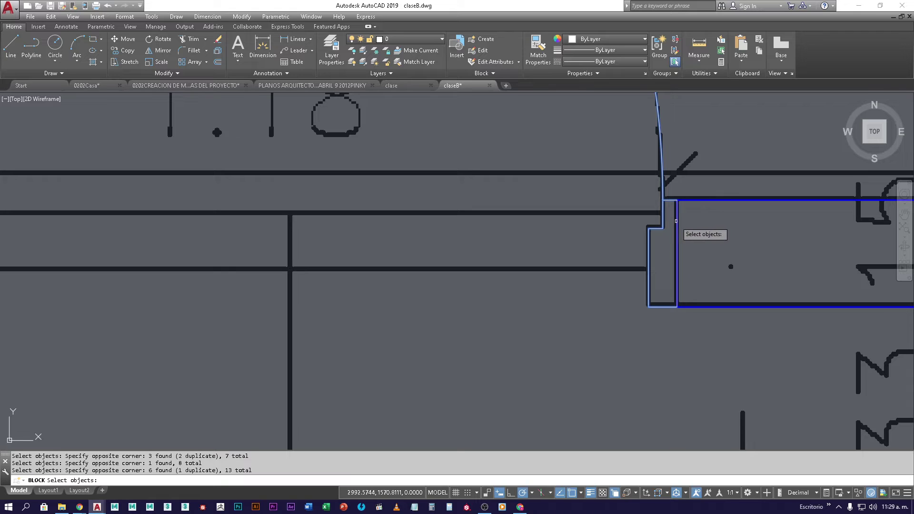
pyautogui.click(676, 222)
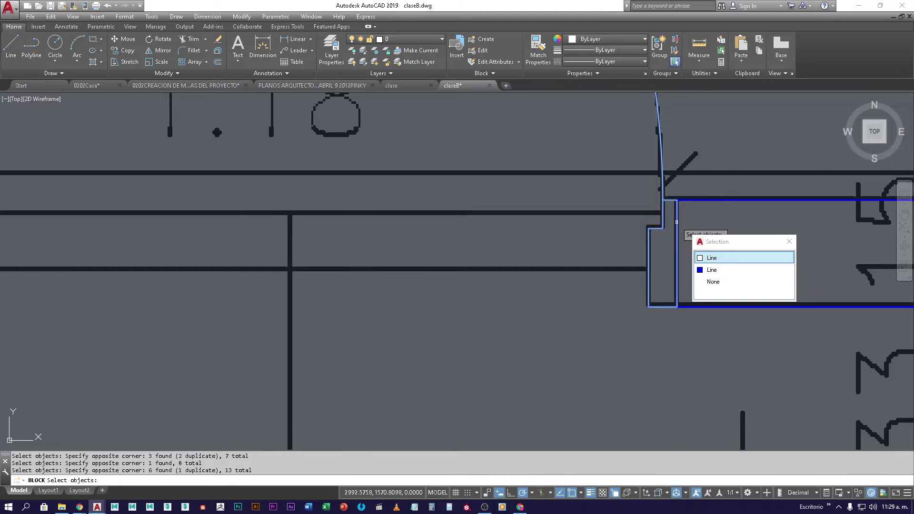
pyautogui.click(731, 258)
pyautogui.press('Return')
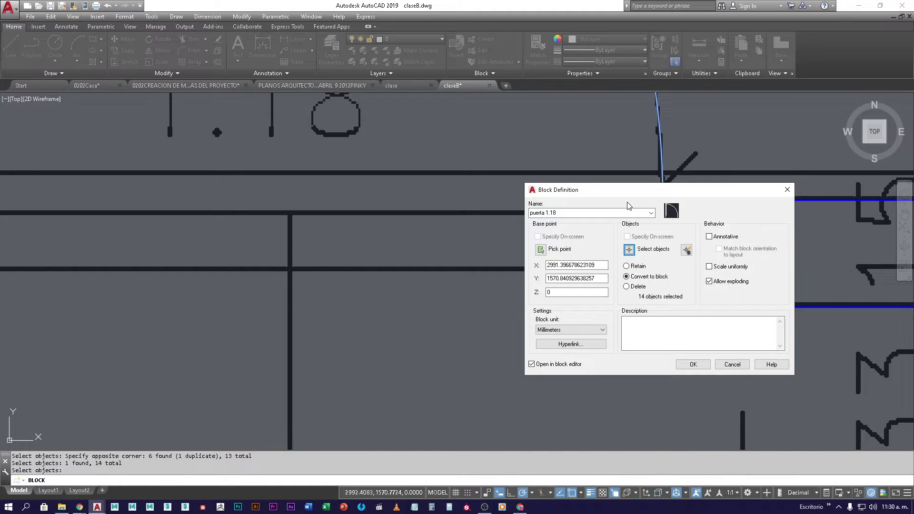
# Create the block with the current definition settings, then close the block editor to return to the floor plan.
pyautogui.moveTo(629, 193); pyautogui.dragTo(623, 215)
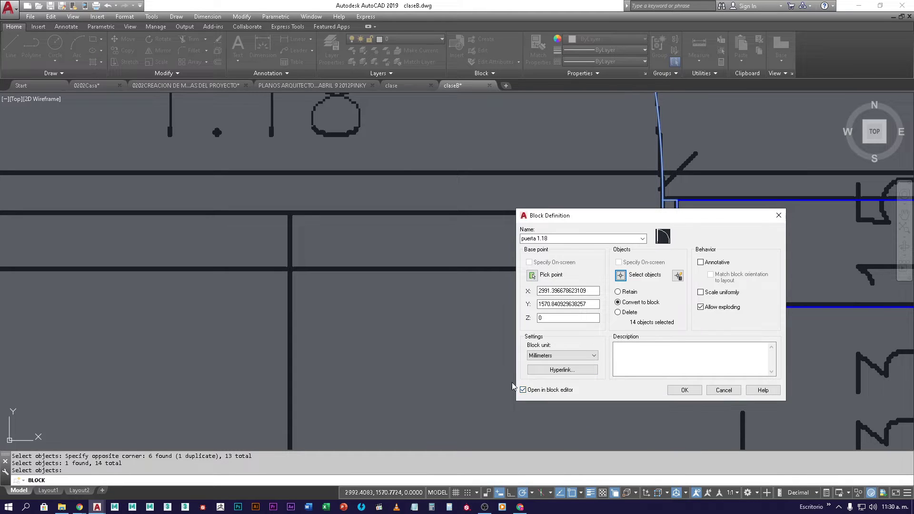
pyautogui.click(690, 391)
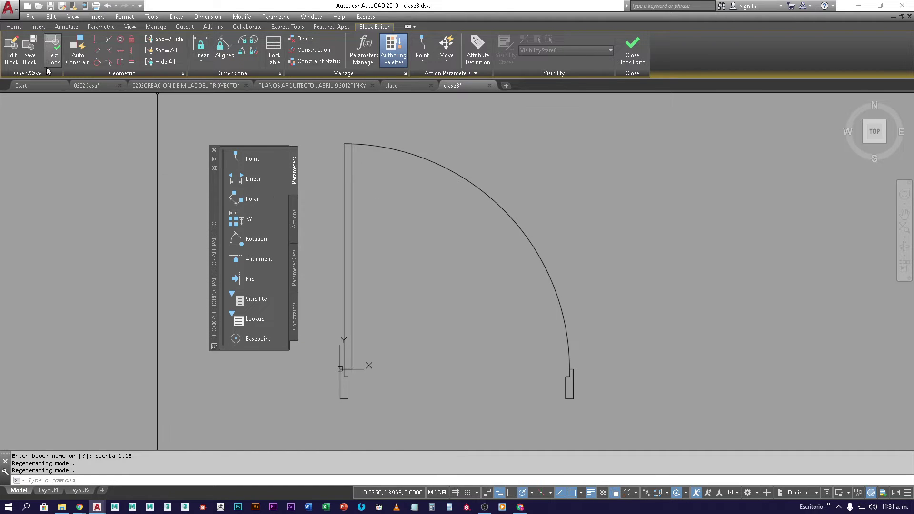
pyautogui.click(634, 58)
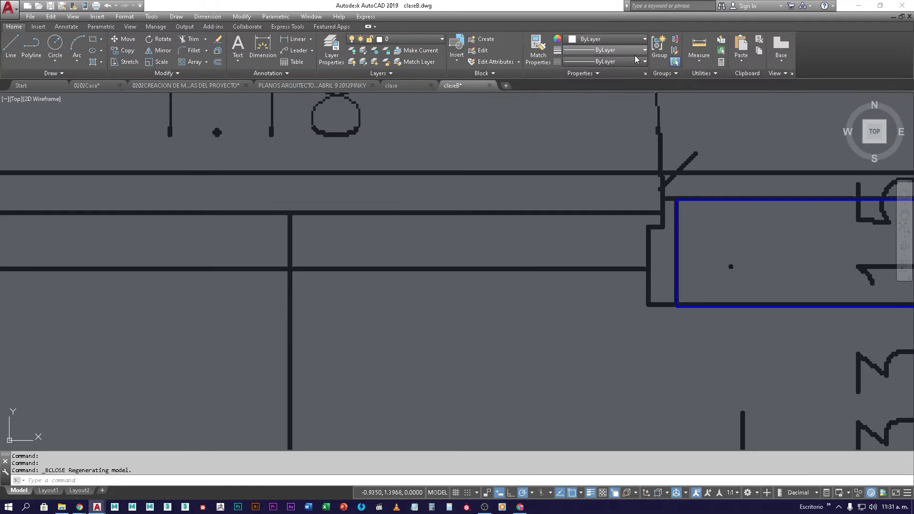
# Check how the new door block selects as a whole and try its base-point grip without moving the block.
pyautogui.scroll(-3, 591, 245)
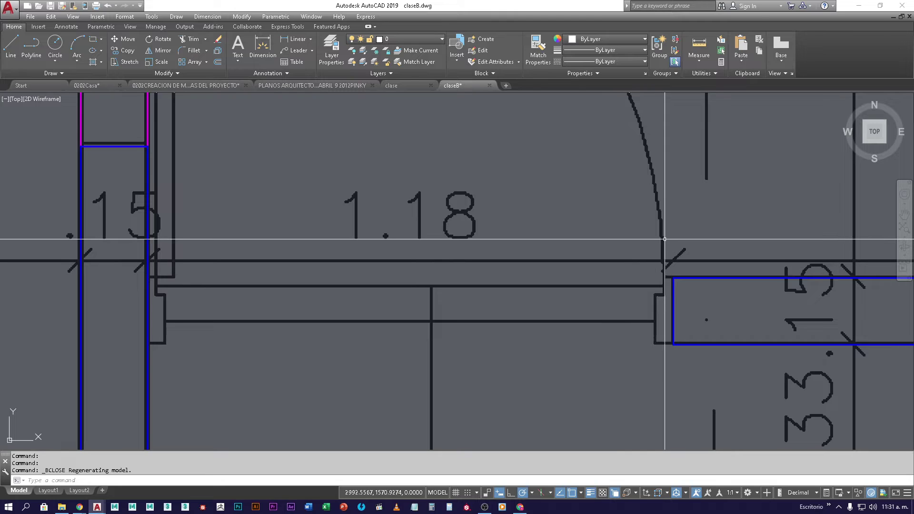
pyautogui.click(659, 240)
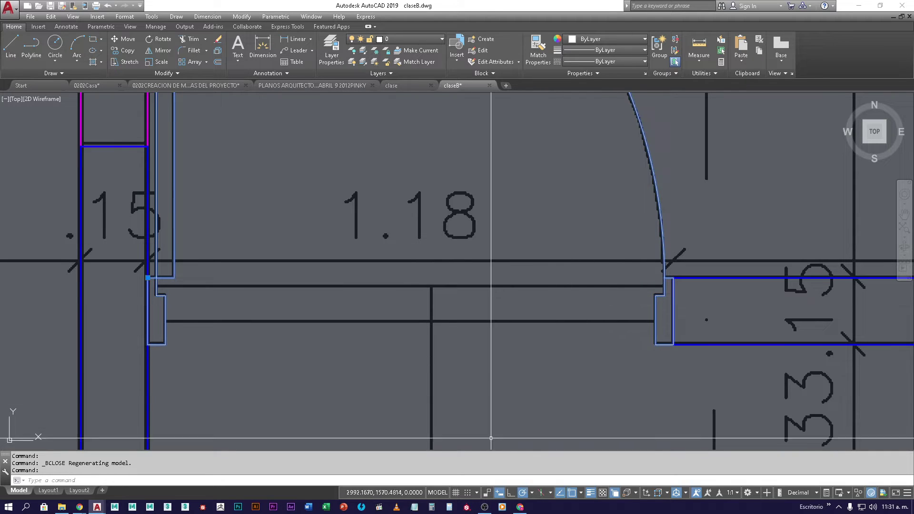
pyautogui.scroll(-4, 497, 212)
pyautogui.moveTo(497, 213); pyautogui.dragTo(589, 322, button='middle')
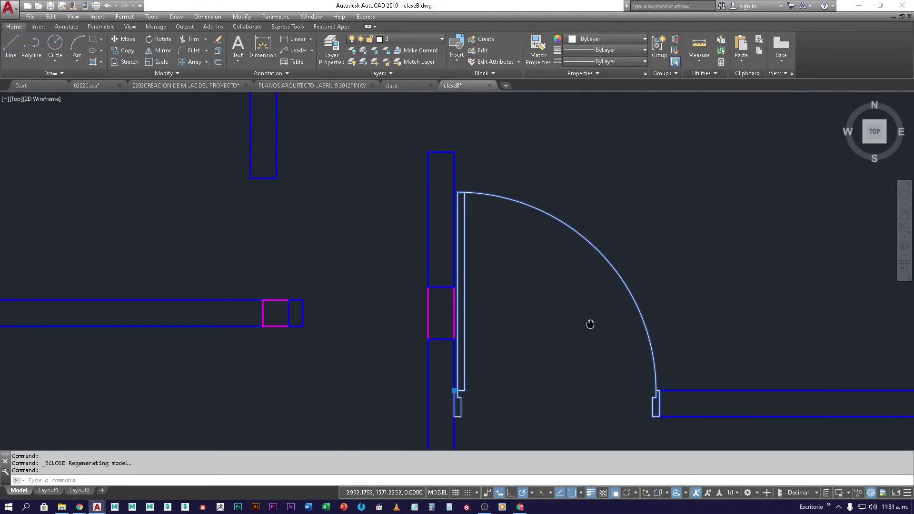
pyautogui.press('Escape')
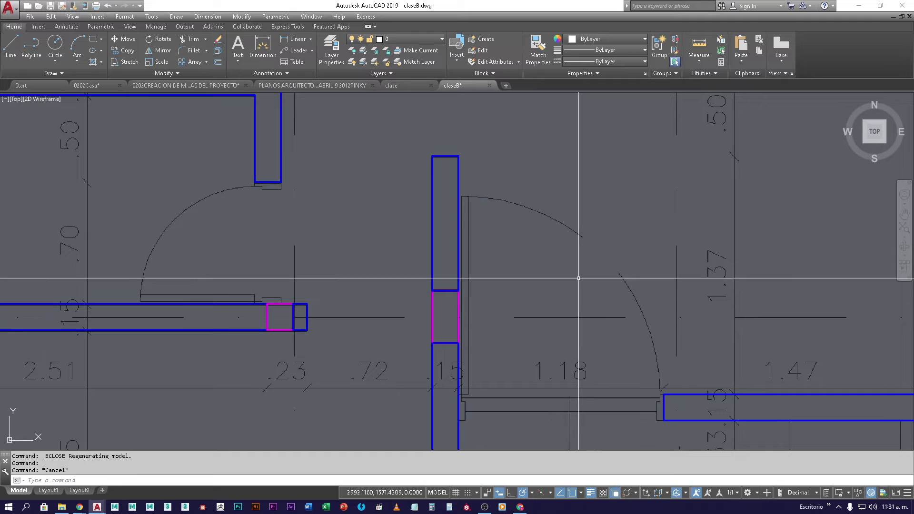
pyautogui.click(561, 221)
pyautogui.click(561, 199)
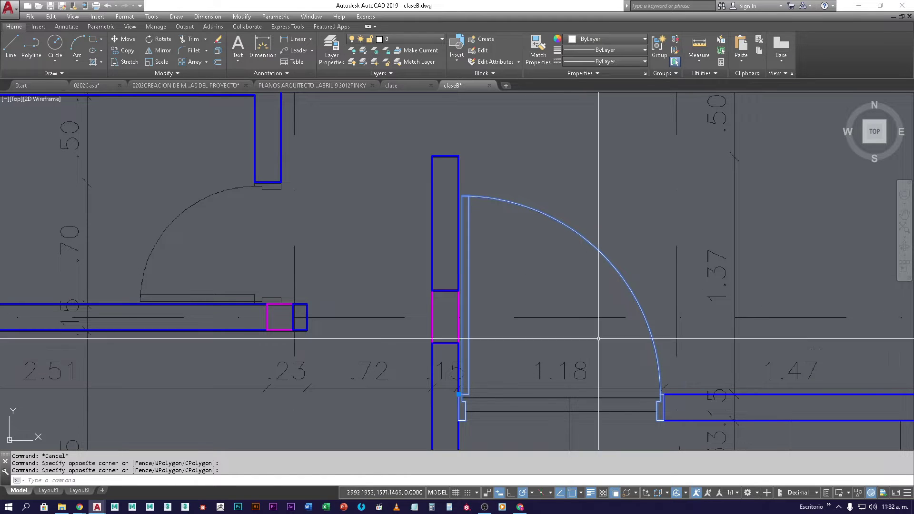
pyautogui.click(459, 396)
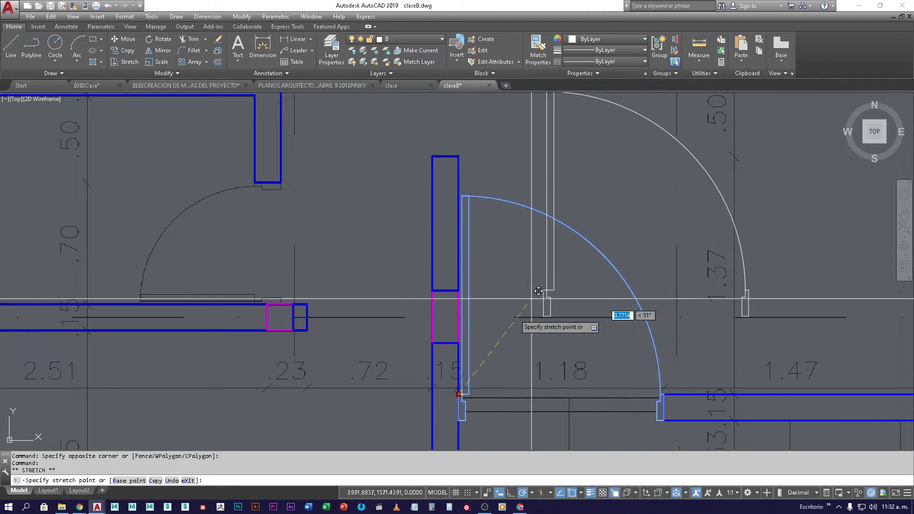
pyautogui.press('Escape')
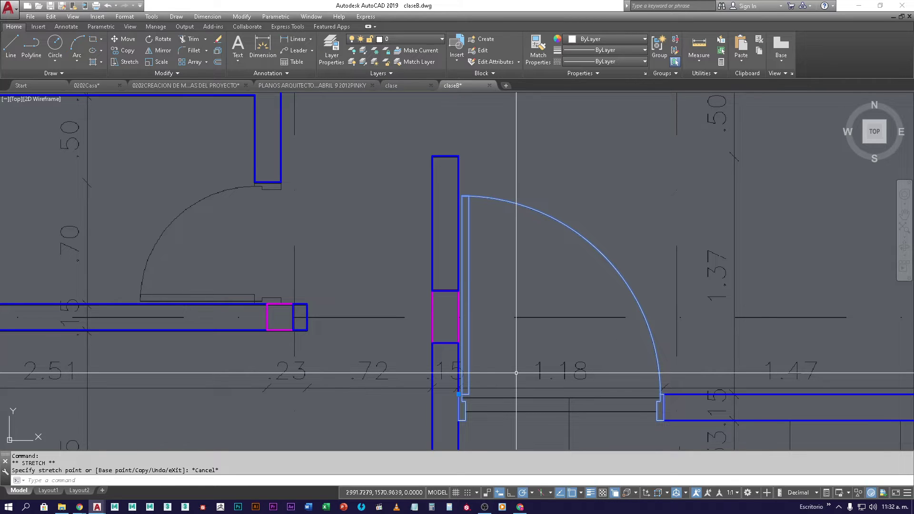
# Insert another copy of the "puerta 1.18" block in the open space above and to the right of the door.
pyautogui.click(454, 64)
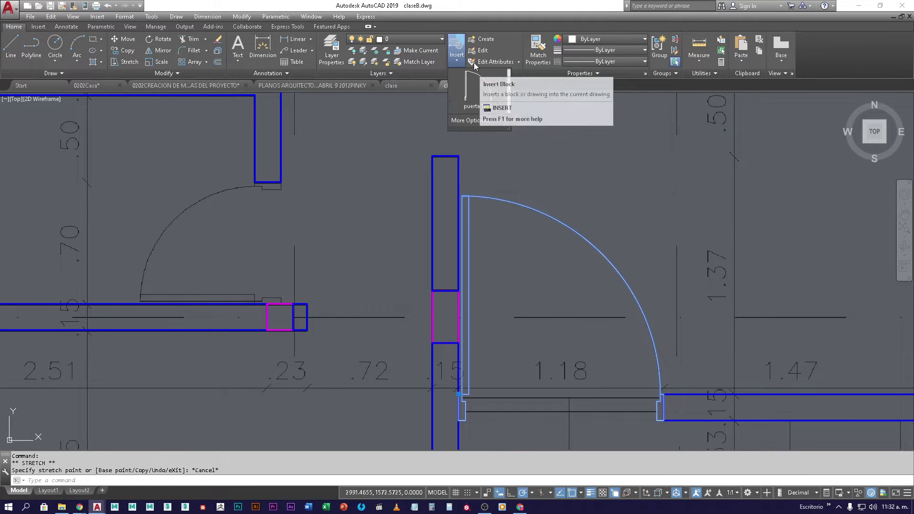
pyautogui.click(477, 102)
pyautogui.moveTo(657, 224); pyautogui.dragTo(448, 277, button='middle')
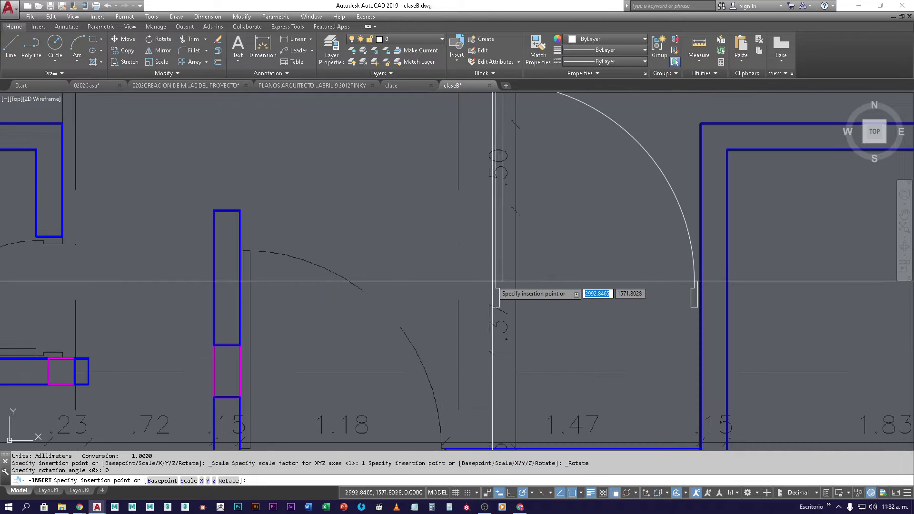
pyautogui.scroll(-2, 485, 272)
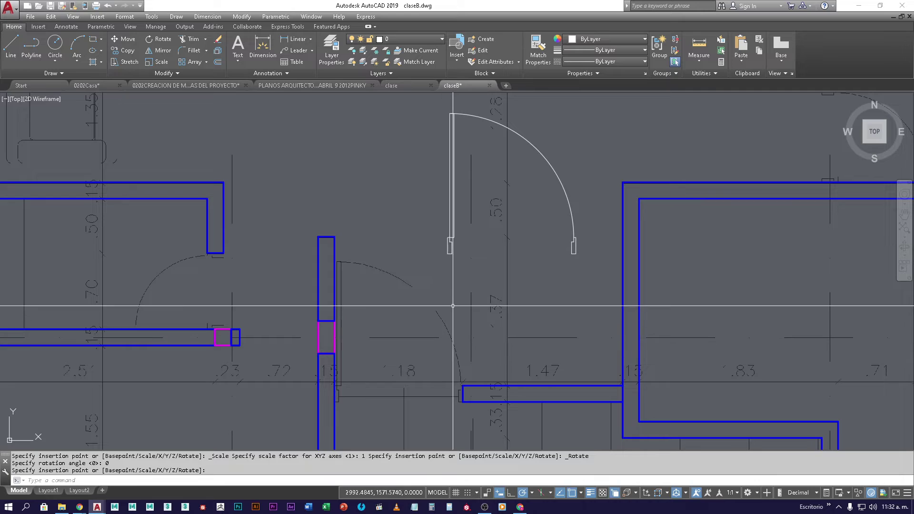
# Erase the extra door copy above the original, keeping the door in its wall opening.
pyautogui.click(434, 330)
pyautogui.click(432, 329)
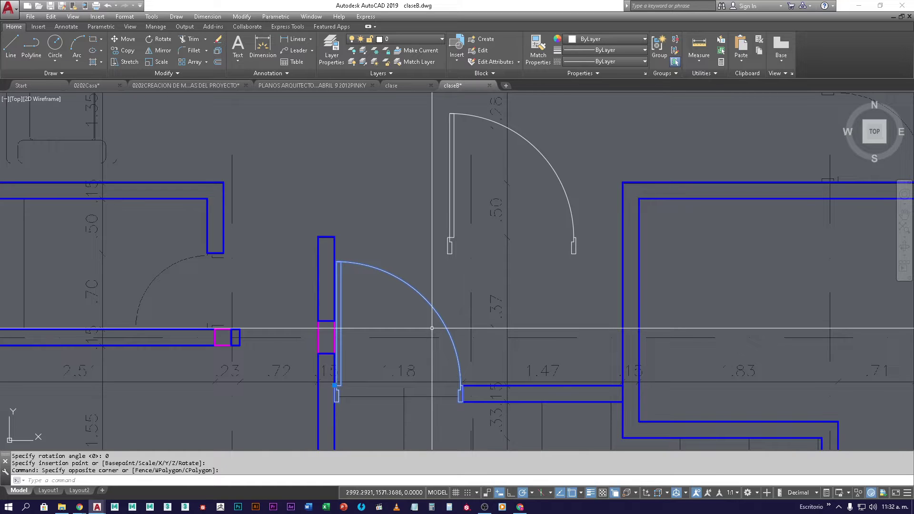
pyautogui.press('Escape')
pyautogui.click(454, 227)
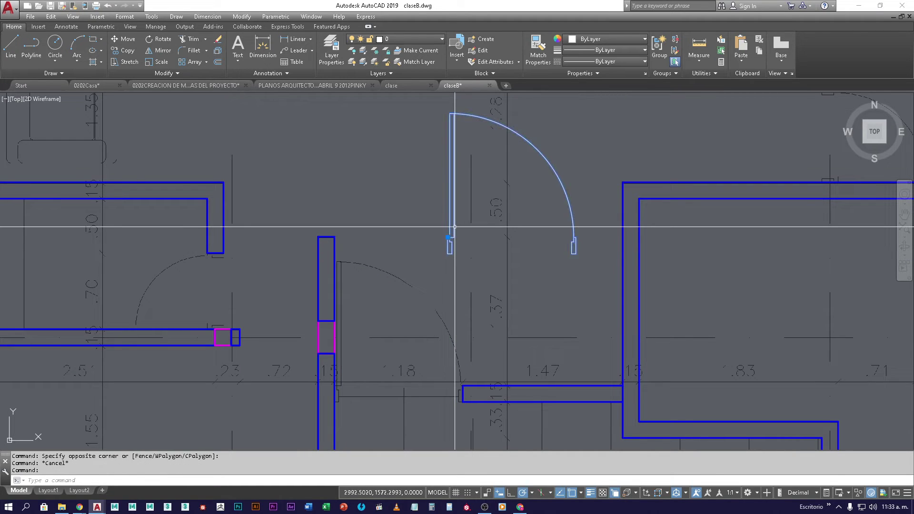
pyautogui.press('Delete')
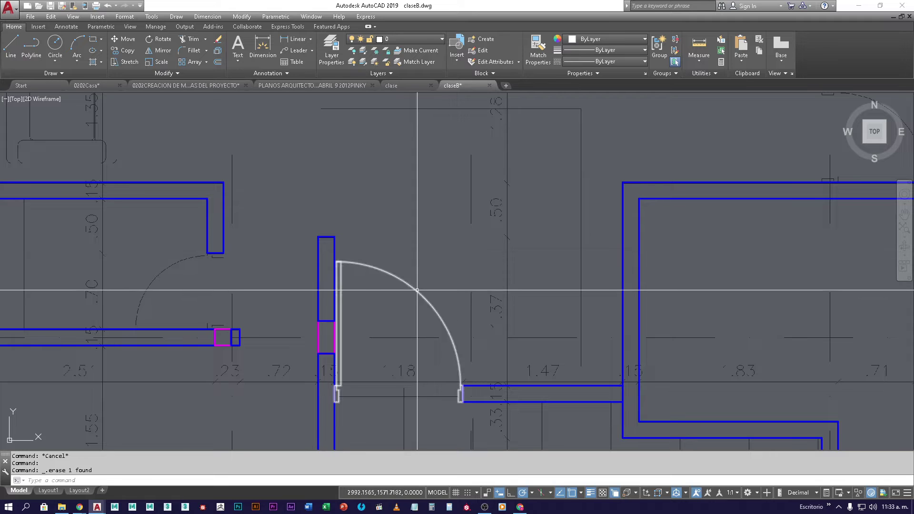
# Move the 1.18 door block in the wall opening to the "puertas" layer and clear the selection.
pyautogui.click(403, 276)
pyautogui.click(388, 280)
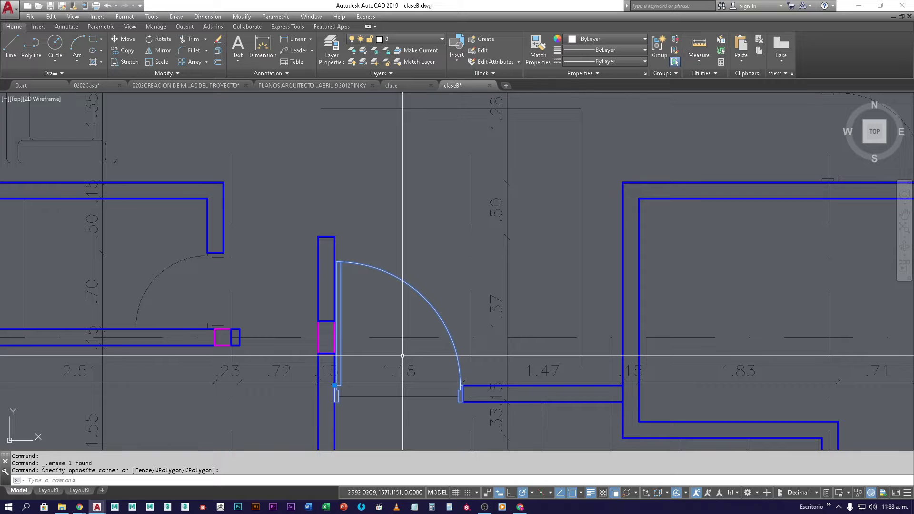
pyautogui.click(427, 39)
pyautogui.click(399, 131)
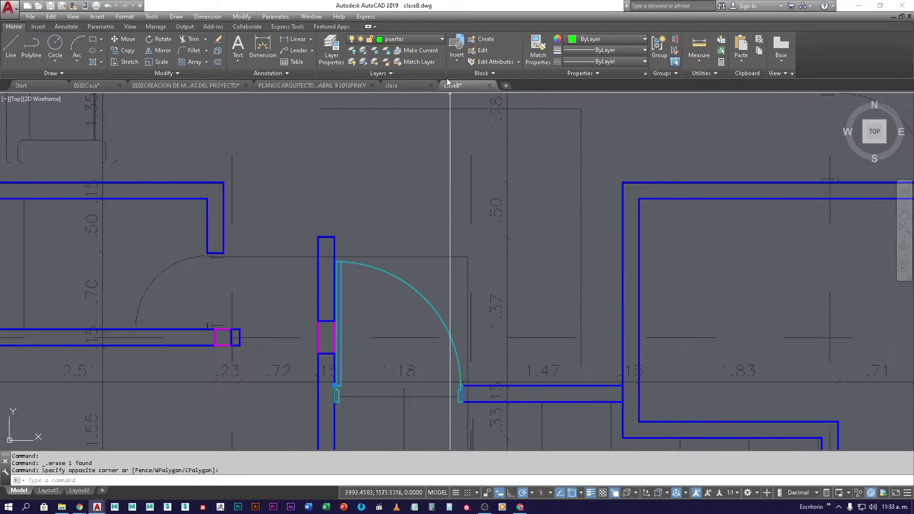
pyautogui.press('Escape')
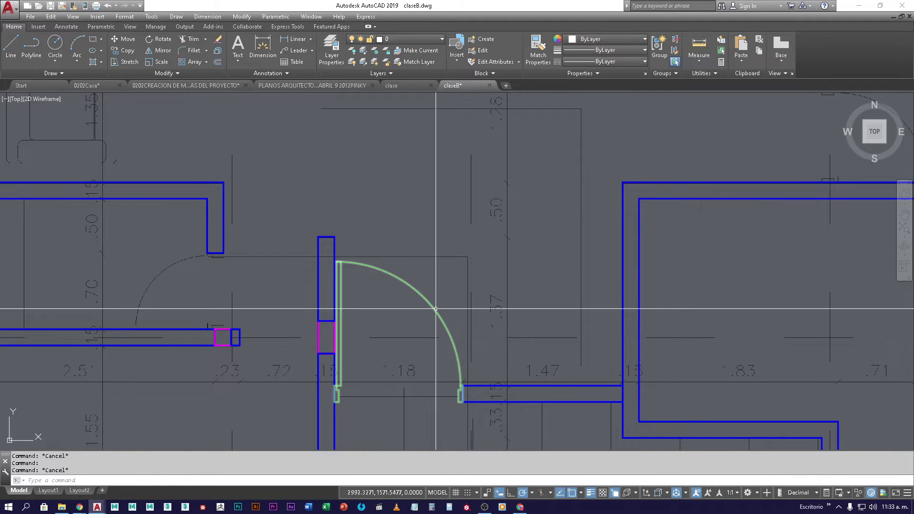
pyautogui.press('Escape')
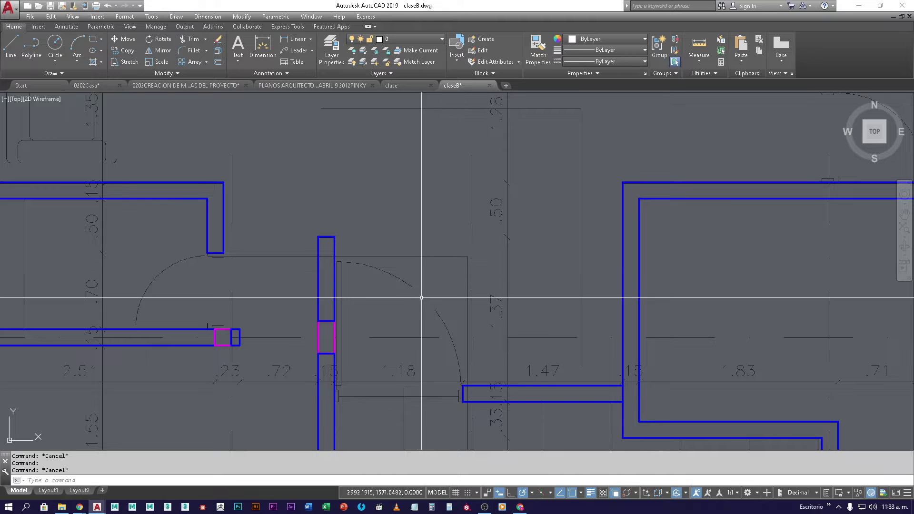
pyautogui.moveTo(429, 299)
pyautogui.mouseDown(button='middle')
pyautogui.moveTo(444, 221)
pyautogui.moveTo(534, 196)
pyautogui.moveTo(517, 271)
pyautogui.moveTo(505, 279)
pyautogui.mouseUp(button='middle')
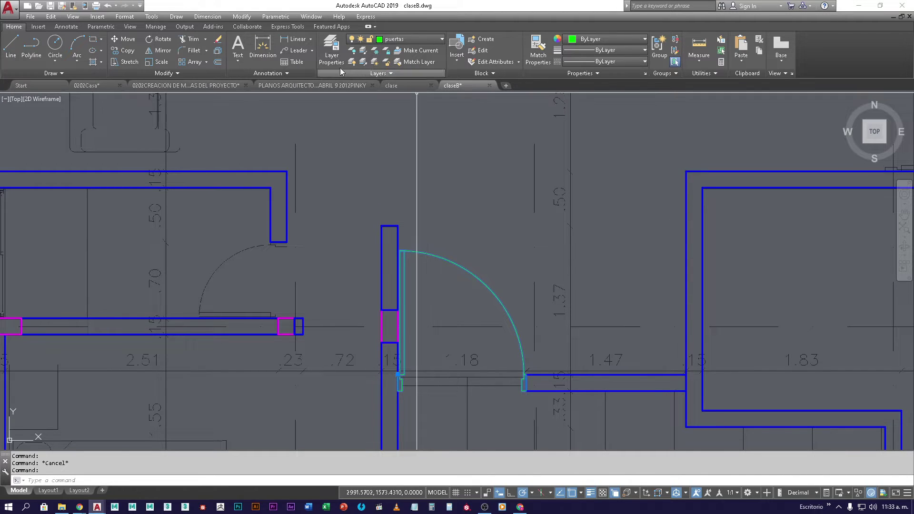
pyautogui.click(131, 27)
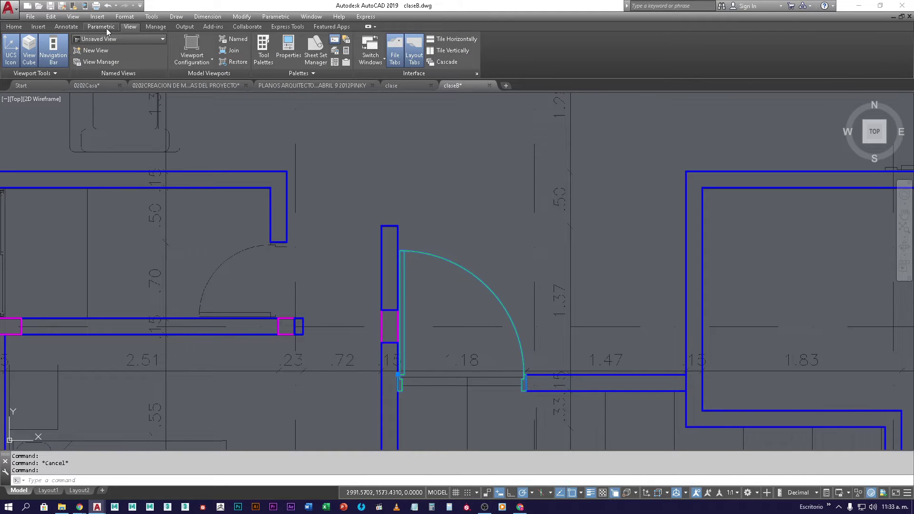
pyautogui.click(154, 28)
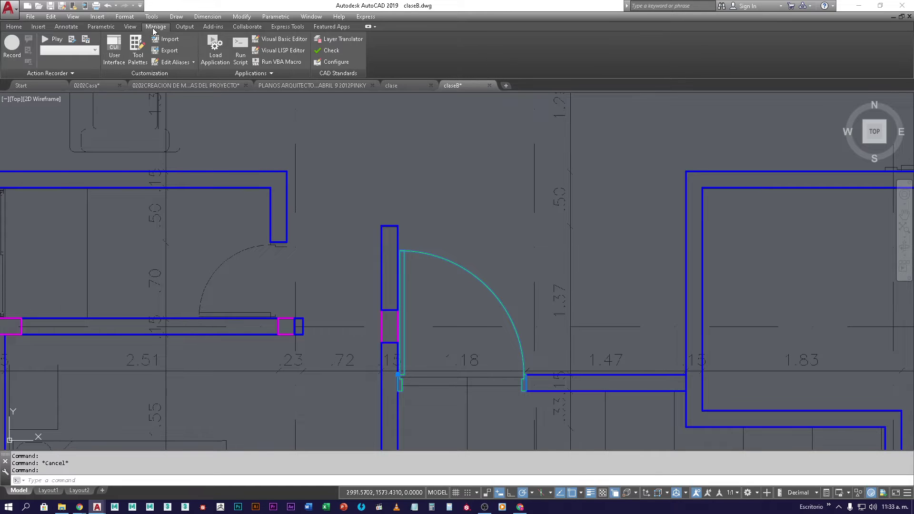
pyautogui.click(122, 28)
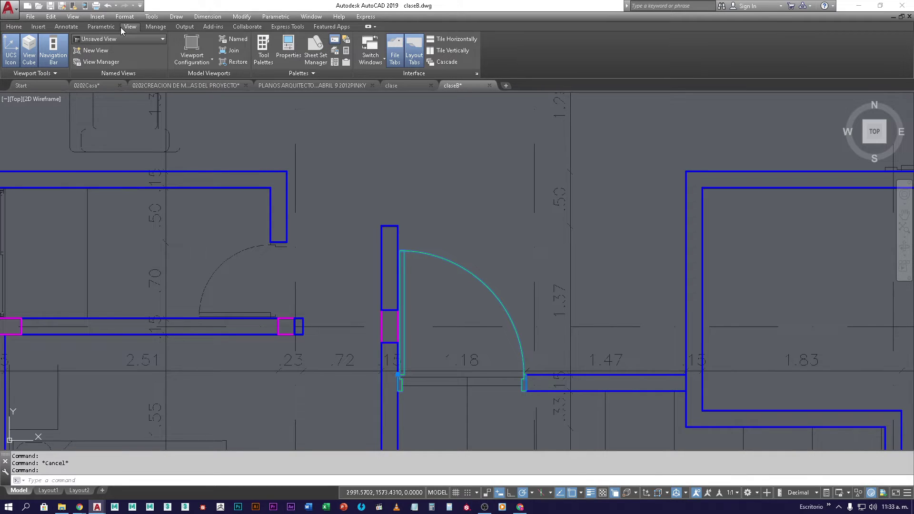
pyautogui.click(33, 30)
pyautogui.click(60, 28)
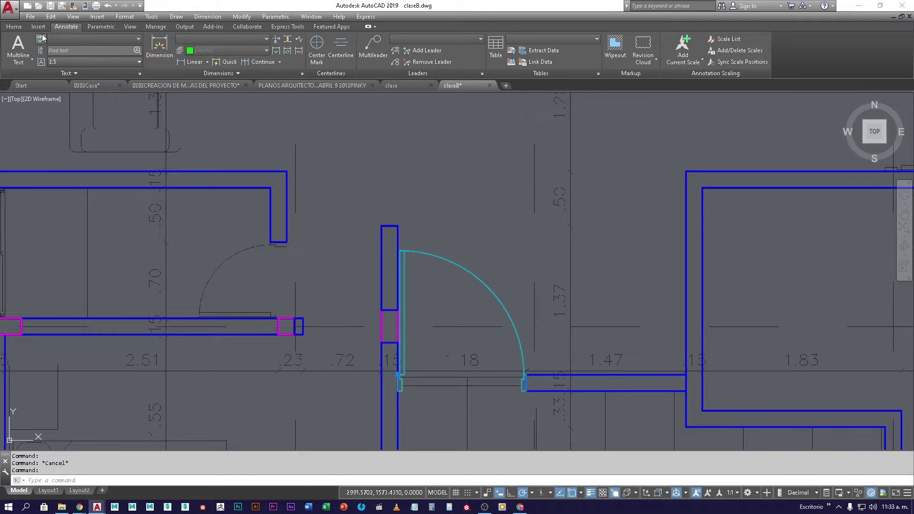
pyautogui.click(38, 27)
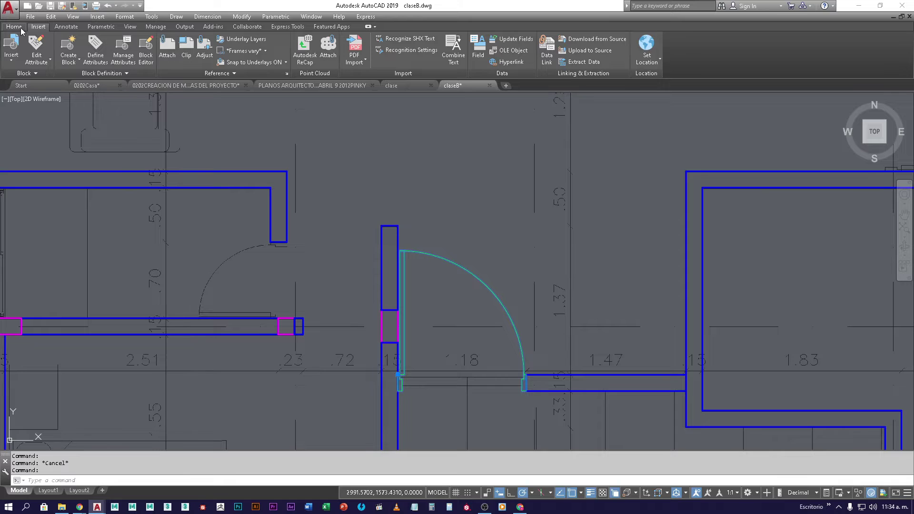
pyautogui.click(21, 28)
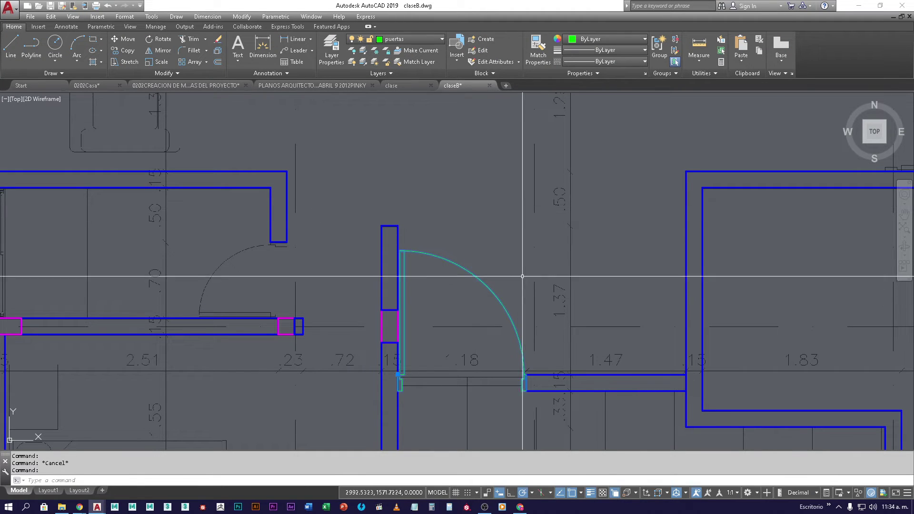
pyautogui.press('Delete')
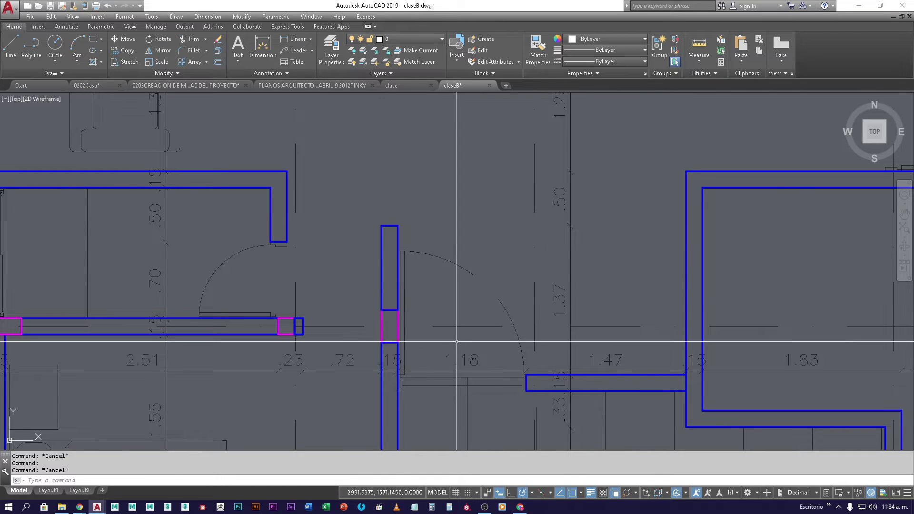
# Bring the 1.18 door block in the wall opening to the front of the draw order.
pyautogui.click(475, 269)
pyautogui.click(471, 280)
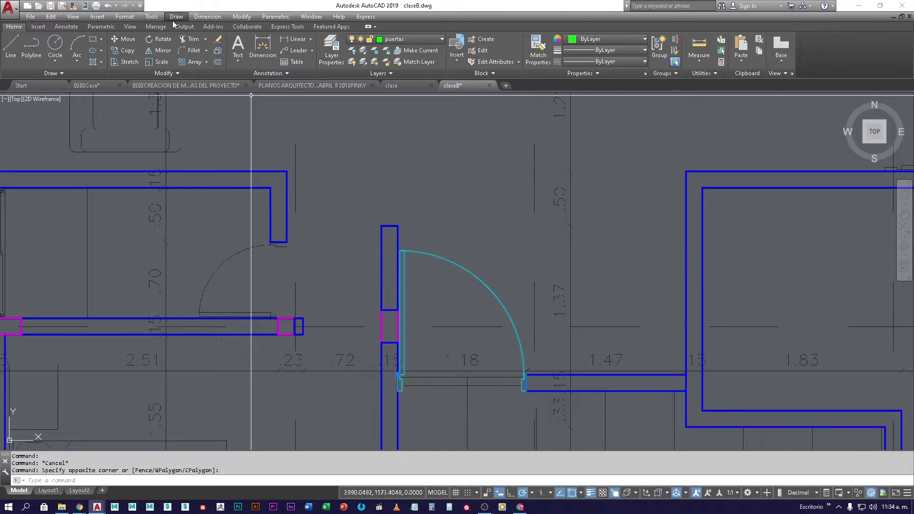
pyautogui.click(72, 17)
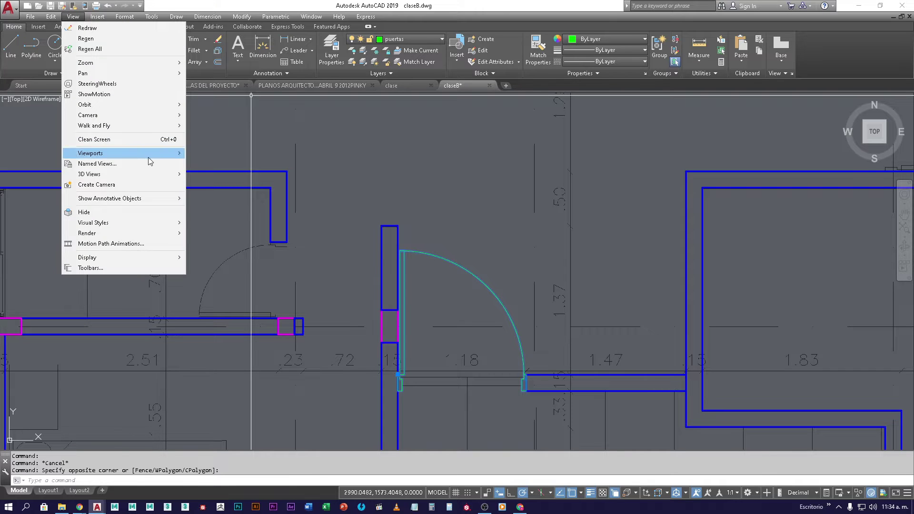
pyautogui.moveTo(156, 225)
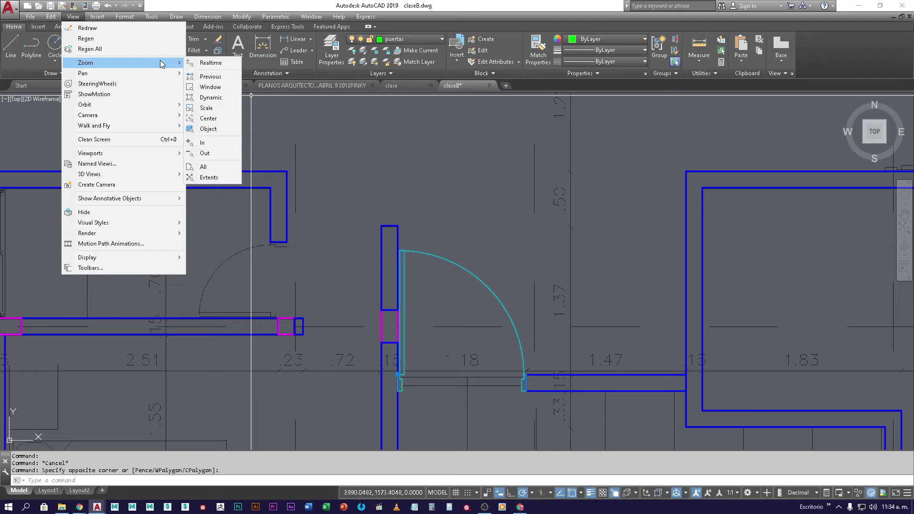
pyautogui.click(97, 17)
pyautogui.moveTo(131, 21)
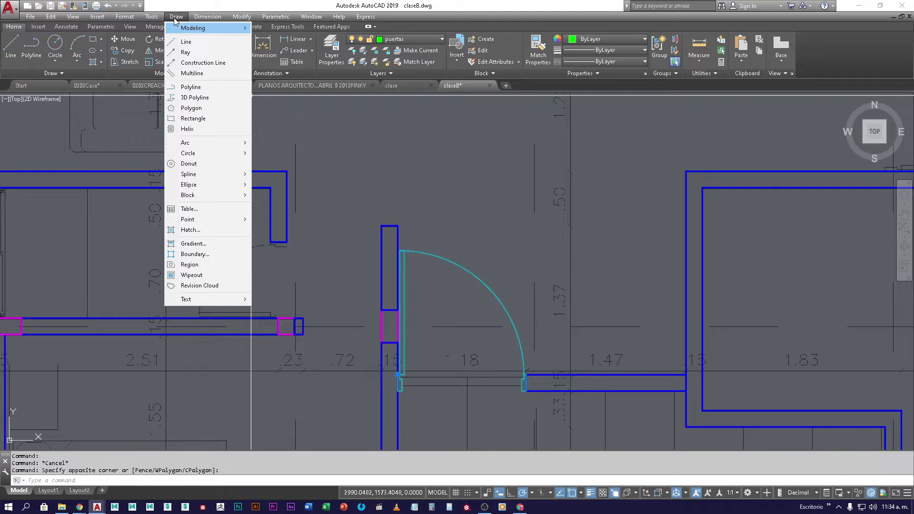
pyautogui.click(162, 5)
pyautogui.doubleClick(160, 5)
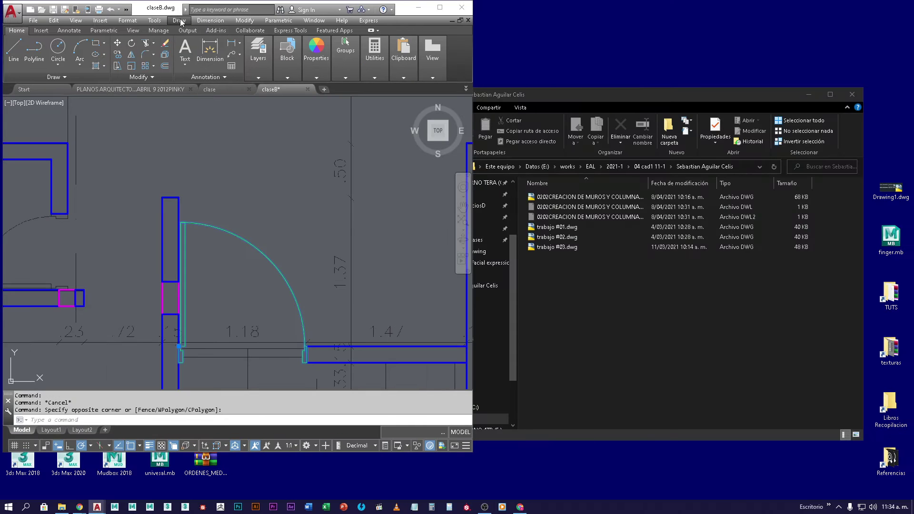
pyautogui.doubleClick(159, 7)
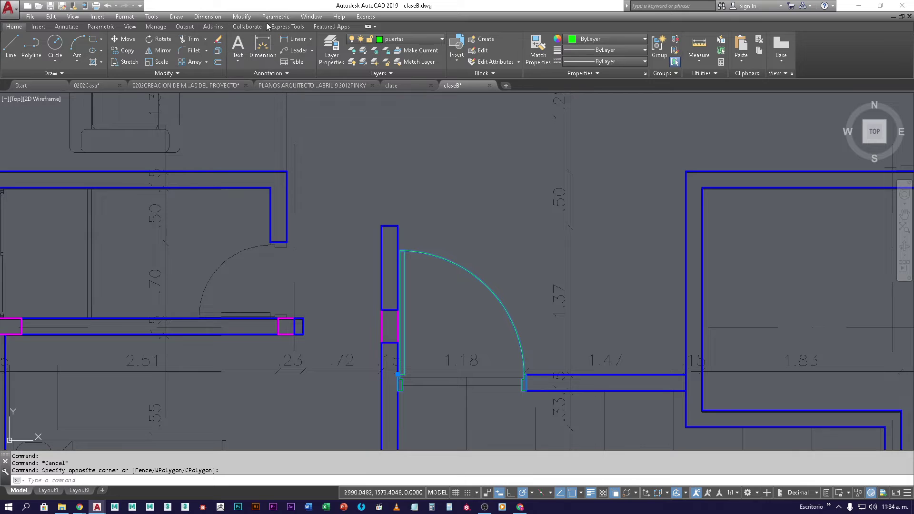
pyautogui.click(248, 19)
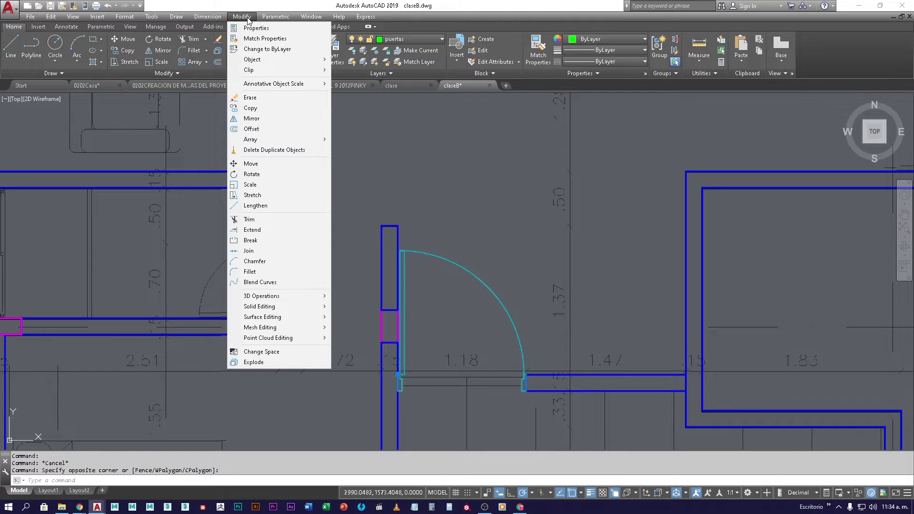
pyautogui.click(312, 17)
pyautogui.click(152, 18)
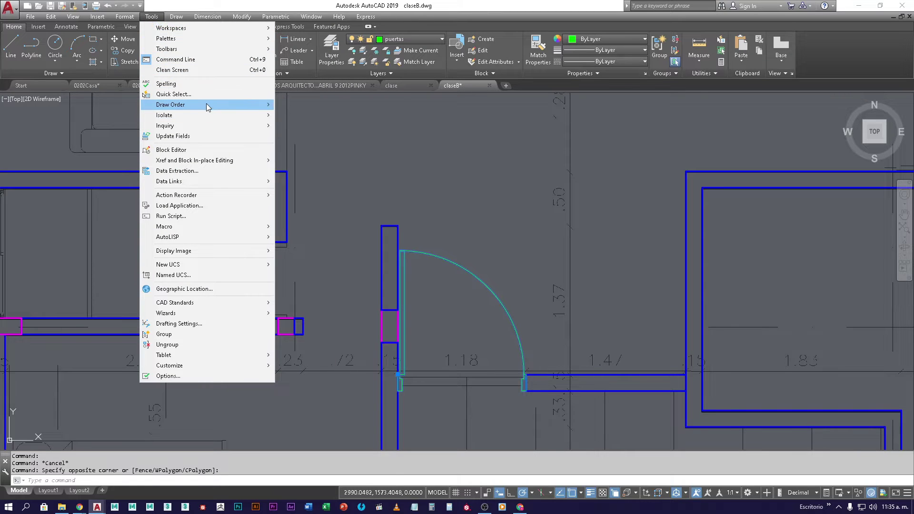
pyautogui.moveTo(206, 104)
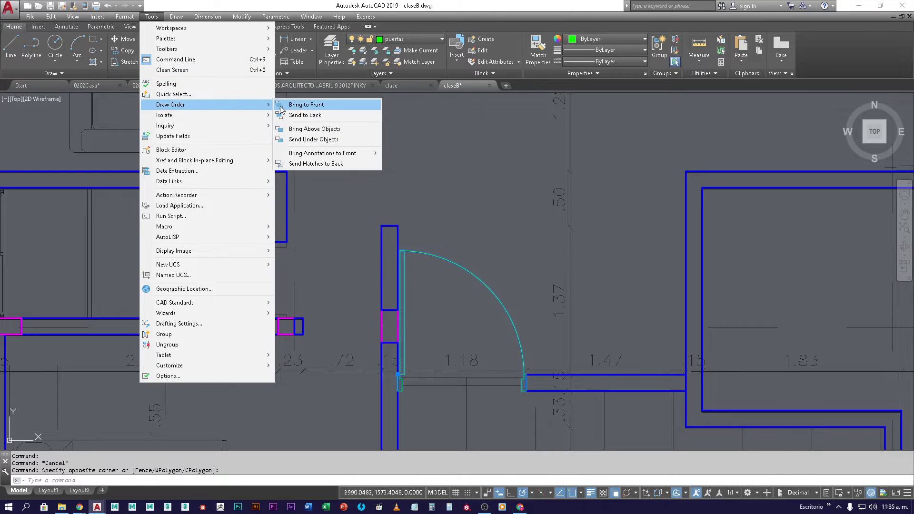
pyautogui.click(317, 108)
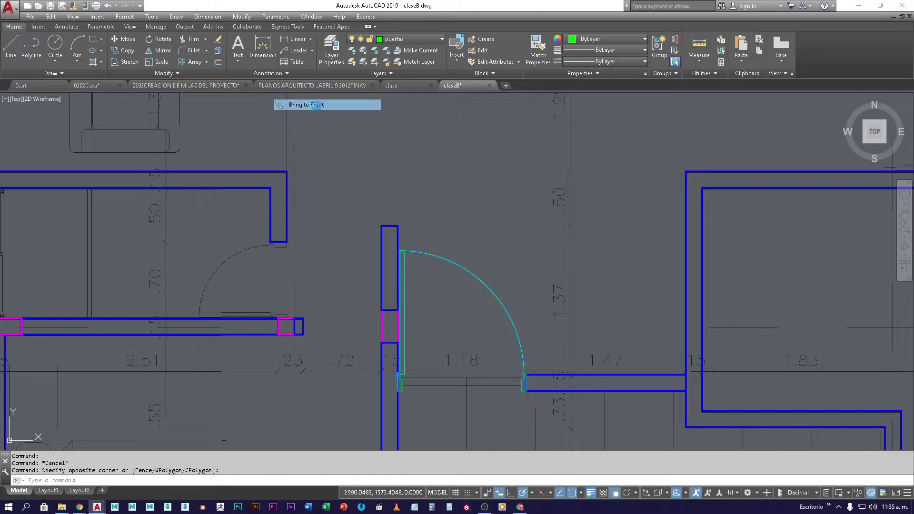
pyautogui.moveTo(593, 304)
pyautogui.mouseDown(button='middle')
pyautogui.moveTo(557, 210)
pyautogui.moveTo(564, 259)
pyautogui.moveTo(547, 290)
pyautogui.moveTo(563, 262)
pyautogui.moveTo(561, 167)
pyautogui.moveTo(552, 230)
pyautogui.mouseUp(button='middle')
pyautogui.scroll(2, 542, 205)
pyautogui.scroll(-2, 528, 225)
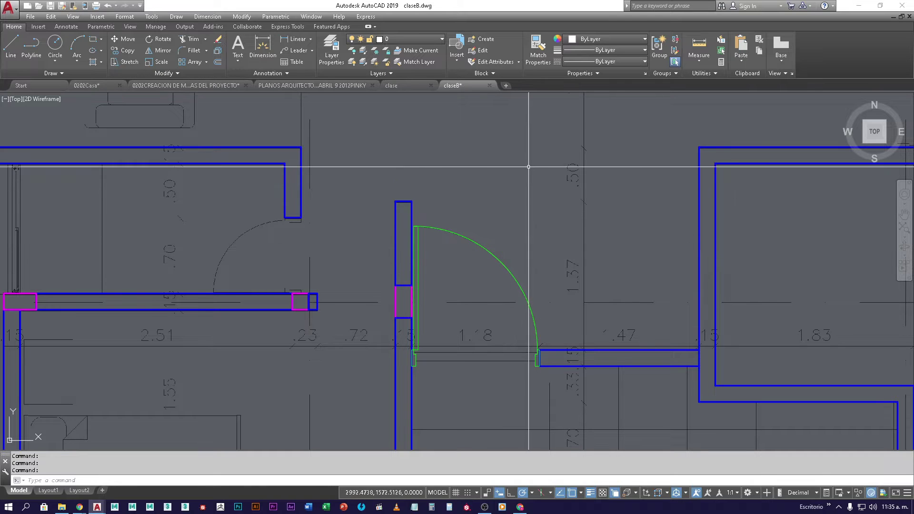
# Examine the 1.18 door block as a single selectable object and review the other door openings across the floor plan.
pyautogui.moveTo(621, 265)
pyautogui.mouseDown(button='middle')
pyautogui.moveTo(503, 271)
pyautogui.moveTo(499, 285)
pyautogui.mouseUp(button='middle')
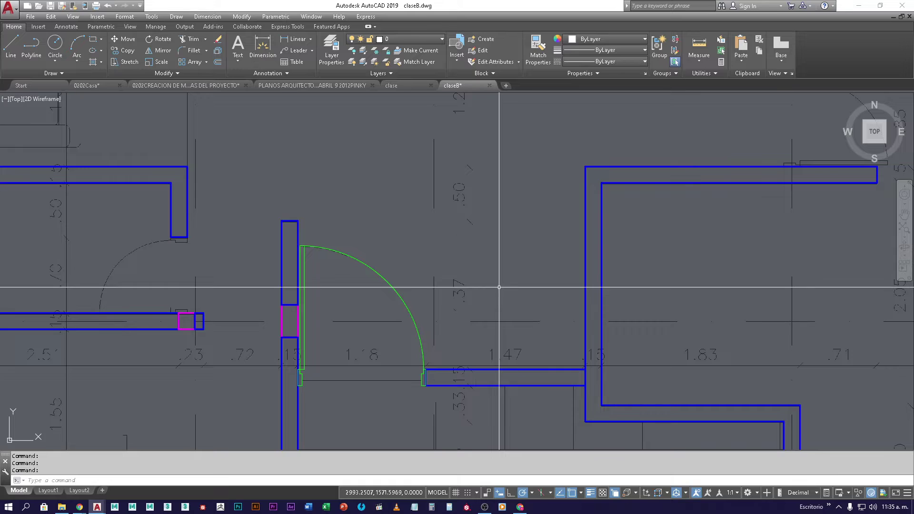
pyautogui.click(376, 293)
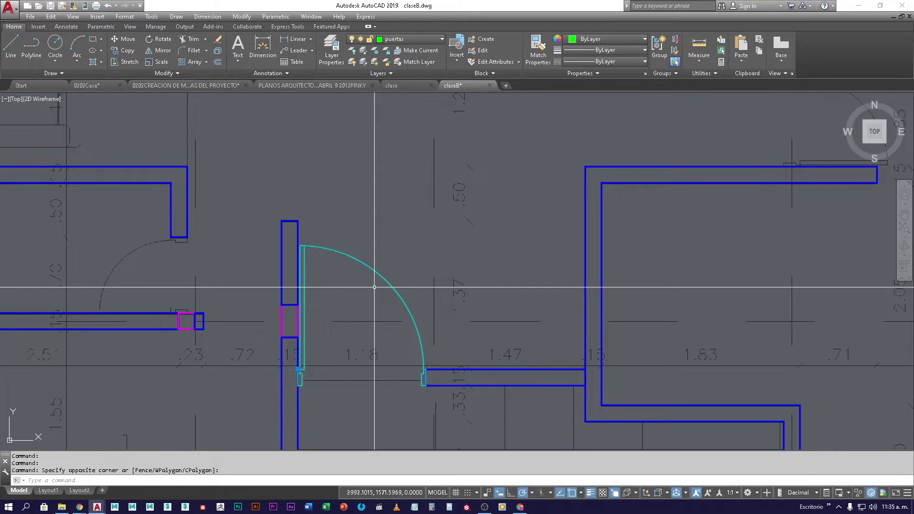
pyautogui.press('Escape')
pyautogui.press('Escape')
pyautogui.scroll(-3, 398, 289)
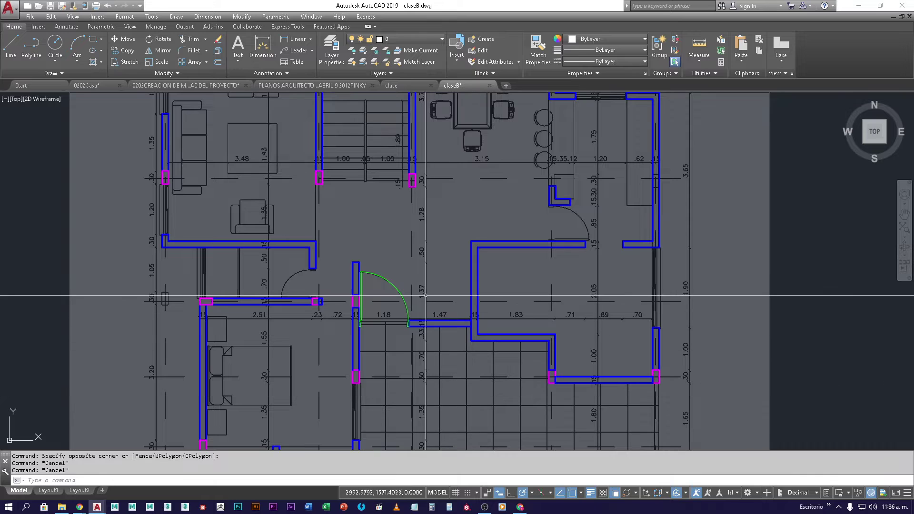
pyautogui.scroll(-3, 358, 233)
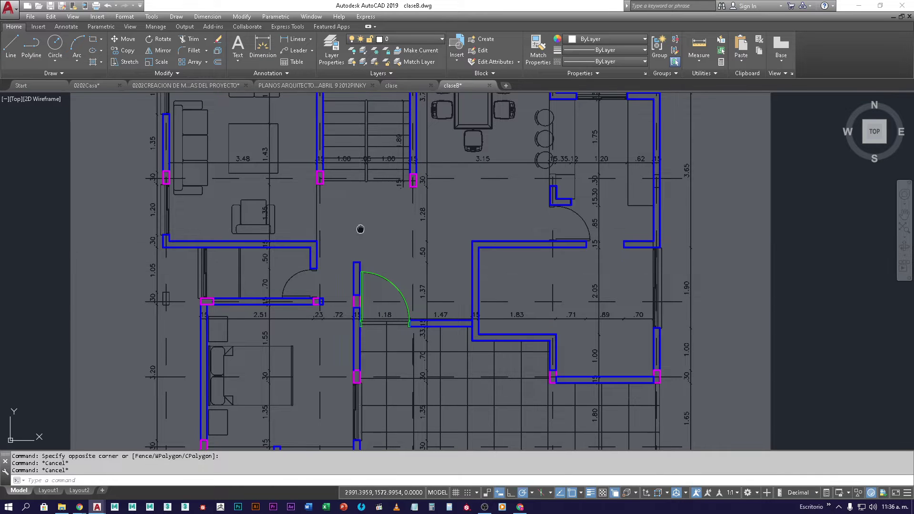
pyautogui.scroll(3, 399, 288)
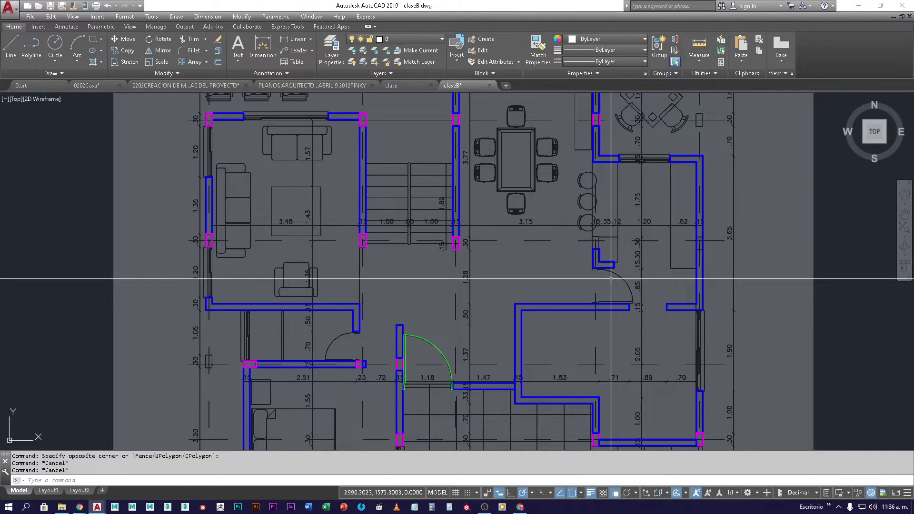
pyautogui.moveTo(415, 388); pyautogui.dragTo(489, 281, button='middle')
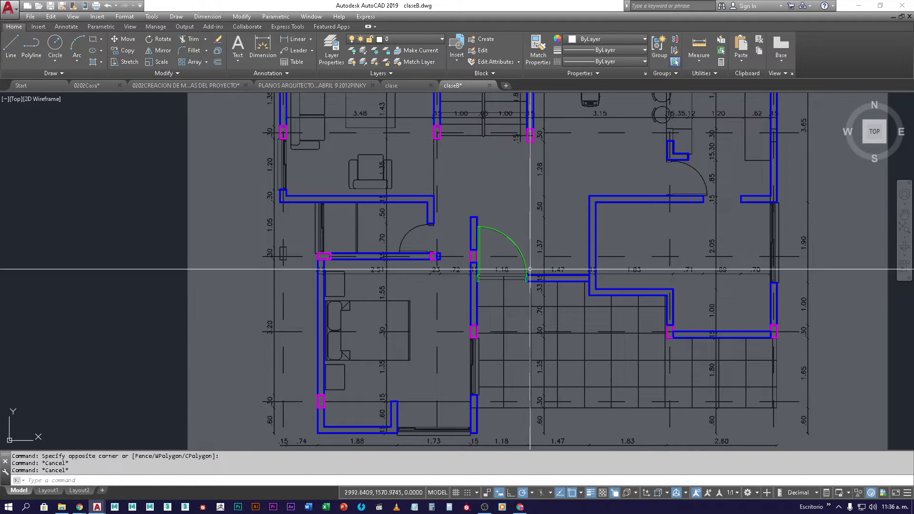
pyautogui.moveTo(540, 189); pyautogui.dragTo(500, 267, button='middle')
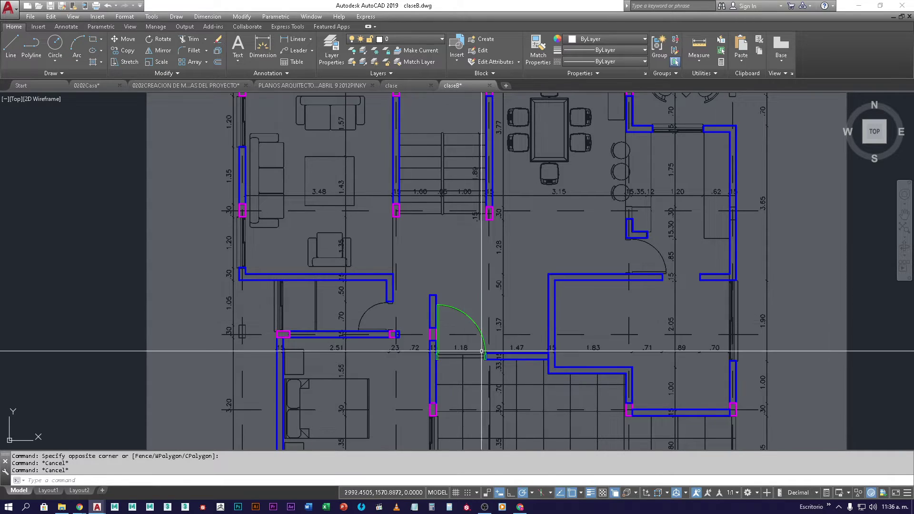
pyautogui.click(468, 316)
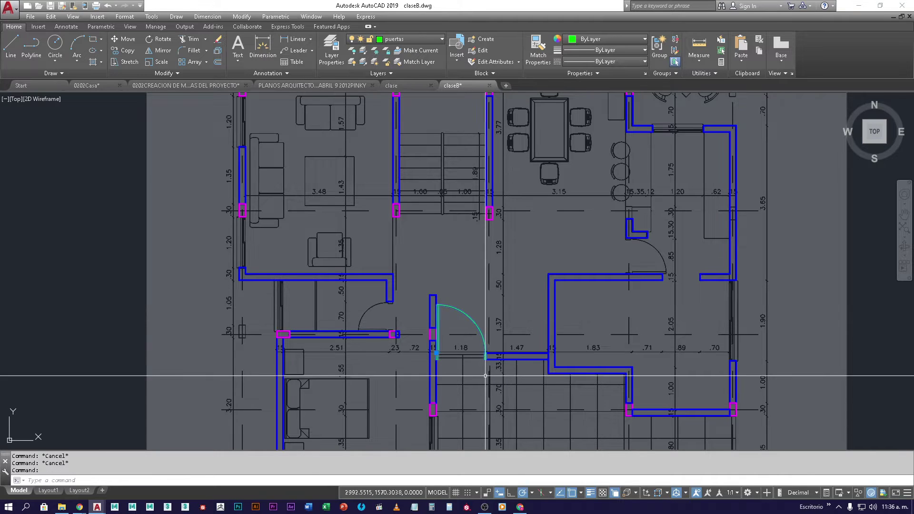
pyautogui.press('Escape')
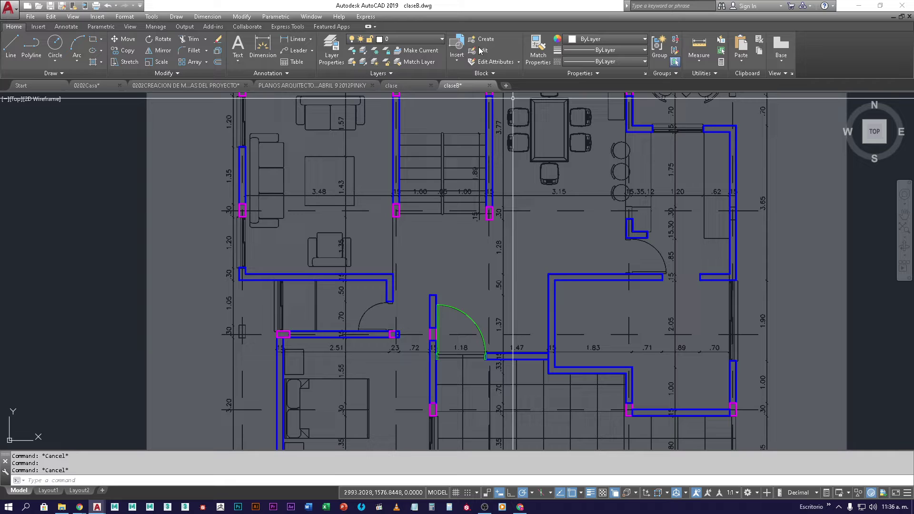
# Insert a "puerta 1.18" block at the inner corner of the short wall end above the .70 door opening.
pyautogui.click(458, 61)
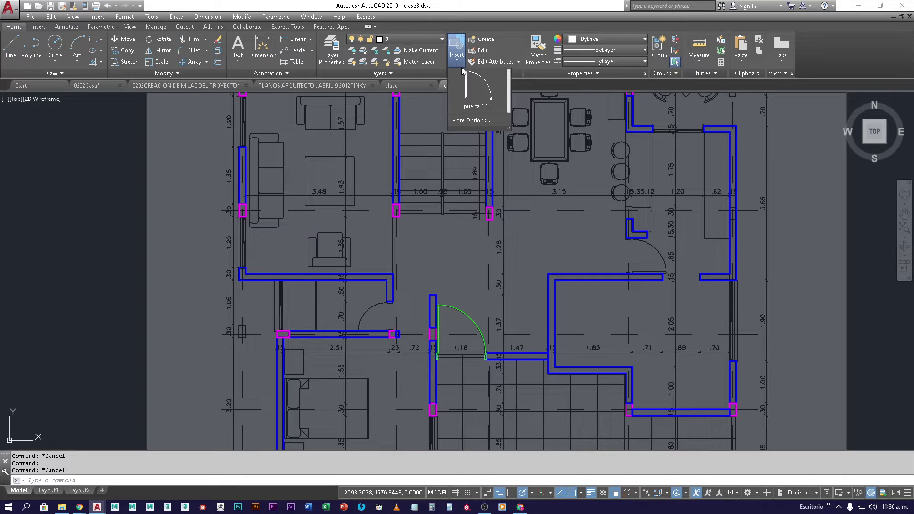
pyautogui.click(477, 90)
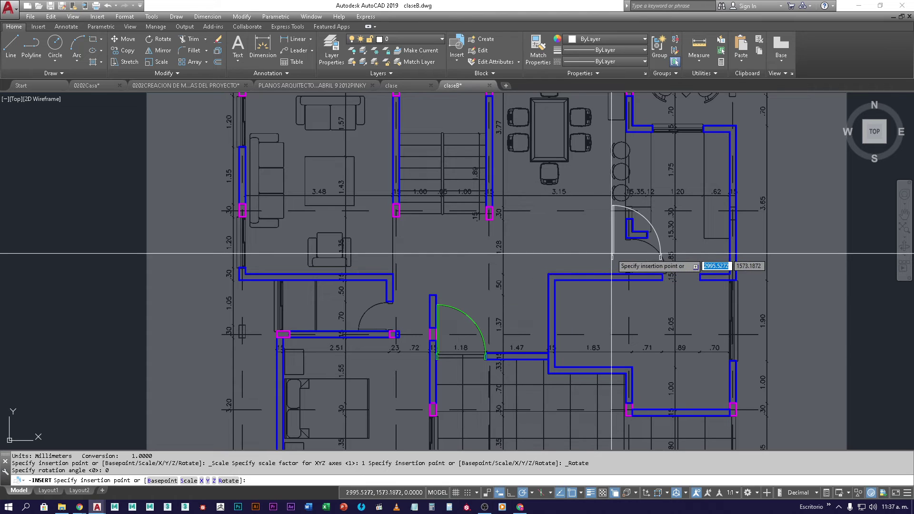
pyautogui.scroll(6, 434, 297)
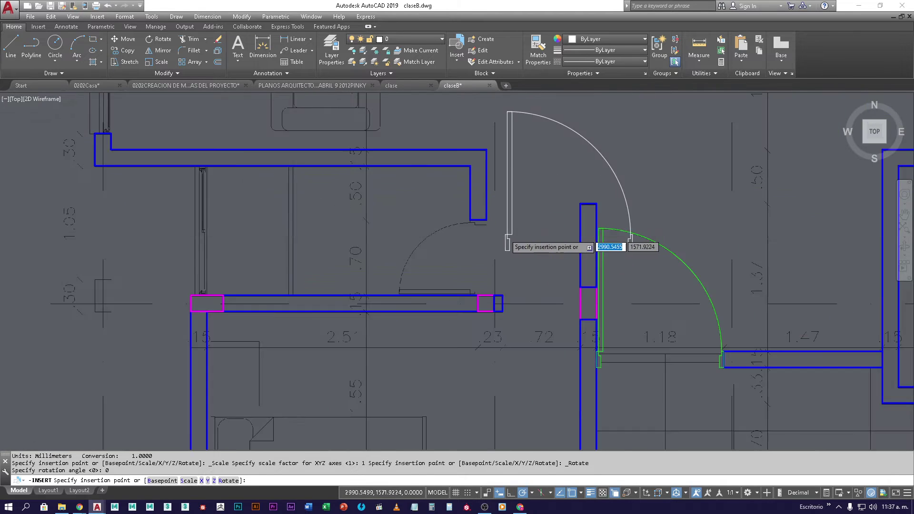
pyautogui.scroll(4, 477, 299)
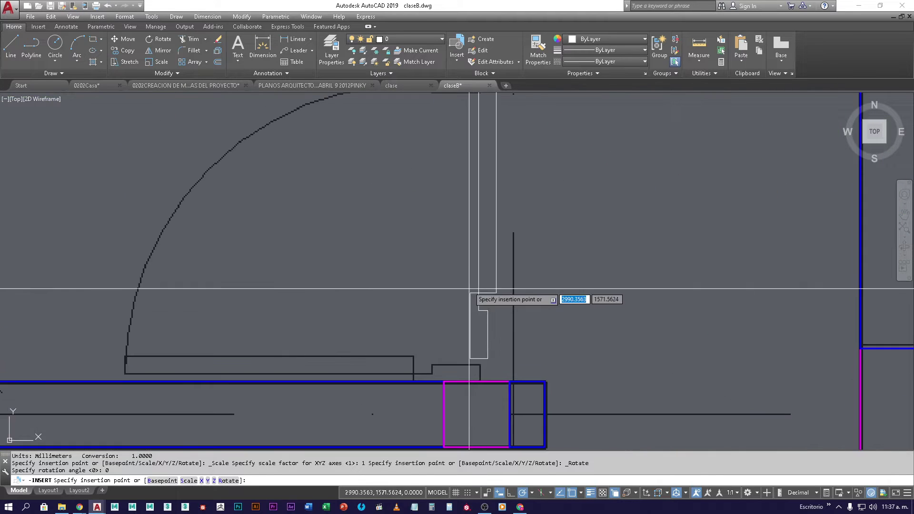
pyautogui.scroll(-4, 476, 233)
pyautogui.moveTo(475, 233); pyautogui.dragTo(514, 267, button='middle')
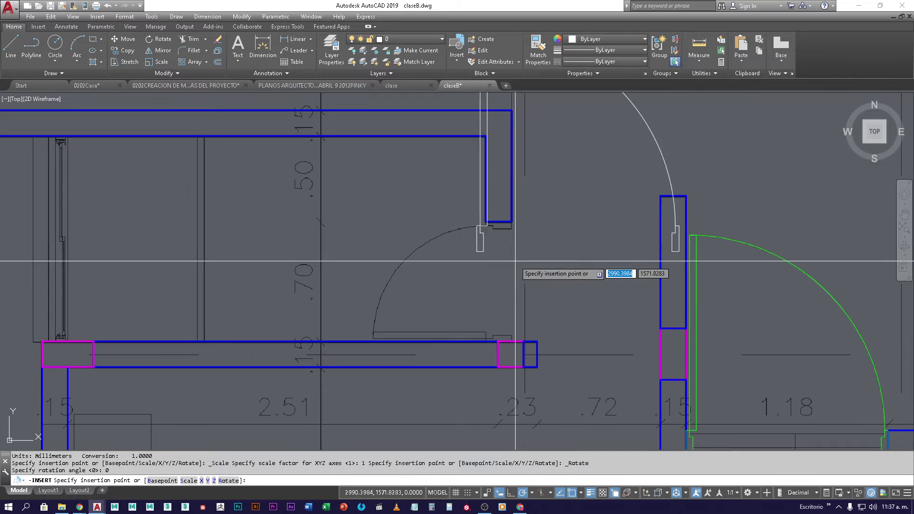
pyautogui.click(485, 223)
pyautogui.moveTo(616, 165); pyautogui.dragTo(595, 230, button='middle')
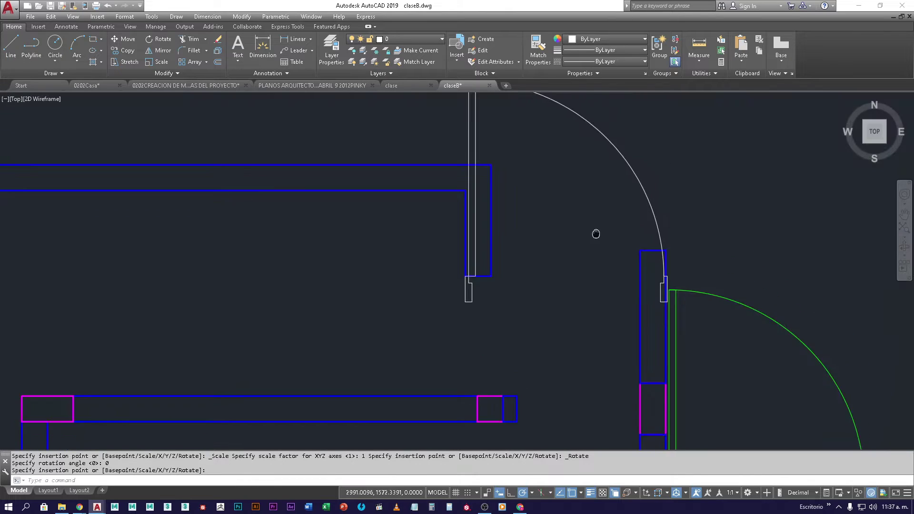
# Rotate the newly inserted door block 90° counterclockwise about its insertion point at the wall corner.
pyautogui.click(643, 213)
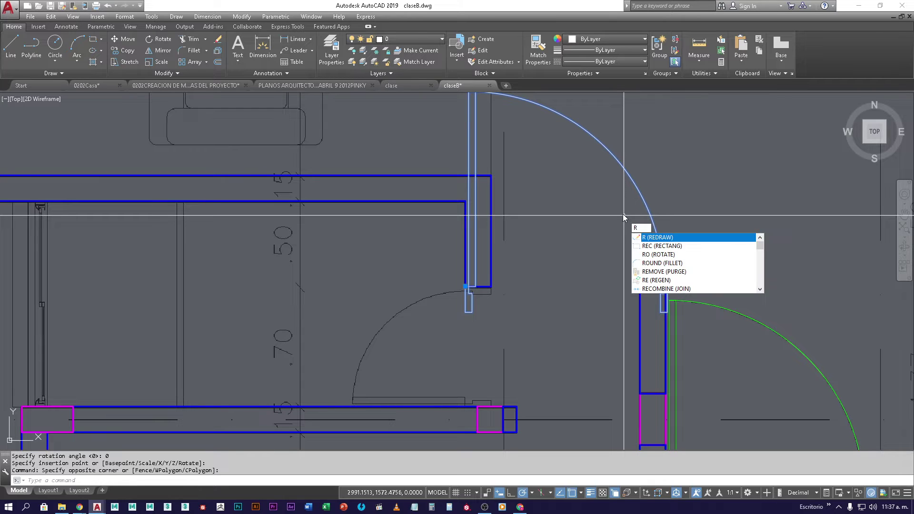
pyautogui.write('o')
pyautogui.press('Return')
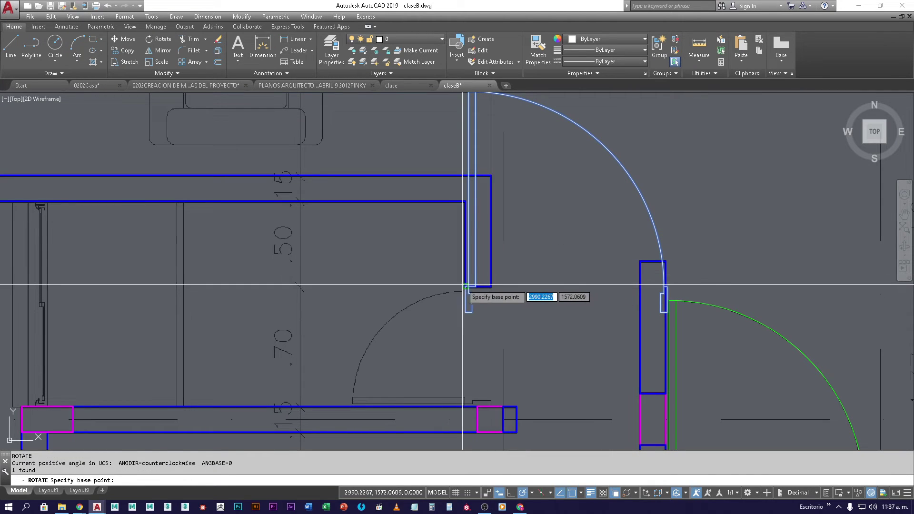
pyautogui.click(465, 286)
pyautogui.click(467, 264)
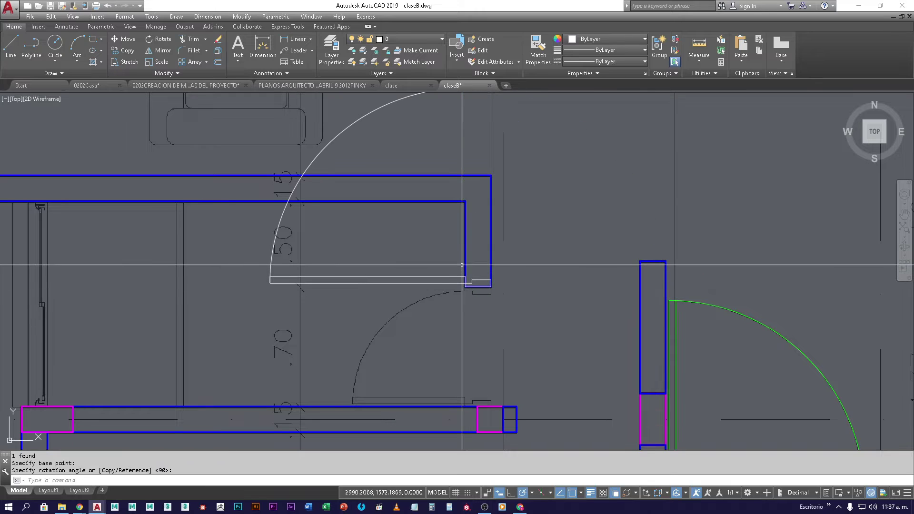
# Move the rotated door block by its base point down to the hinge side of the .70 opening, on the lower wall's upper edge.
pyautogui.click(449, 292)
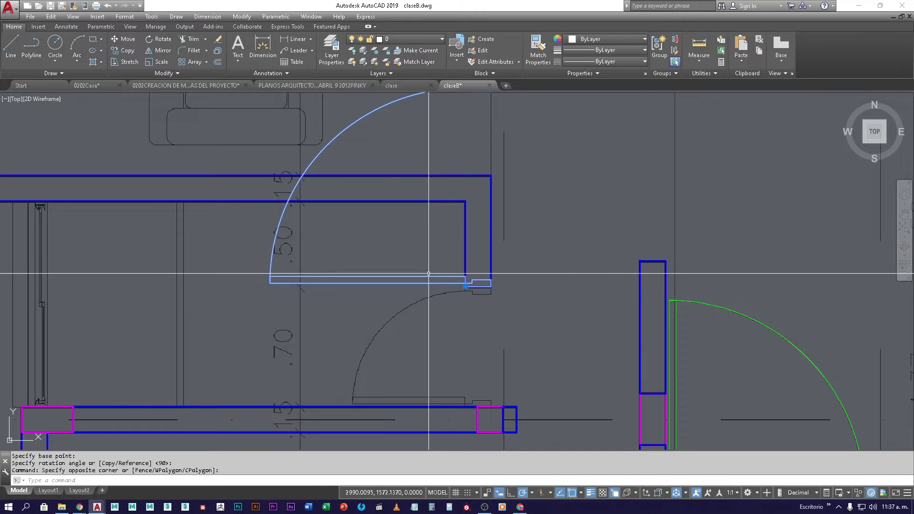
pyautogui.click(465, 286)
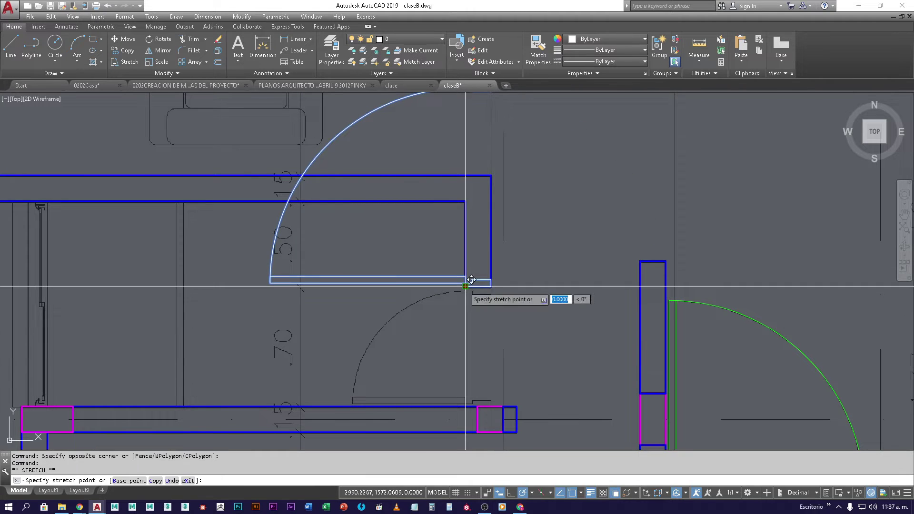
pyautogui.click(463, 405)
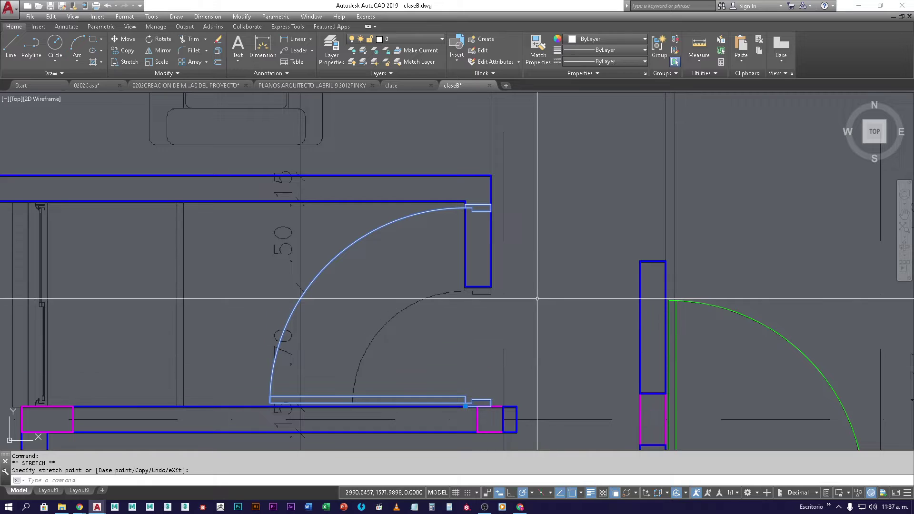
pyautogui.press('Escape')
pyautogui.press('Escape')
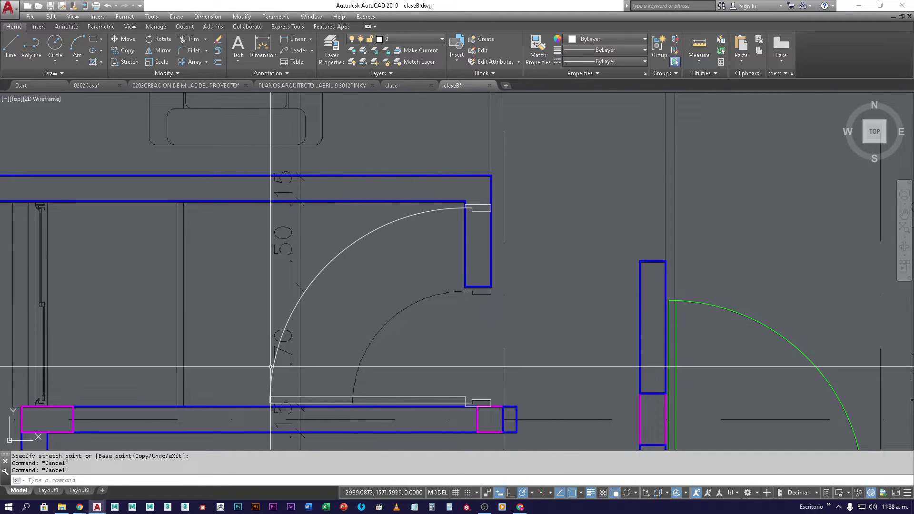
# Explode the door block placed at the .70 opening into separate objects.
pyautogui.click(344, 248)
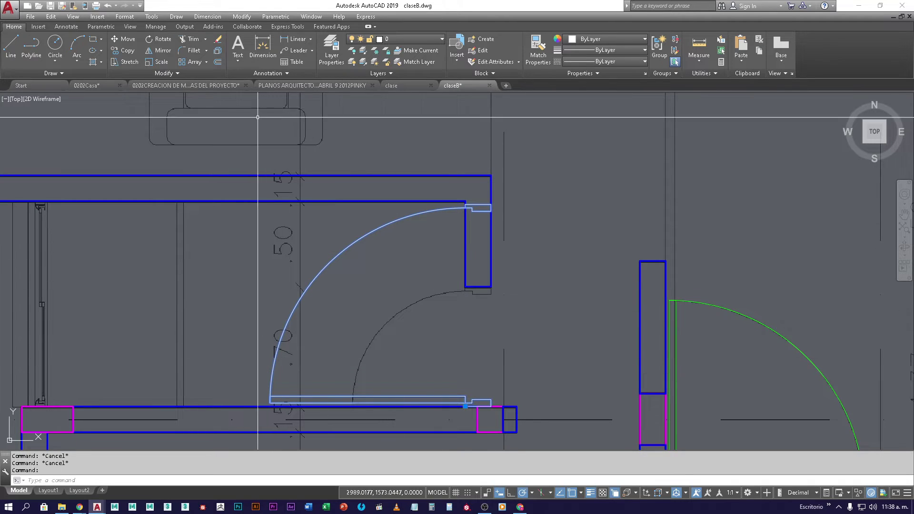
pyautogui.click(219, 52)
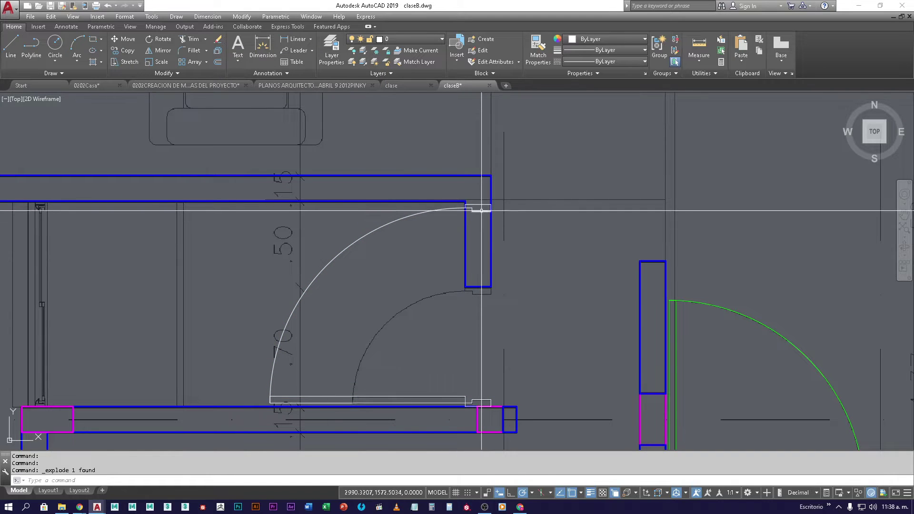
# Move the door's upper jamb piece from the wall corner down to the short wall end at the top of the .70 opening.
pyautogui.scroll(4, 481, 210)
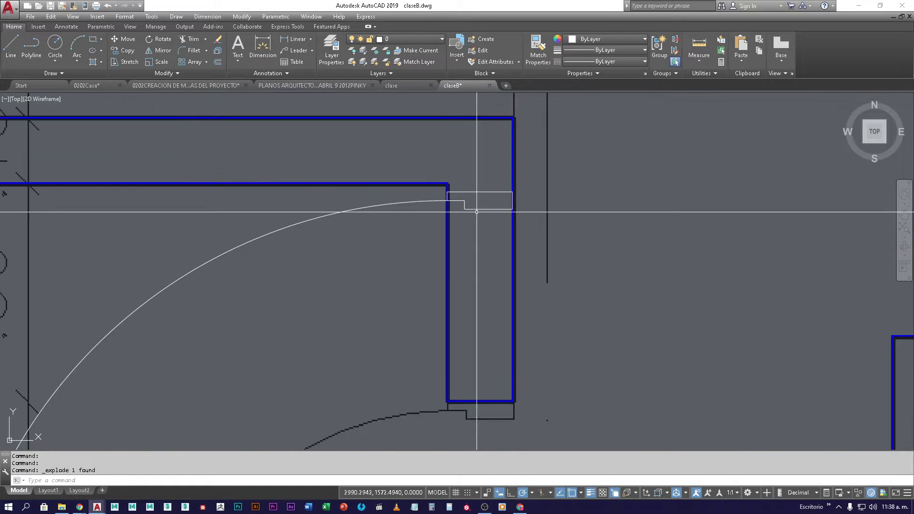
pyautogui.click(438, 190)
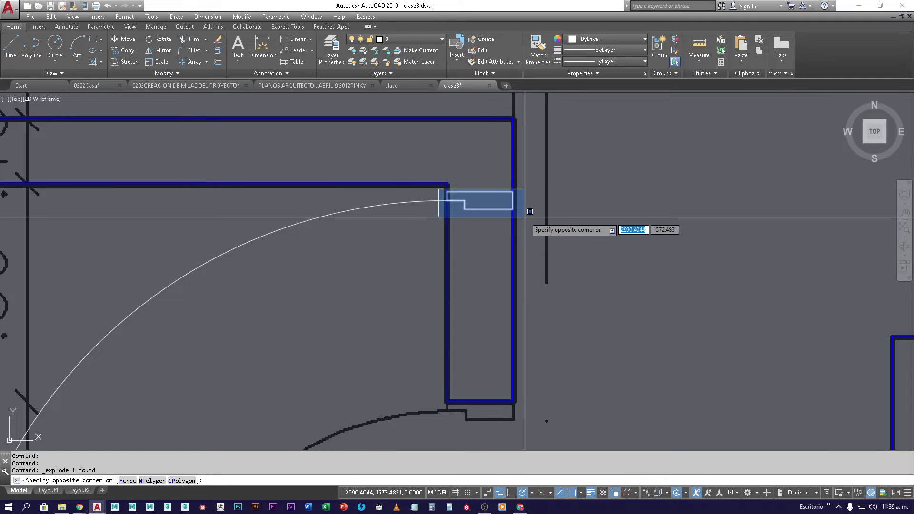
pyautogui.click(526, 217)
pyautogui.write('m')
pyautogui.press('Return')
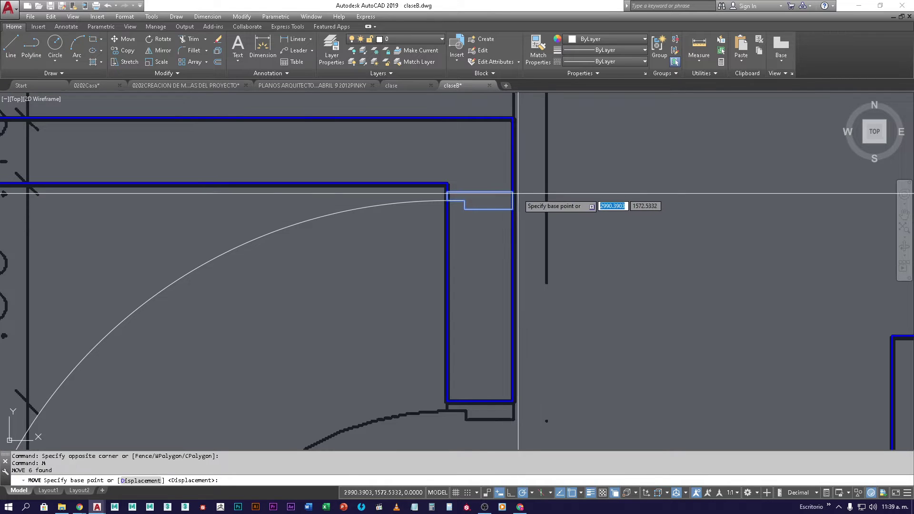
pyautogui.click(512, 192)
pyautogui.moveTo(542, 373); pyautogui.dragTo(541, 308, button='middle')
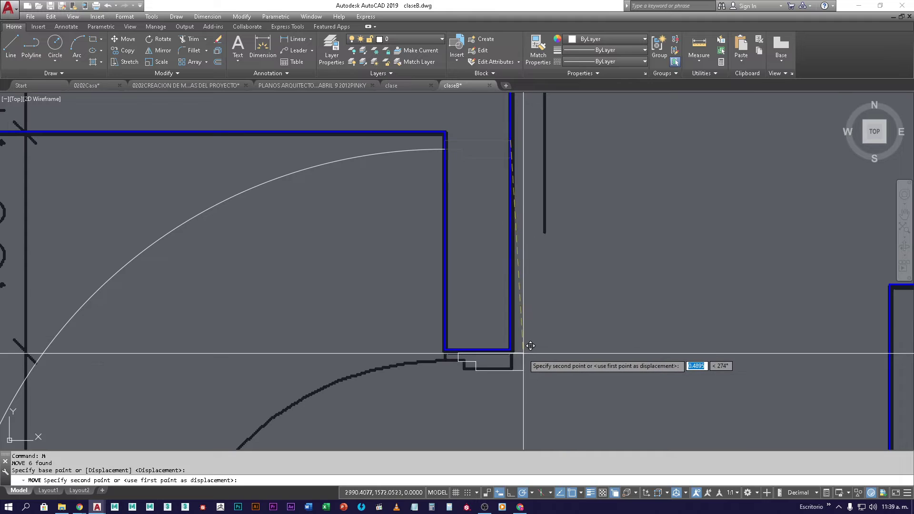
pyautogui.click(512, 369)
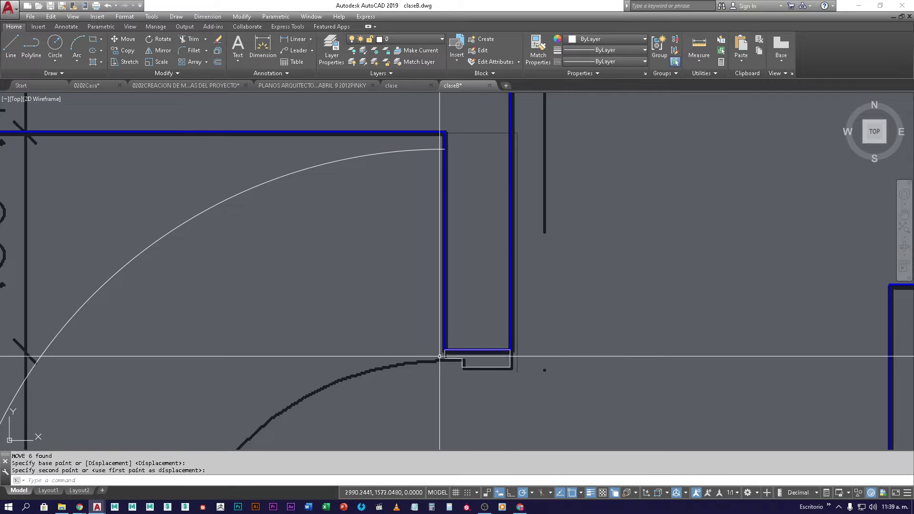
pyautogui.scroll(-2, 541, 368)
pyautogui.scroll(-1, 425, 268)
pyautogui.scroll(1, 373, 261)
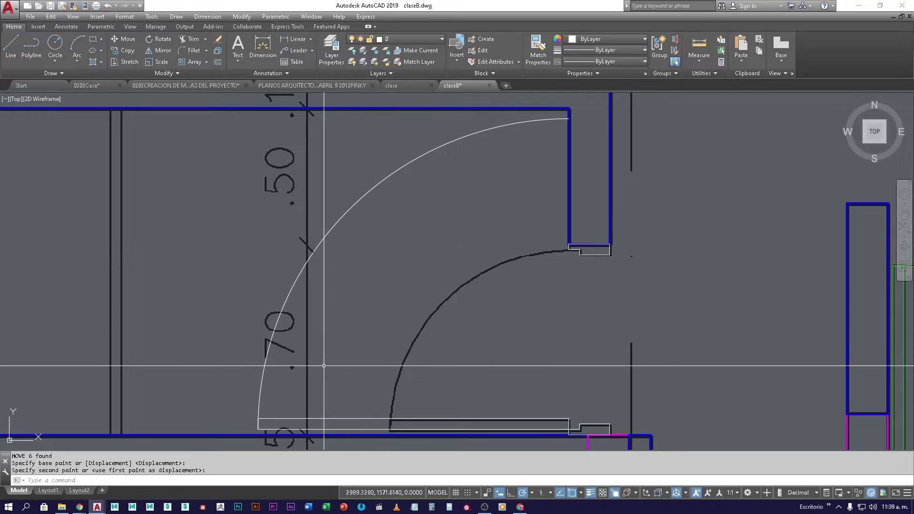
pyautogui.write('s')
pyautogui.press('Return')
pyautogui.press('Escape')
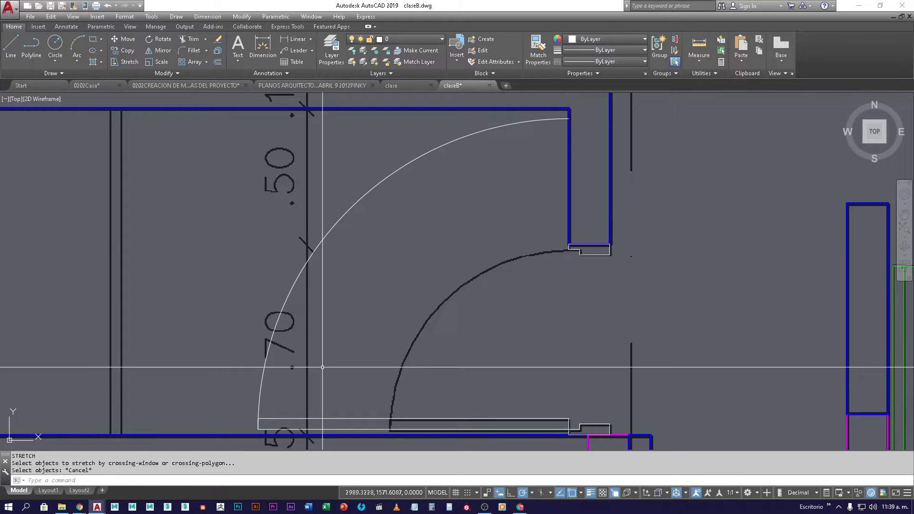
pyautogui.press('Escape')
pyautogui.write('sc')
pyautogui.press('Return')
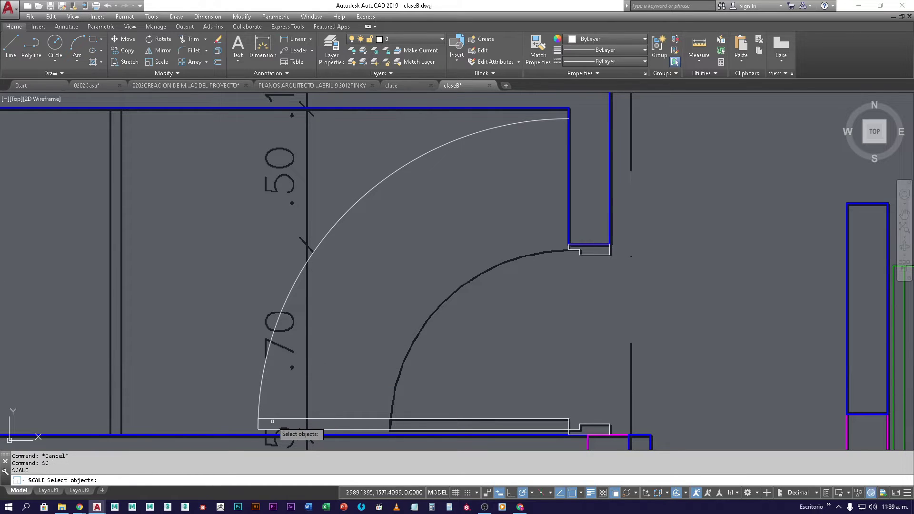
pyautogui.click(272, 419)
pyautogui.click(271, 414)
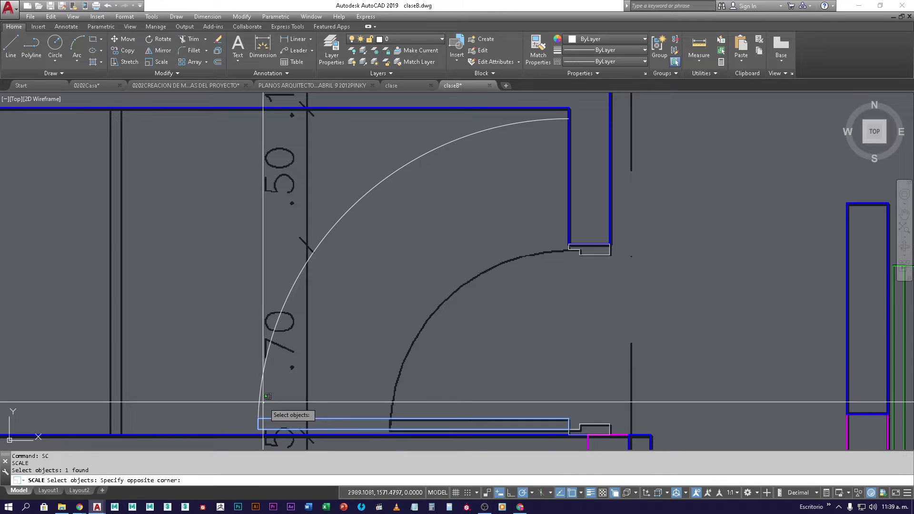
pyautogui.click(253, 388)
pyautogui.press('Return')
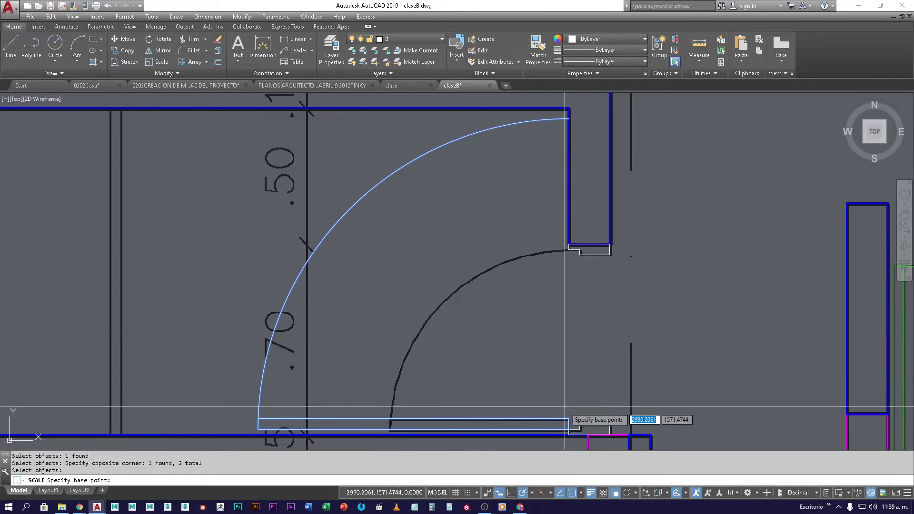
pyautogui.click(569, 423)
pyautogui.press('Escape')
pyautogui.press('Escape')
# Scale the door leaf and swing arc by reference about the hinge corner, bringing the arc's end down to the short wall end.
pyautogui.write('s')
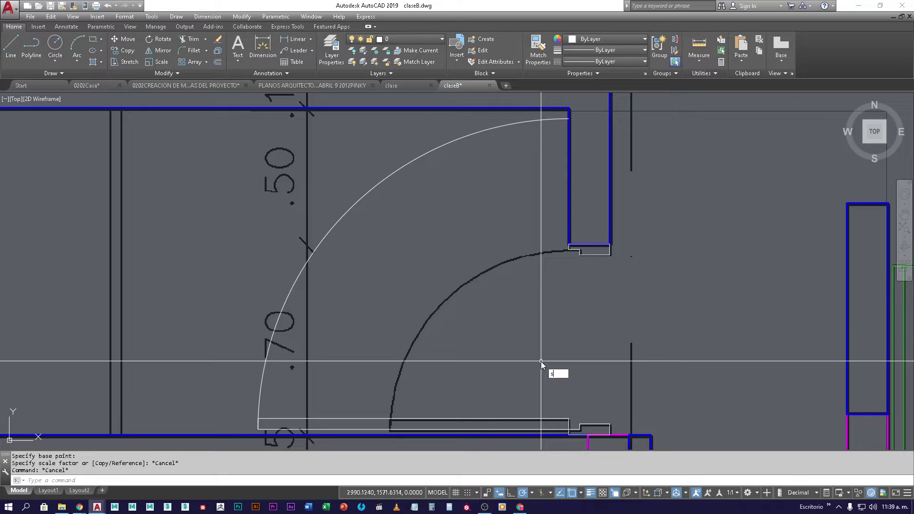
pyautogui.write('c')
pyautogui.press('Return')
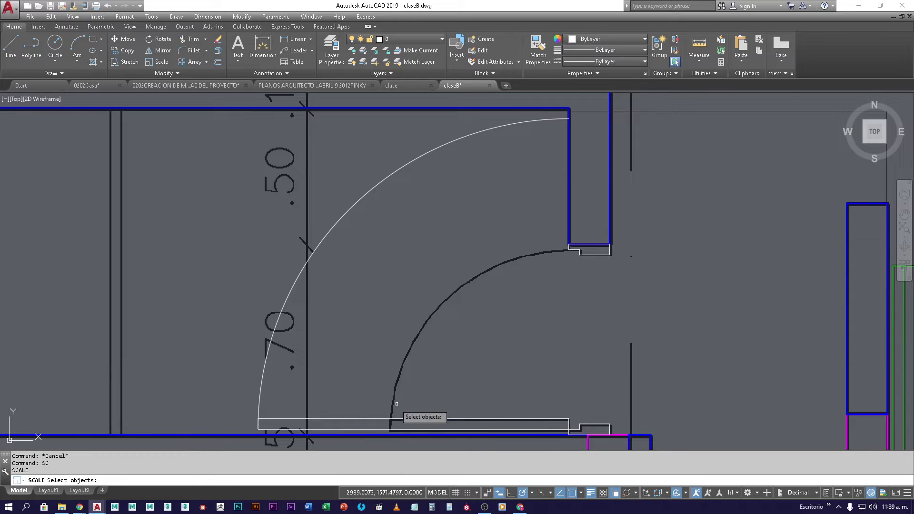
pyautogui.click(358, 420)
pyautogui.click(267, 356)
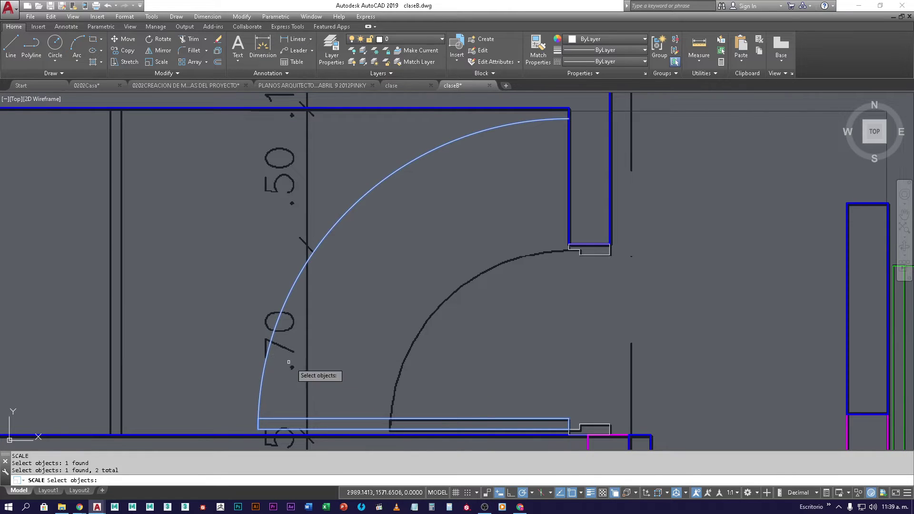
pyautogui.press('Return')
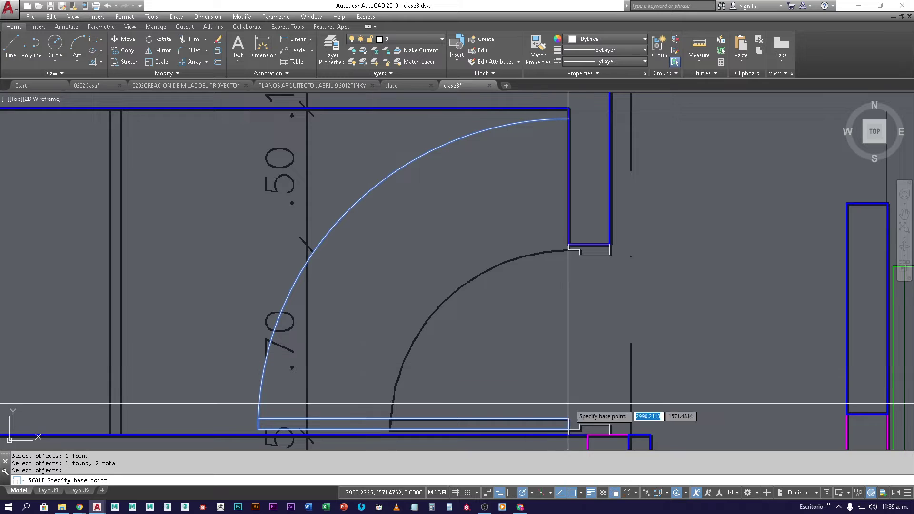
pyautogui.click(569, 429)
pyautogui.press('Return')
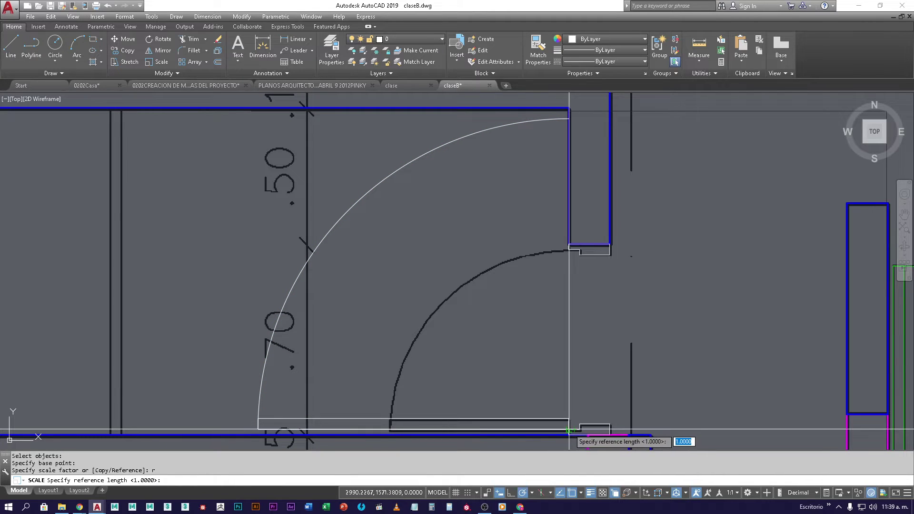
pyautogui.scroll(3, 573, 430)
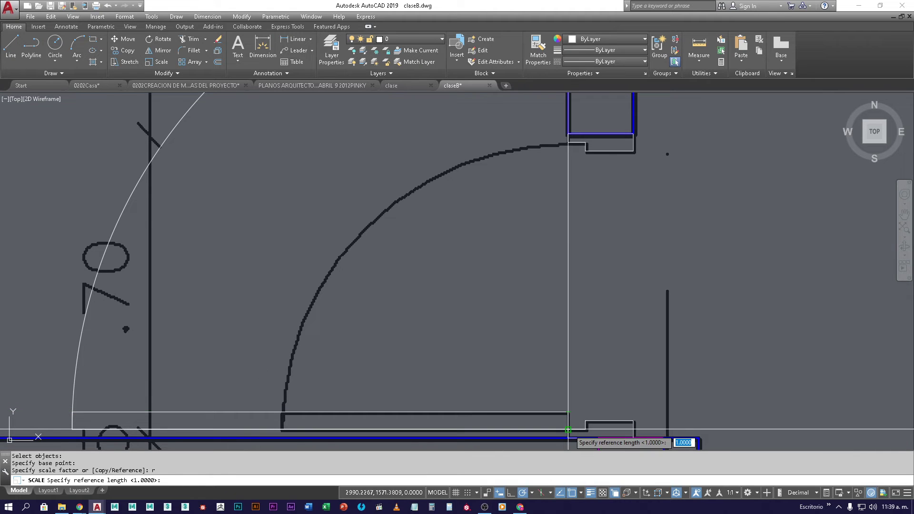
pyautogui.click(568, 430)
pyautogui.scroll(-4, 562, 367)
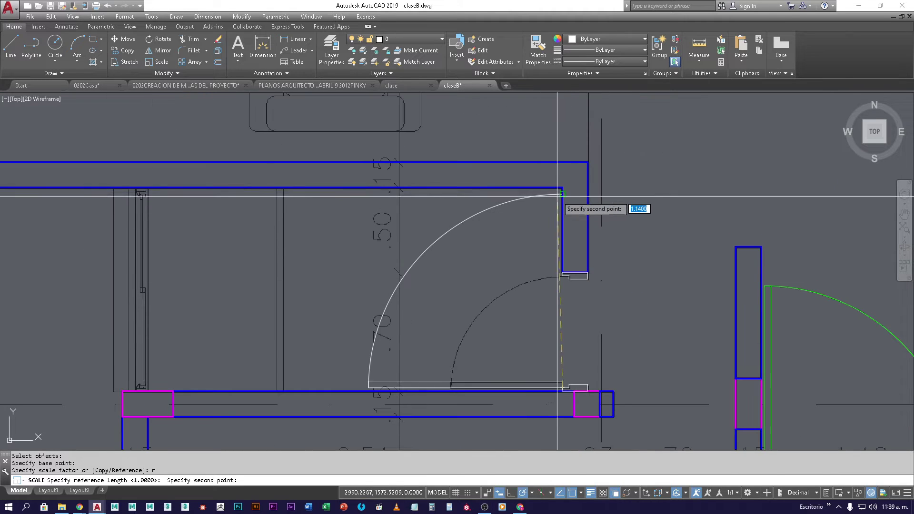
pyautogui.click(560, 193)
pyautogui.scroll(5, 562, 193)
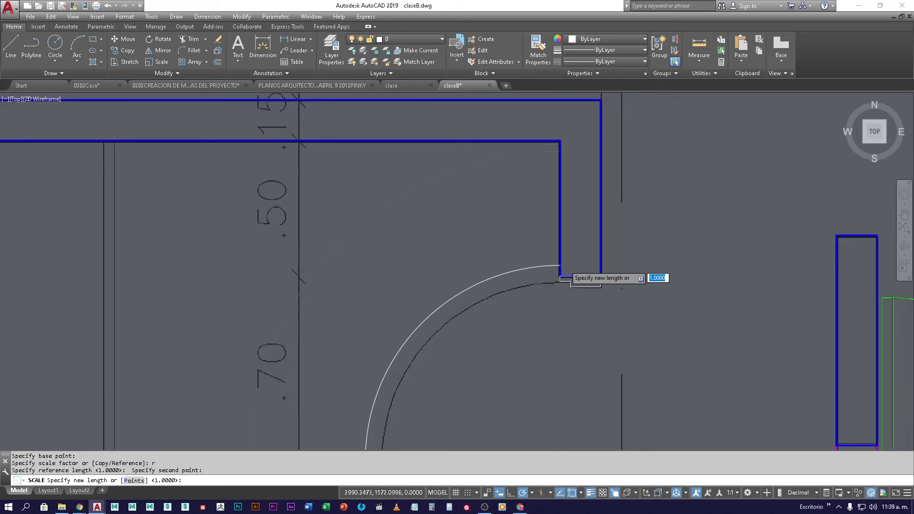
pyautogui.click(555, 280)
pyautogui.scroll(-2, 558, 290)
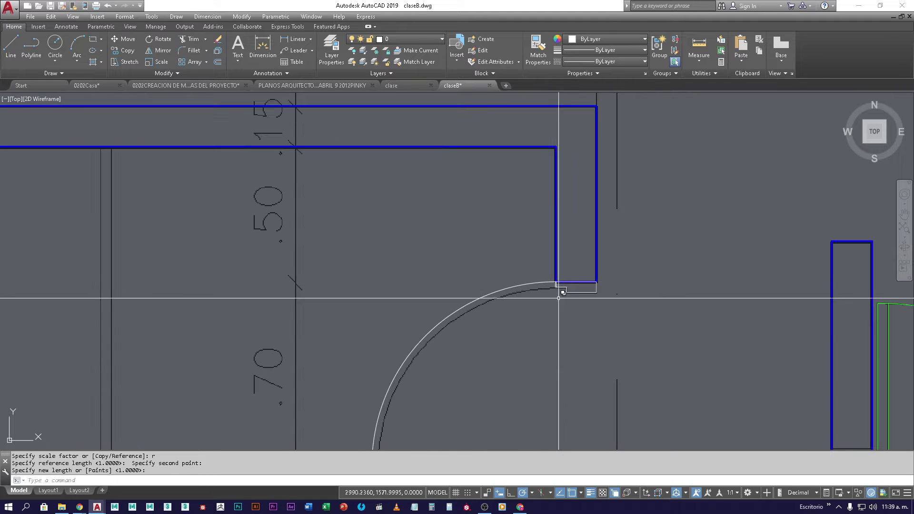
pyautogui.scroll(-3, 558, 299)
pyautogui.moveTo(560, 283)
pyautogui.mouseDown(button='middle')
pyautogui.moveTo(557, 230)
pyautogui.moveTo(556, 269)
pyautogui.mouseUp(button='middle')
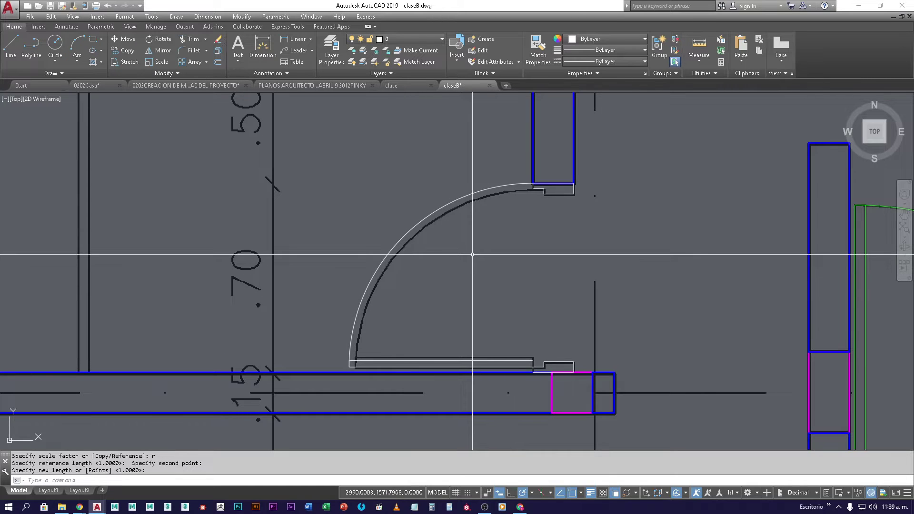
pyautogui.moveTo(472, 254); pyautogui.dragTo(502, 261, button='middle')
pyautogui.press('Escape')
# Rescale the leaf and swing arc by reference about the hinge corner so the arc ends at the upper jamb's notch edge.
pyautogui.scroll(4, 542, 205)
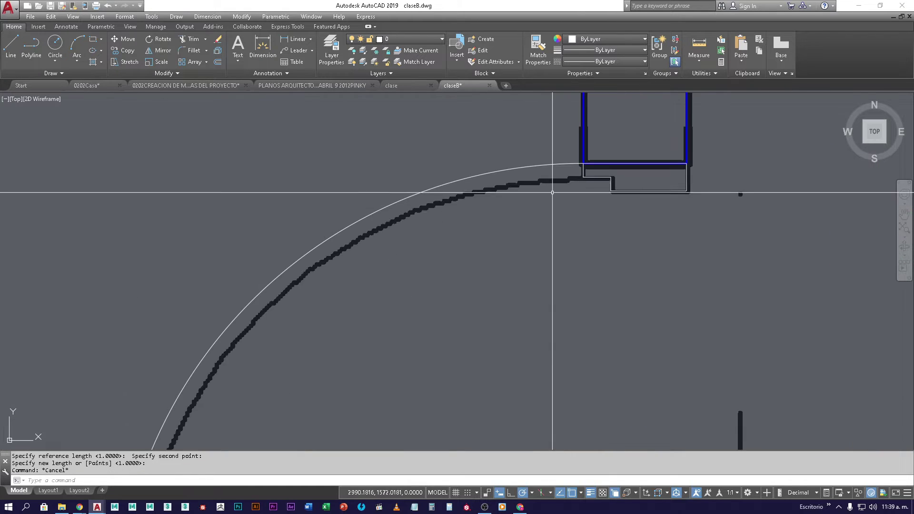
pyautogui.scroll(-4, 552, 192)
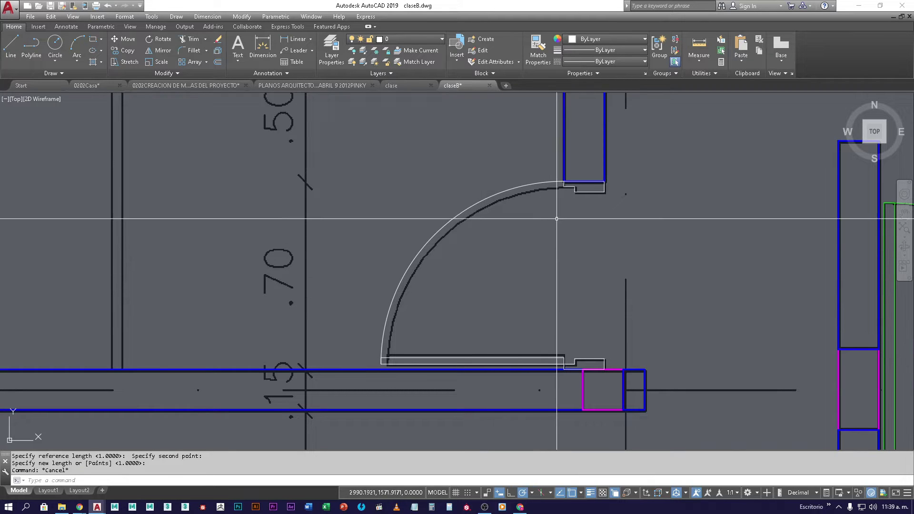
pyautogui.click(406, 356)
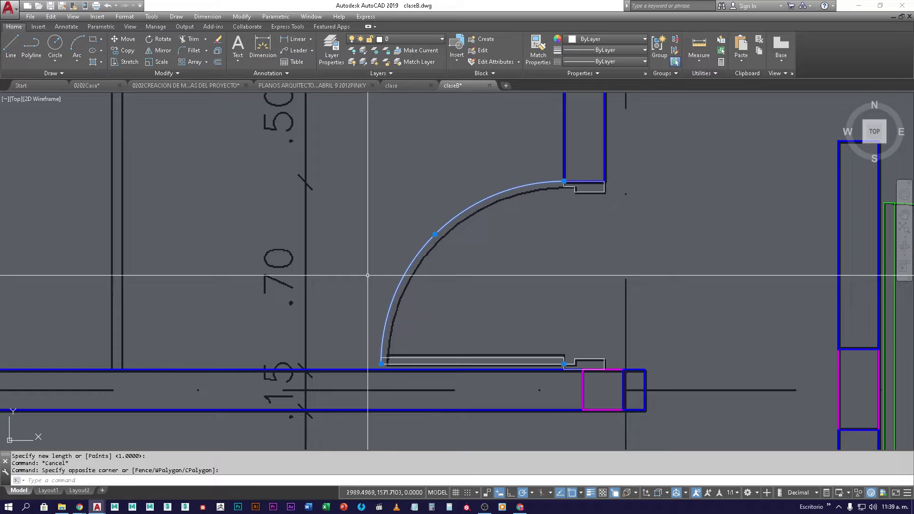
pyautogui.click(403, 352)
pyautogui.write('sc')
pyautogui.press('Return')
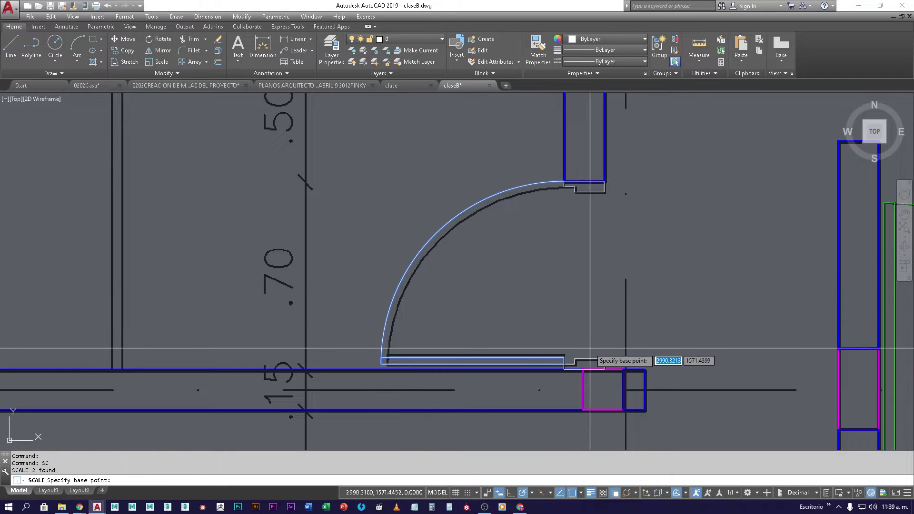
pyautogui.scroll(5, 576, 365)
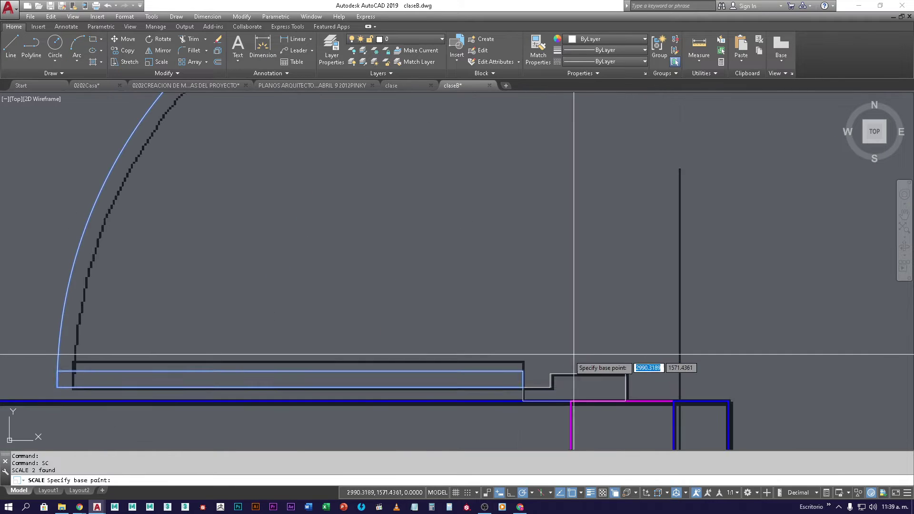
pyautogui.click(522, 387)
pyautogui.write('r')
pyautogui.press('Return')
pyautogui.click(523, 387)
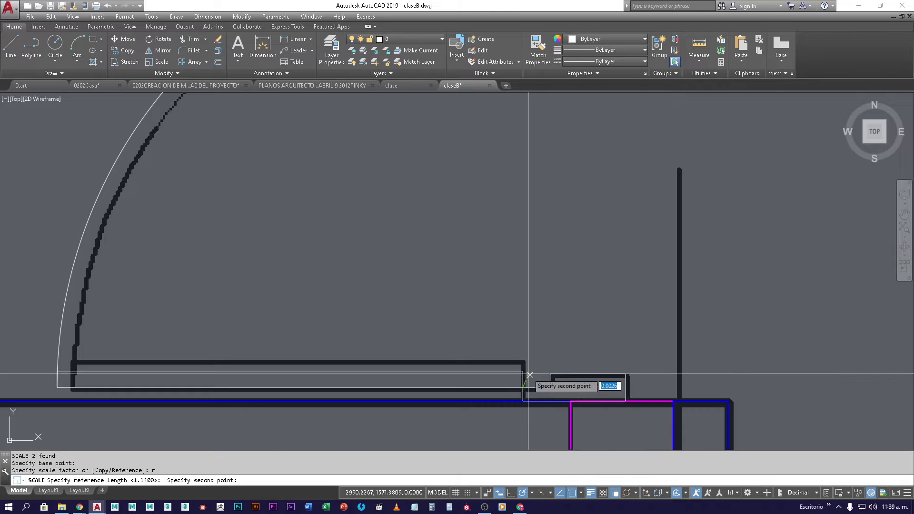
pyautogui.moveTo(528, 374); pyautogui.dragTo(571, 414, button='middle')
pyautogui.scroll(-2, 540, 180)
pyautogui.scroll(5, 548, 180)
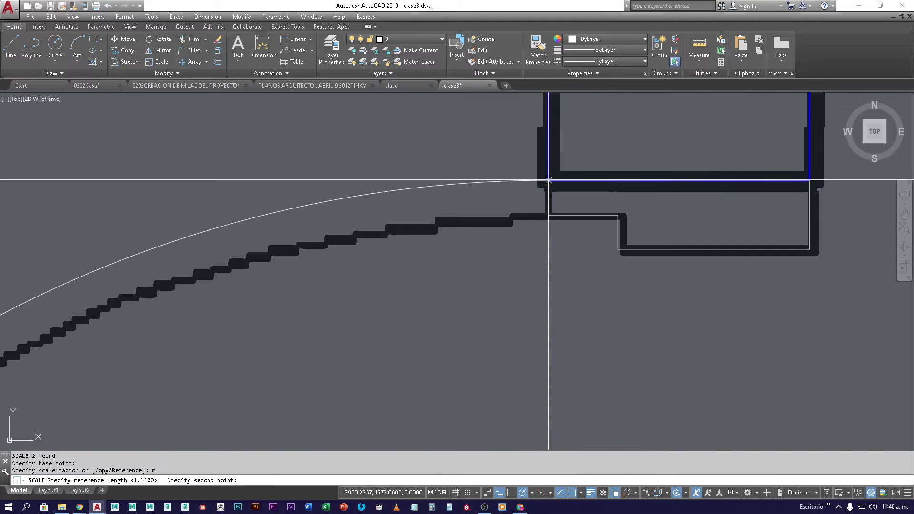
pyautogui.click(548, 180)
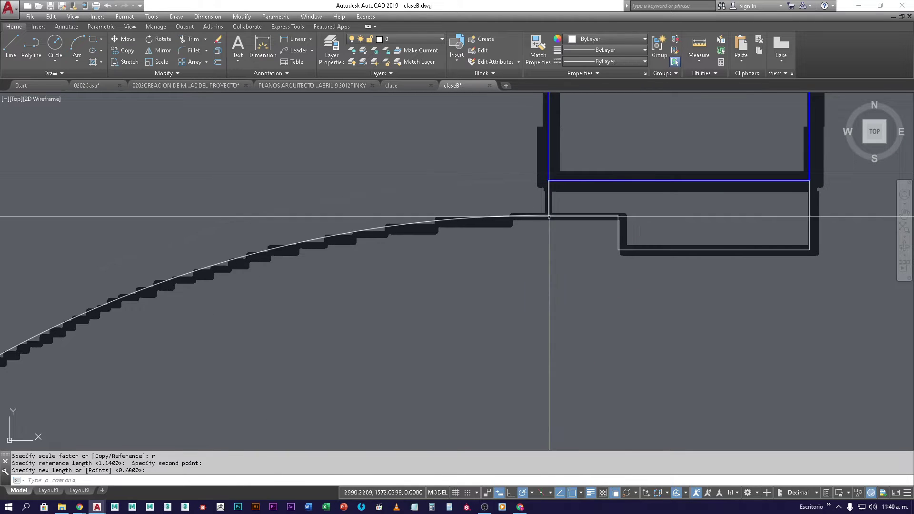
pyautogui.scroll(-5, 549, 217)
pyautogui.press('Escape')
# Draw a rectangle across the .70 opening from the leaf's hinge corner to the notch corner of the upper jamb.
pyautogui.moveTo(551, 292)
pyautogui.mouseDown(button='middle')
pyautogui.moveTo(512, 204)
pyautogui.moveTo(487, 214)
pyautogui.mouseUp(button='middle')
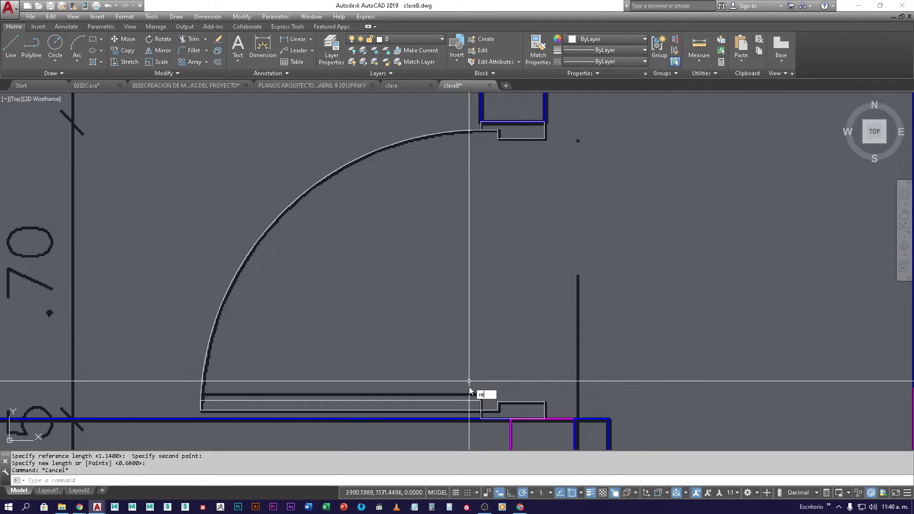
pyautogui.write('c')
pyautogui.press('Return')
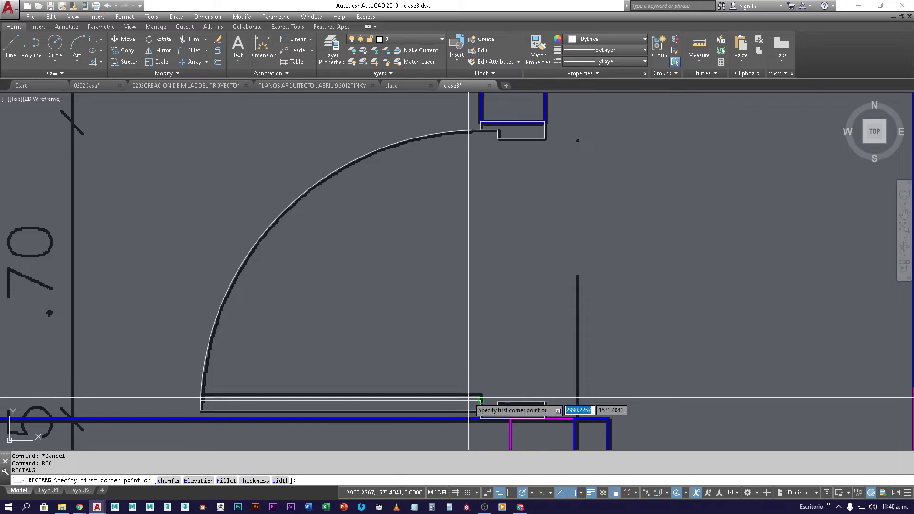
pyautogui.click(481, 409)
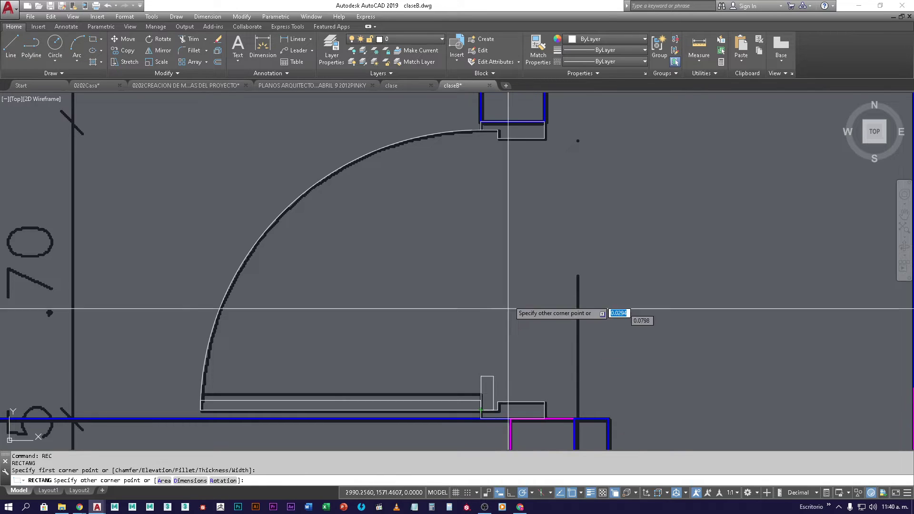
pyautogui.click(497, 129)
pyautogui.press('Escape')
# Rotate the new rectangle 90° counterclockwise about the hinge corner so it lies in the open-leaf position.
pyautogui.click(480, 301)
pyautogui.click(481, 300)
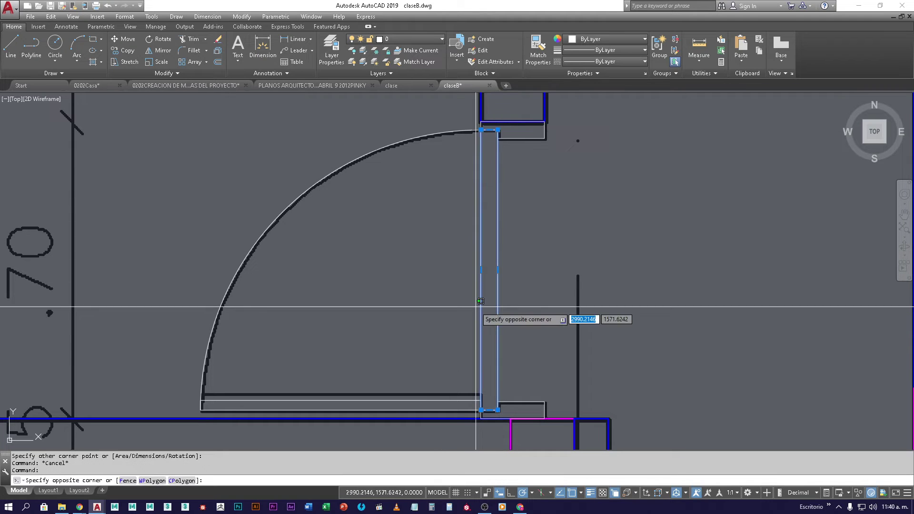
pyautogui.click(403, 285)
pyautogui.write('ro')
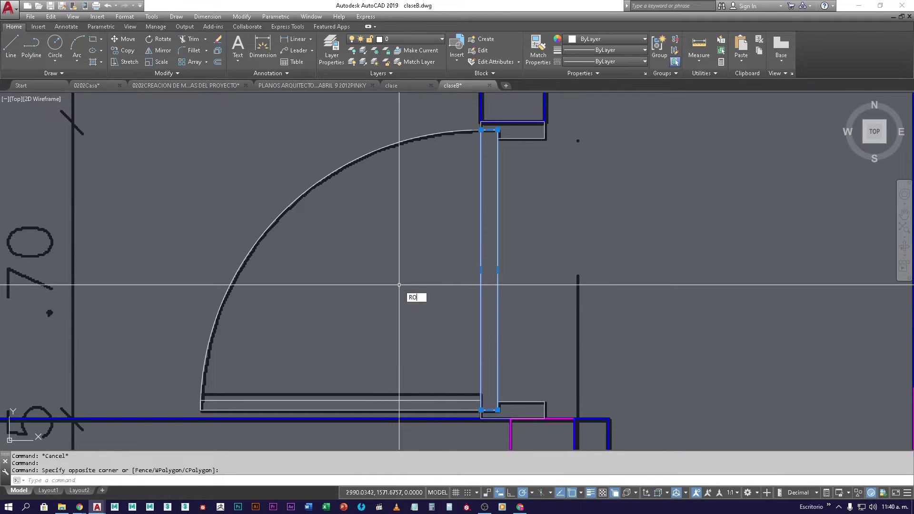
pyautogui.press('Return')
pyautogui.click(481, 409)
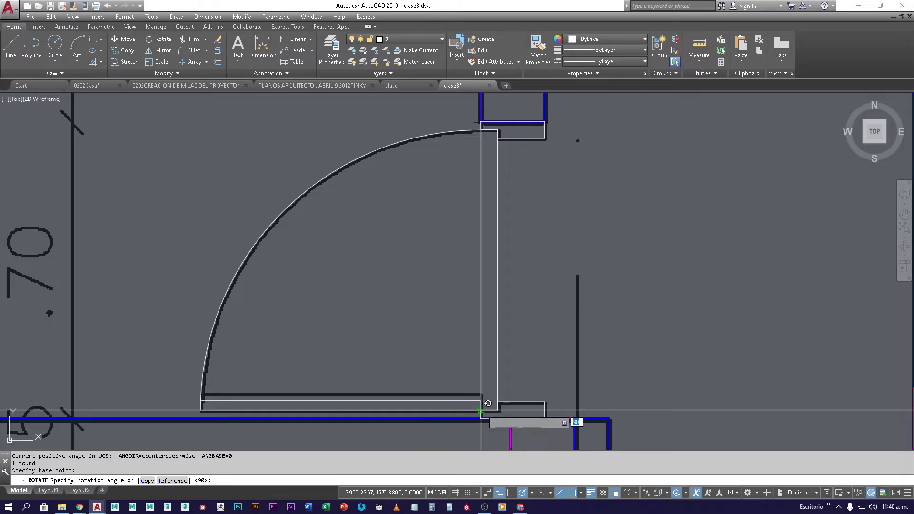
pyautogui.click(484, 333)
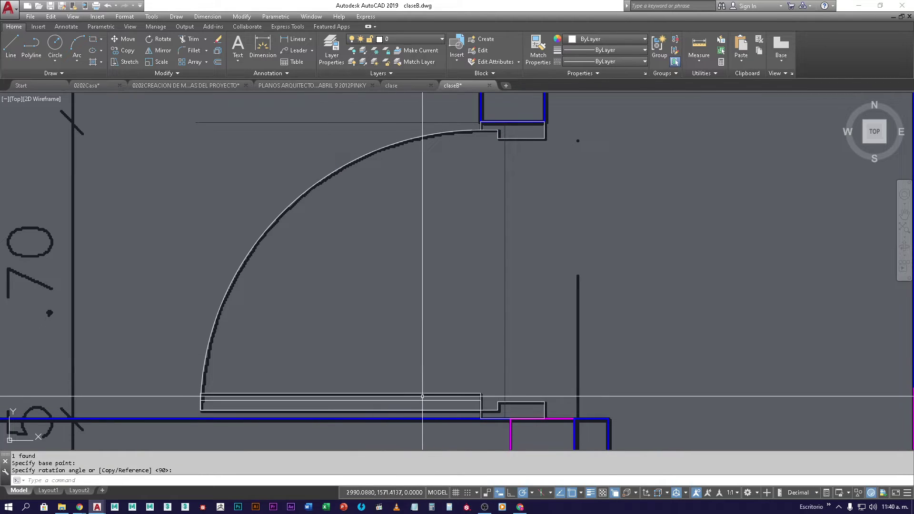
# Erase the old scaled door leaf lying inside the rotated rectangle at the .70 opening.
pyautogui.click(478, 400)
pyautogui.press('Delete')
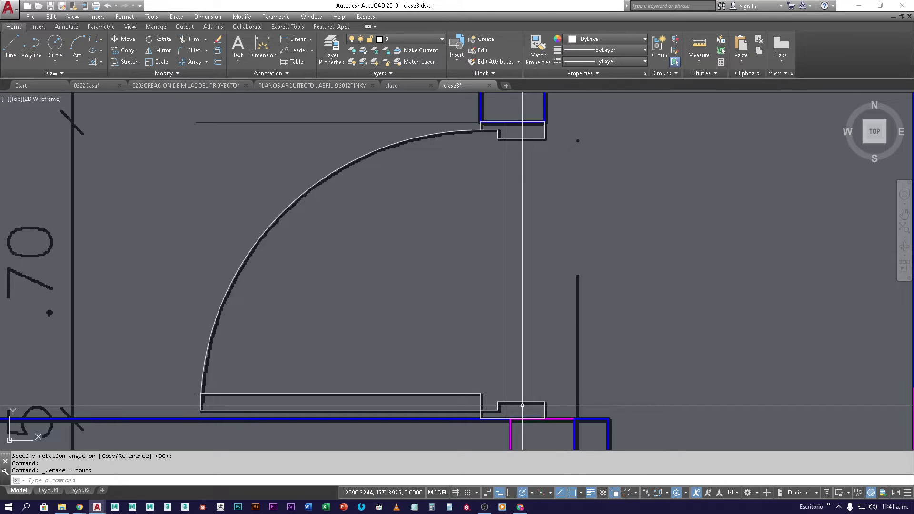
# Select the swing arc, the new leaf rectangle and all lines of the lower jamb at the .70 opening.
pyautogui.click(305, 393)
pyautogui.click(302, 391)
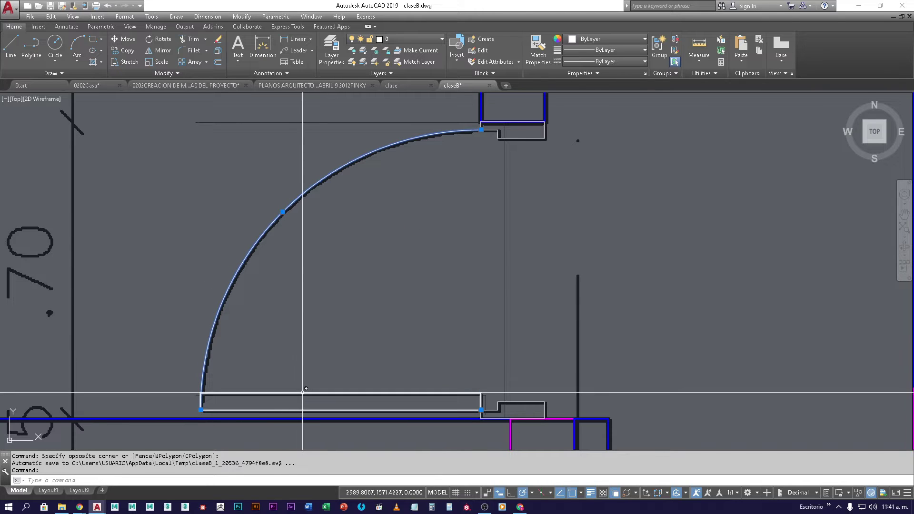
pyautogui.scroll(4, 477, 405)
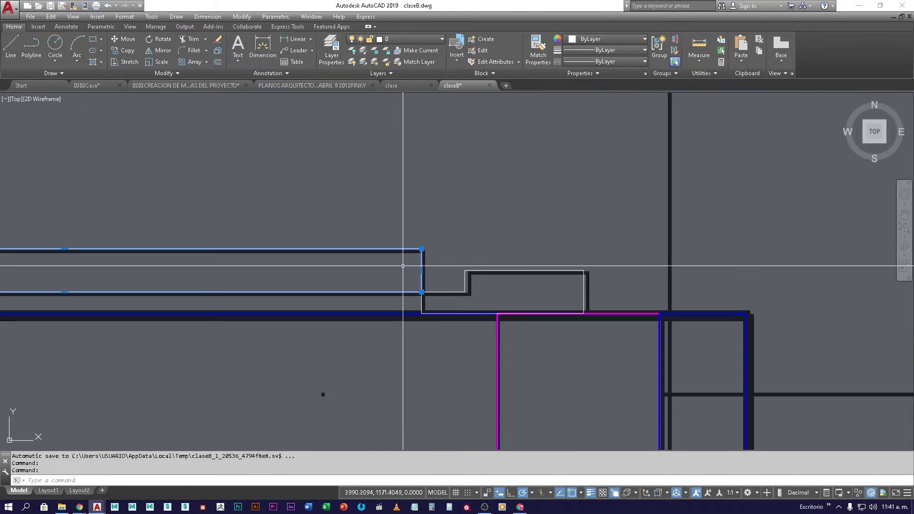
pyautogui.scroll(4, 457, 262)
pyautogui.click(802, 259)
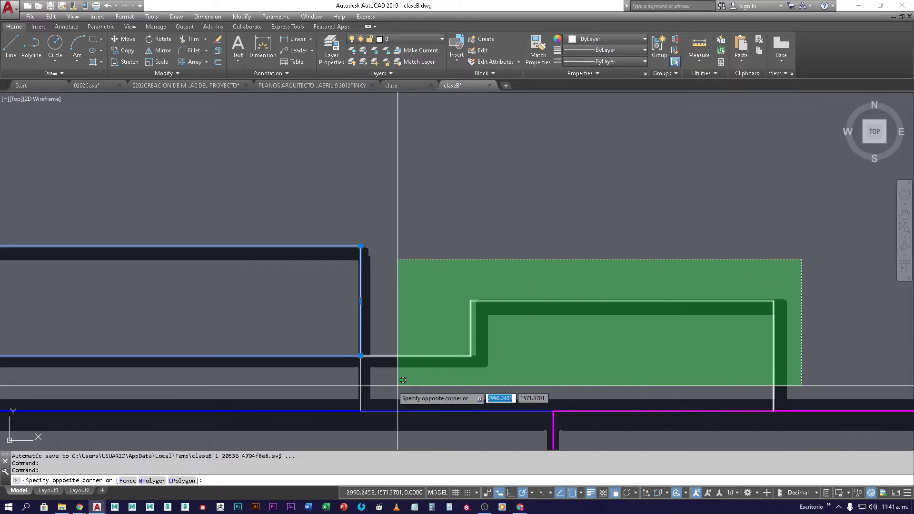
pyautogui.click(351, 395)
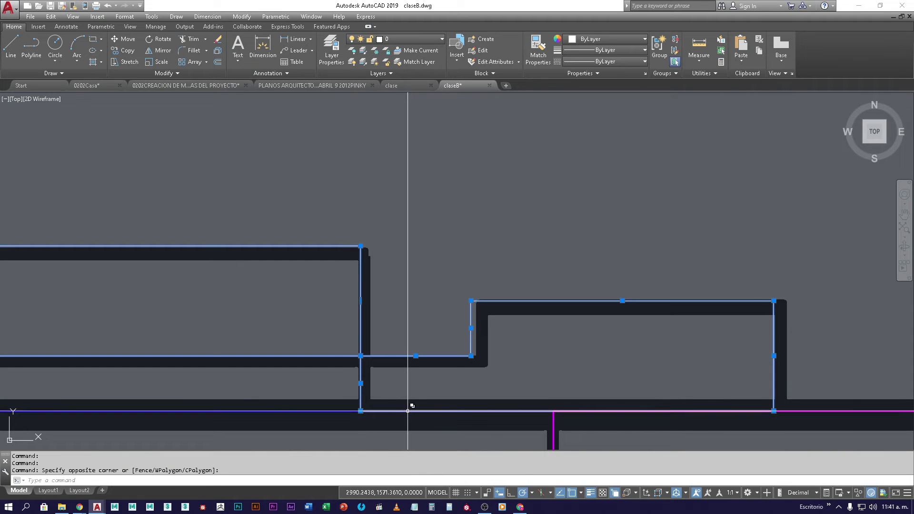
pyautogui.click(408, 410)
pyautogui.click(461, 446)
# Add all lines of the upper jamb, including its edge along the wall end, to the selection.
pyautogui.scroll(-4, 524, 285)
pyautogui.moveTo(548, 119); pyautogui.dragTo(536, 223, button='middle')
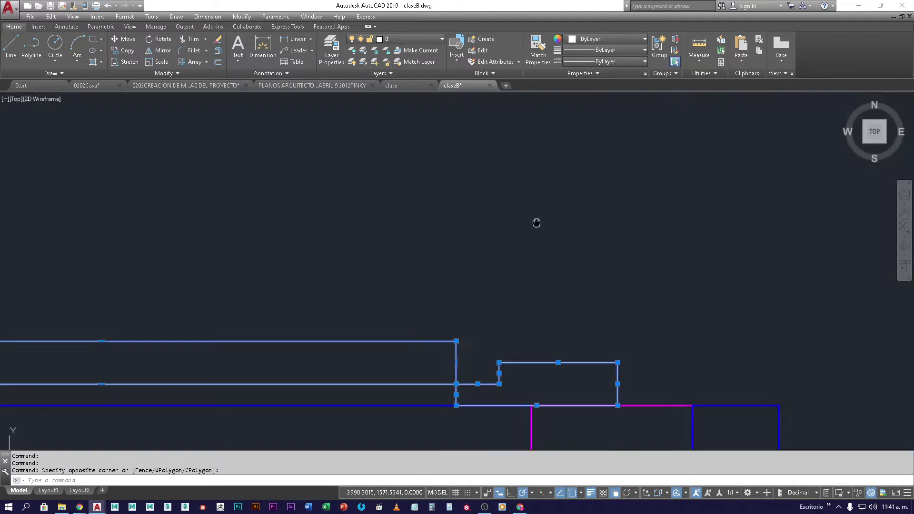
pyautogui.scroll(-3, 536, 223)
pyautogui.scroll(3, 522, 279)
pyautogui.scroll(3, 516, 306)
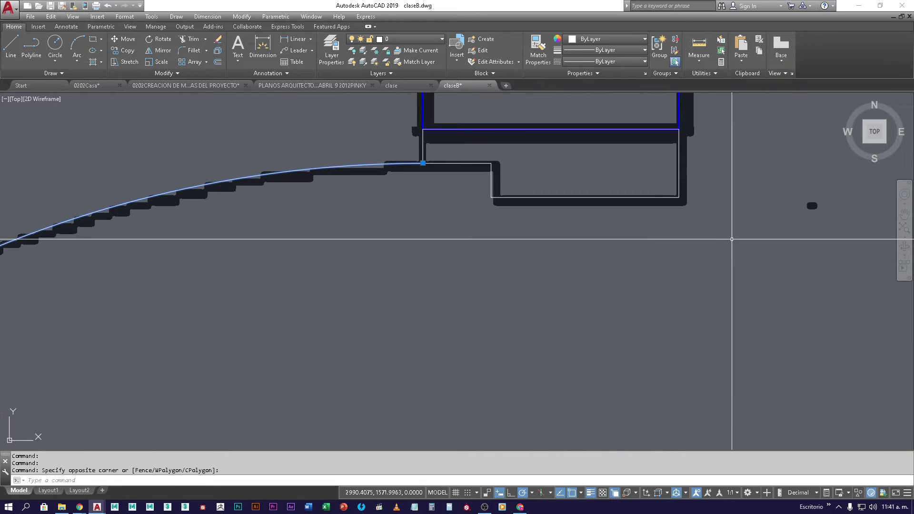
pyautogui.click(684, 246)
pyautogui.click(397, 148)
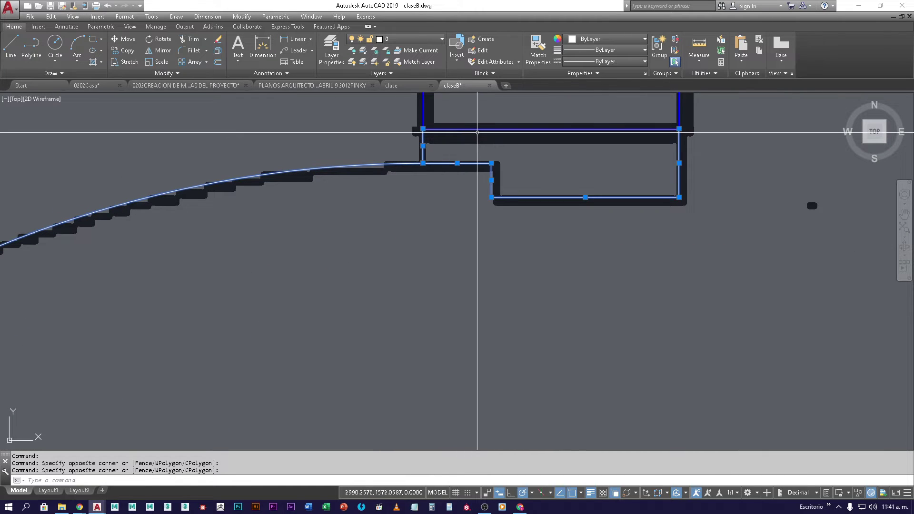
pyautogui.click(489, 129)
pyautogui.click(542, 168)
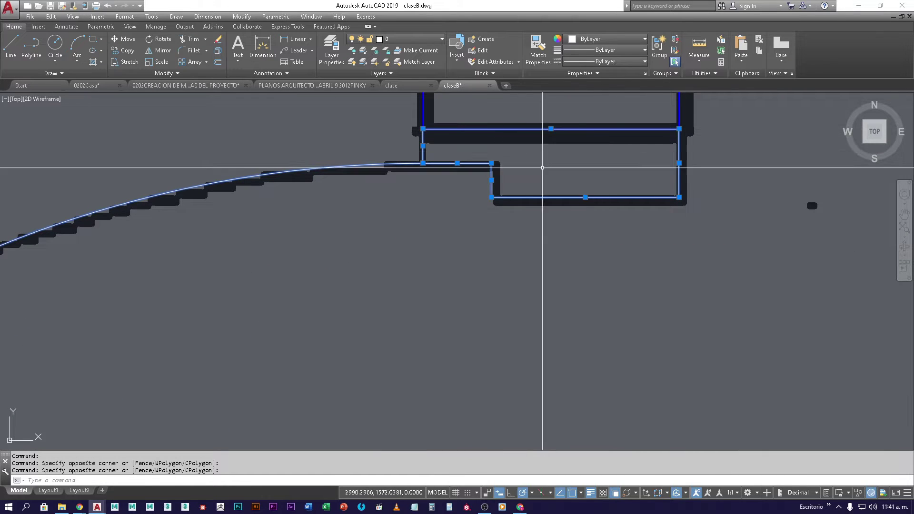
pyautogui.scroll(-5, 376, 167)
pyautogui.moveTo(335, 300); pyautogui.dragTo(429, 323, button='middle')
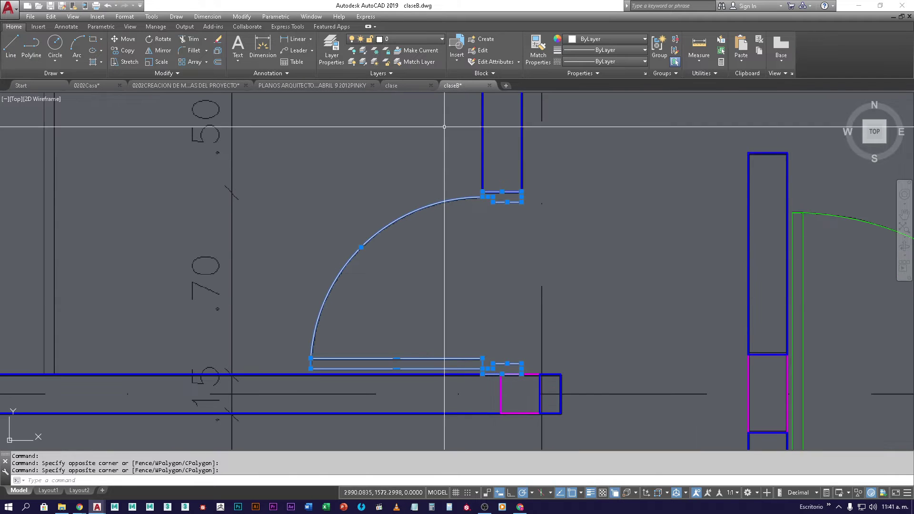
# Create a block named puerta .7 with its base point at the lower jamb's hinge-side wall corner, without opening it in the block editor.
pyautogui.click(490, 42)
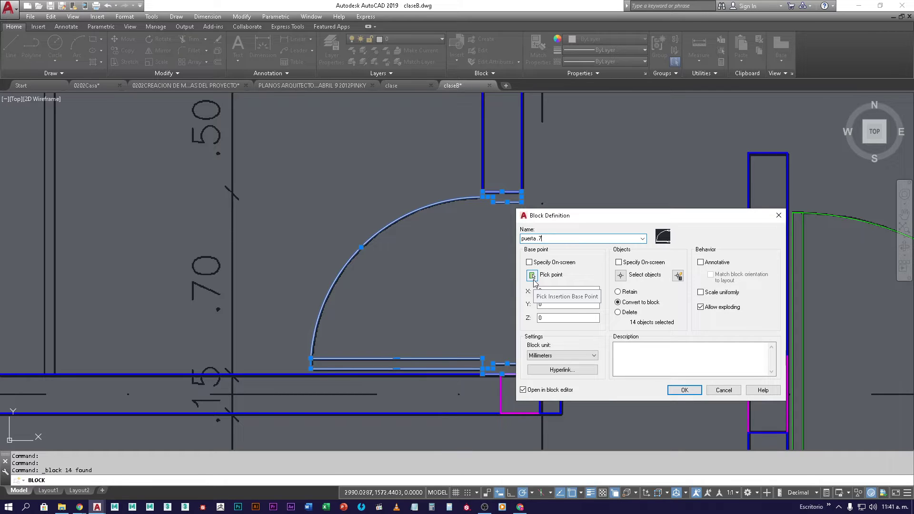
pyautogui.click(533, 275)
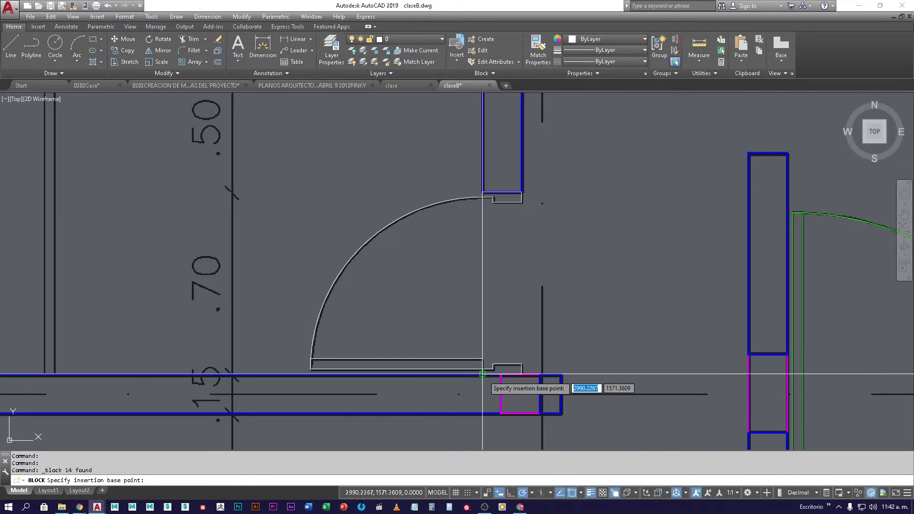
pyautogui.scroll(6, 482, 371)
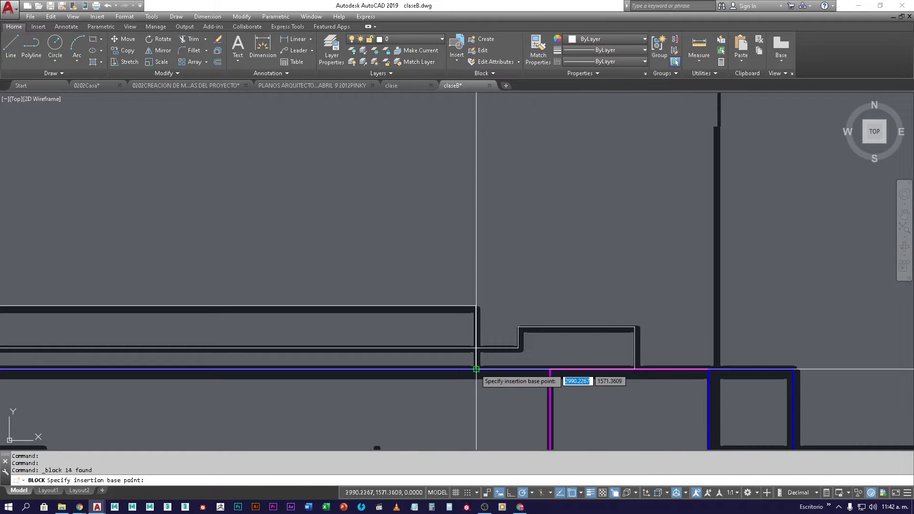
pyautogui.scroll(-5, 476, 369)
pyautogui.scroll(6, 476, 362)
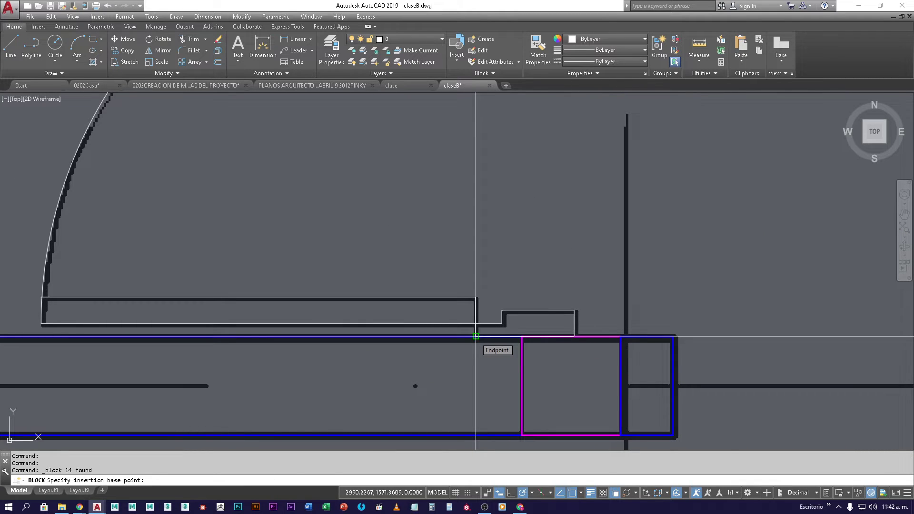
pyautogui.click(476, 336)
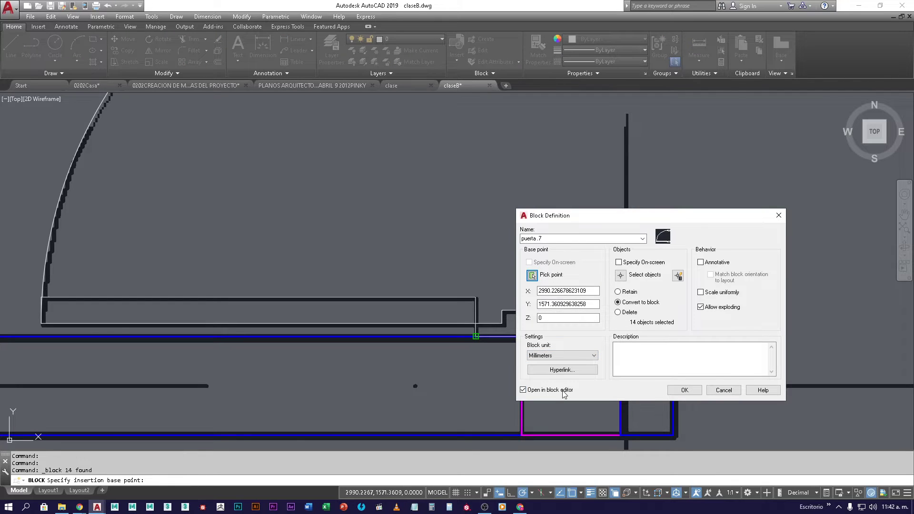
pyautogui.click(523, 390)
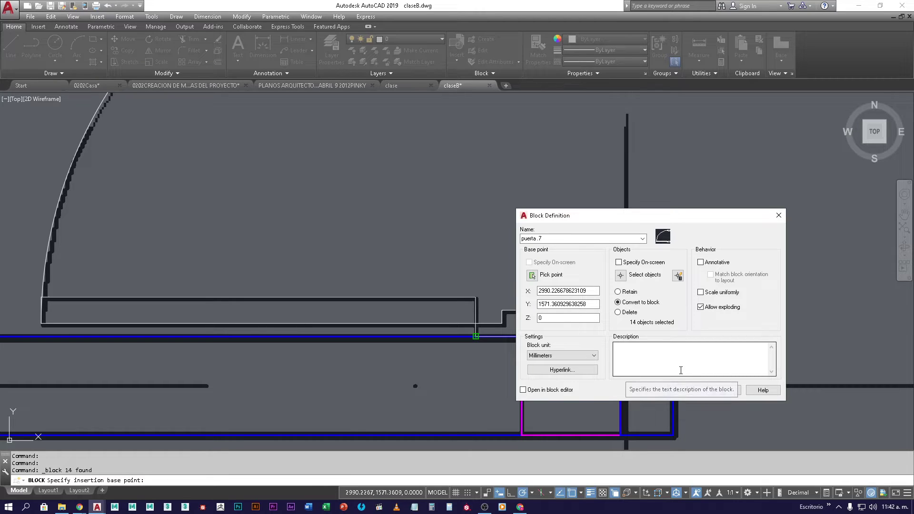
pyautogui.click(680, 394)
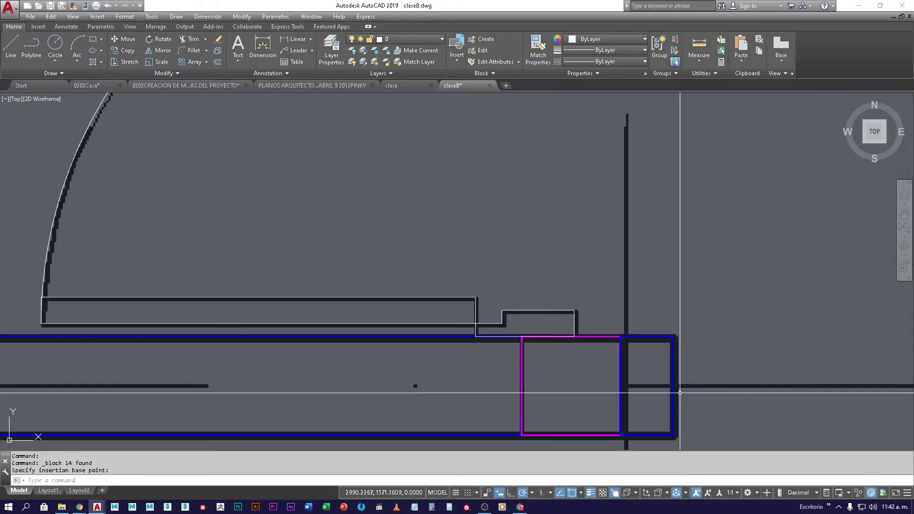
# Assign the new .70 door block to the puertas layer and clear the selection.
pyautogui.click(475, 336)
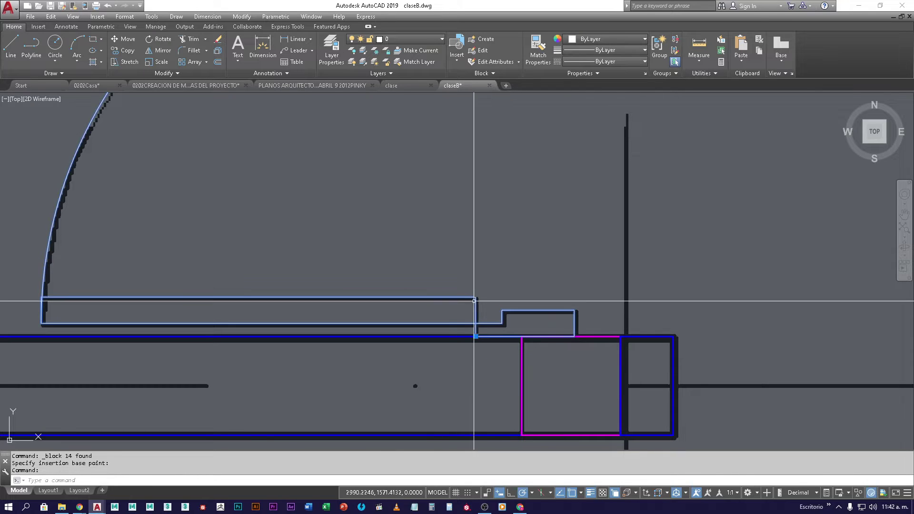
pyautogui.click(419, 40)
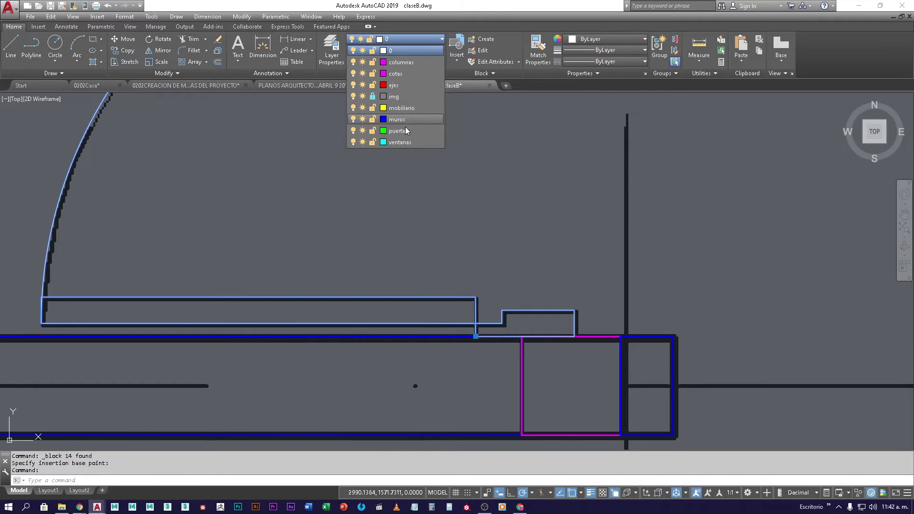
pyautogui.click(398, 131)
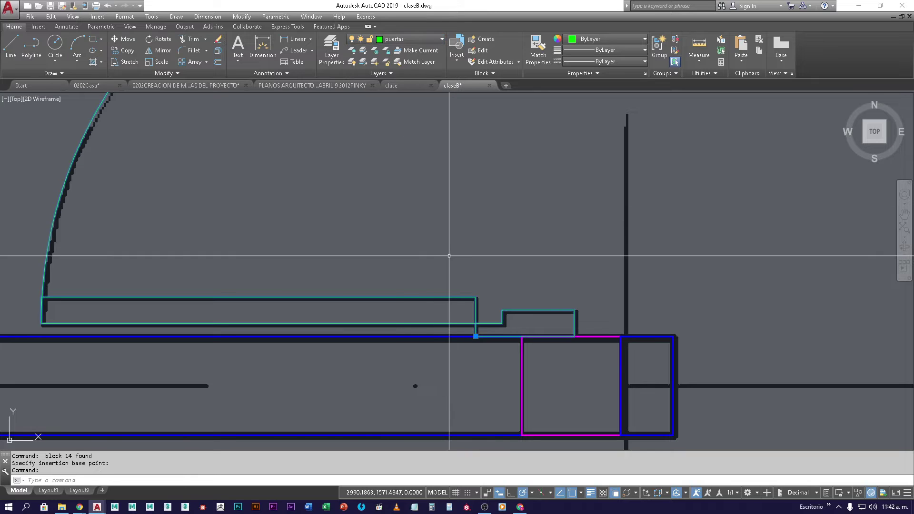
pyautogui.press('Escape')
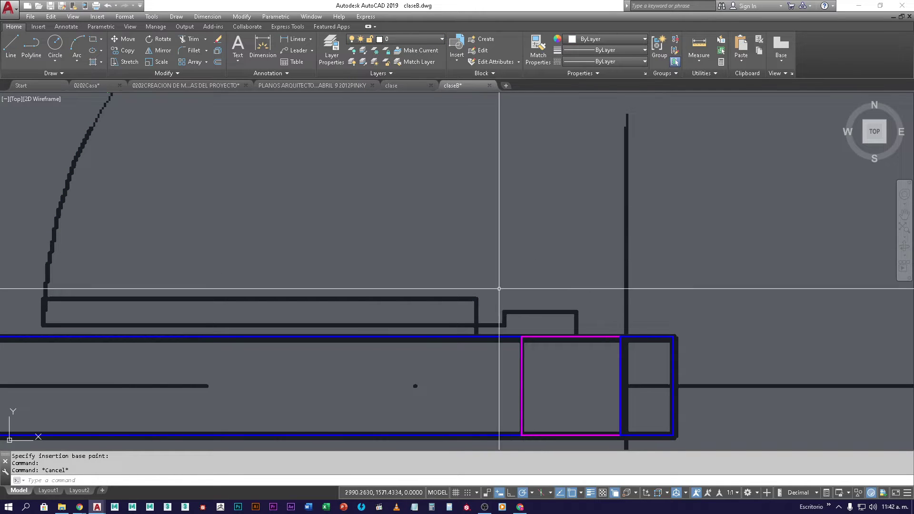
# Bring the .70 door block to the front of the draw order and clear the selection.
pyautogui.click(475, 304)
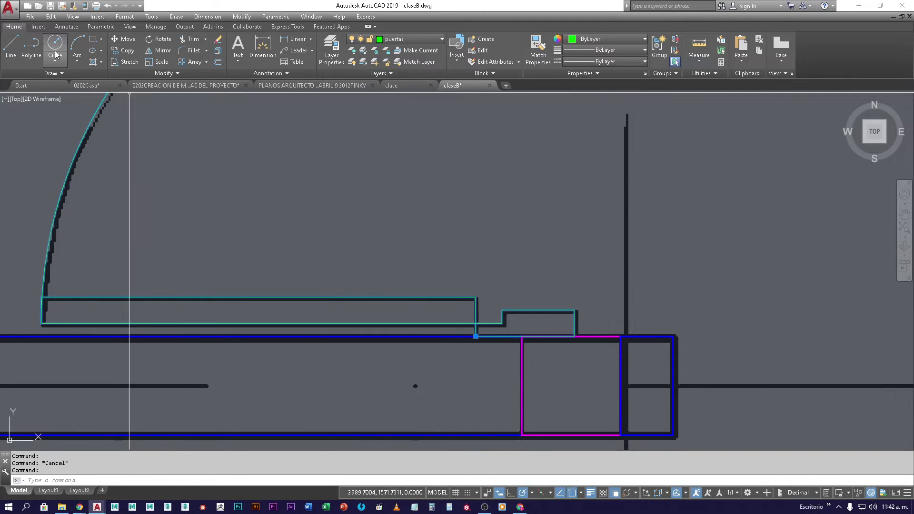
pyautogui.click(145, 18)
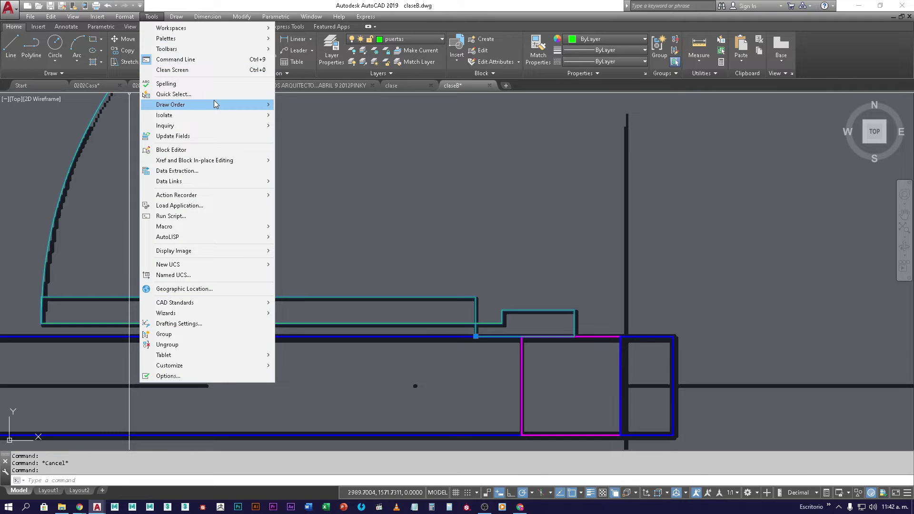
pyautogui.moveTo(215, 105)
pyautogui.click(306, 105)
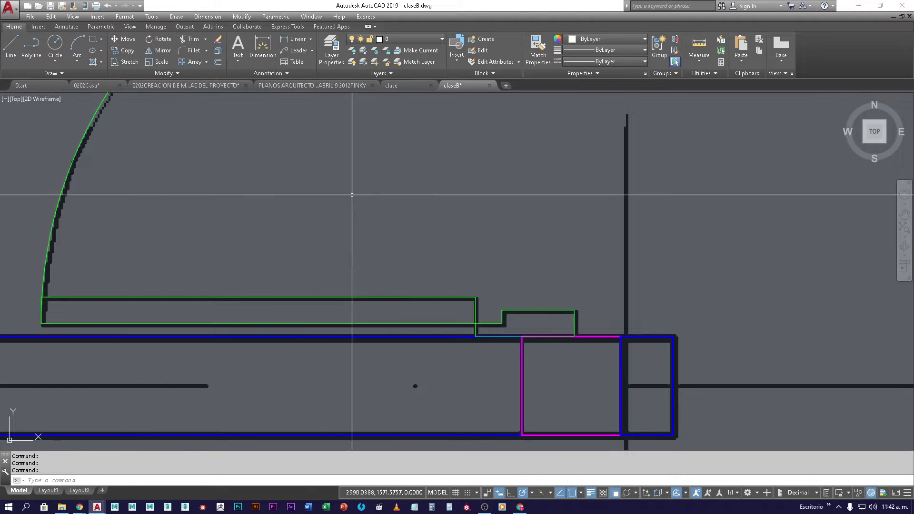
pyautogui.press('Escape')
pyautogui.scroll(-3, 563, 305)
pyautogui.scroll(-2, 563, 304)
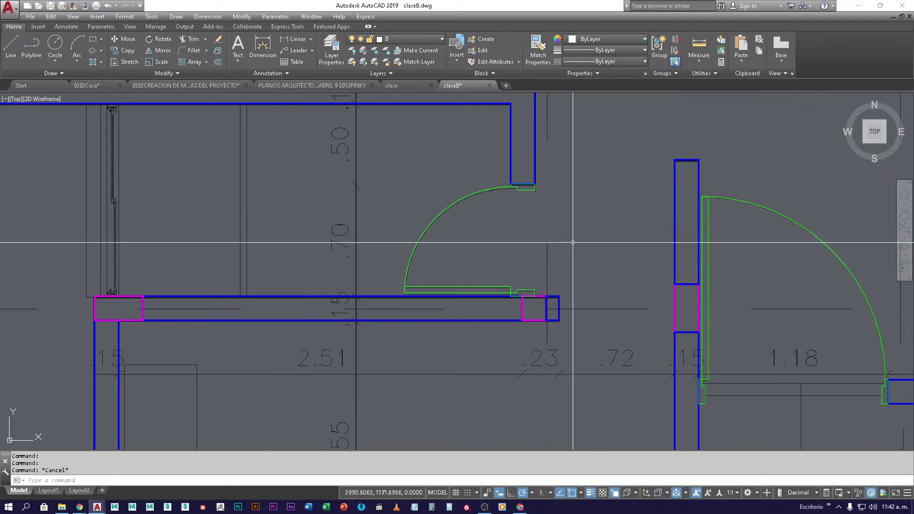
pyautogui.moveTo(571, 245); pyautogui.dragTo(365, 266, button='middle')
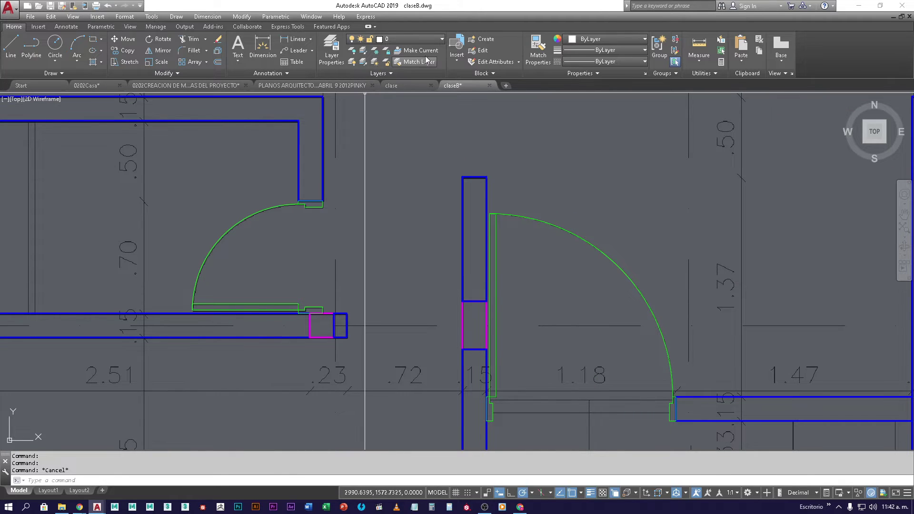
pyautogui.click(456, 63)
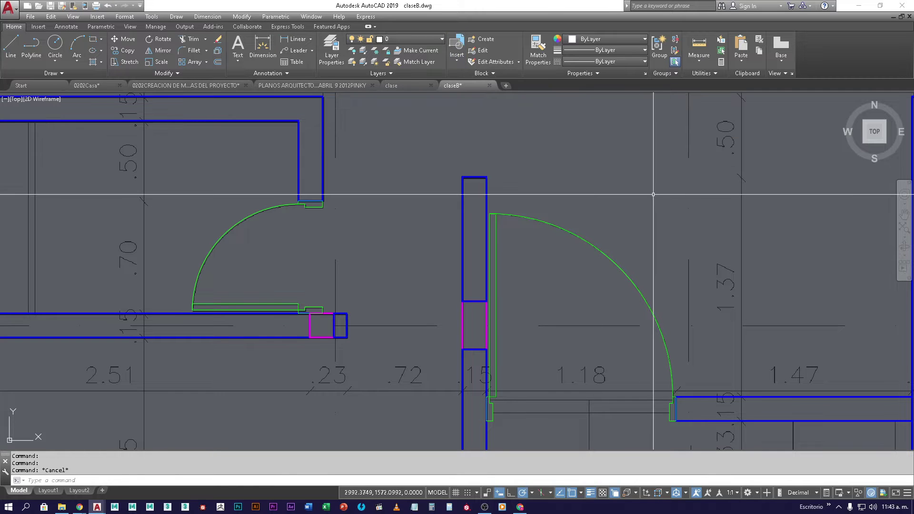
# Start the upper jamb polyline of the .85 opening at the wall's lower-left corner, running .04 down and .11 to the right.
pyautogui.moveTo(654, 200); pyautogui.dragTo(292, 249, button='middle')
pyautogui.scroll(-4, 292, 249)
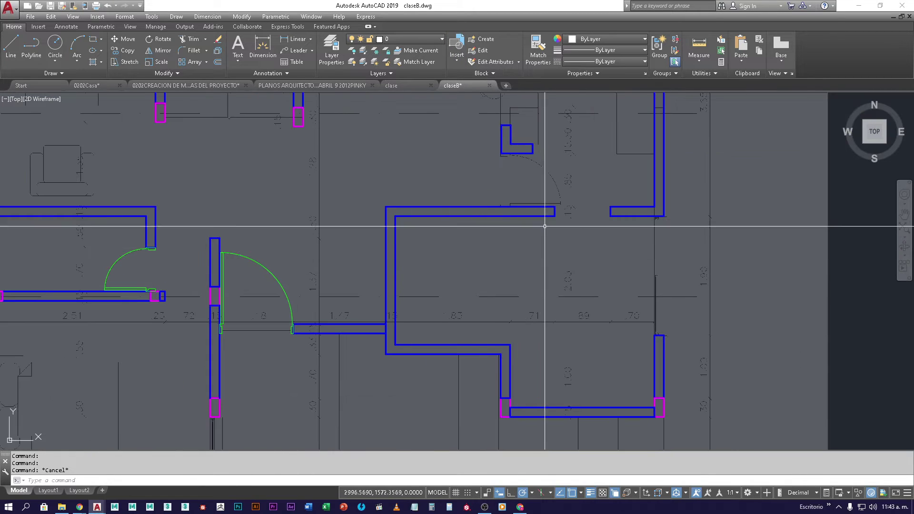
pyautogui.scroll(4, 534, 180)
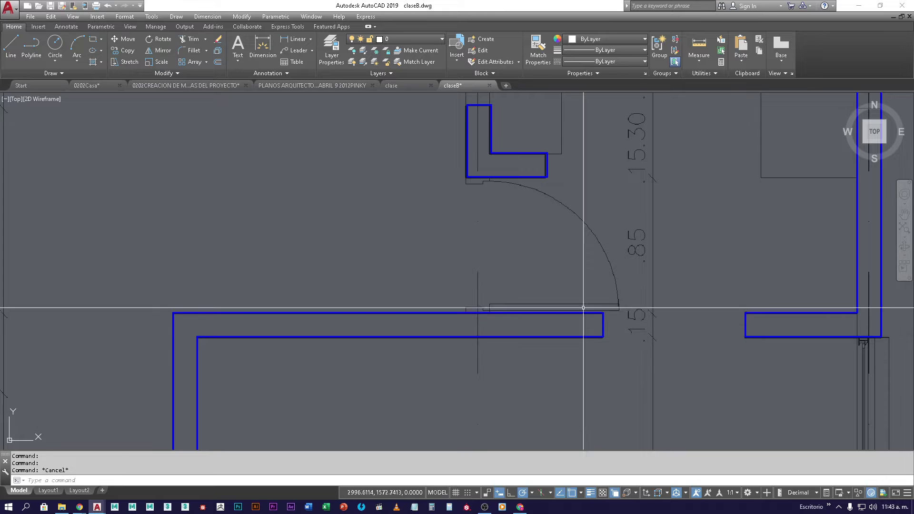
pyautogui.scroll(3, 489, 245)
pyautogui.moveTo(489, 244); pyautogui.dragTo(473, 292, button='middle')
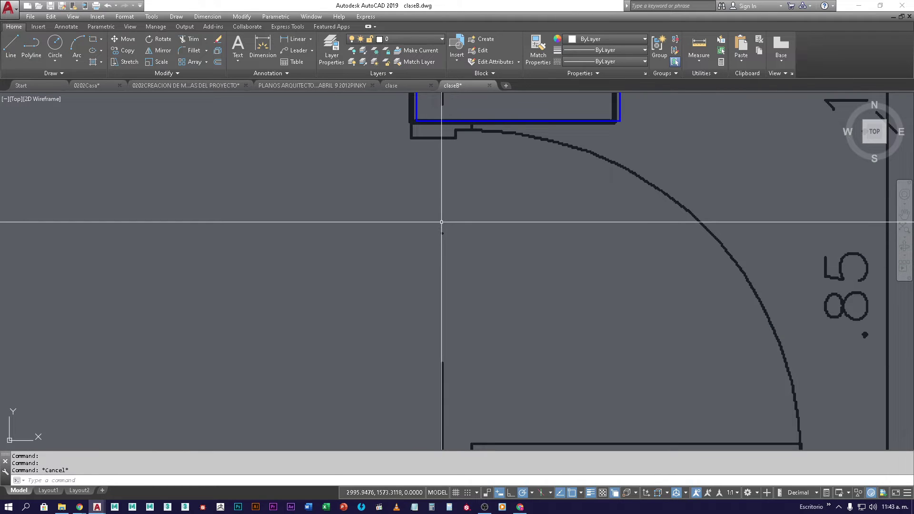
pyautogui.write('P')
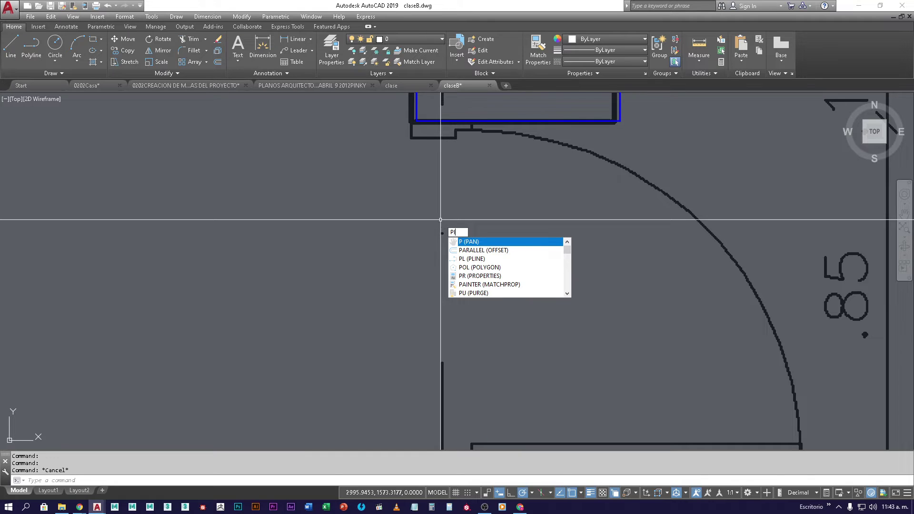
pyautogui.write('L')
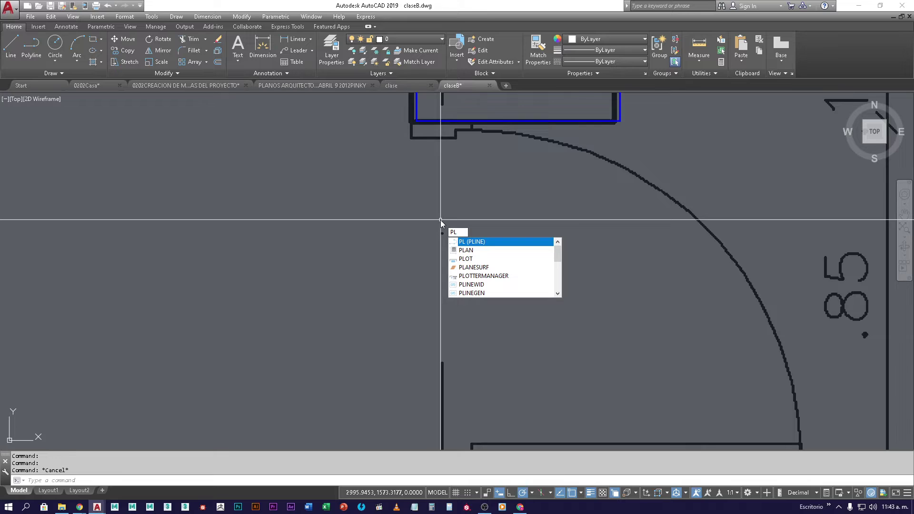
pyautogui.press('Return')
pyautogui.click(416, 120)
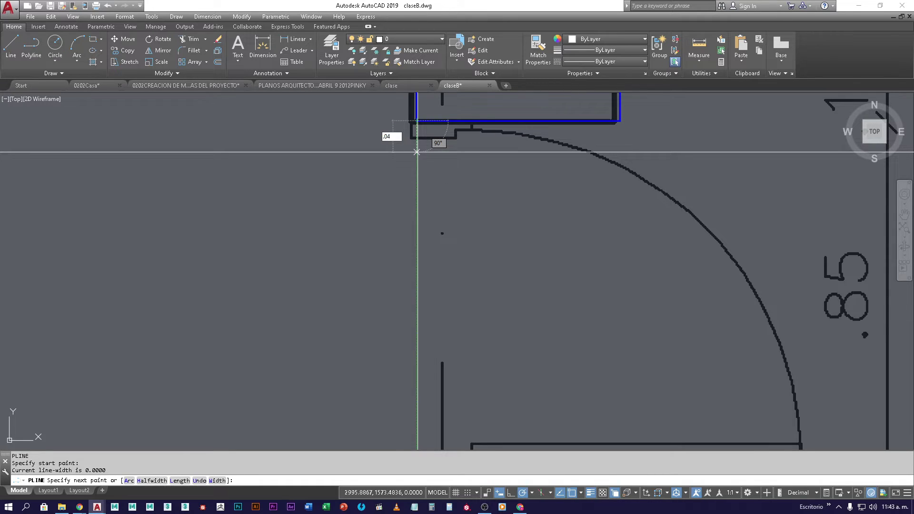
pyautogui.press('Return')
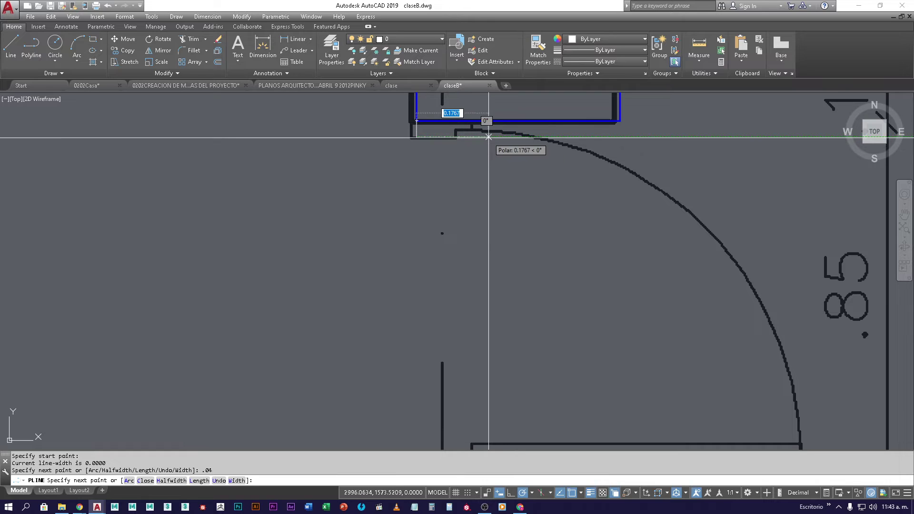
pyautogui.write('.11')
pyautogui.press('Return')
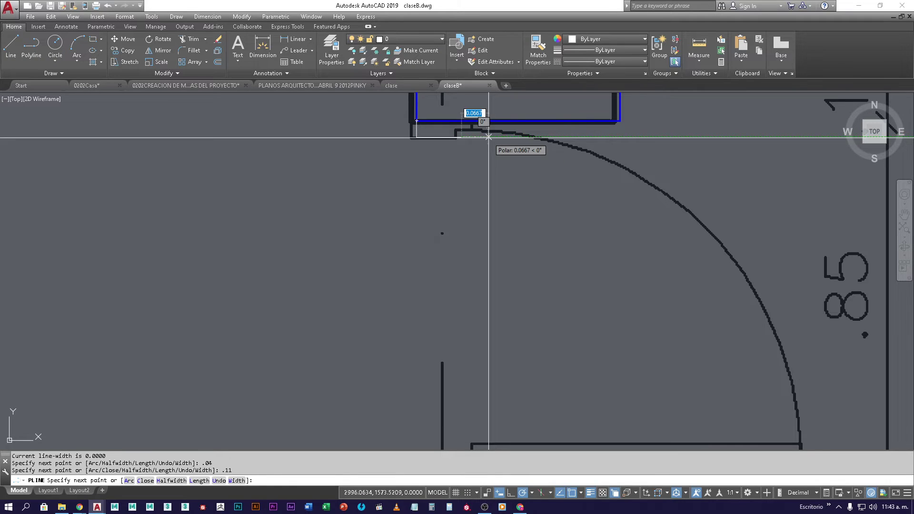
# Finish the jamb outline with segments .02 up and .04 right, up to the wall face and back to its start.
pyautogui.write('.0')
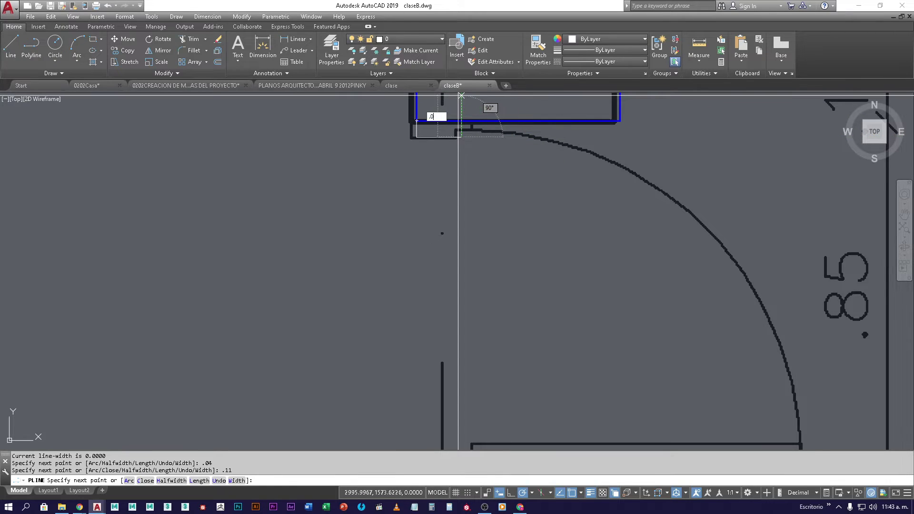
pyautogui.write('2')
pyautogui.press('Return')
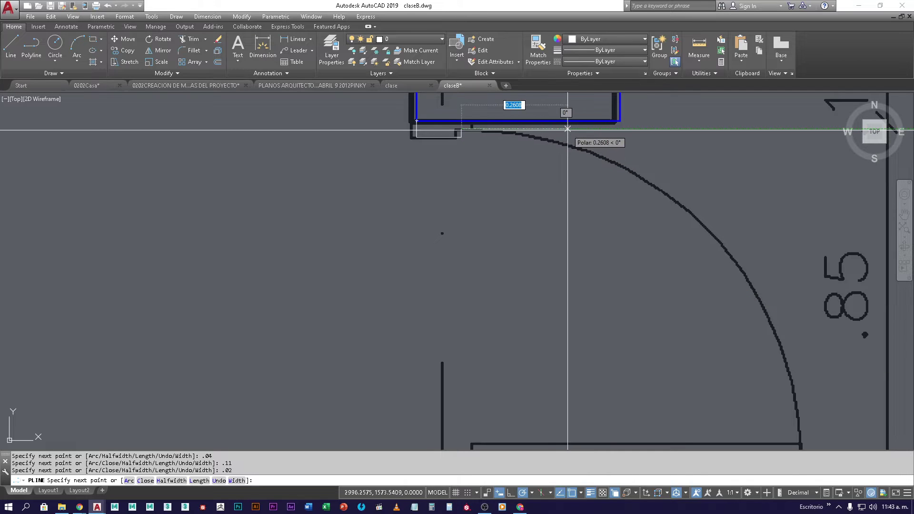
pyautogui.write('.04')
pyautogui.press('Return')
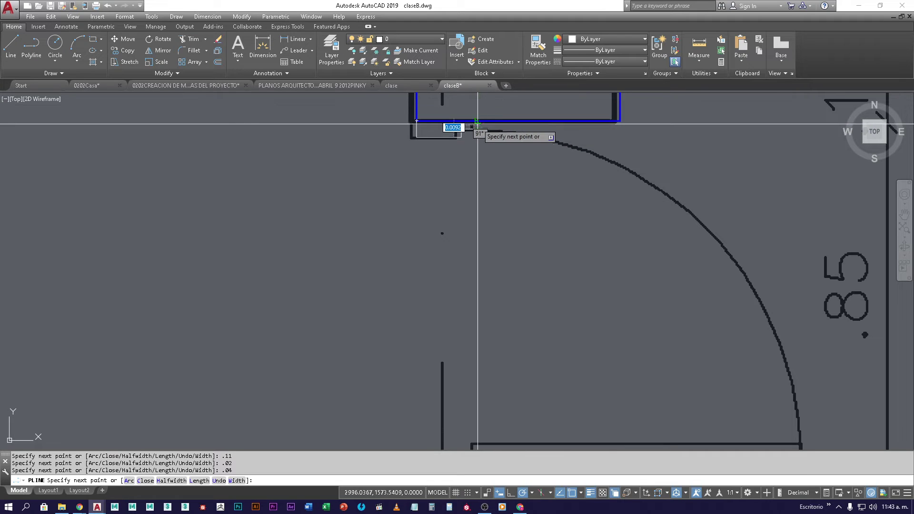
pyautogui.click(476, 123)
pyautogui.click(410, 122)
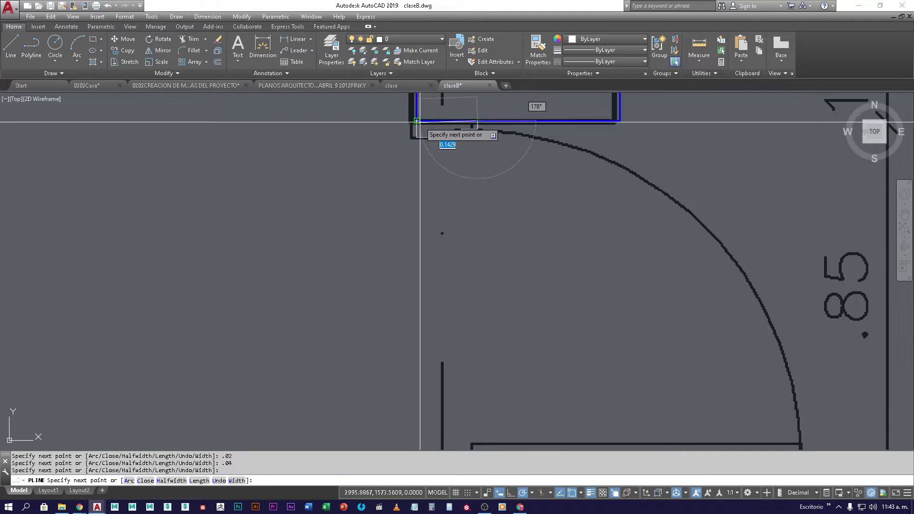
pyautogui.press('Return')
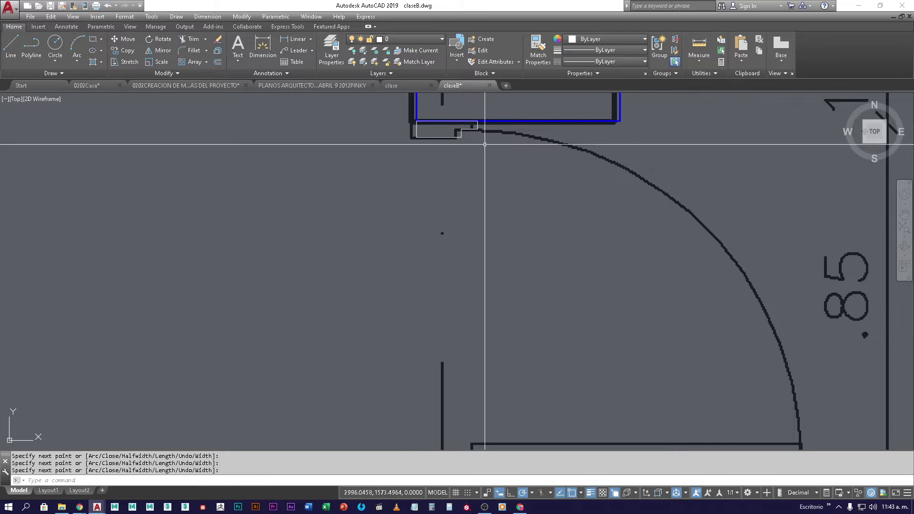
# Mirror the upper jamb downward across a horizontal line within the .85 opening, keeping the original.
pyautogui.moveTo(481, 138); pyautogui.dragTo(496, 221, button='middle')
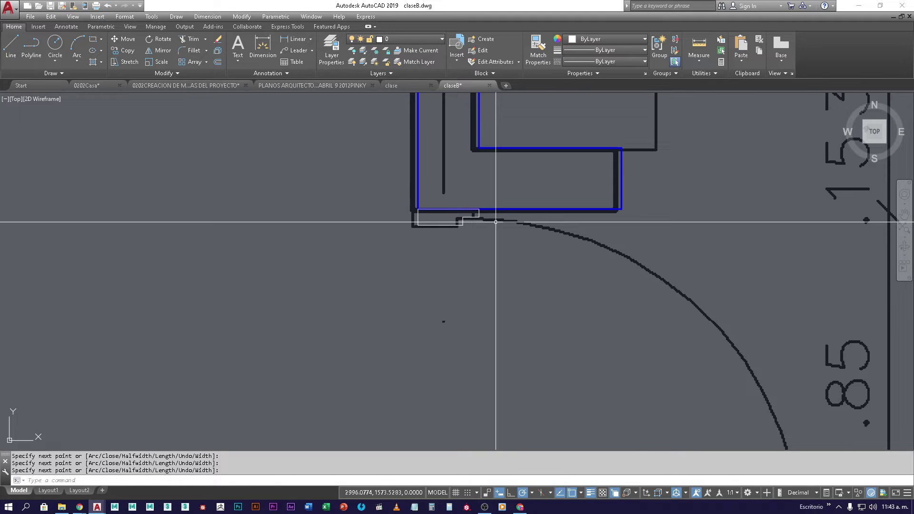
pyautogui.click(460, 224)
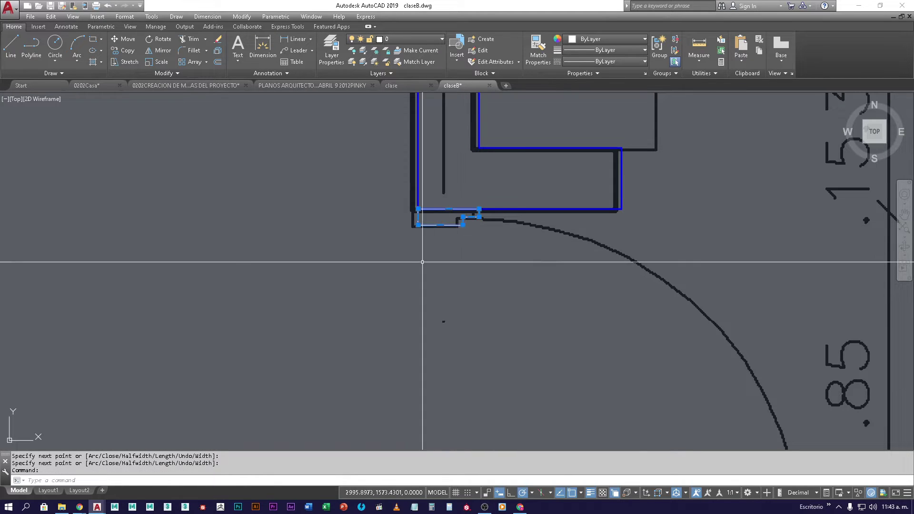
pyautogui.moveTo(422, 262); pyautogui.dragTo(425, 223, button='middle')
pyautogui.write('mi')
pyautogui.press('Return')
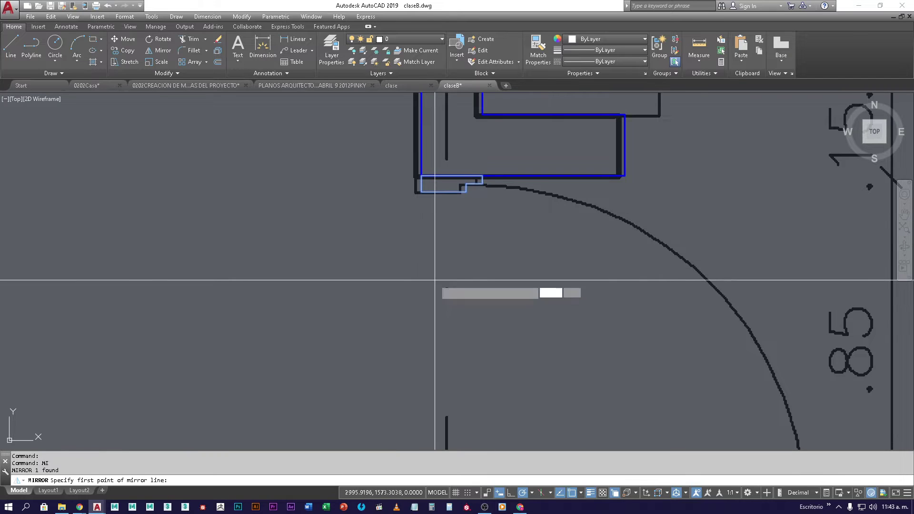
pyautogui.click(434, 280)
pyautogui.click(452, 280)
pyautogui.press('Return')
# Move the mirrored jamb by its lower-left corner onto the upper face of the lower wall, directly below the upper jamb.
pyautogui.click(485, 276)
pyautogui.moveTo(476, 356); pyautogui.dragTo(436, 196, button='middle')
pyautogui.click(436, 314)
pyautogui.write('m')
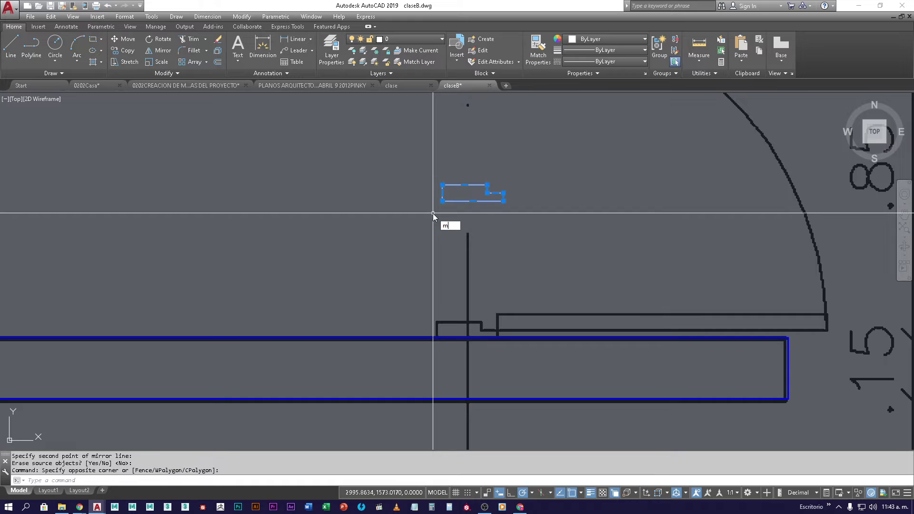
pyautogui.press('Return')
pyautogui.click(442, 201)
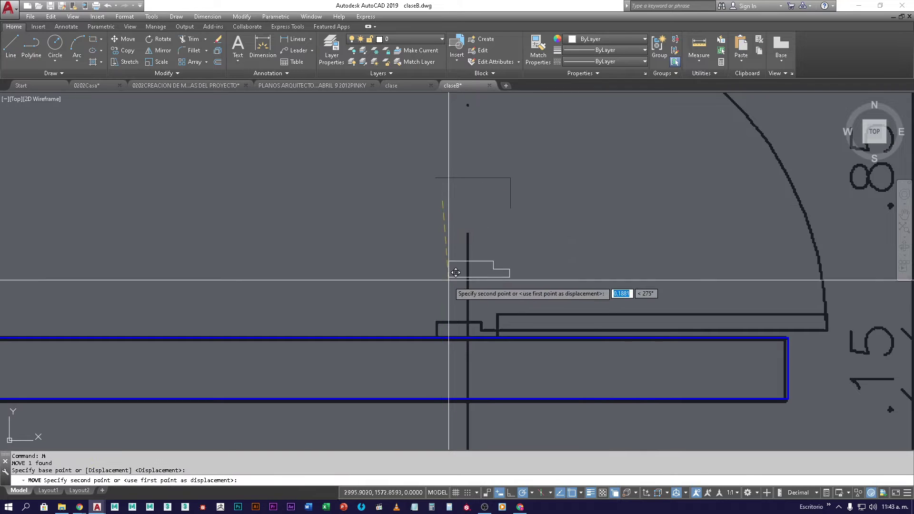
pyautogui.click(443, 338)
# Draw the door leaf as a rectangle between the rebates of the upper and lower jambs.
pyautogui.scroll(-2, 479, 300)
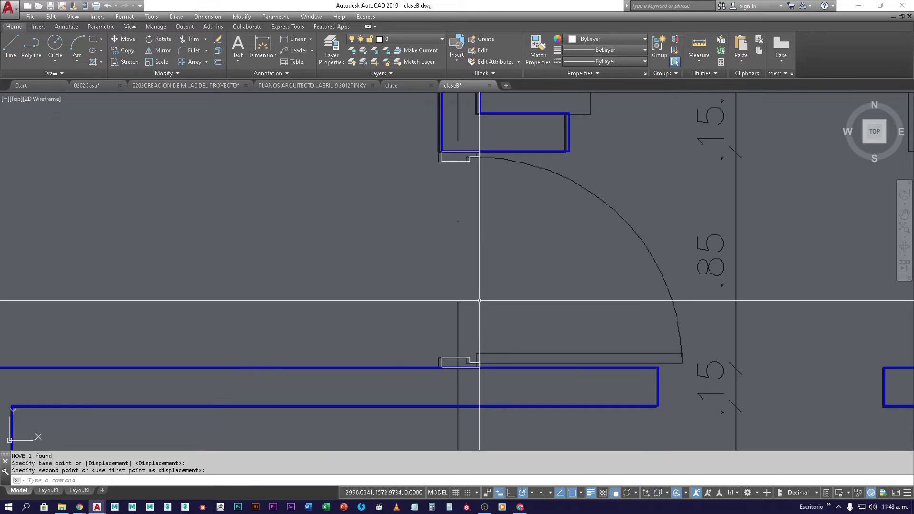
pyautogui.press('Return')
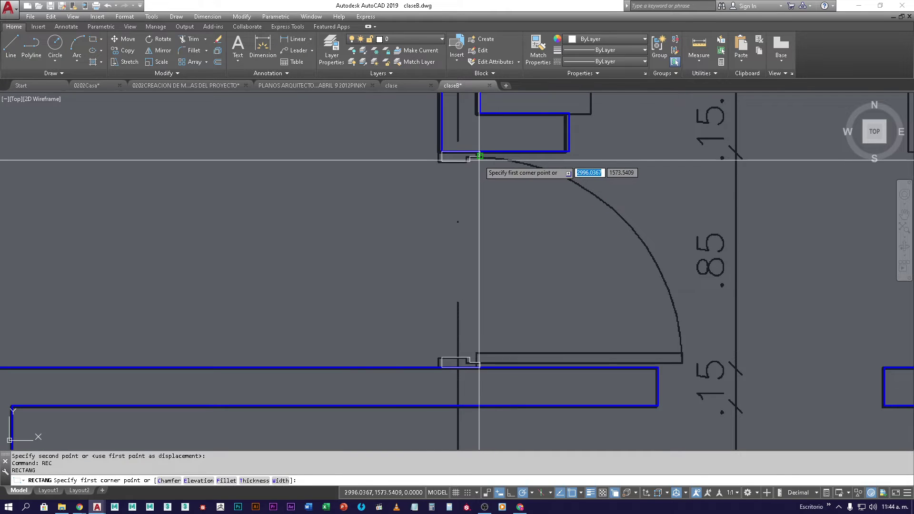
pyautogui.click(479, 156)
pyautogui.click(469, 362)
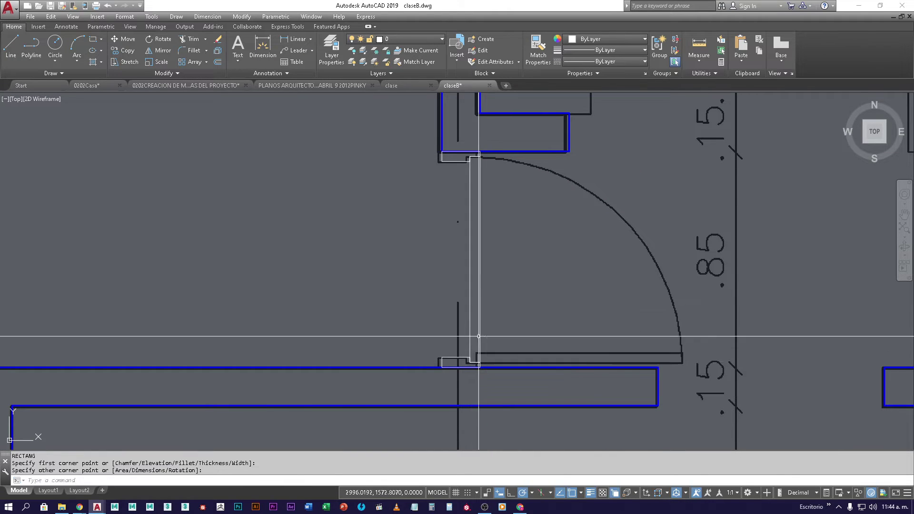
# Rotate the door leaf a quarter turn clockwise about its lower-right corner at the lower jamb, into the open position.
pyautogui.click(483, 319)
pyautogui.click(456, 289)
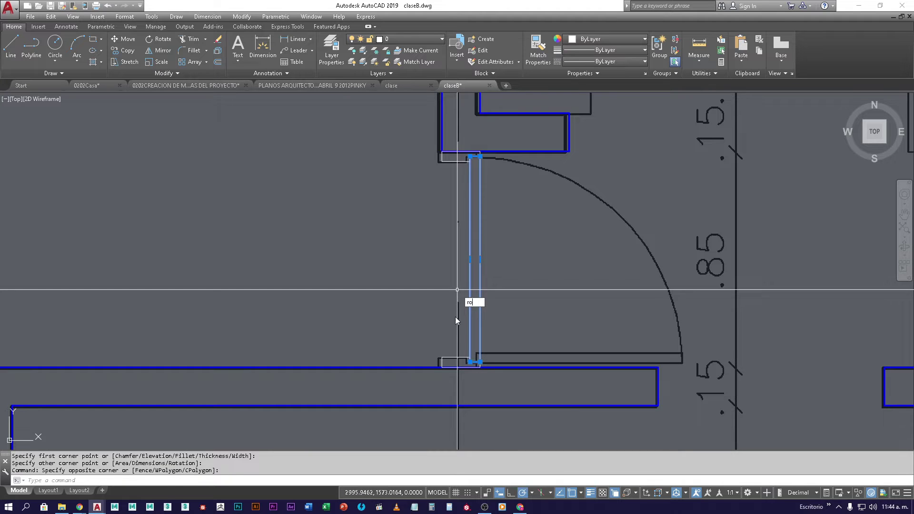
pyautogui.press('Return')
pyautogui.scroll(4, 461, 352)
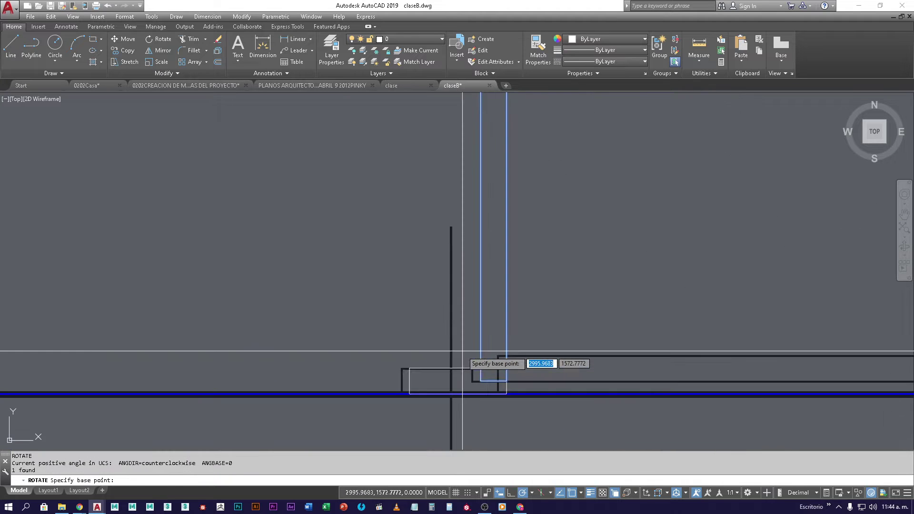
pyautogui.click(507, 381)
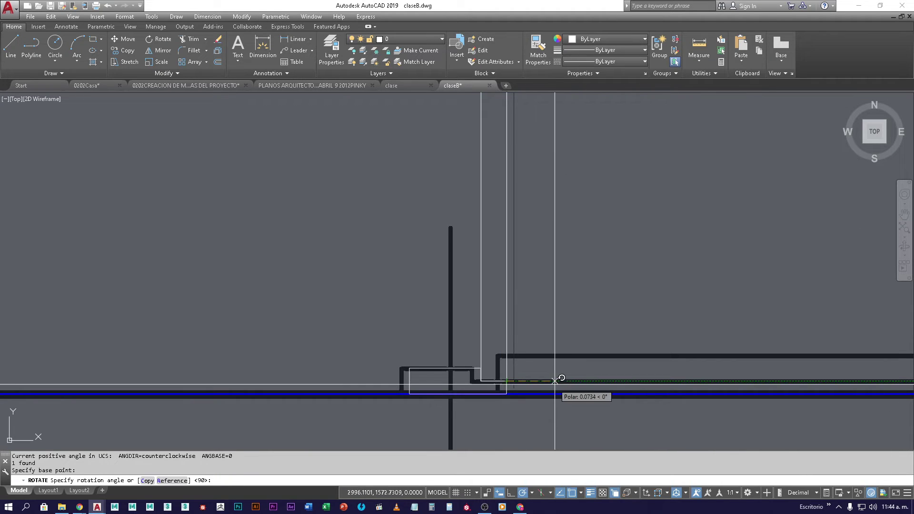
pyautogui.click(506, 421)
pyautogui.scroll(5, 506, 420)
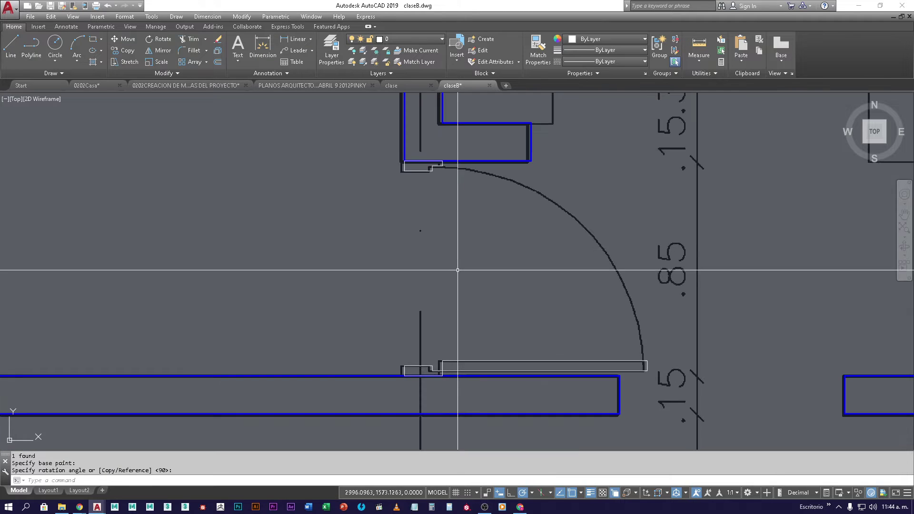
pyautogui.moveTo(442, 241); pyautogui.dragTo(467, 248, button='middle')
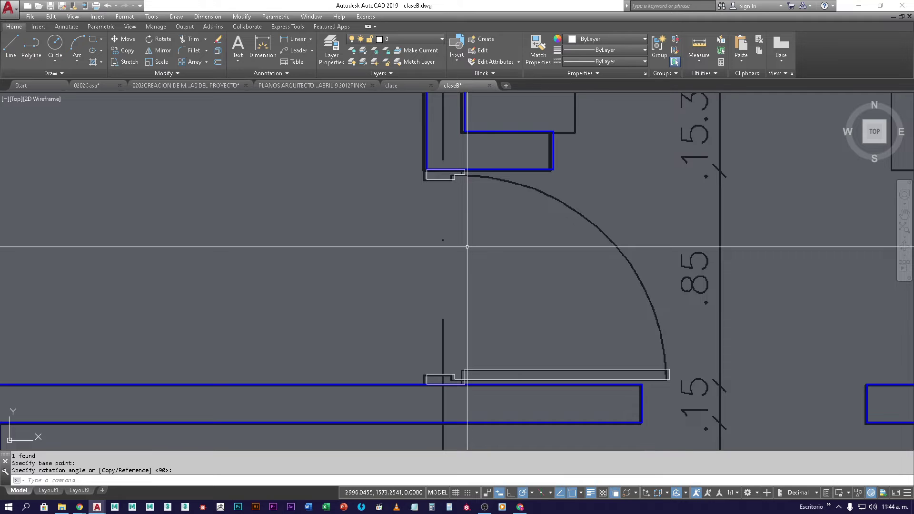
pyautogui.write('a')
pyautogui.press('Return')
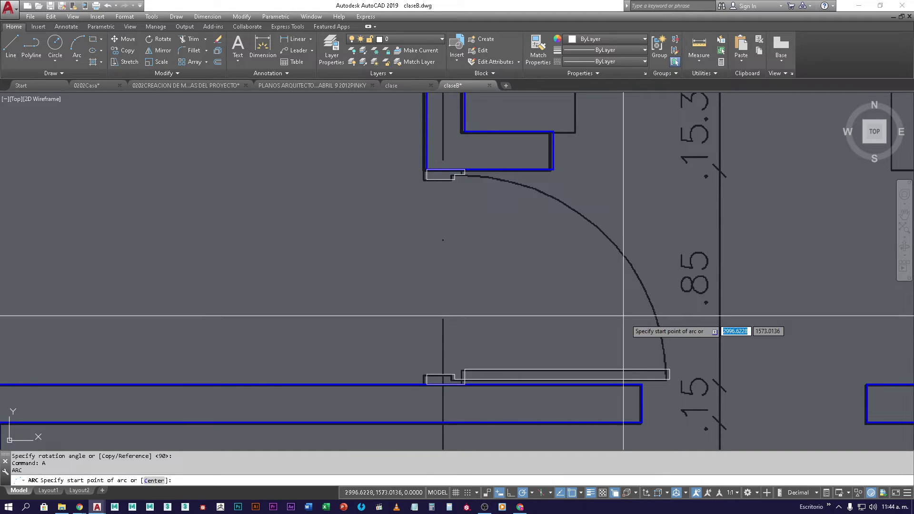
pyautogui.click(663, 369)
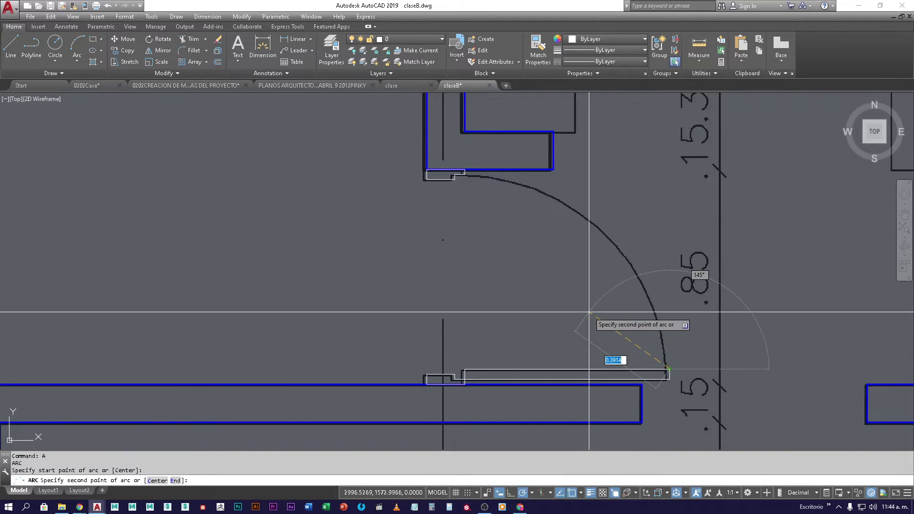
pyautogui.press('Escape')
pyautogui.press('Escape')
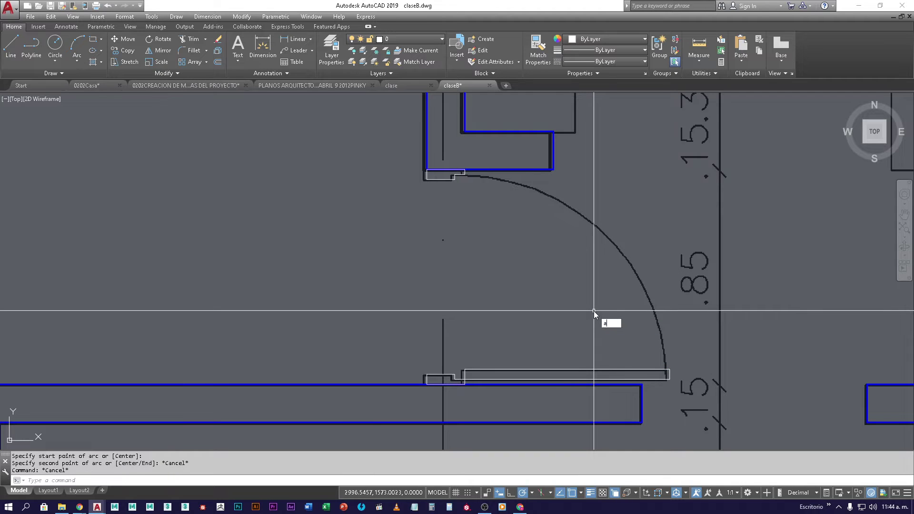
# Draw the swing arc from the leaf's lower free corner, centred on its hinge corner, to the upper jamb's rebate corner.
pyautogui.write('a')
pyautogui.press('Return')
pyautogui.click(669, 379)
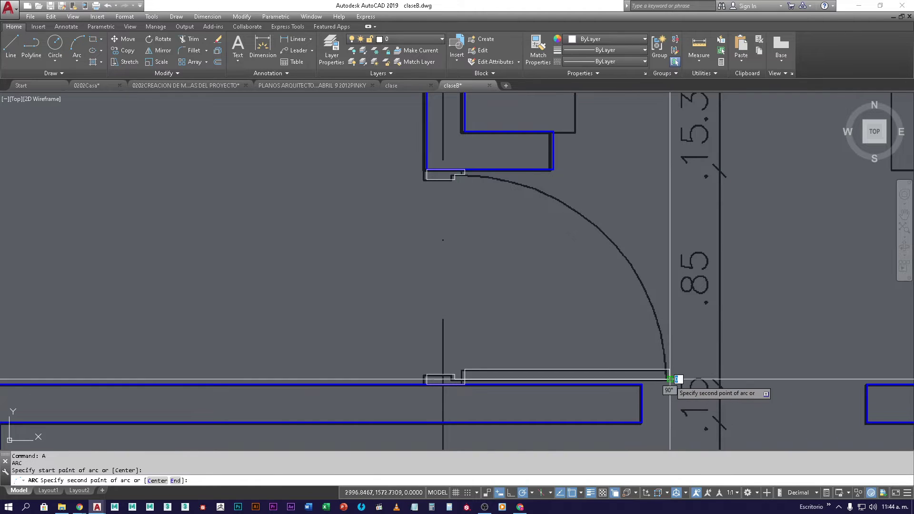
pyautogui.write('c')
pyautogui.press('Return')
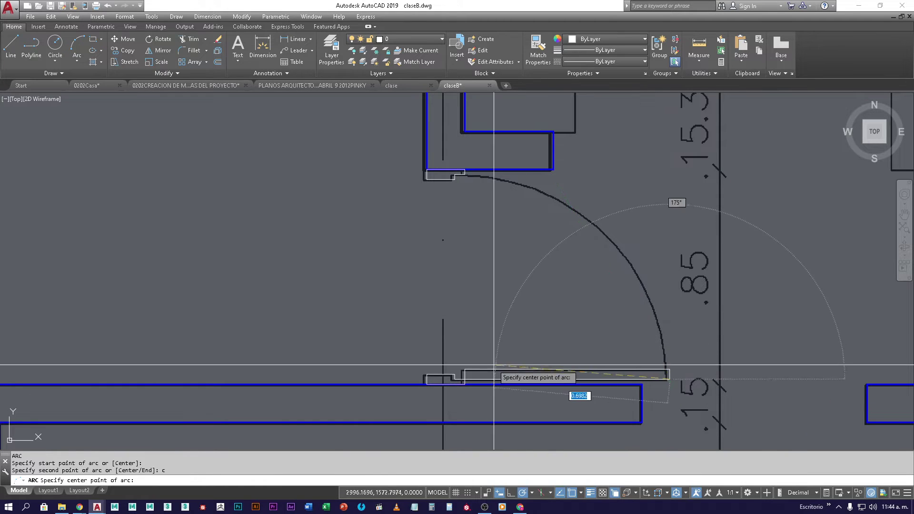
pyautogui.scroll(4, 464, 381)
pyautogui.click(459, 375)
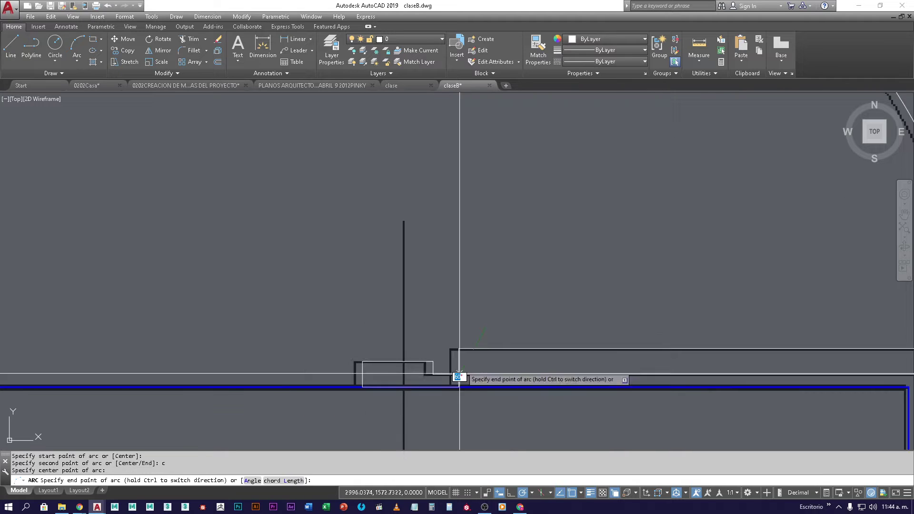
pyautogui.scroll(-3, 459, 376)
pyautogui.scroll(5, 490, 257)
pyautogui.moveTo(490, 257); pyautogui.dragTo(481, 148, button='middle')
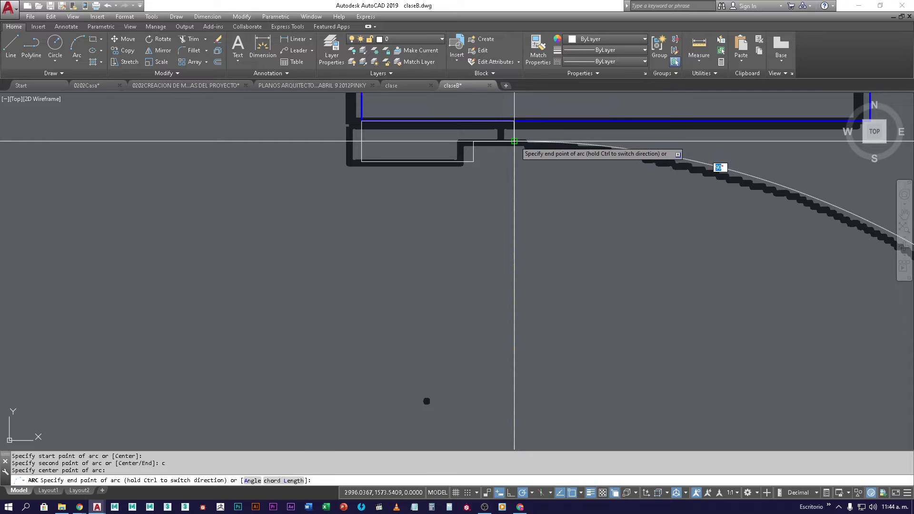
pyautogui.press('Escape')
pyautogui.scroll(-2, 514, 141)
pyautogui.scroll(3, 514, 143)
pyautogui.moveTo(595, 295); pyautogui.dragTo(503, 215, button='middle')
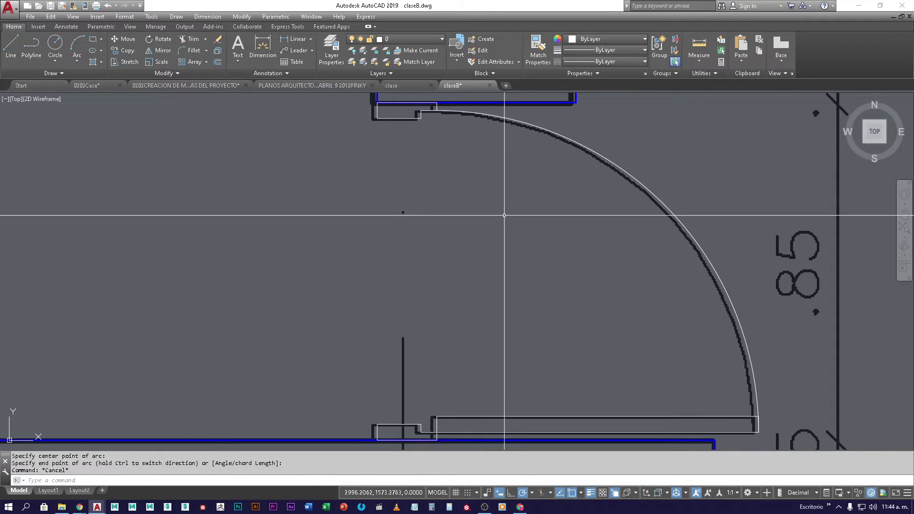
pyautogui.scroll(-3, 523, 205)
pyautogui.moveTo(502, 177)
pyautogui.mouseDown(button='middle')
pyautogui.moveTo(522, 170)
pyautogui.moveTo(503, 200)
pyautogui.mouseUp(button='middle')
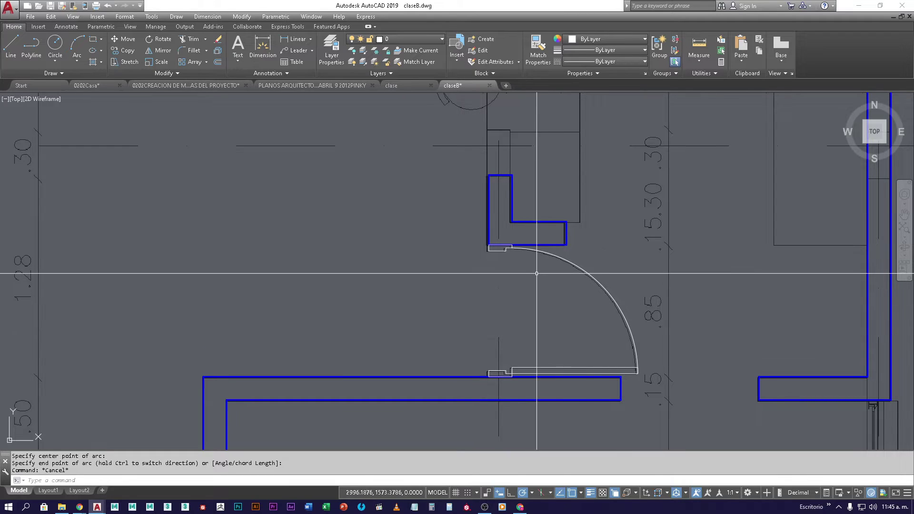
# Start a block definition named puerta .85 from the swing arc, both jambs and the door leaf.
pyautogui.click(603, 282)
pyautogui.click(510, 277)
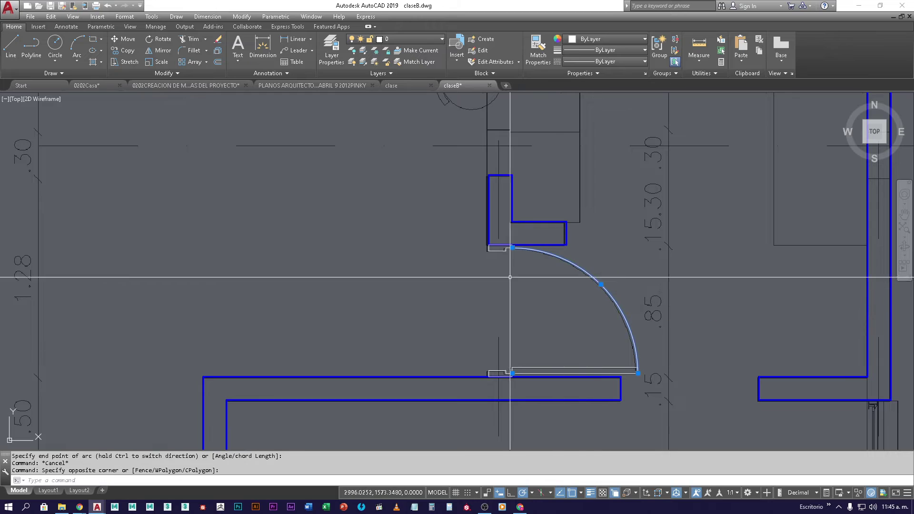
pyautogui.click(496, 253)
pyautogui.click(500, 250)
pyautogui.click(585, 363)
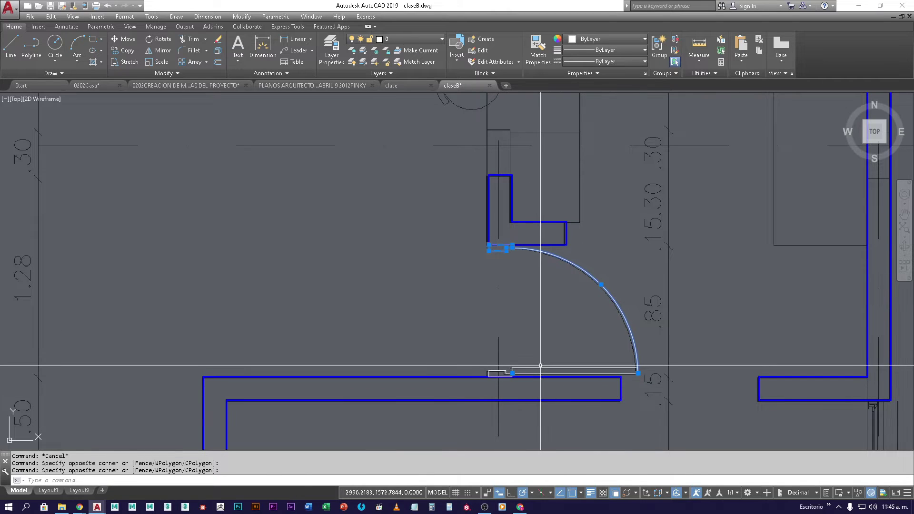
pyautogui.click(575, 370)
pyautogui.click(499, 373)
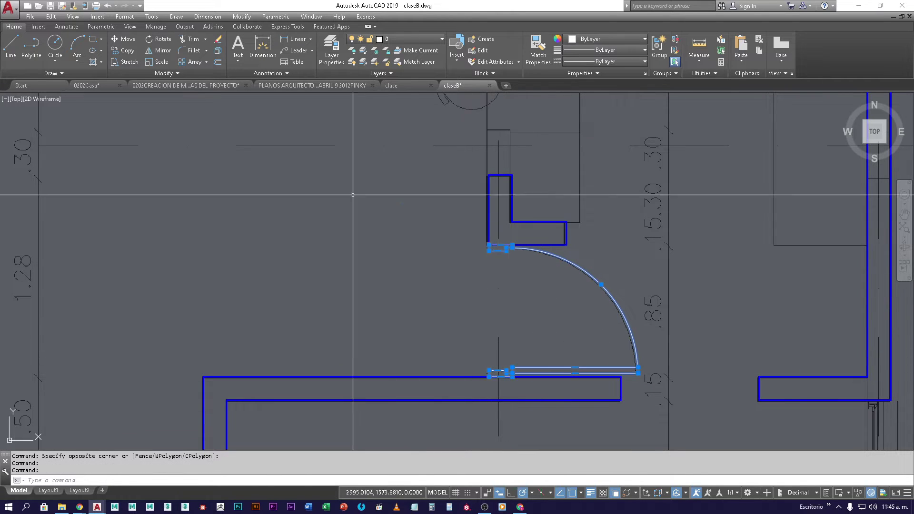
pyautogui.click(484, 42)
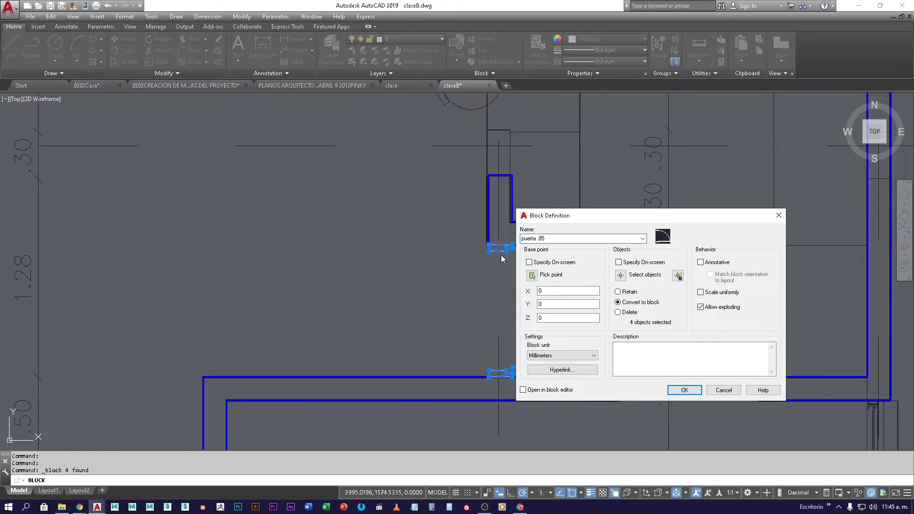
pyautogui.moveTo(565, 220); pyautogui.dragTo(647, 230)
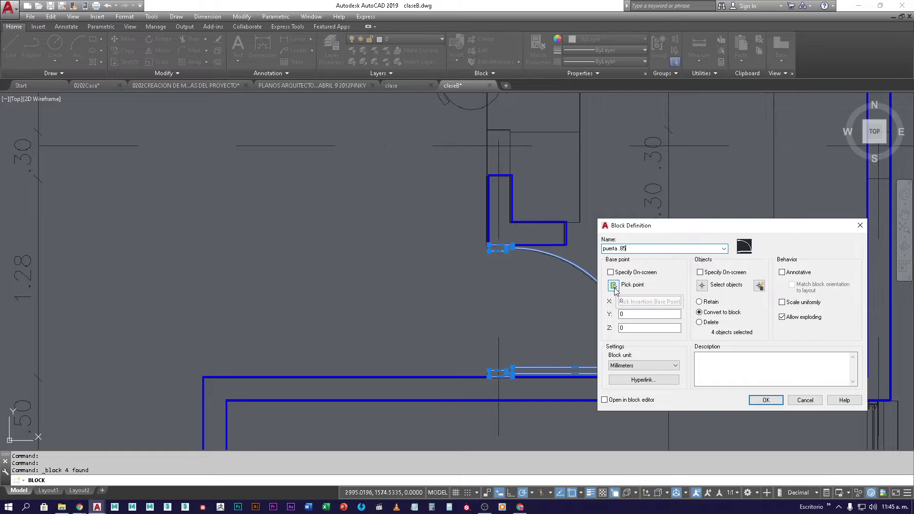
# Set the block's base point at the lower jamb's lower-right corner on the wall face and create the block.
pyautogui.click(614, 285)
pyautogui.scroll(4, 535, 384)
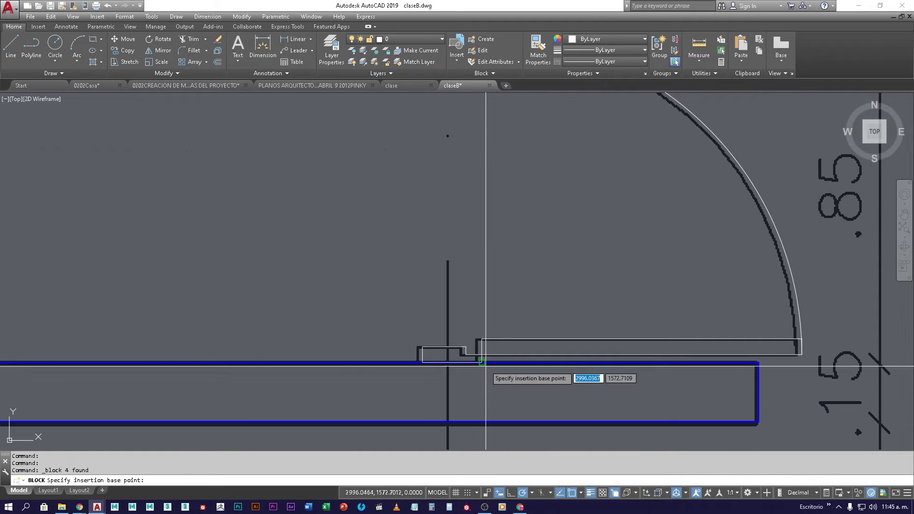
pyautogui.click(482, 363)
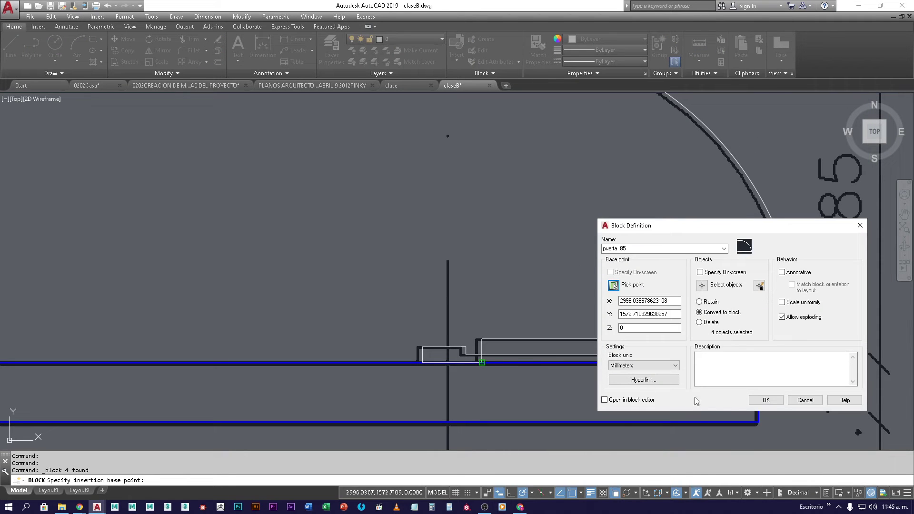
pyautogui.click(765, 400)
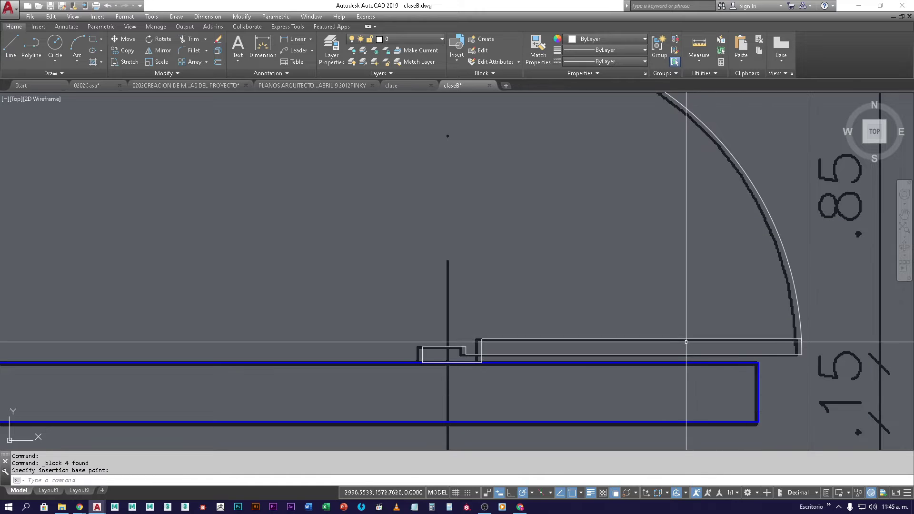
# Assign the new door block to the puertas layer and clear the selection.
pyautogui.click(673, 333)
pyautogui.click(404, 39)
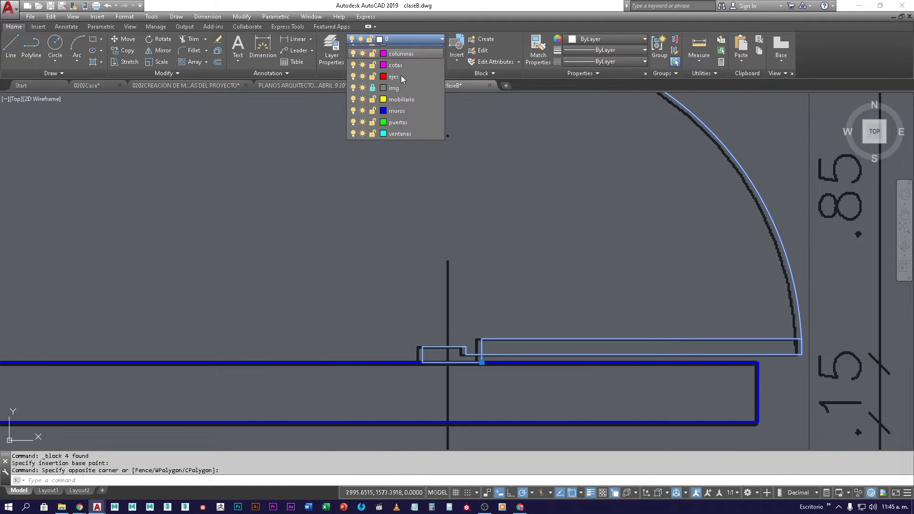
pyautogui.click(409, 130)
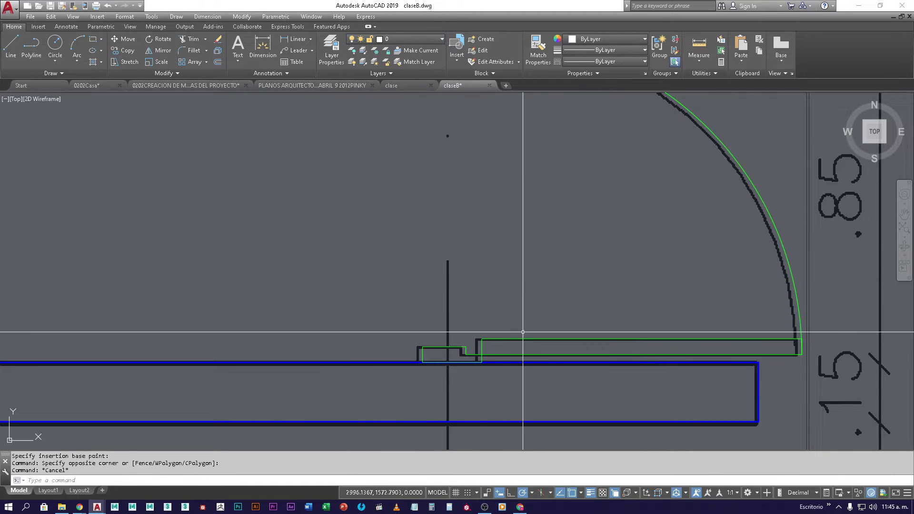
pyautogui.press('Escape')
# Select the magenta column at the lower end of the wall between the stair treads and the dining area.
pyautogui.scroll(-4, 459, 281)
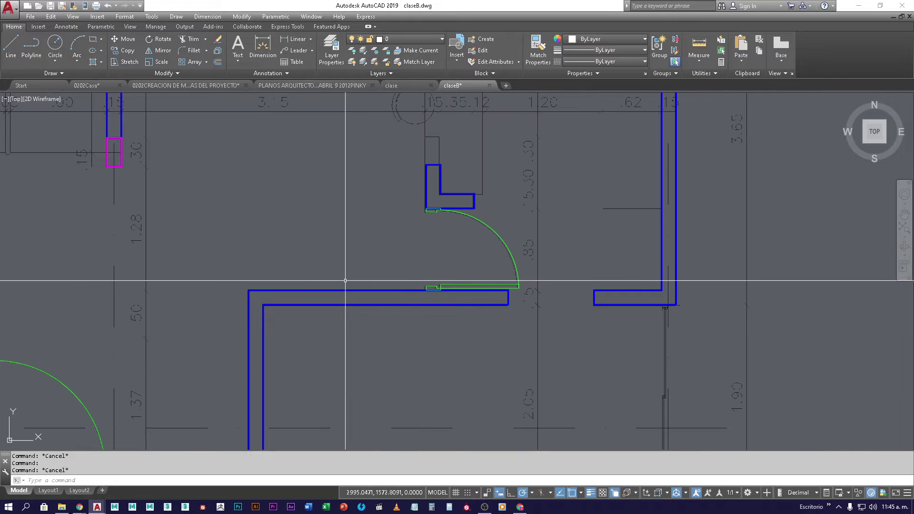
pyautogui.scroll(2, 338, 281)
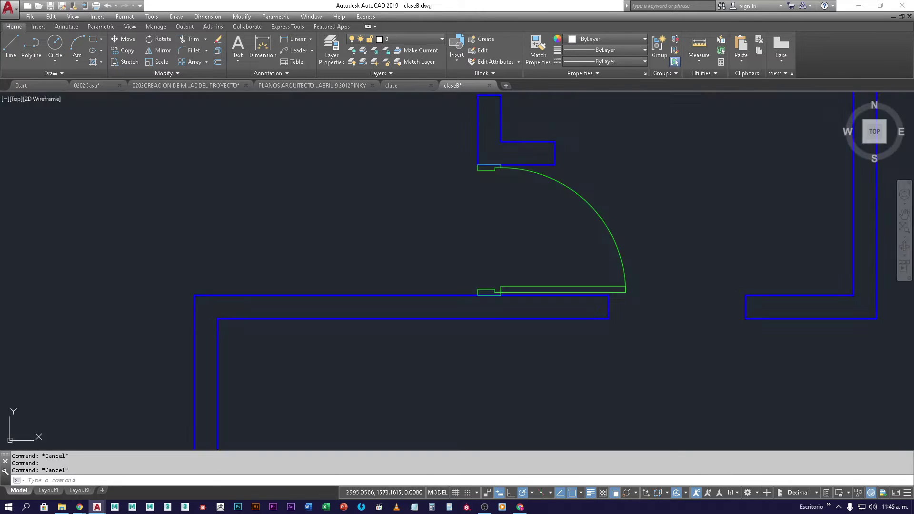
pyautogui.moveTo(342, 220); pyautogui.dragTo(467, 329, button='middle')
pyautogui.scroll(-2, 394, 272)
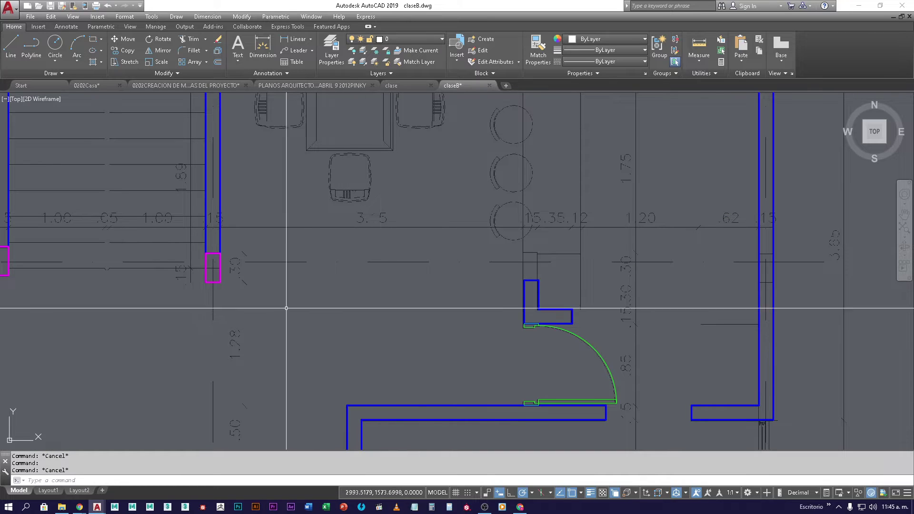
pyautogui.click(215, 283)
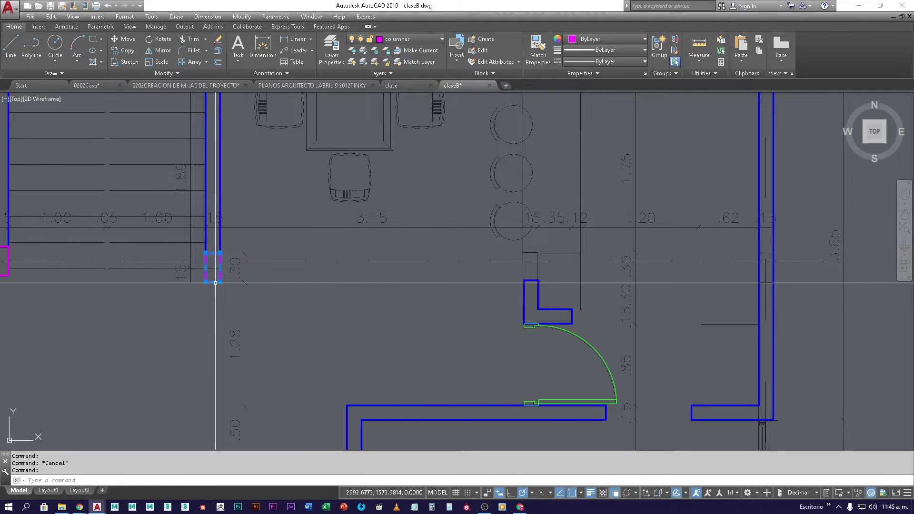
# Copy the column at the end of the stair wall to the upper end of the L-shaped wall by the kitchen door.
pyautogui.write('co')
pyautogui.press('Return')
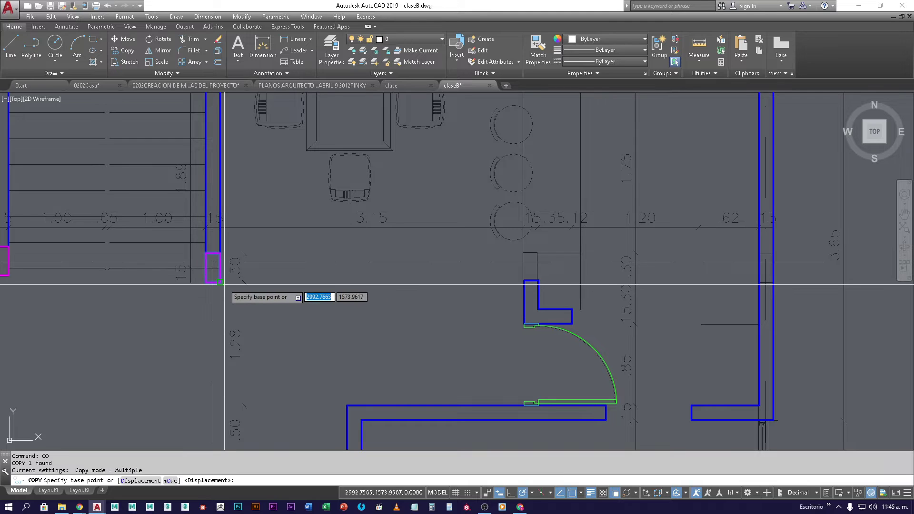
pyautogui.click(220, 282)
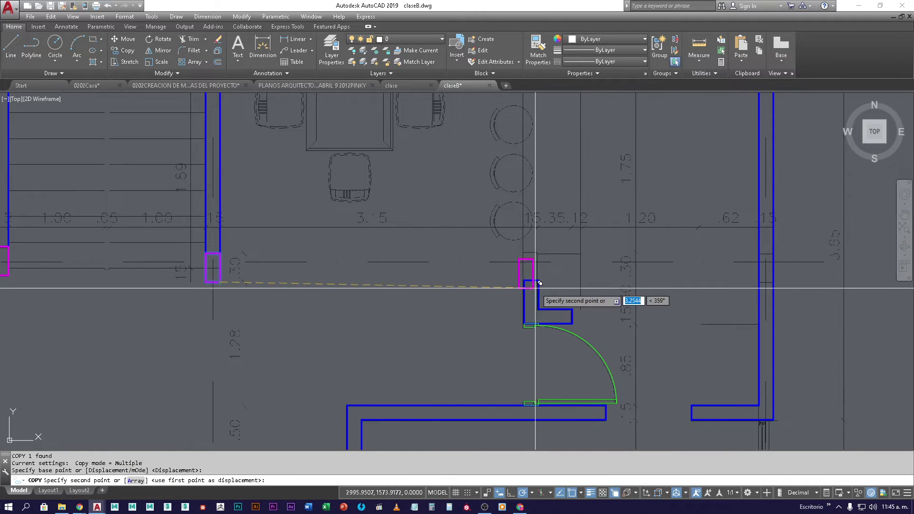
pyautogui.click(538, 282)
pyautogui.press('Escape')
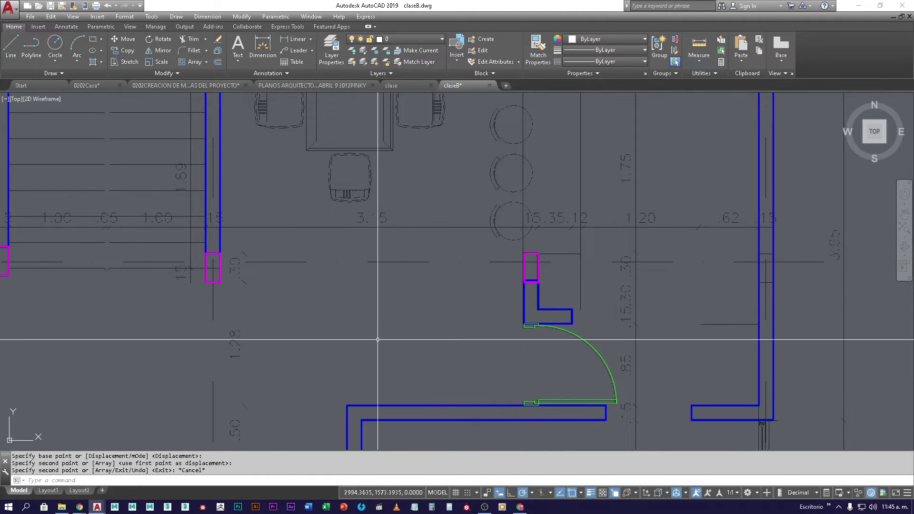
# Move the copied column so its lower corner meets the top corner of the L-shaped wall.
pyautogui.scroll(4, 642, 291)
pyautogui.click(583, 236)
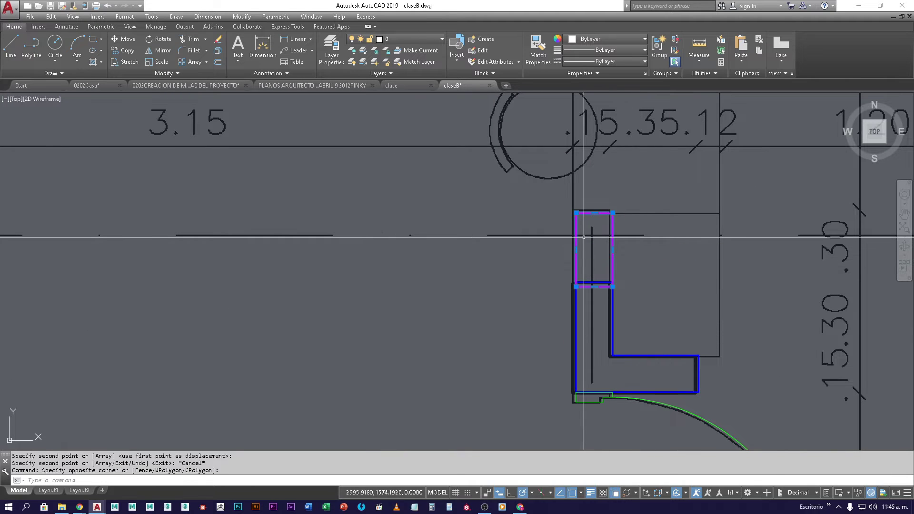
pyautogui.click(612, 256)
pyautogui.write('M')
pyautogui.press('Return')
pyautogui.scroll(4, 607, 266)
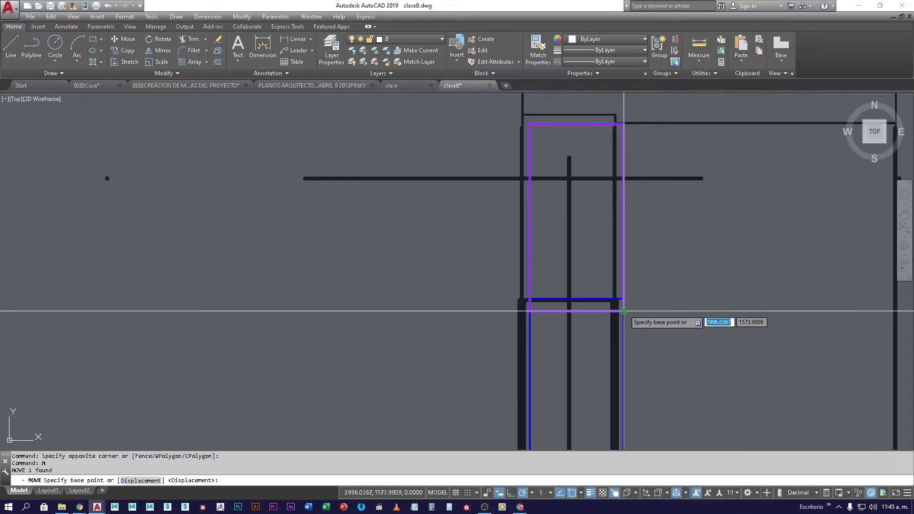
pyautogui.click(623, 310)
pyautogui.press('Escape')
pyautogui.scroll(-6, 628, 286)
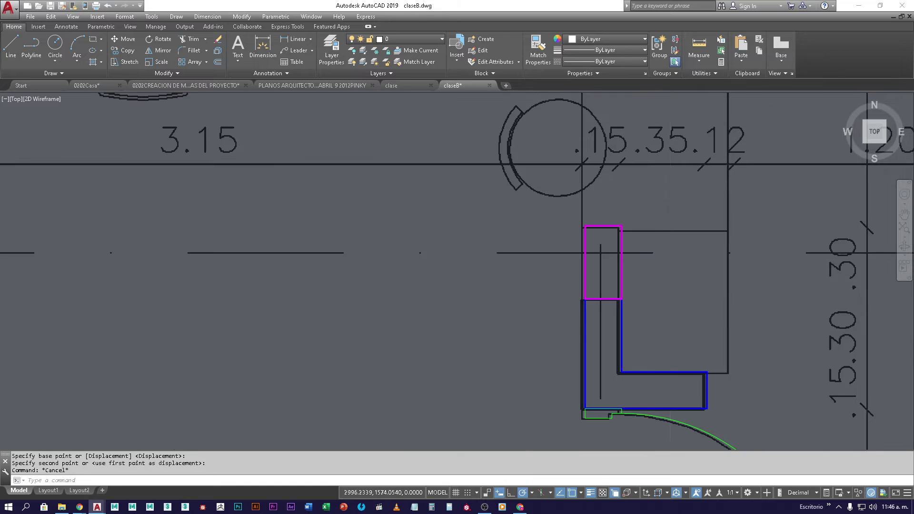
# Examine the walls, columns and doors across the whole floor plan, along with the door blocks available for insertion.
pyautogui.moveTo(632, 268); pyautogui.dragTo(473, 293, button='middle')
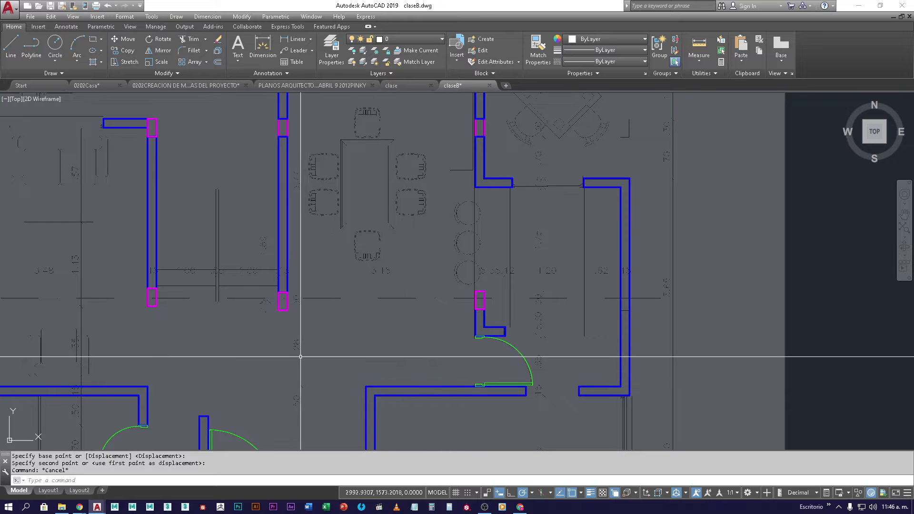
pyautogui.moveTo(337, 347); pyautogui.dragTo(419, 316, button='middle')
pyautogui.scroll(2, 424, 312)
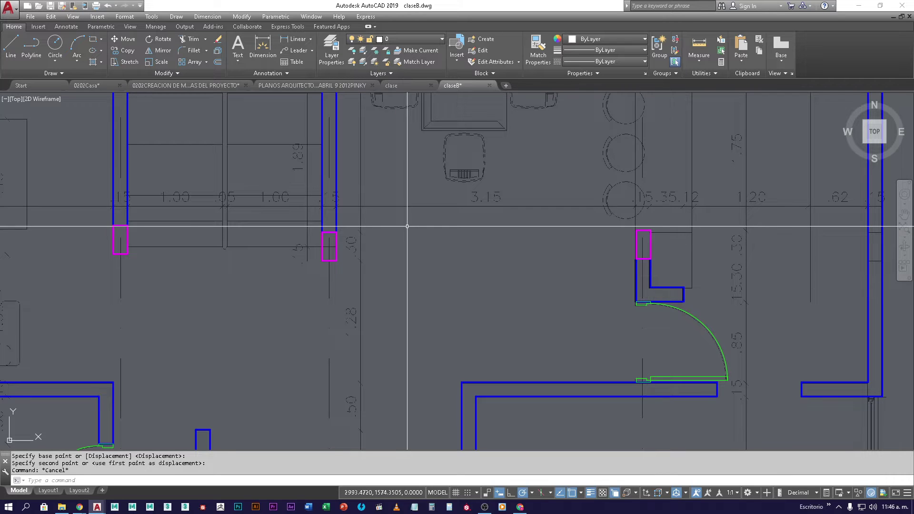
pyautogui.scroll(-4, 444, 310)
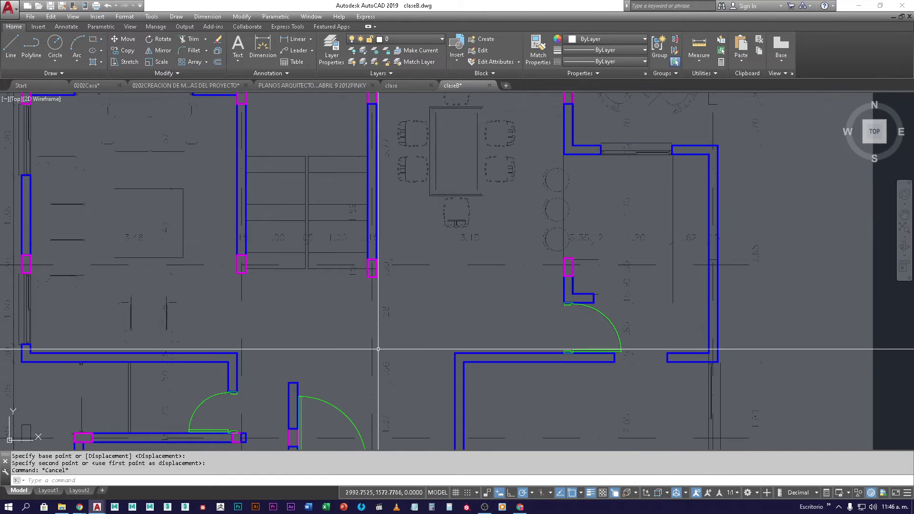
pyautogui.scroll(2, 501, 295)
pyautogui.scroll(-2, 501, 296)
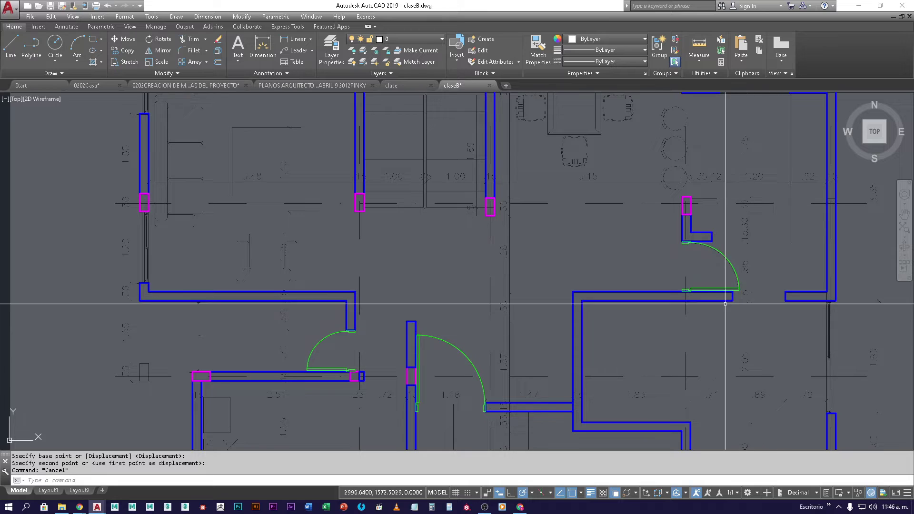
pyautogui.scroll(-4, 485, 393)
pyautogui.scroll(6, 476, 381)
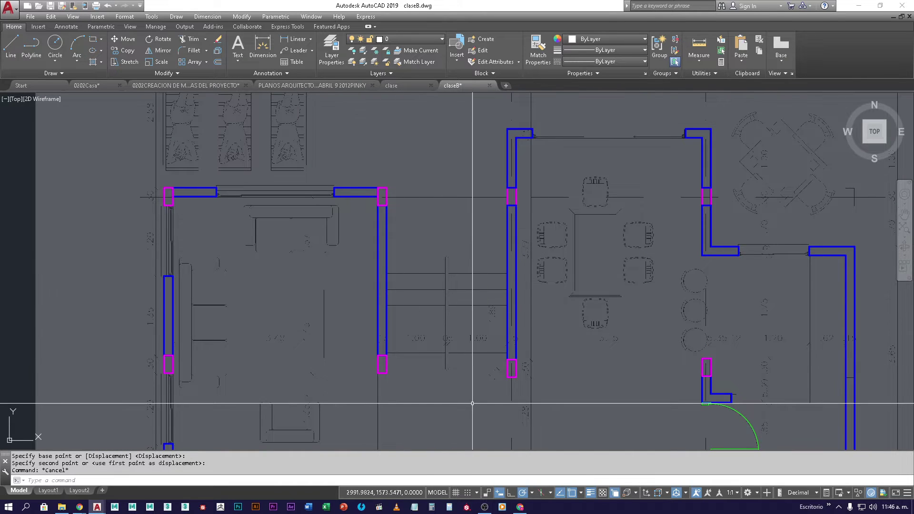
pyautogui.scroll(-5, 404, 220)
pyautogui.scroll(5, 313, 349)
pyautogui.moveTo(313, 349); pyautogui.dragTo(286, 224, button='middle')
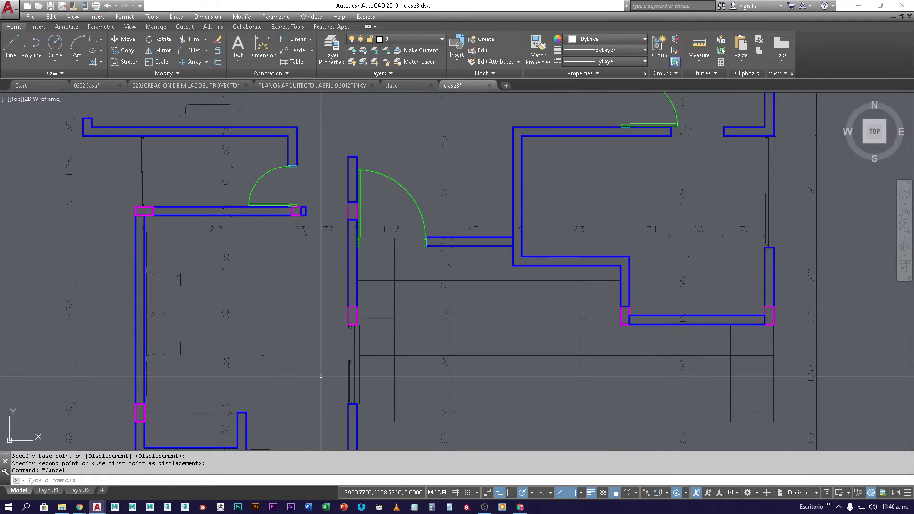
pyautogui.moveTo(329, 448); pyautogui.dragTo(355, 344, button='middle')
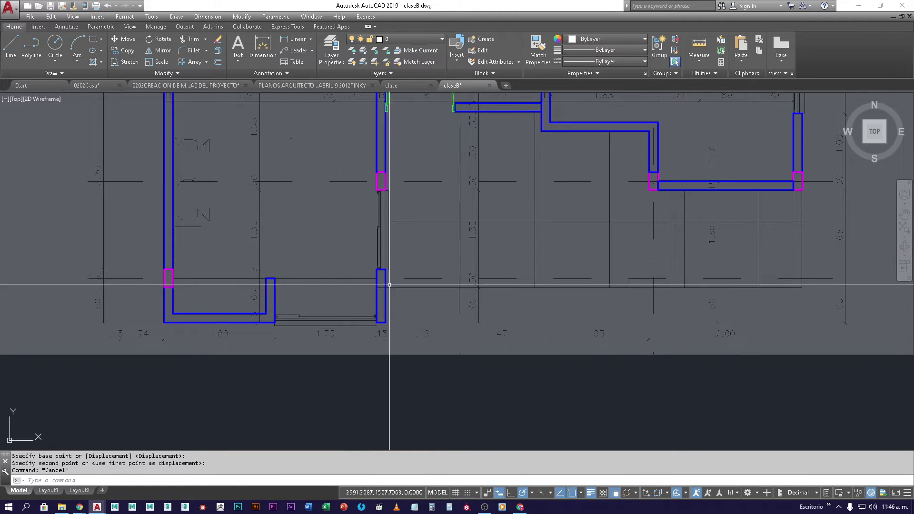
pyautogui.moveTo(616, 187); pyautogui.dragTo(405, 339, button='middle')
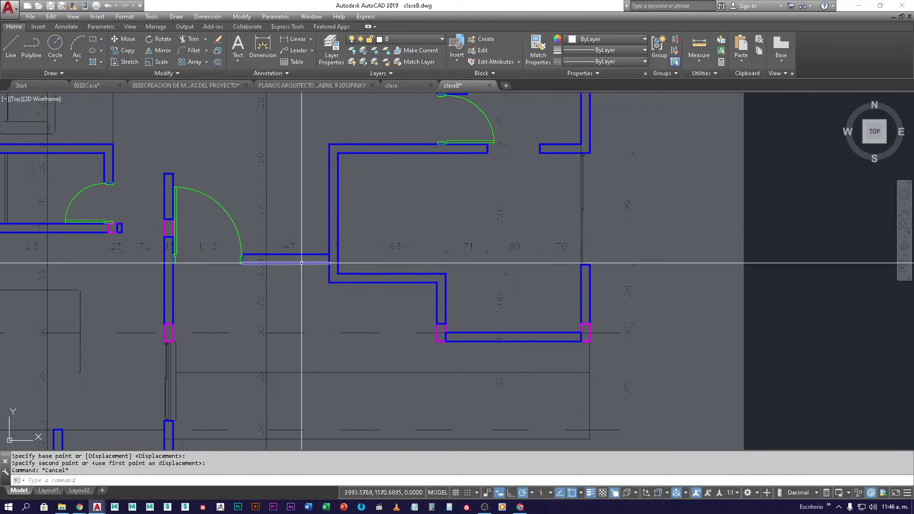
pyautogui.scroll(-3, 304, 257)
pyautogui.scroll(8, 559, 221)
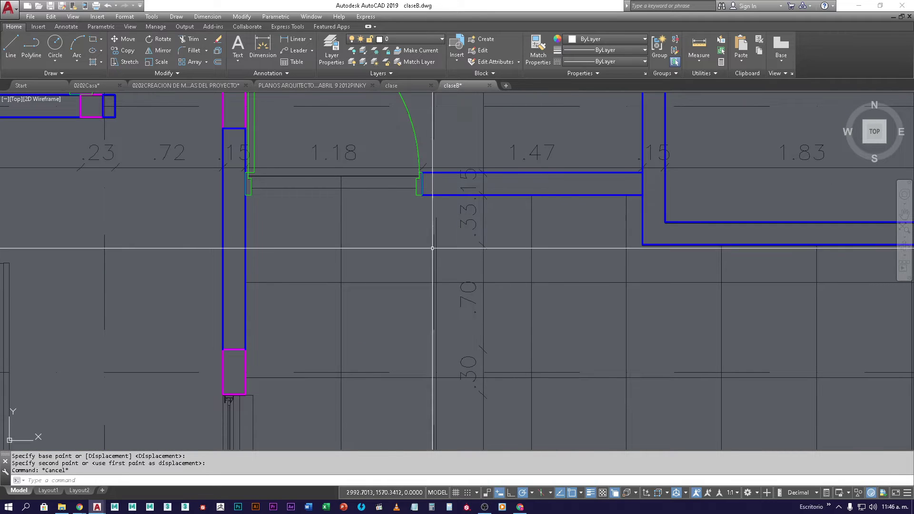
pyautogui.scroll(-2, 524, 253)
pyautogui.scroll(3, 584, 209)
pyautogui.scroll(-2, 583, 204)
pyautogui.scroll(-5, 583, 204)
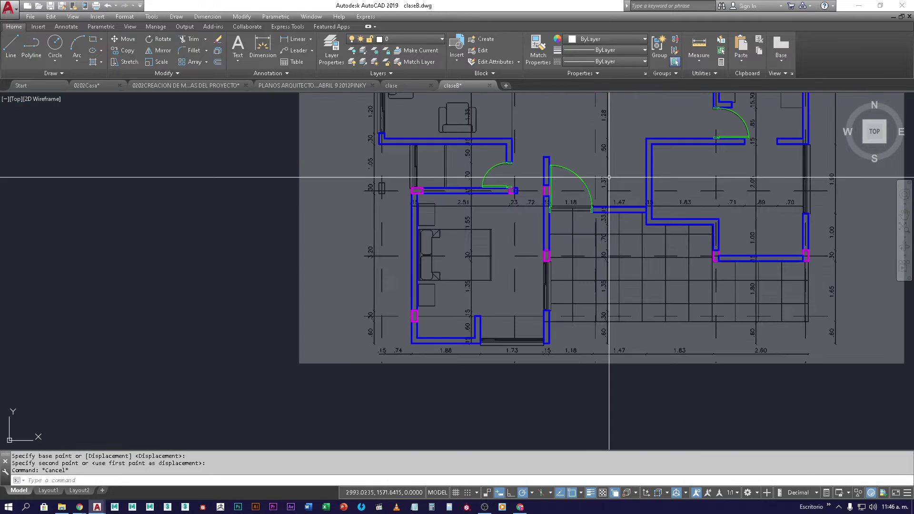
pyautogui.scroll(1, 583, 185)
pyautogui.scroll(-3, 619, 265)
pyautogui.moveTo(716, 266); pyautogui.dragTo(494, 309, button='middle')
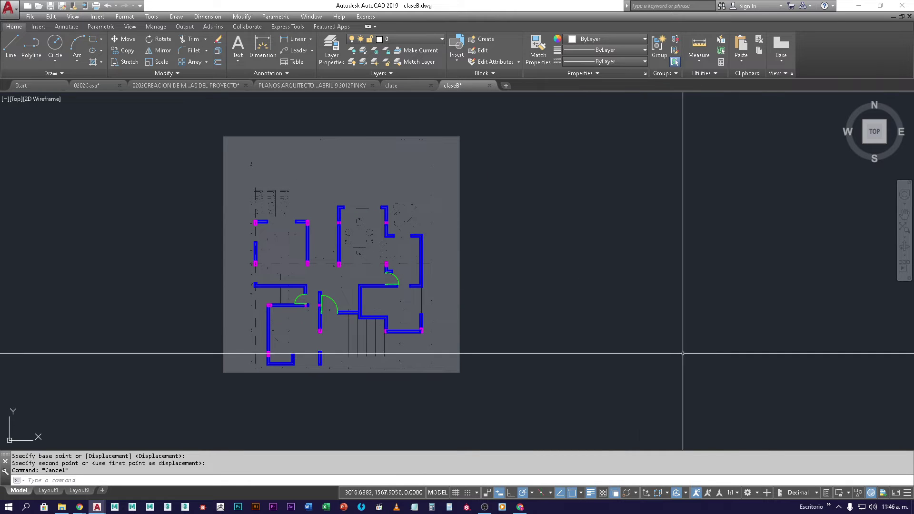
pyautogui.scroll(4, 364, 329)
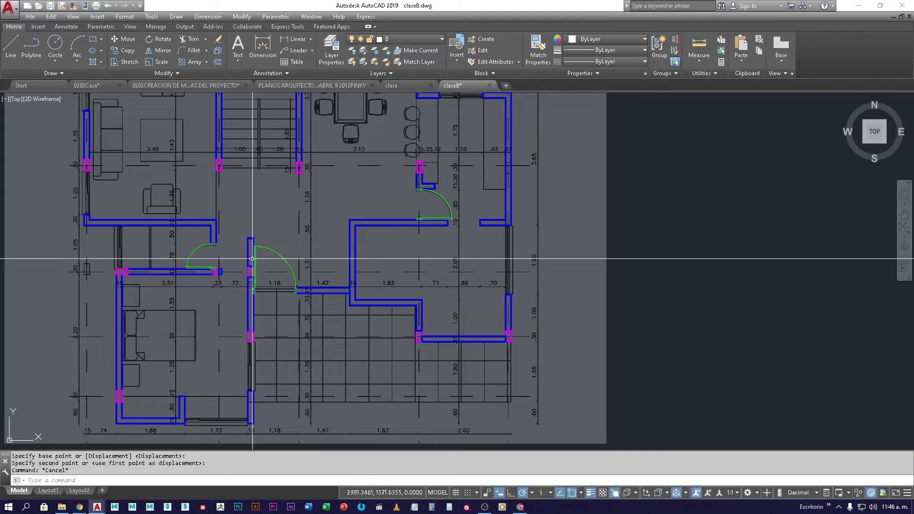
pyautogui.click(455, 60)
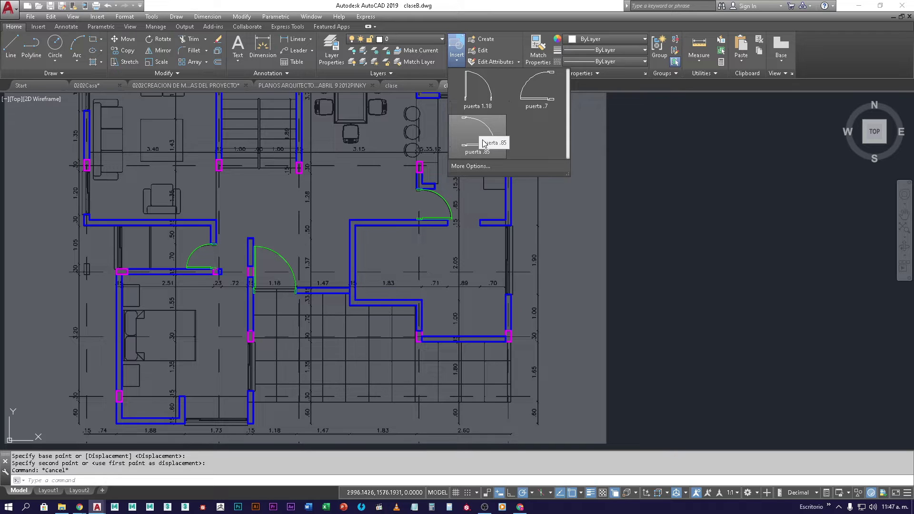
pyautogui.click(554, 186)
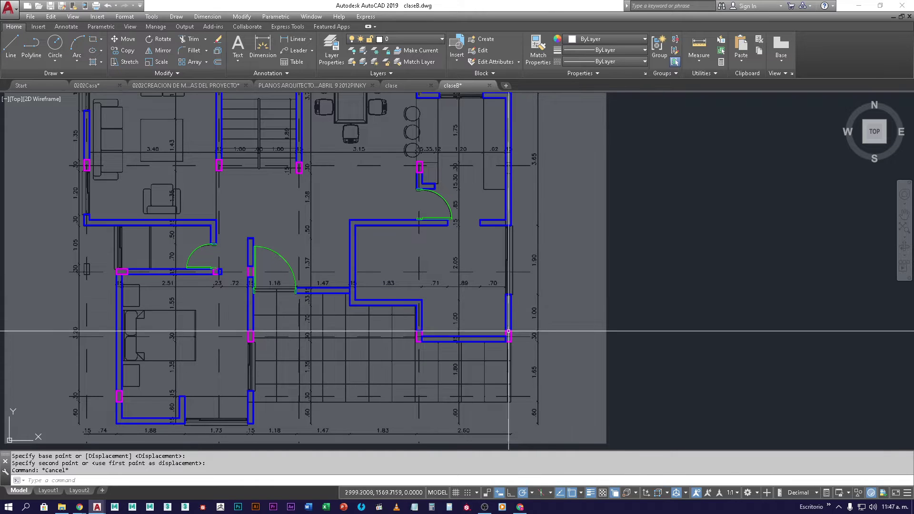
# Make the ventanas layer current.
pyautogui.click(420, 40)
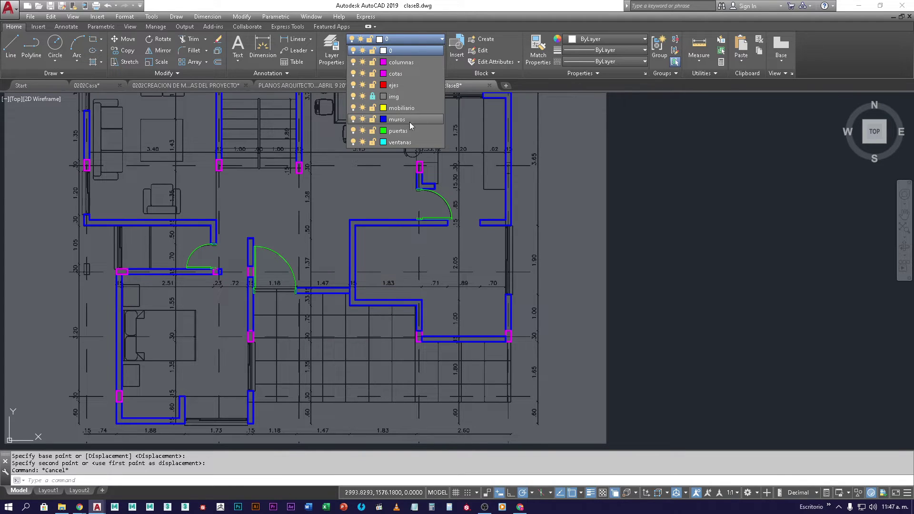
pyautogui.click(406, 143)
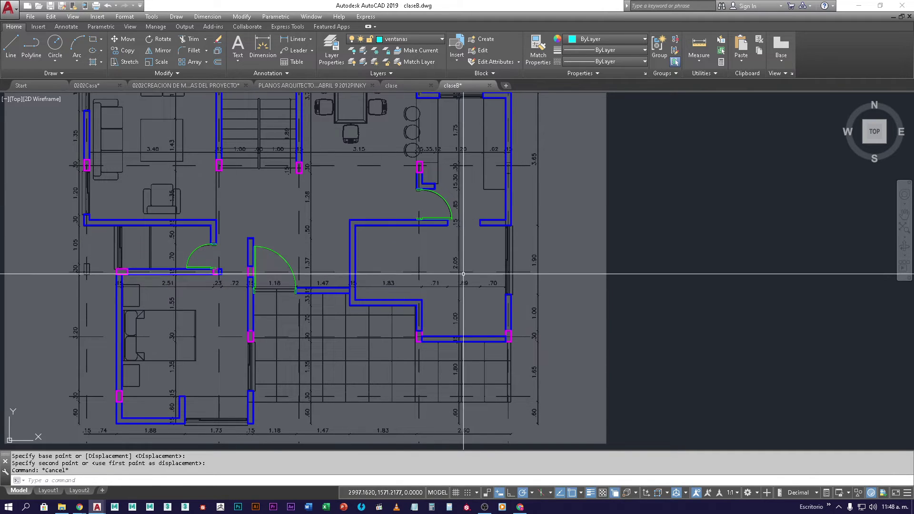
# Examine the 1.73 and 1.35 window openings of the bedroom on the underlying plan image.
pyautogui.moveTo(464, 176); pyautogui.dragTo(464, 229, button='middle')
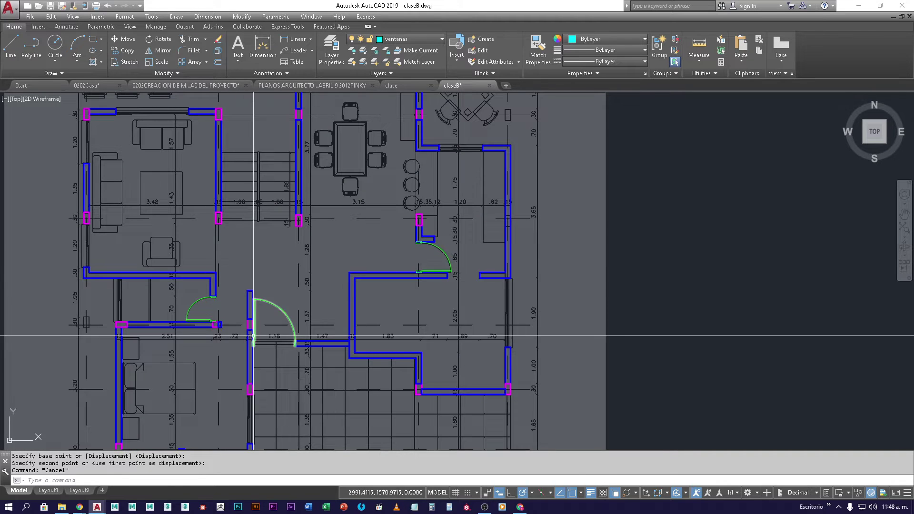
pyautogui.moveTo(252, 319); pyautogui.dragTo(314, 230, button='middle')
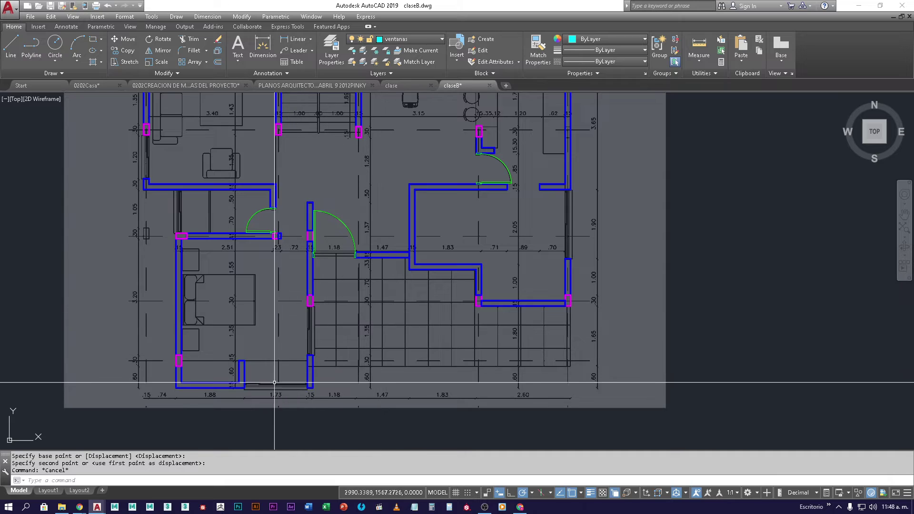
pyautogui.scroll(8, 269, 378)
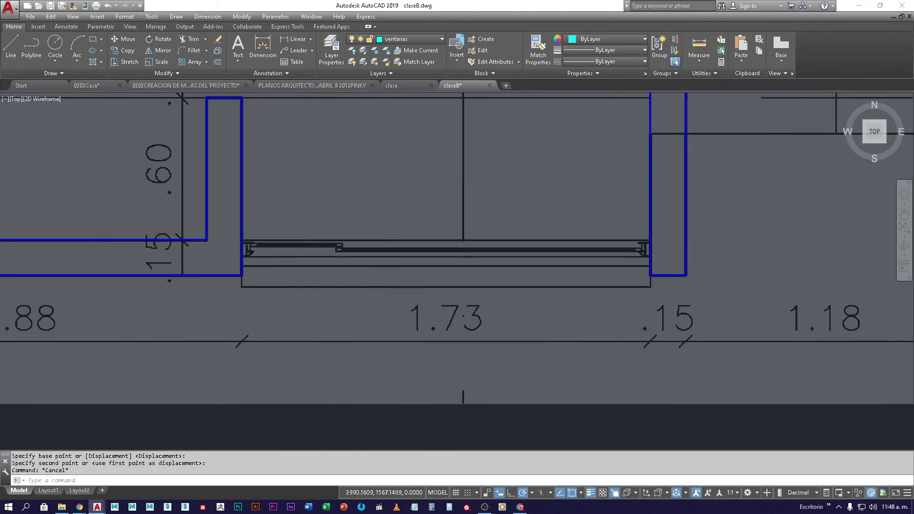
pyautogui.scroll(5, 392, 276)
pyautogui.scroll(-3, 359, 284)
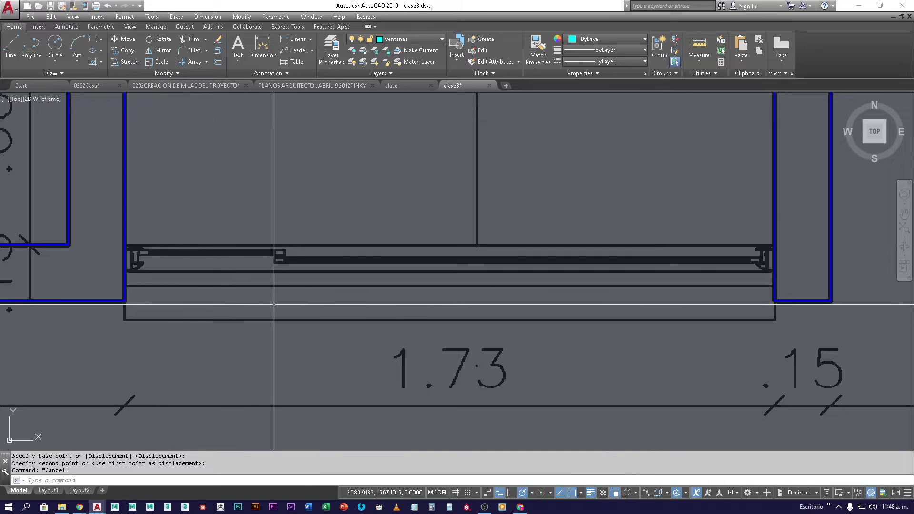
pyautogui.scroll(-6, 305, 305)
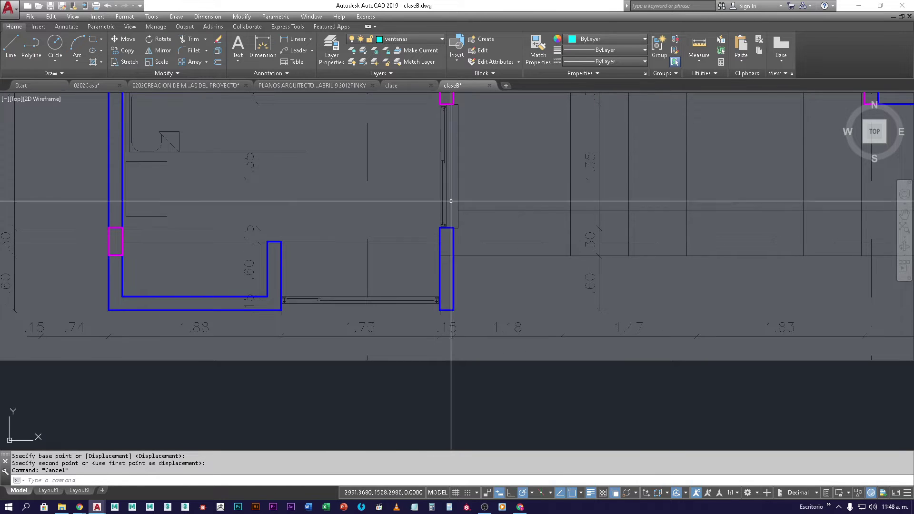
pyautogui.scroll(4, 443, 143)
pyautogui.moveTo(460, 169); pyautogui.dragTo(454, 237, button='middle')
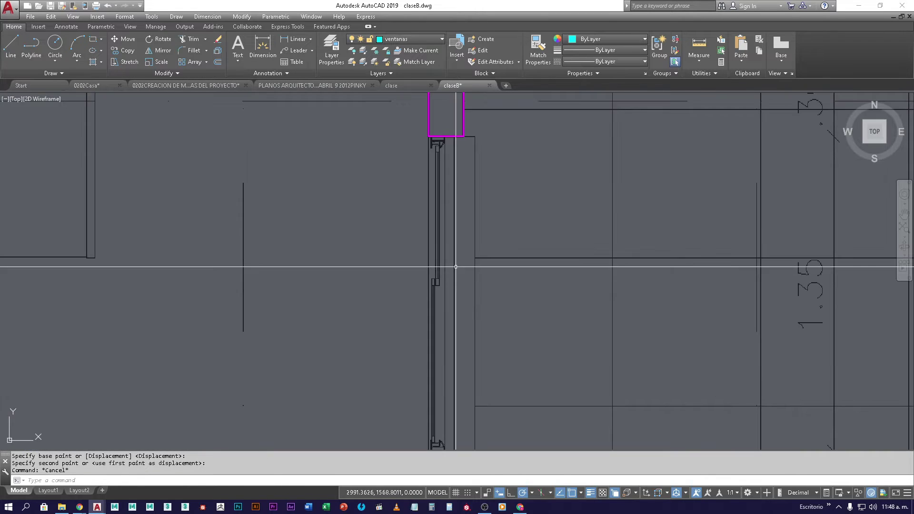
pyautogui.moveTo(381, 275); pyautogui.dragTo(378, 249, button='middle')
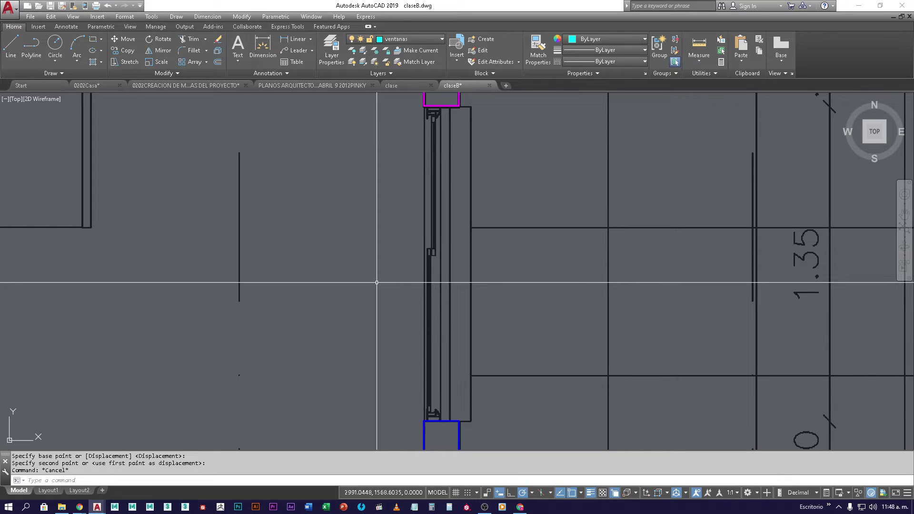
pyautogui.write('l')
pyautogui.press('Return')
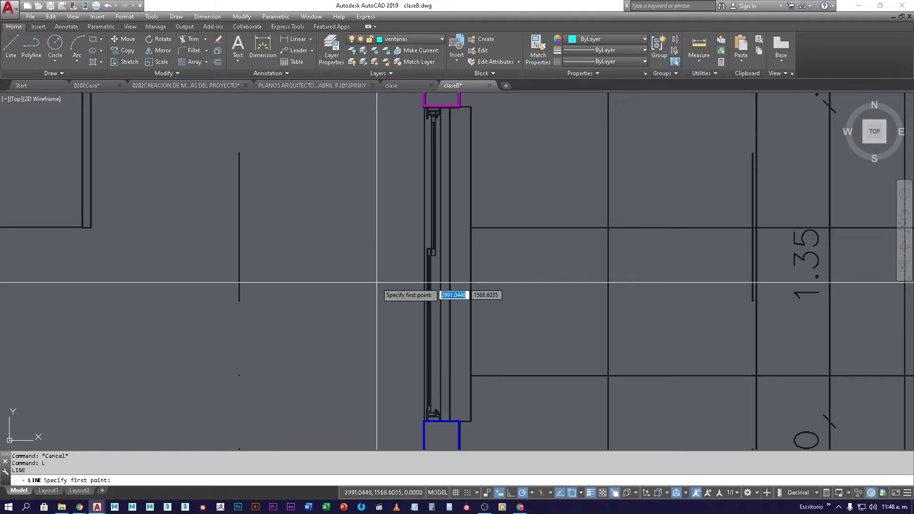
pyautogui.press('Escape')
pyautogui.press('Escape')
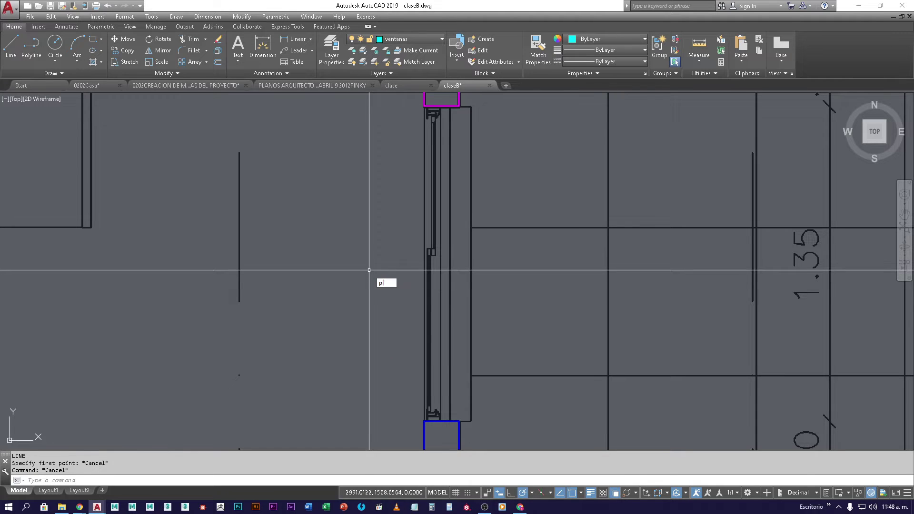
# Draw a polyline along the inner edge of the 1.35 window opening, from the upper wall corner to the lower one.
pyautogui.write('pl')
pyautogui.press('Return')
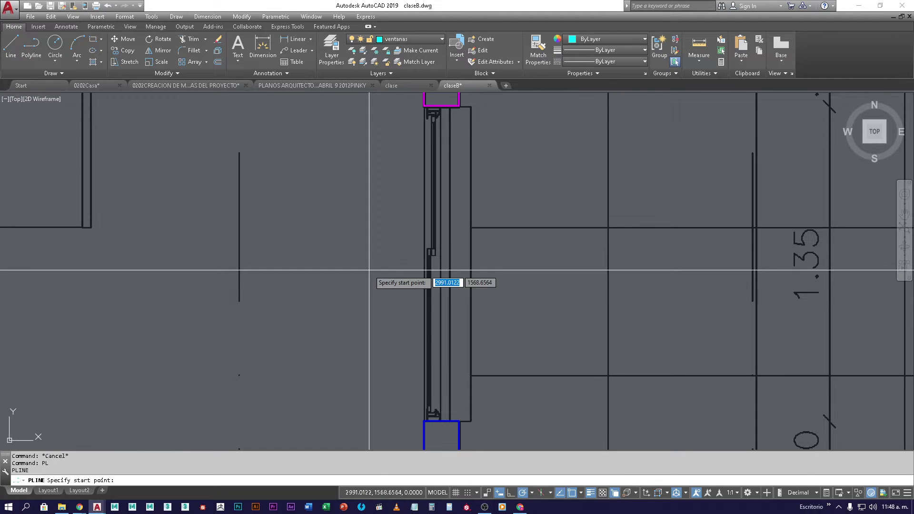
pyautogui.click(424, 106)
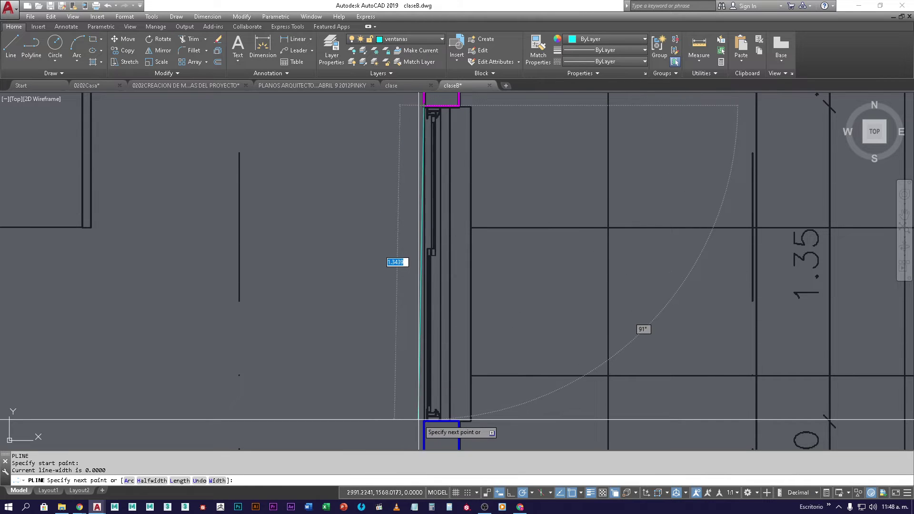
pyautogui.click(424, 420)
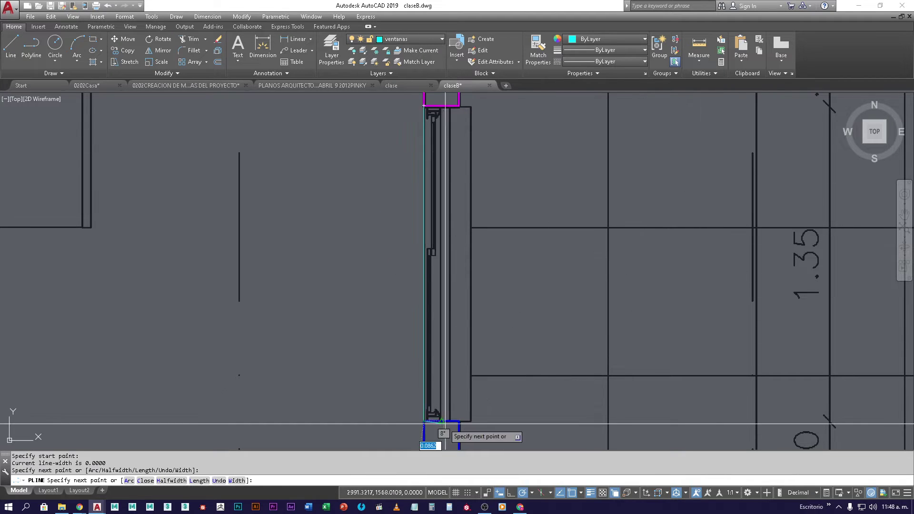
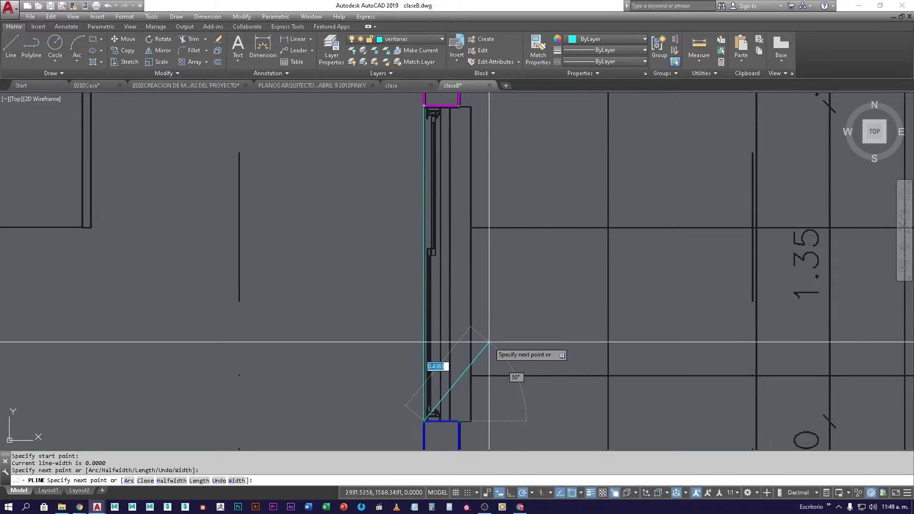
pyautogui.press('Escape')
pyautogui.press('Escape')
pyautogui.press('Escape')
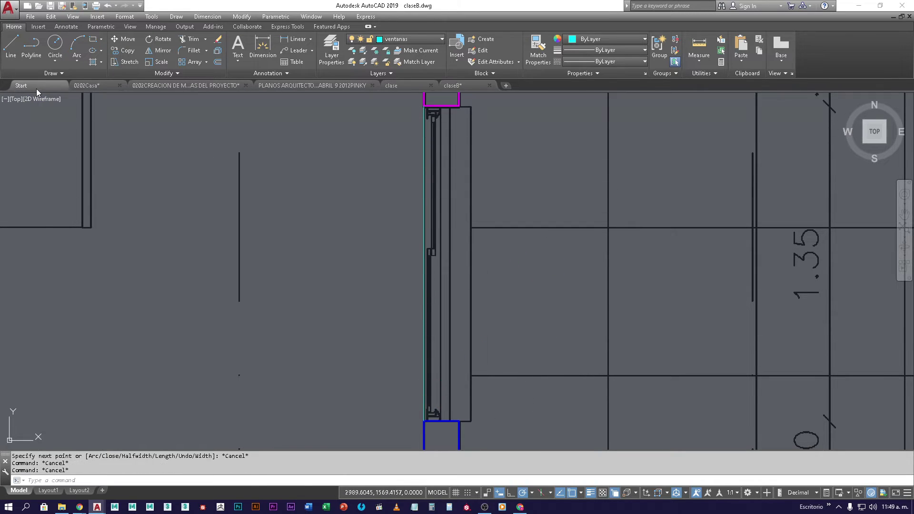
# Open the recent drawing bloquesDynCamilo and examine its dynamic window blocks.
pyautogui.click(36, 88)
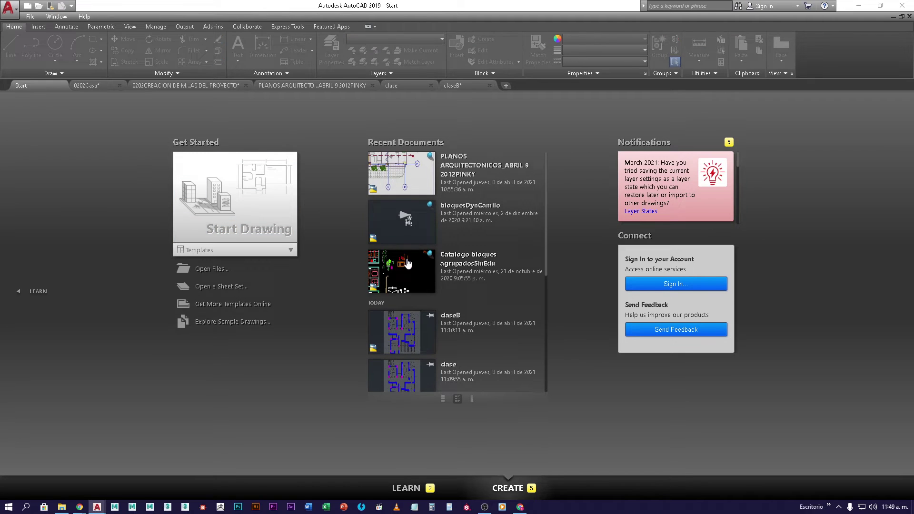
pyautogui.click(405, 222)
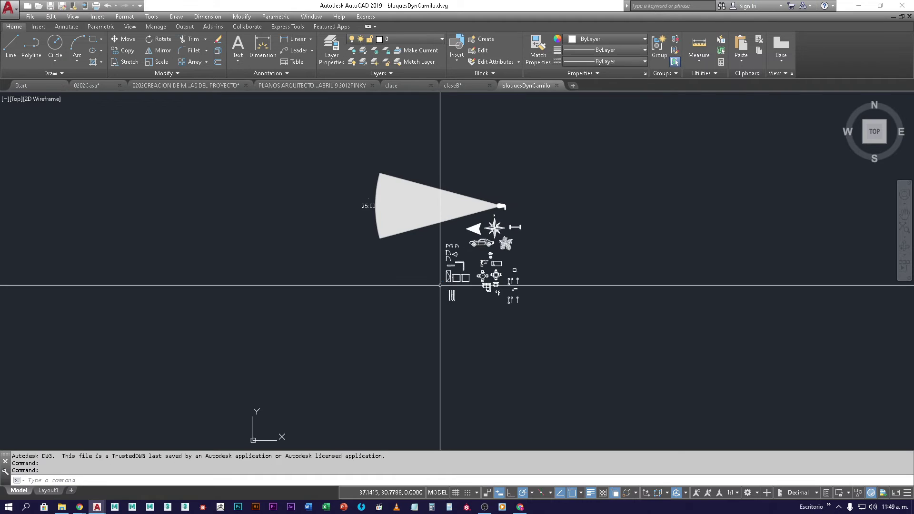
pyautogui.scroll(8, 447, 267)
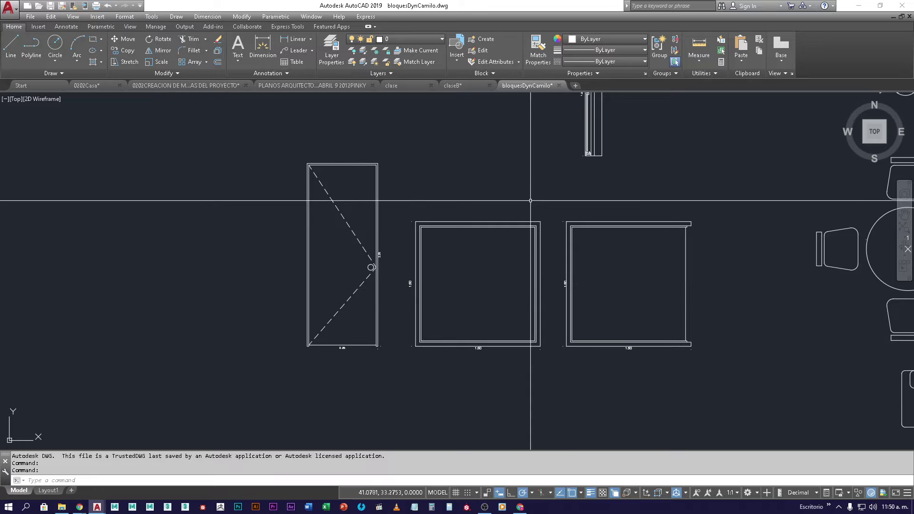
pyautogui.moveTo(477, 153)
pyautogui.mouseDown(button='middle')
pyautogui.moveTo(467, 392)
pyautogui.moveTo(438, 244)
pyautogui.moveTo(469, 303)
pyautogui.moveTo(504, 276)
pyautogui.mouseUp(button='middle')
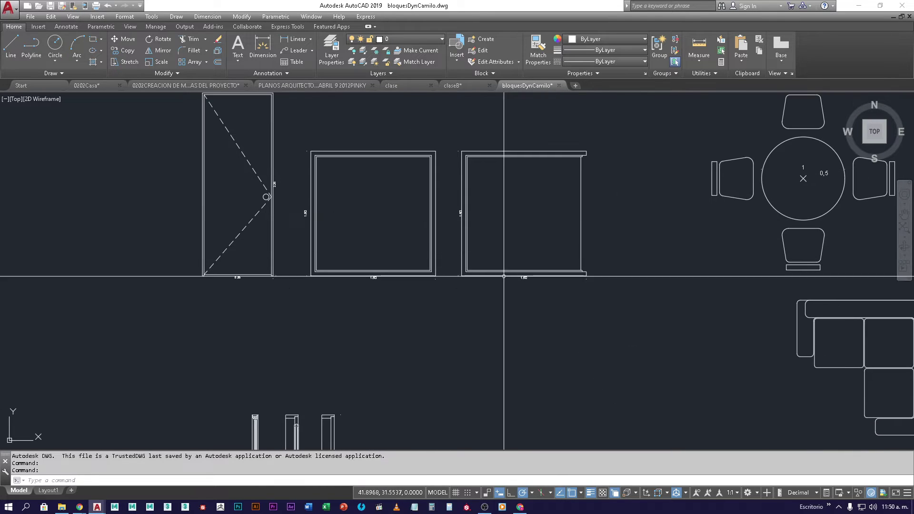
pyautogui.scroll(5, 504, 276)
pyautogui.moveTo(619, 246); pyautogui.dragTo(556, 311, button='middle')
pyautogui.scroll(-5, 595, 327)
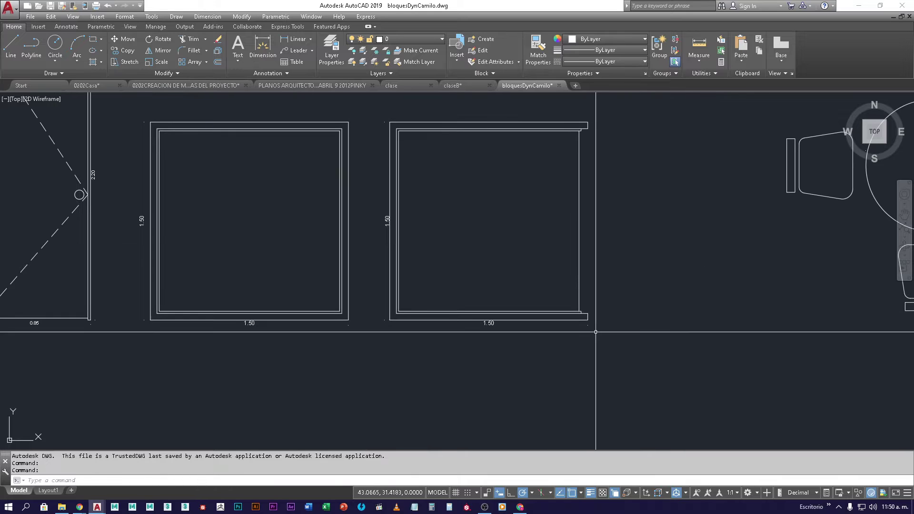
# Switch the open-sided 1.50 window block to the visibility state that includes the projecting sill.
pyautogui.click(595, 326)
pyautogui.click(526, 286)
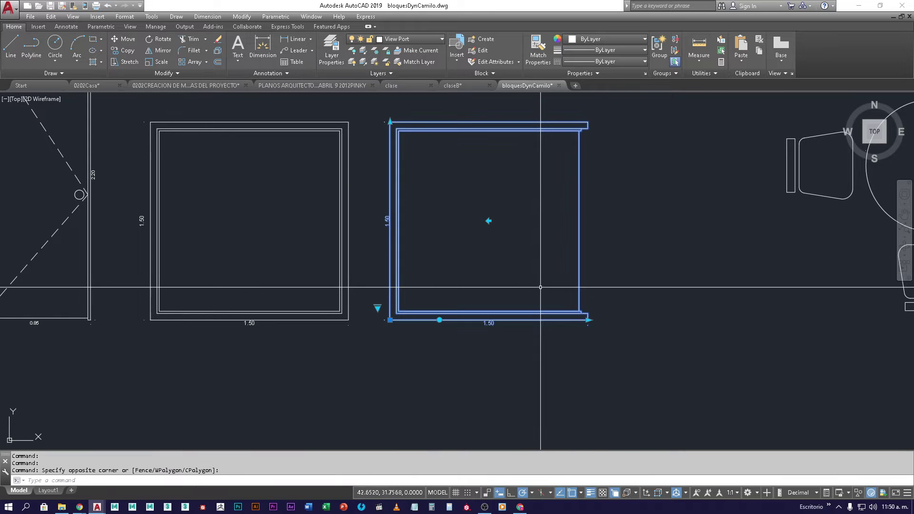
pyautogui.click(377, 308)
pyautogui.click(405, 324)
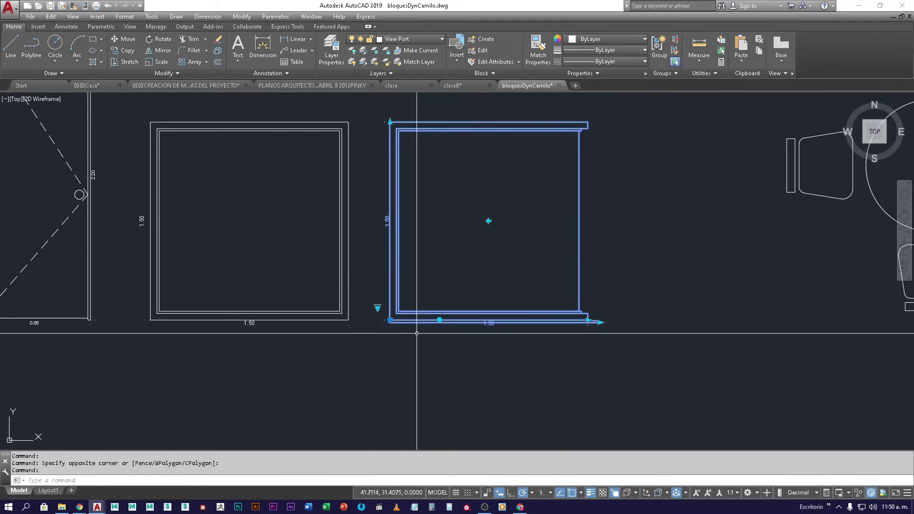
pyautogui.press('Escape')
pyautogui.press('Escape')
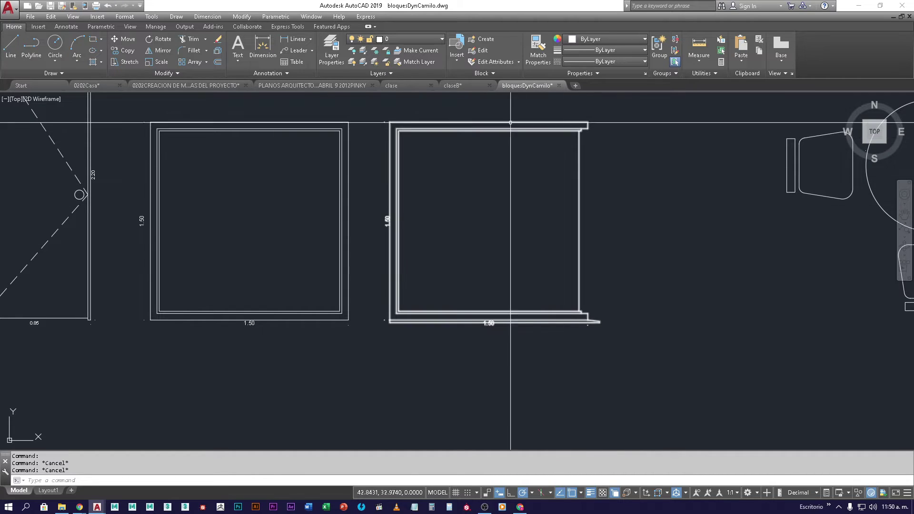
# Stretch the tapered sill strip at the base of the window block further outward.
pyautogui.scroll(4, 634, 358)
pyautogui.scroll(2, 633, 358)
pyautogui.click(482, 196)
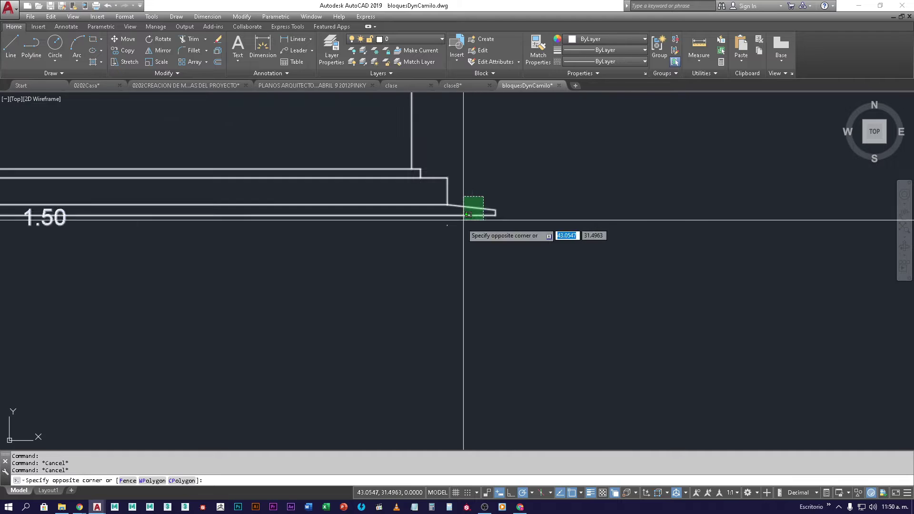
pyautogui.click(445, 210)
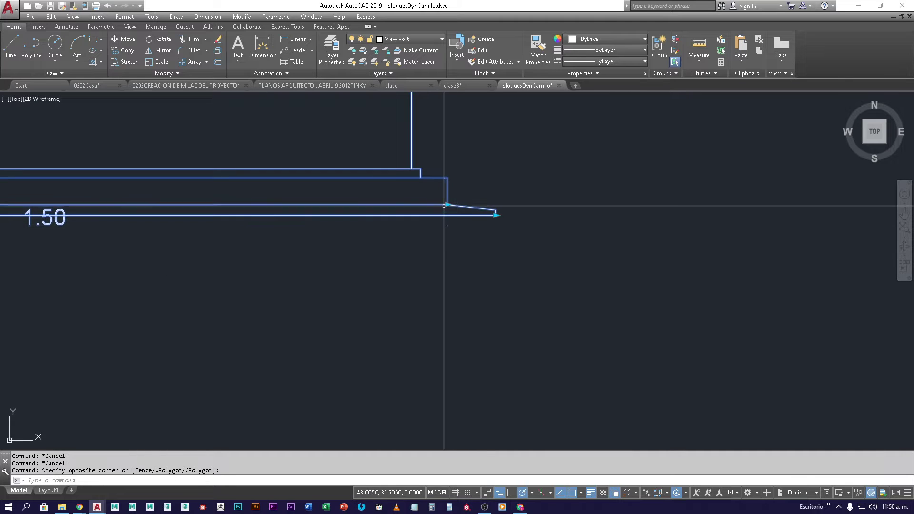
pyautogui.click(495, 215)
pyautogui.click(572, 211)
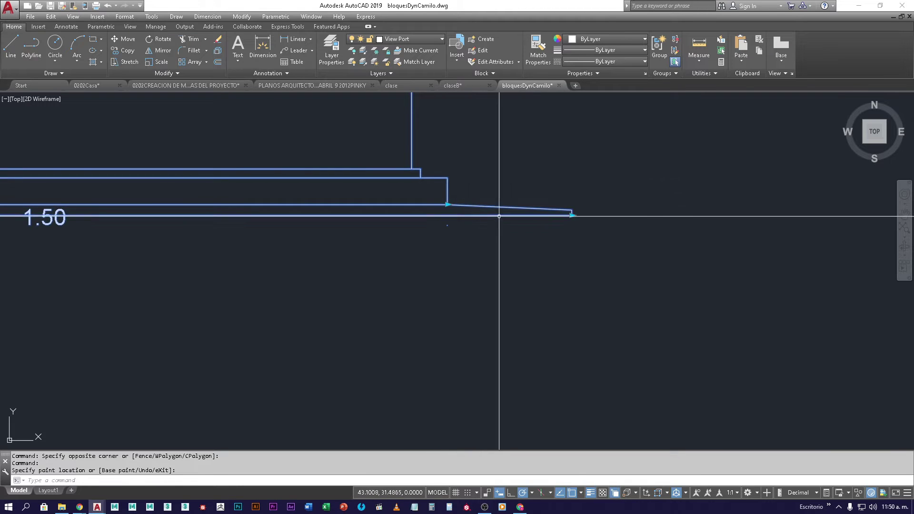
pyautogui.click(571, 215)
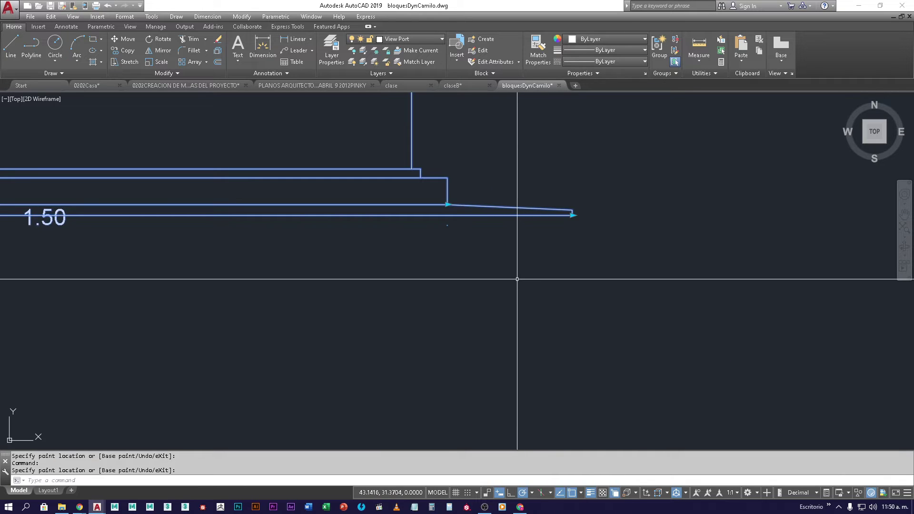
pyautogui.press('Escape')
# Close the bloquesDynCamilo drawing without saving its changes and return to claseB.
pyautogui.scroll(-5, 520, 265)
pyautogui.moveTo(465, 192); pyautogui.dragTo(465, 326, button='middle')
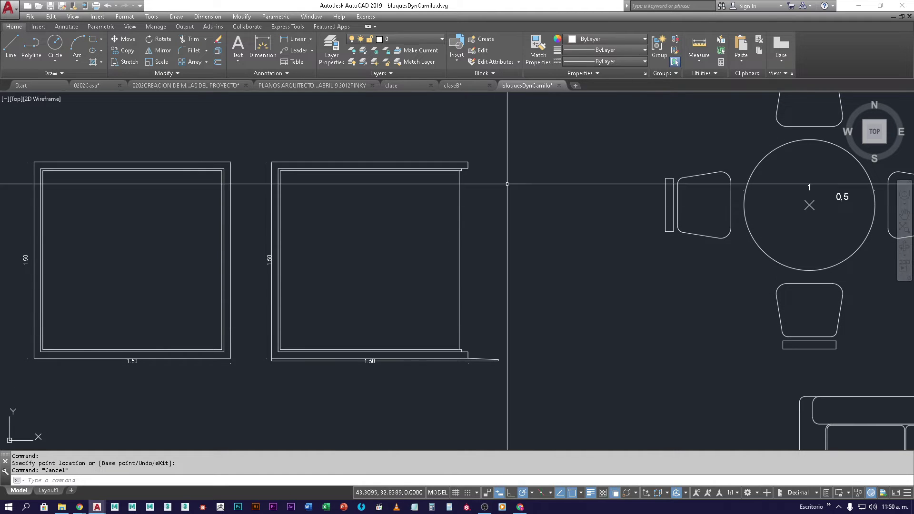
pyautogui.click(559, 86)
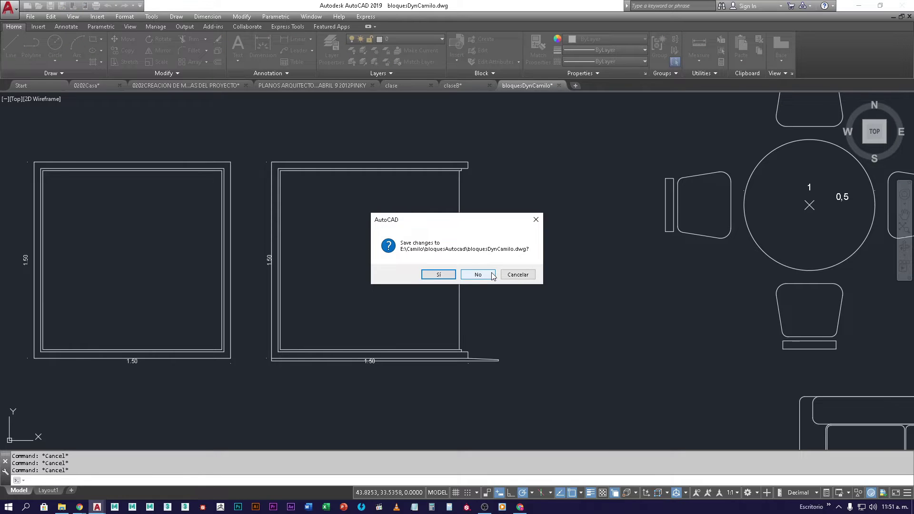
pyautogui.click(490, 274)
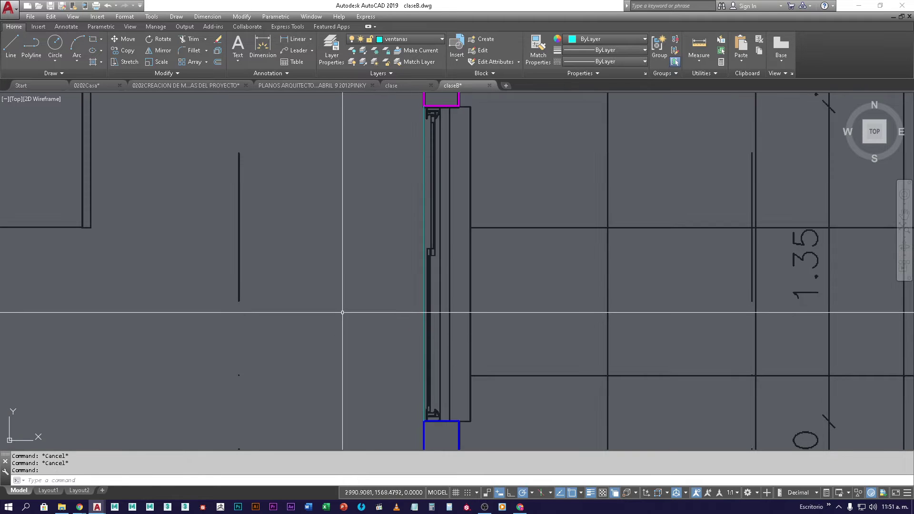
# Erase the polyline along the inner edge of the 1.35 window opening.
pyautogui.click(441, 273)
pyautogui.click(412, 261)
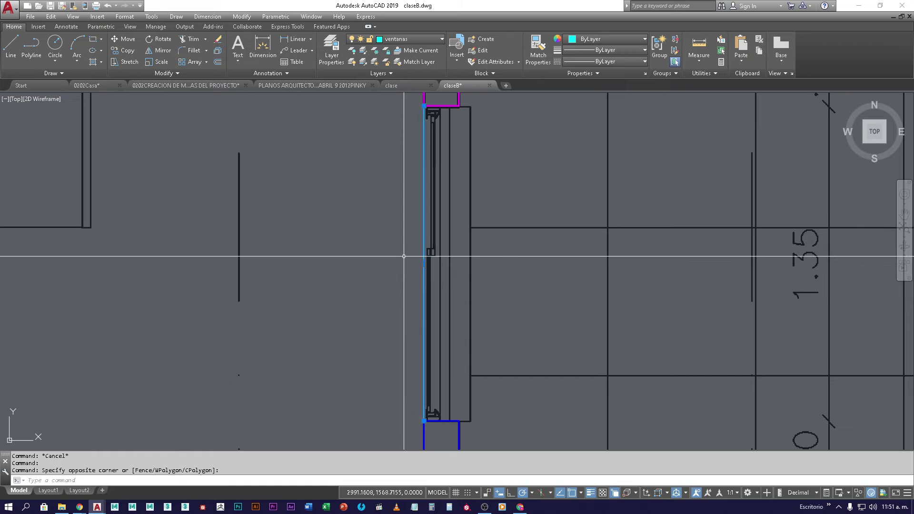
pyautogui.press('Delete')
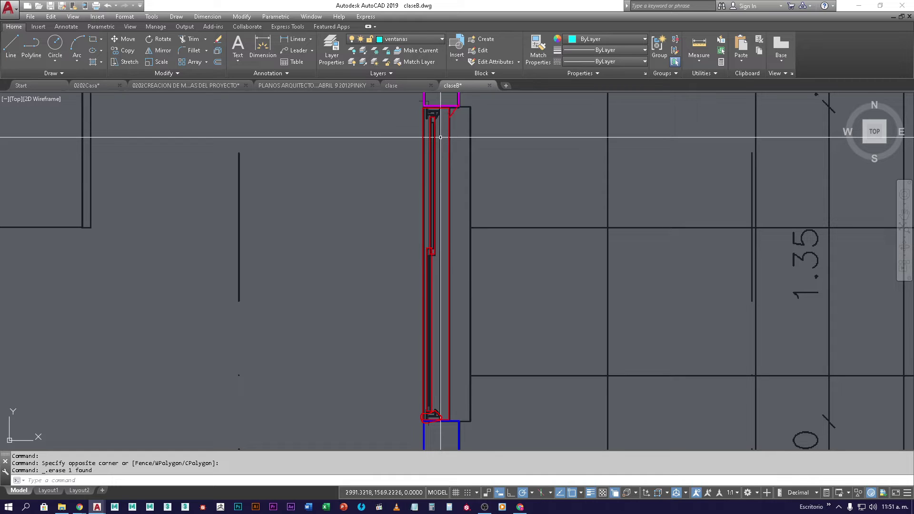
pyautogui.moveTo(450, 117)
pyautogui.mouseDown()
pyautogui.moveTo(468, 130)
pyautogui.moveTo(453, 148)
pyautogui.moveTo(461, 154)
pyautogui.moveTo(452, 179)
pyautogui.moveTo(465, 191)
pyautogui.moveTo(453, 206)
pyautogui.moveTo(467, 259)
pyautogui.moveTo(456, 270)
pyautogui.moveTo(471, 288)
pyautogui.moveTo(456, 316)
pyautogui.moveTo(468, 327)
pyautogui.moveTo(453, 337)
pyautogui.moveTo(468, 375)
pyautogui.moveTo(453, 388)
pyautogui.moveTo(457, 407)
pyautogui.mouseUp()
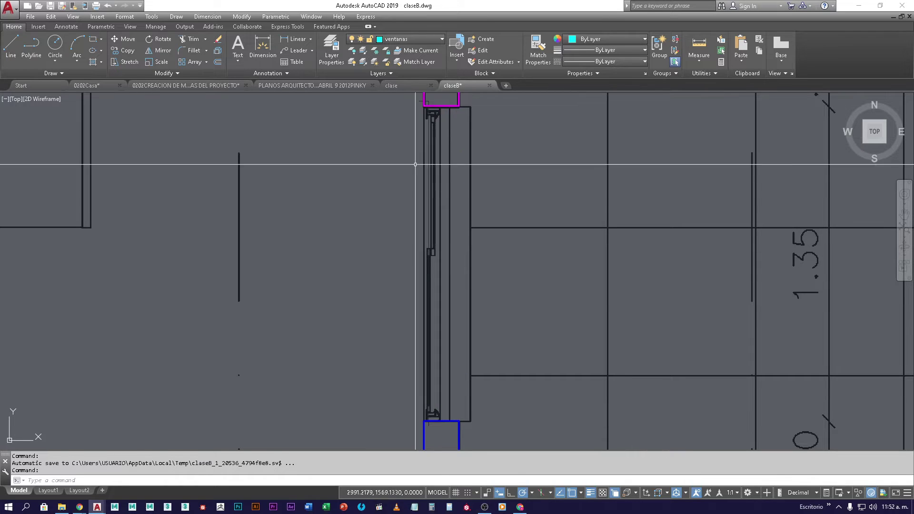
pyautogui.press('Escape')
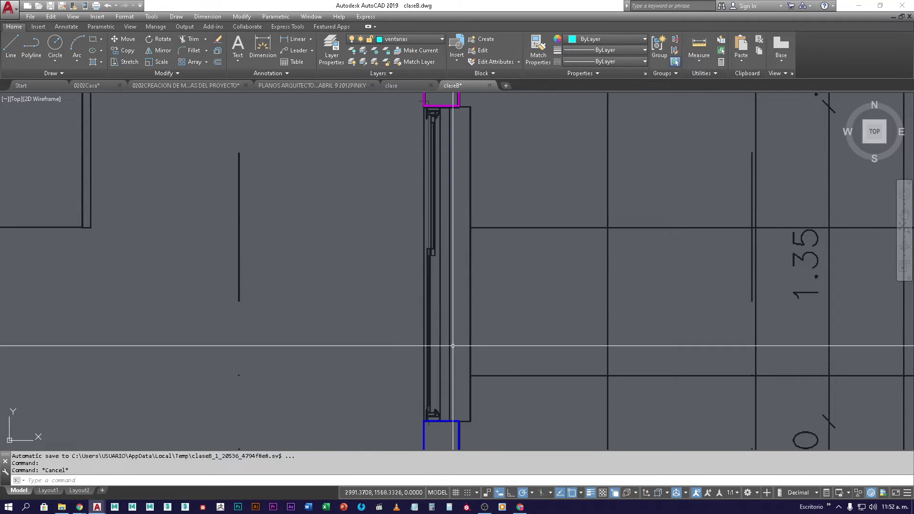
# Draw a rectangular polyline 1.35 by 0.075 for the window frame, from the inner wall corners to the midpoints of the wall ends.
pyautogui.write('PL')
pyautogui.press('Return')
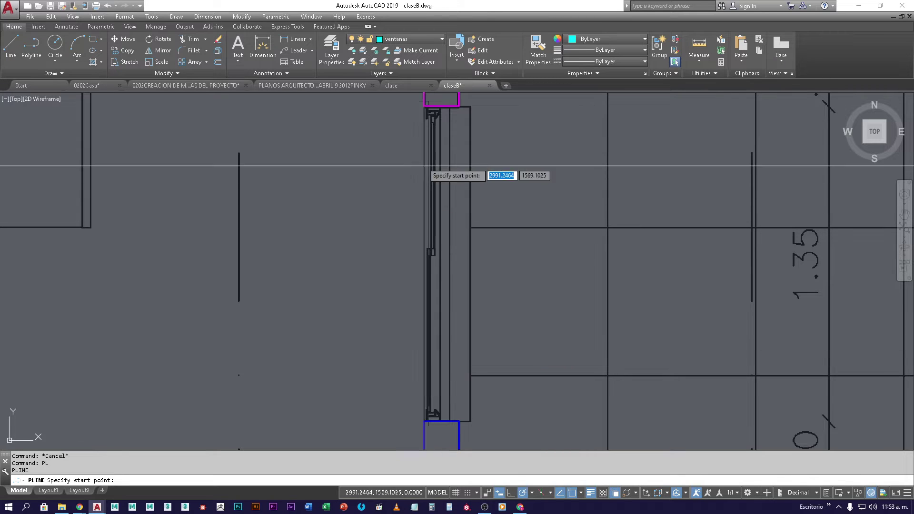
pyautogui.click(425, 111)
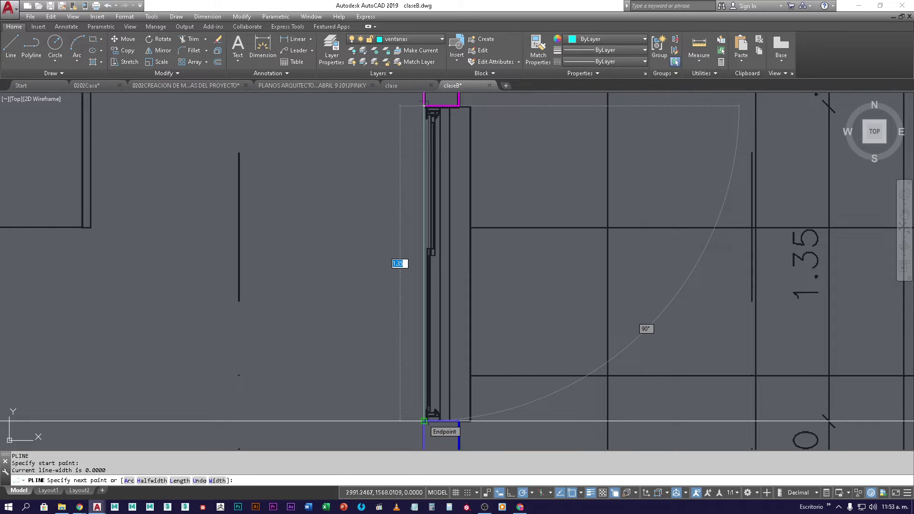
pyautogui.click(423, 420)
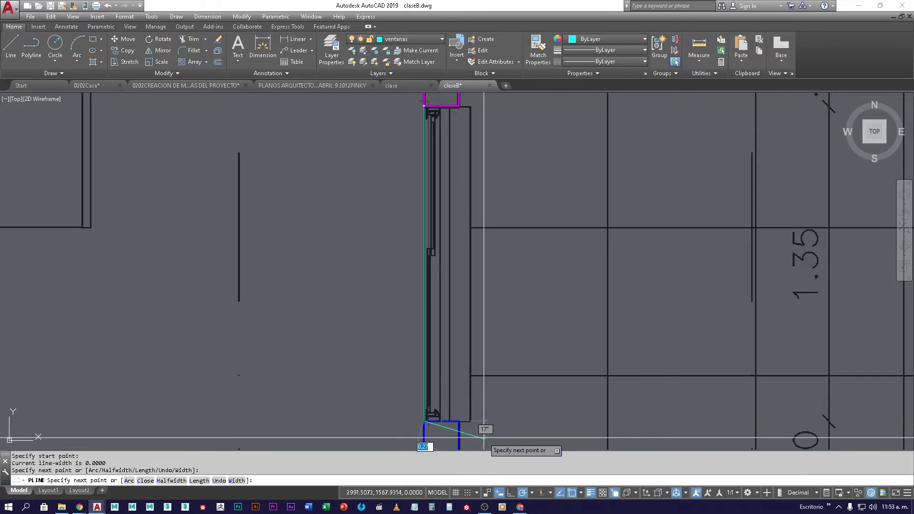
pyautogui.click(441, 421)
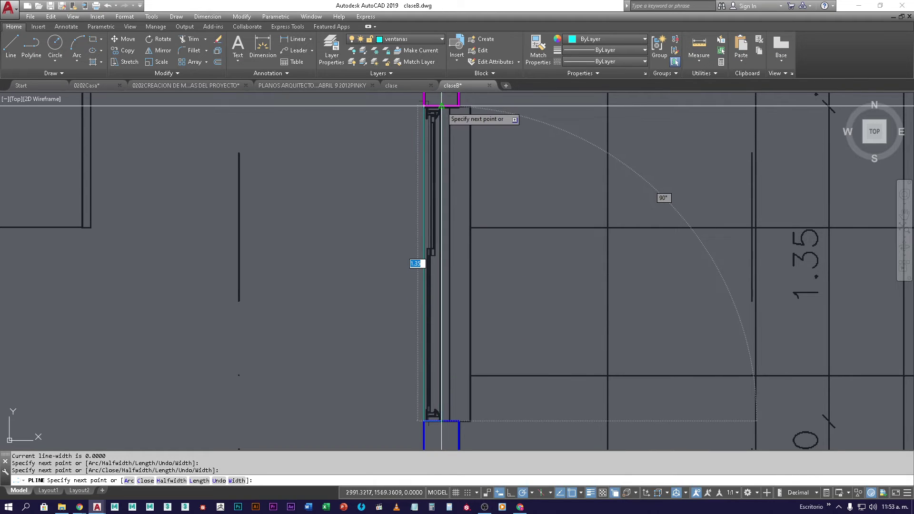
pyautogui.click(441, 106)
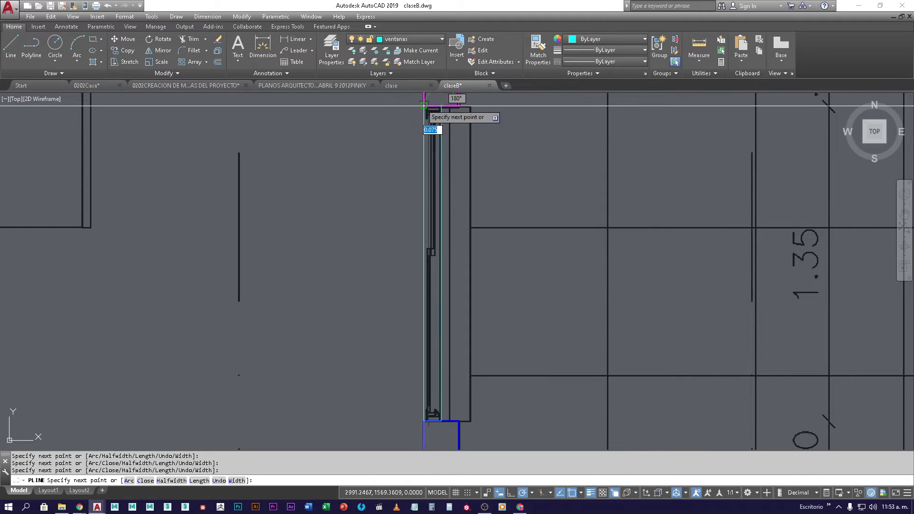
pyautogui.click(425, 106)
pyautogui.press('Escape')
pyautogui.press('Escape')
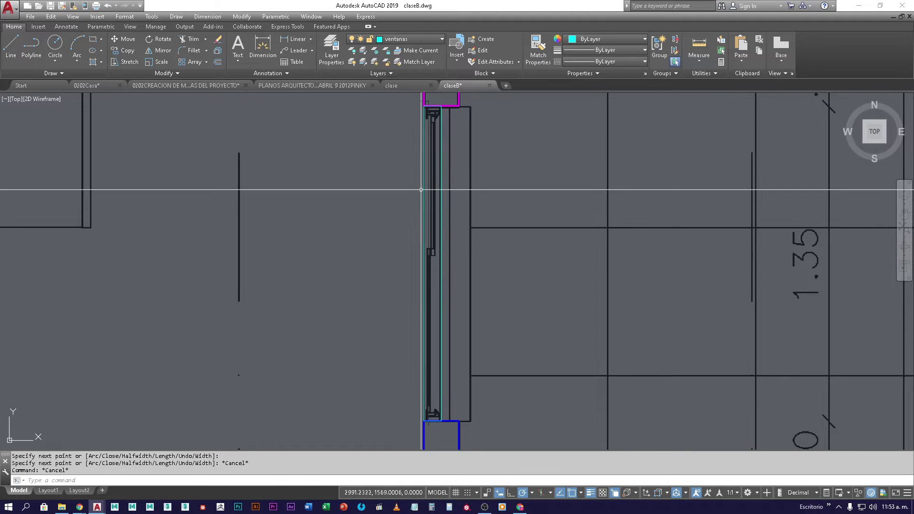
pyautogui.click(411, 193)
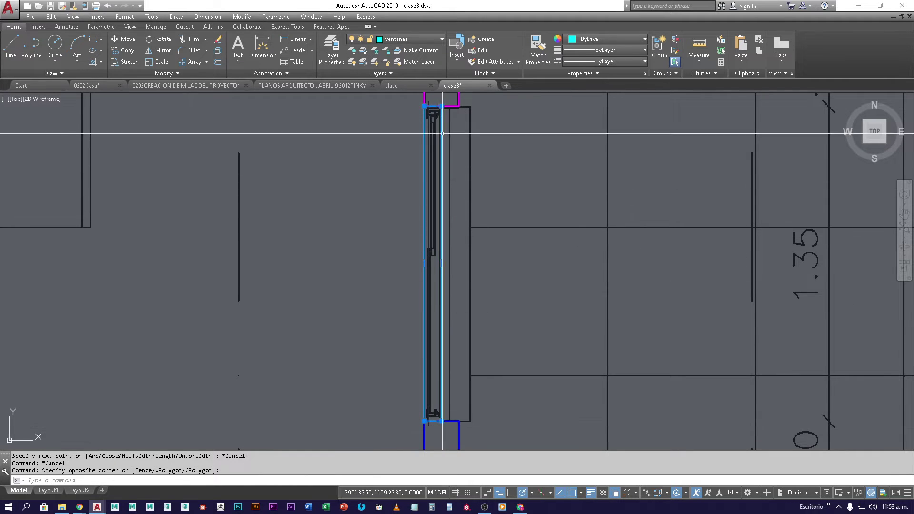
pyautogui.press('Escape')
pyautogui.press('Escape')
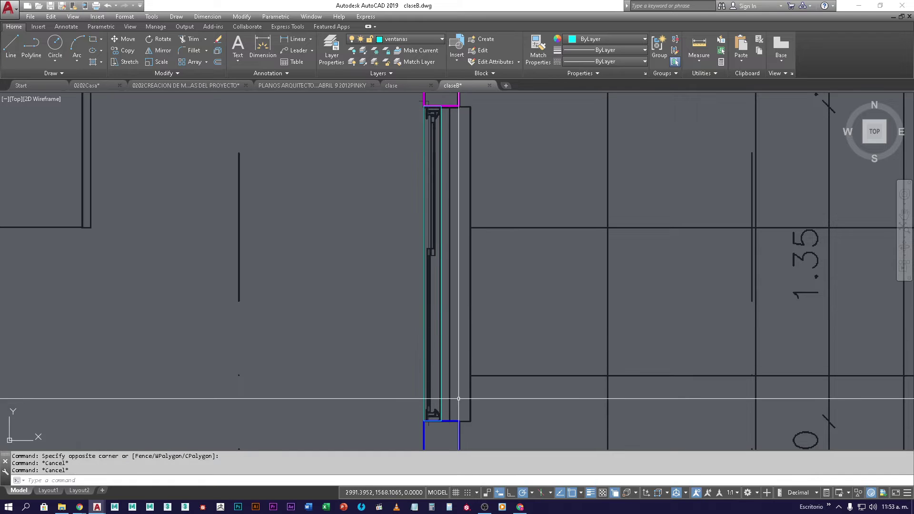
# Draw a vertical line across the window opening, starting midway between the frame's lower outer corner and the wall's outer corner and ending at the upper wall.
pyautogui.write('l')
pyautogui.press('Return')
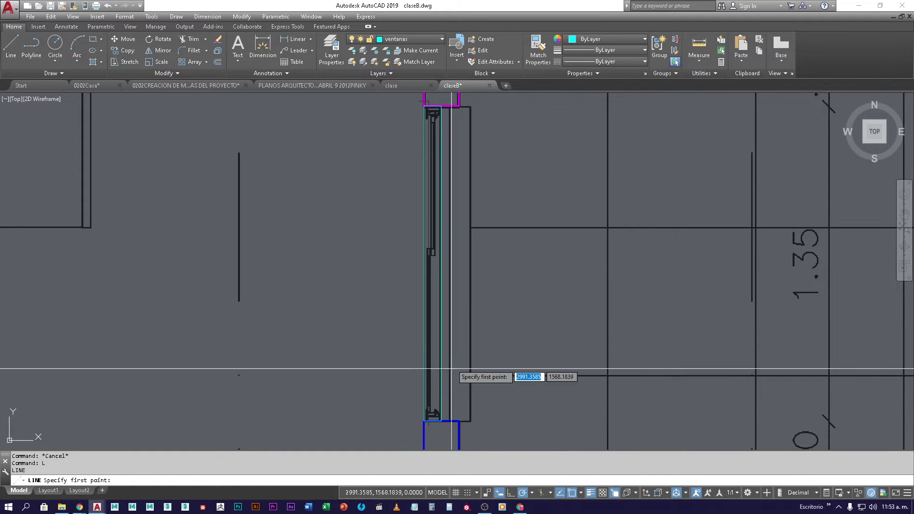
pyautogui.scroll(5, 446, 427)
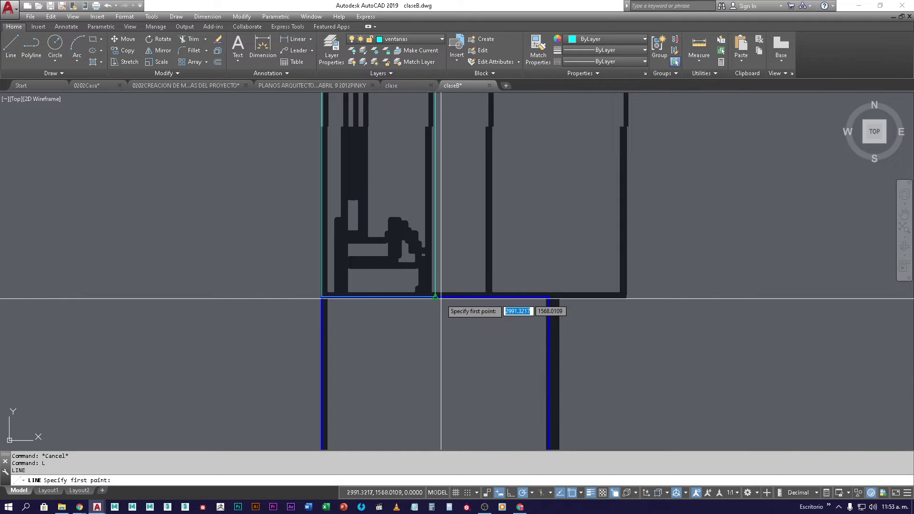
pyautogui.keyDown('shift'); pyautogui.rightClick(441, 328); pyautogui.keyUp('shift')
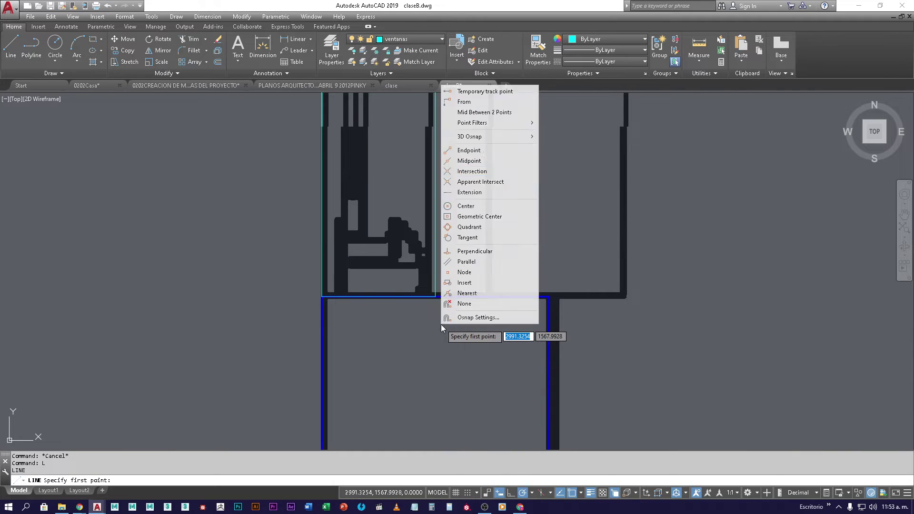
pyautogui.click(484, 113)
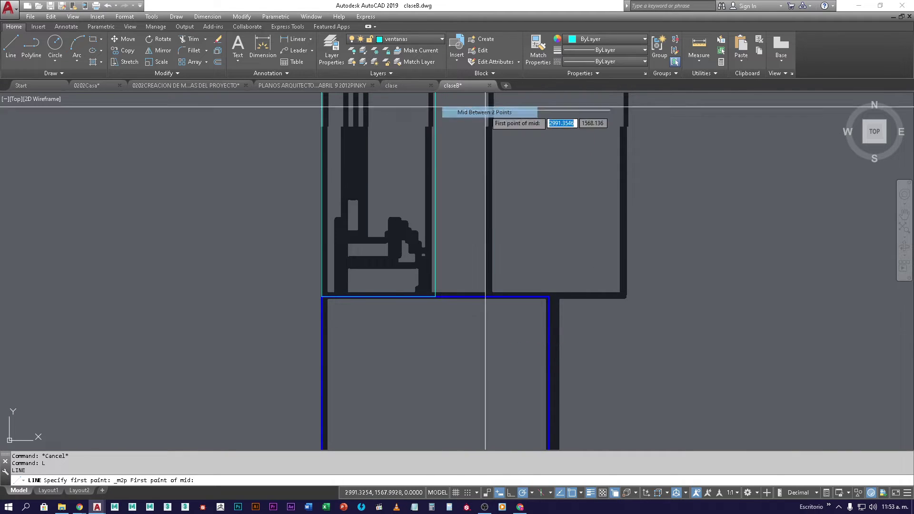
pyautogui.click(434, 296)
pyautogui.click(548, 296)
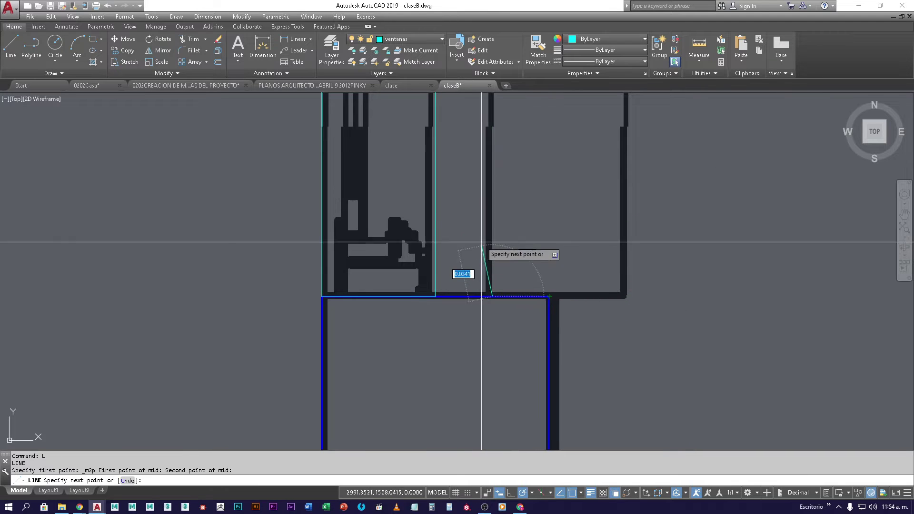
pyautogui.scroll(8, 487, 295)
pyautogui.moveTo(499, 227); pyautogui.dragTo(489, 323, button='middle')
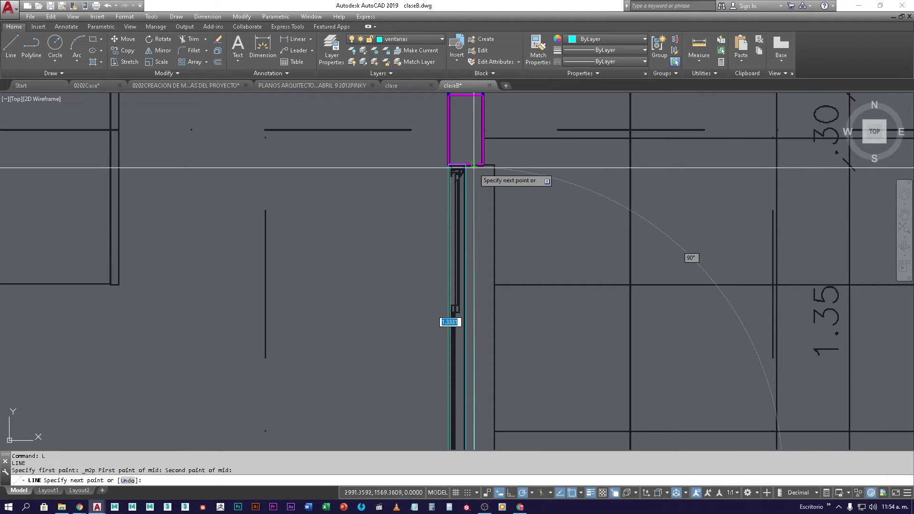
pyautogui.press('Return')
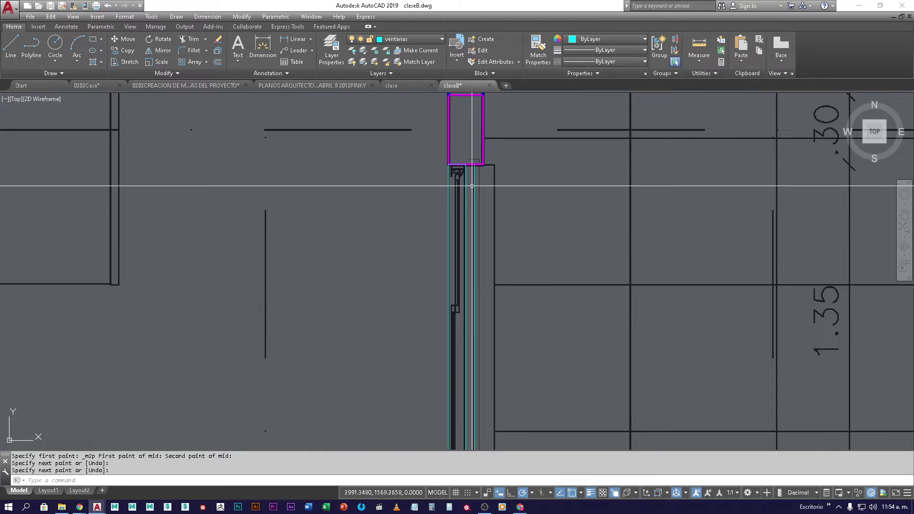
pyautogui.press('Return')
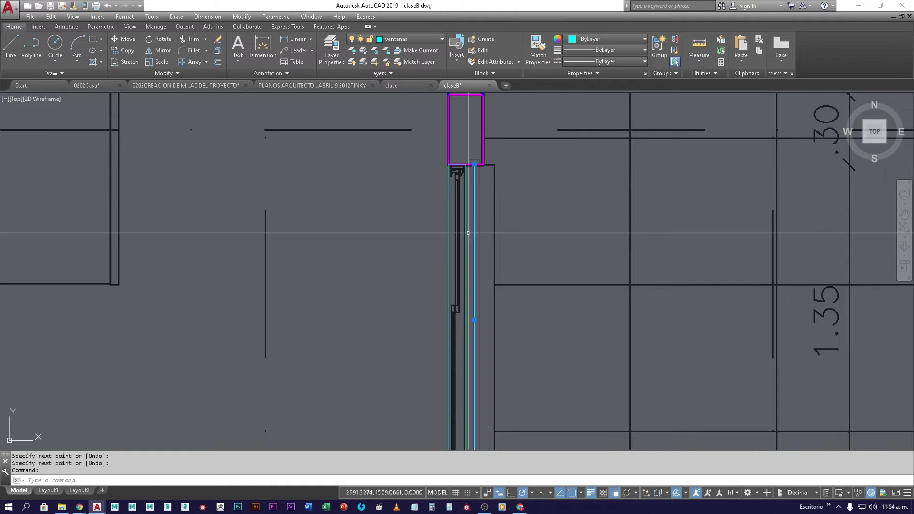
pyautogui.press('Escape')
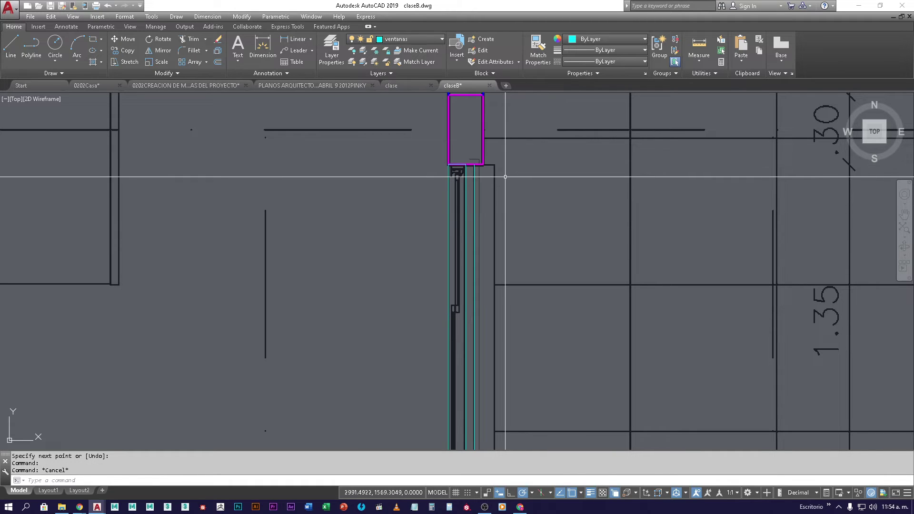
# Draw a rectangle for the window sill from the frame's upper outer corner to a point 0.05 beyond the lower wall's outer corner.
pyautogui.write('rec')
pyautogui.press('Return')
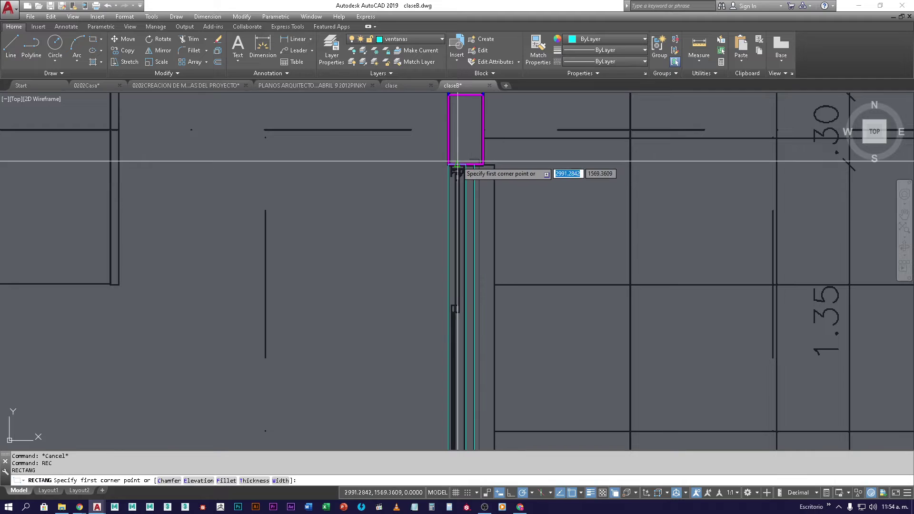
pyautogui.click(465, 164)
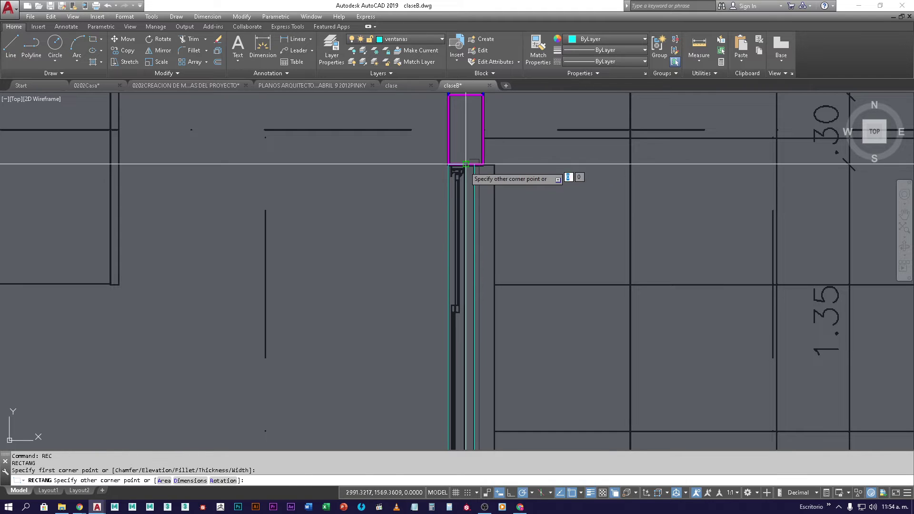
pyautogui.scroll(-3, 473, 172)
pyautogui.scroll(3, 476, 240)
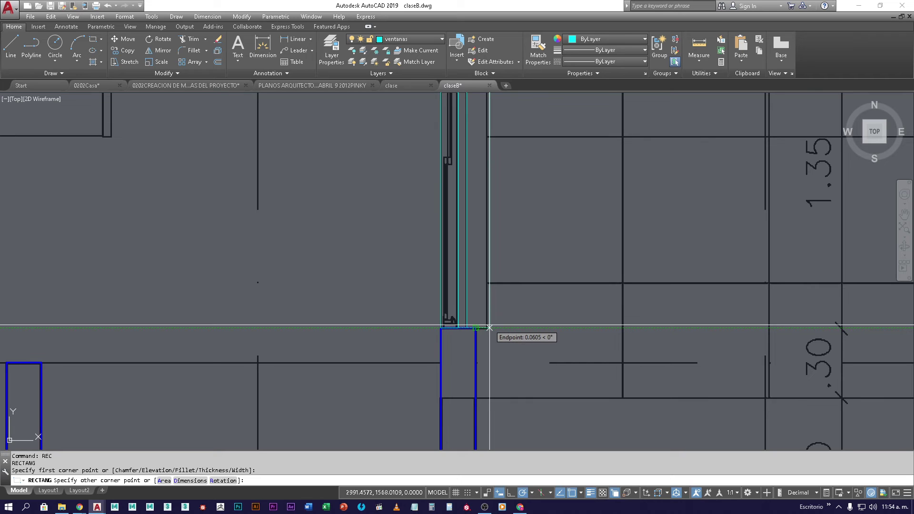
pyautogui.press('Return')
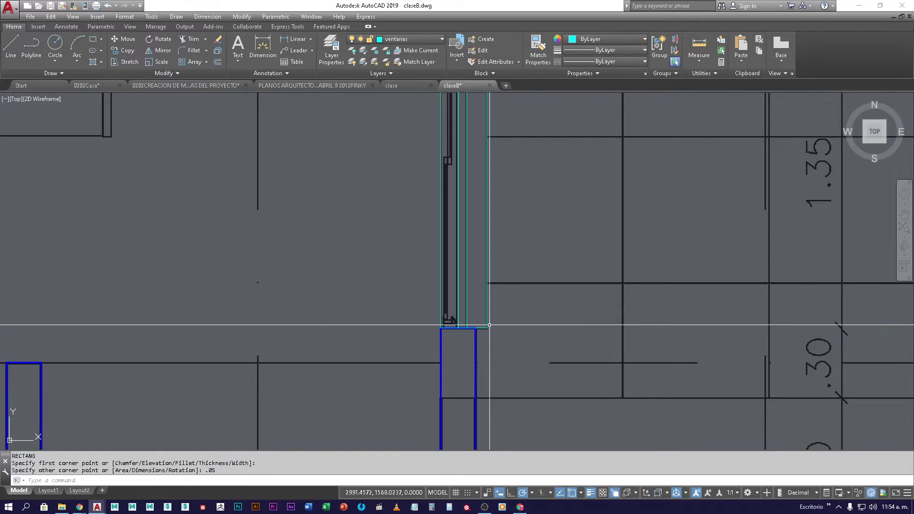
pyautogui.moveTo(523, 221)
pyautogui.mouseDown(button='middle')
pyautogui.moveTo(540, 255)
pyautogui.moveTo(524, 274)
pyautogui.moveTo(502, 208)
pyautogui.mouseUp(button='middle')
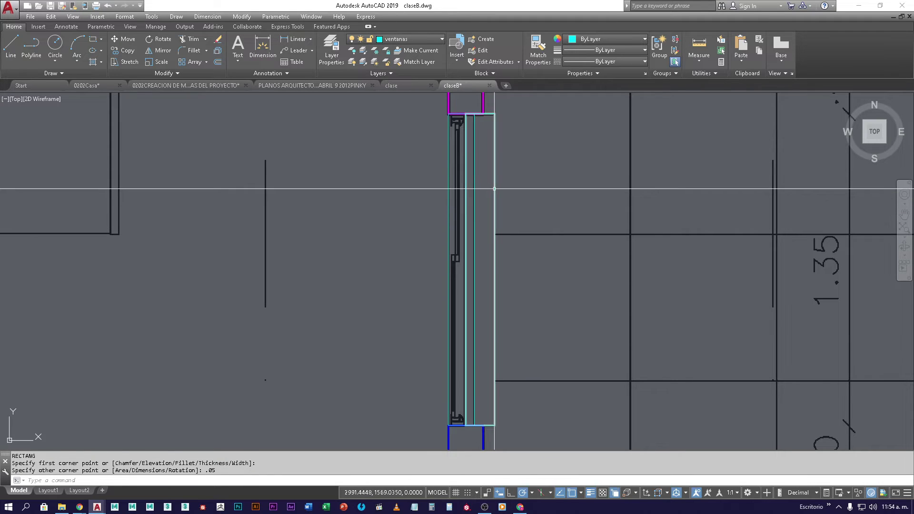
# Select the sill rectangle, the intermediate line and the frame rectangle one by one to review the window's separate pieces.
pyautogui.click(495, 230)
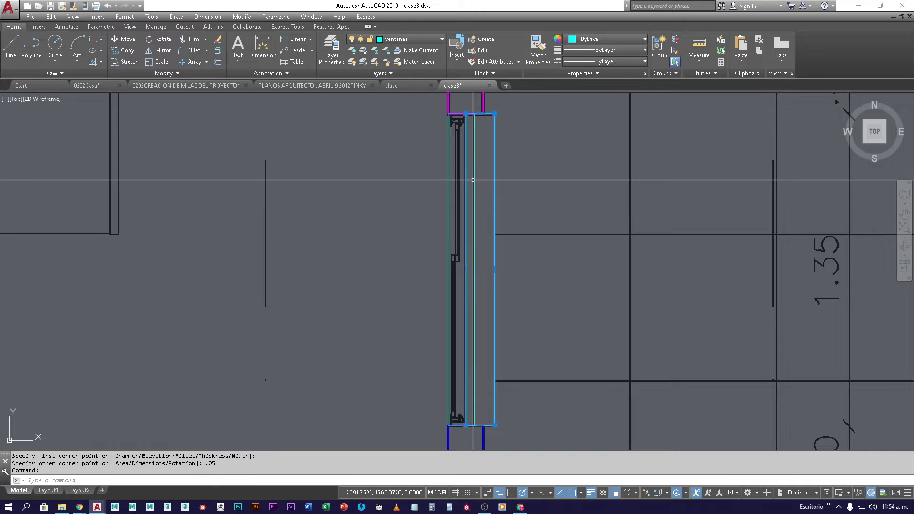
pyautogui.press('Escape')
pyautogui.click(474, 224)
pyautogui.press('Escape')
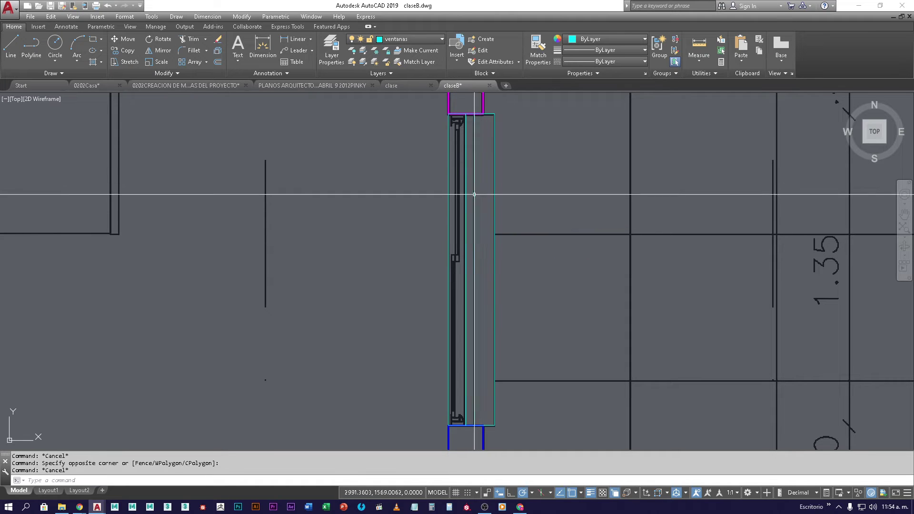
pyautogui.click(474, 167)
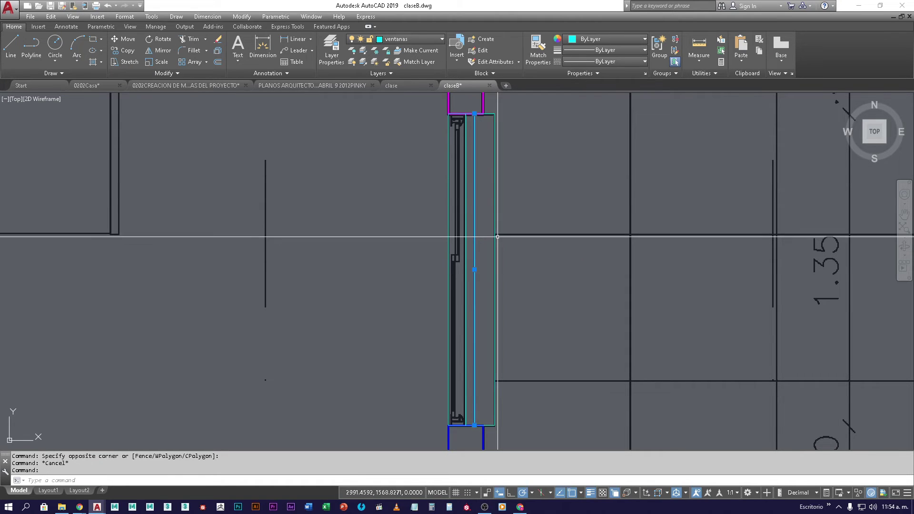
pyautogui.press('Escape')
pyautogui.click(465, 180)
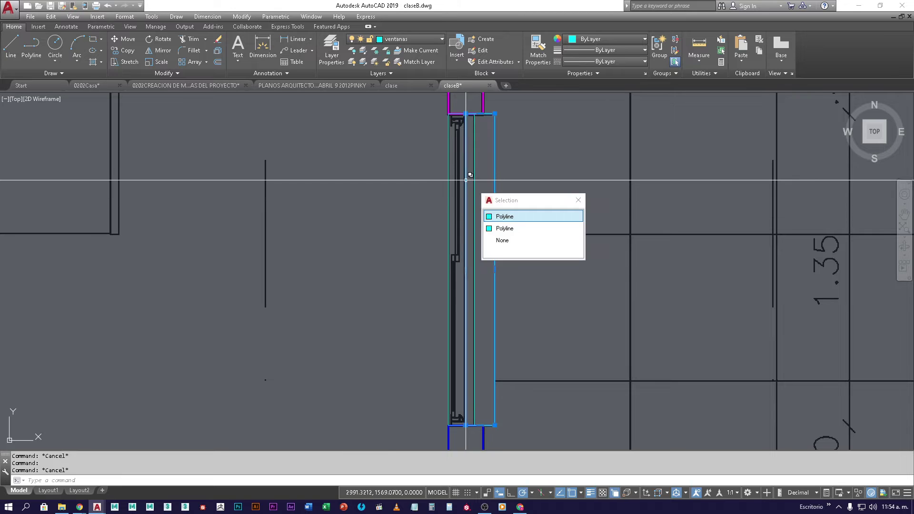
pyautogui.click(450, 275)
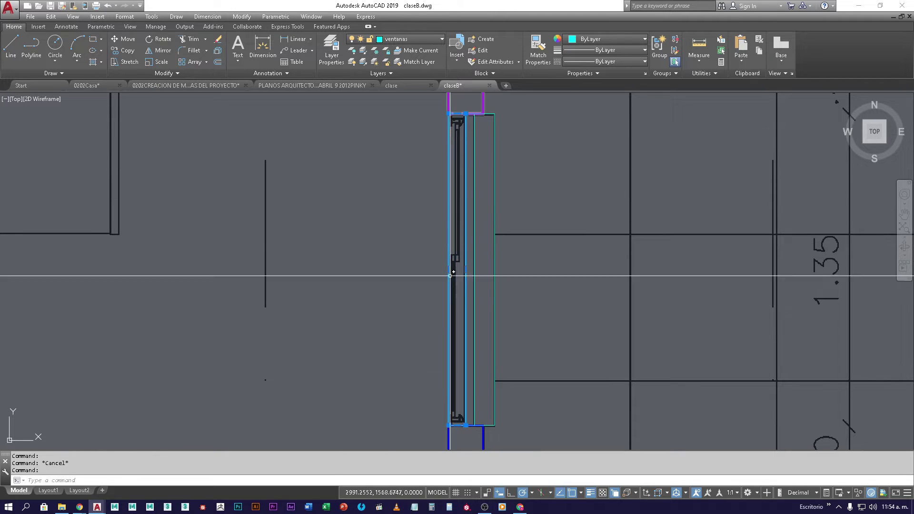
pyautogui.press('Escape')
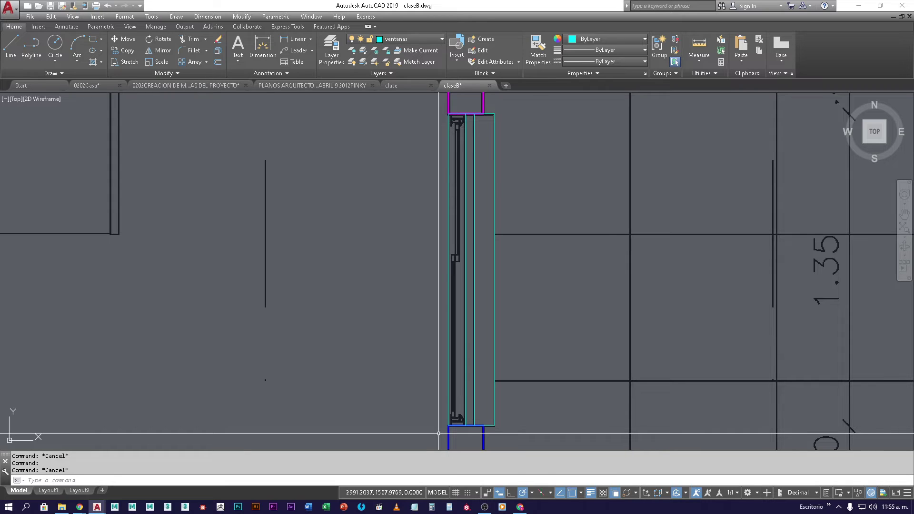
# Switch to File Explorer and open the image PrimerPiso-Model.png from the EAL > acad > planos folder.
pyautogui.scroll(12, 438, 432)
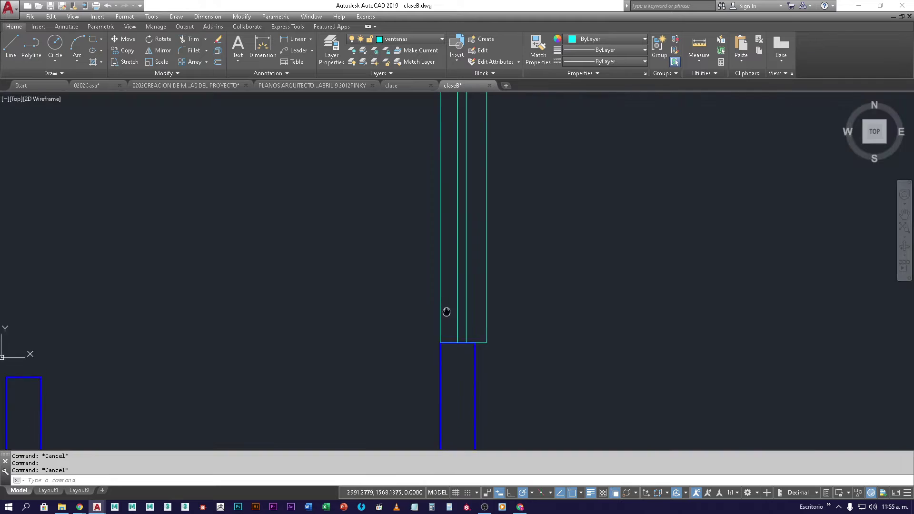
pyautogui.scroll(-5, 433, 292)
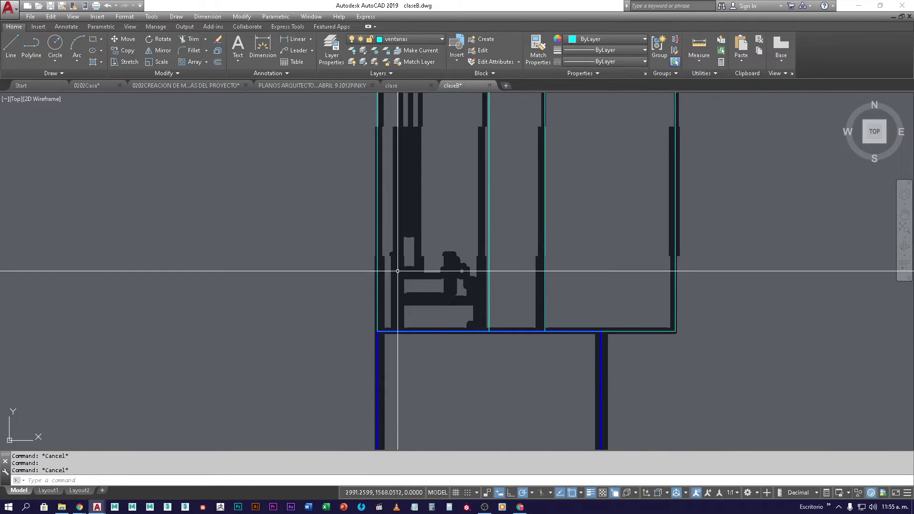
pyautogui.click(62, 507)
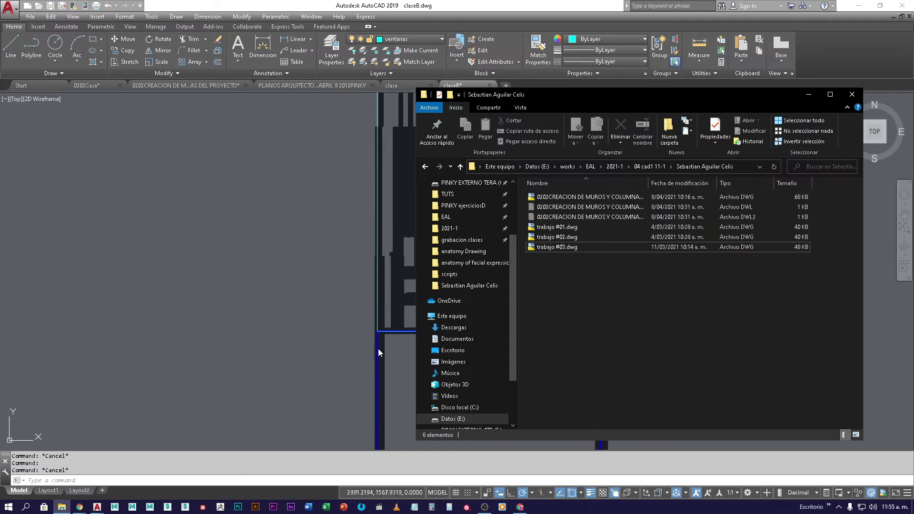
pyautogui.click(460, 166)
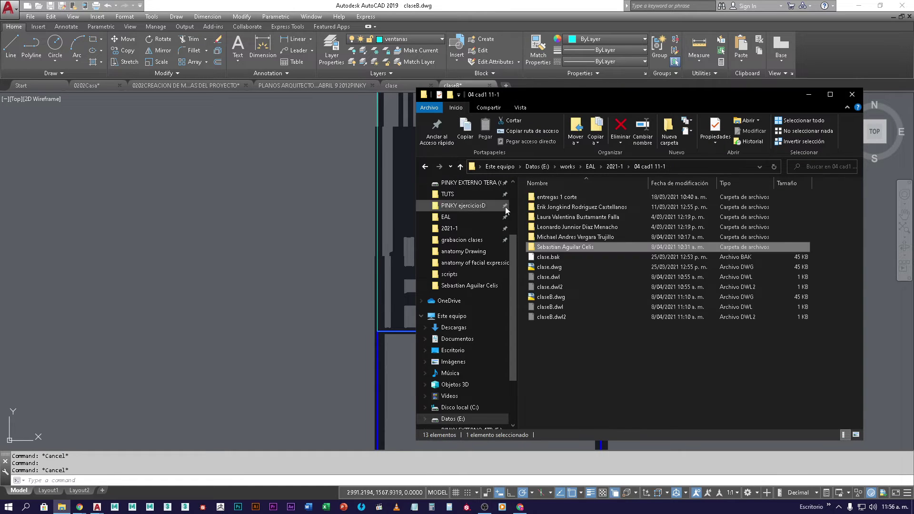
pyautogui.click(459, 167)
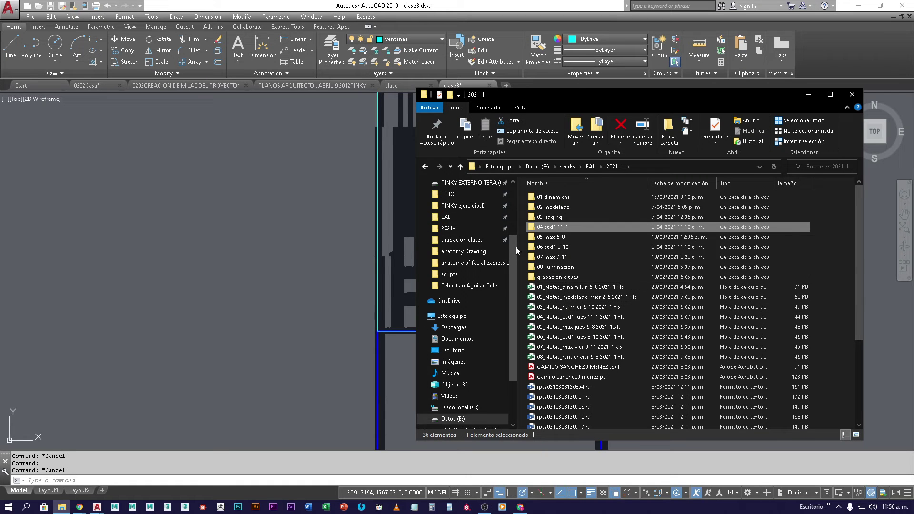
pyautogui.click(460, 166)
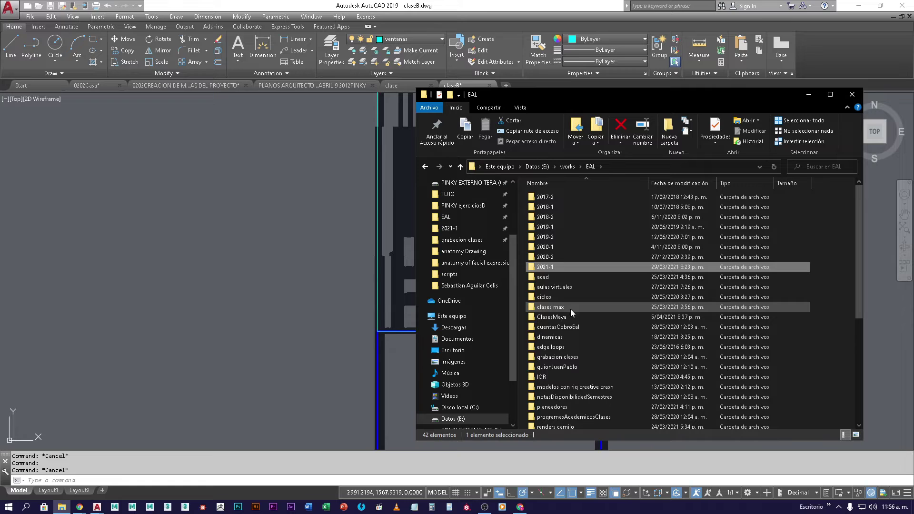
pyautogui.click(568, 276)
pyautogui.doubleClick(568, 276)
pyautogui.doubleClick(548, 197)
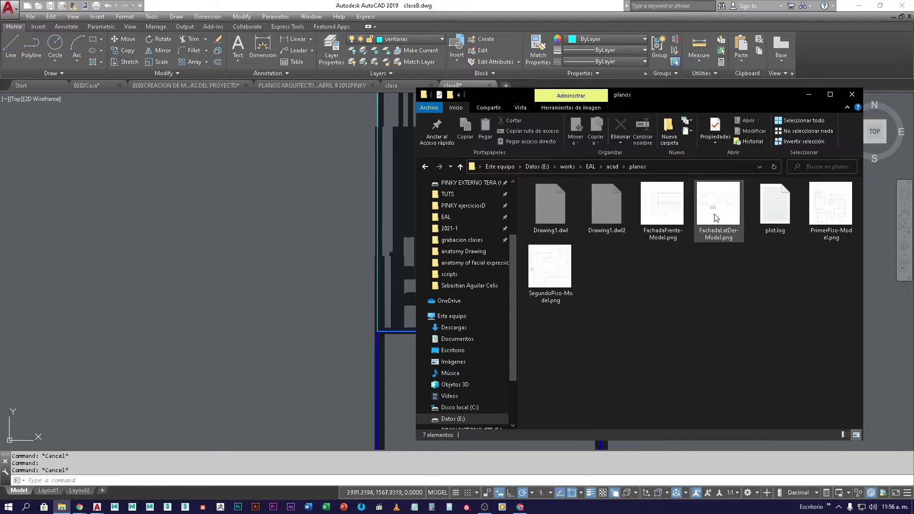
pyautogui.doubleClick(833, 214)
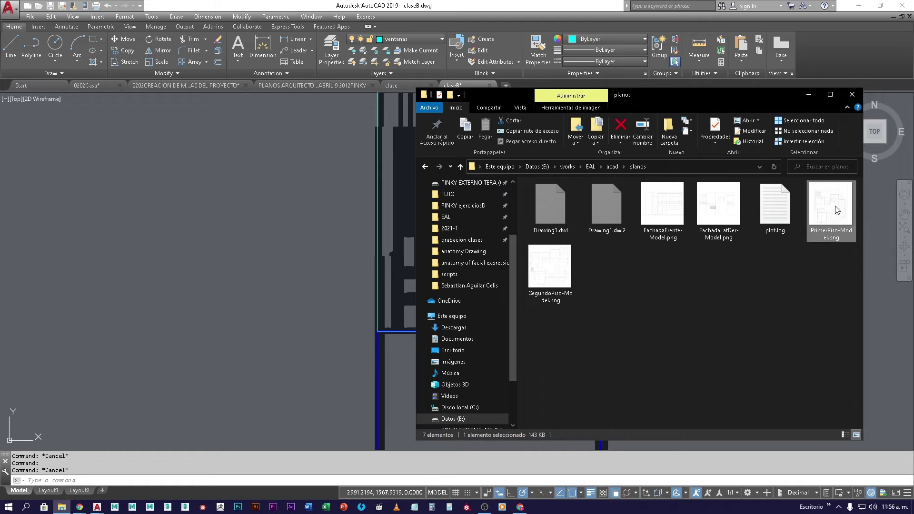
# Examine the upper end of the 1.35 bedroom window in the first-floor plan image and close the photo viewer.
pyautogui.scroll(3, 478, 353)
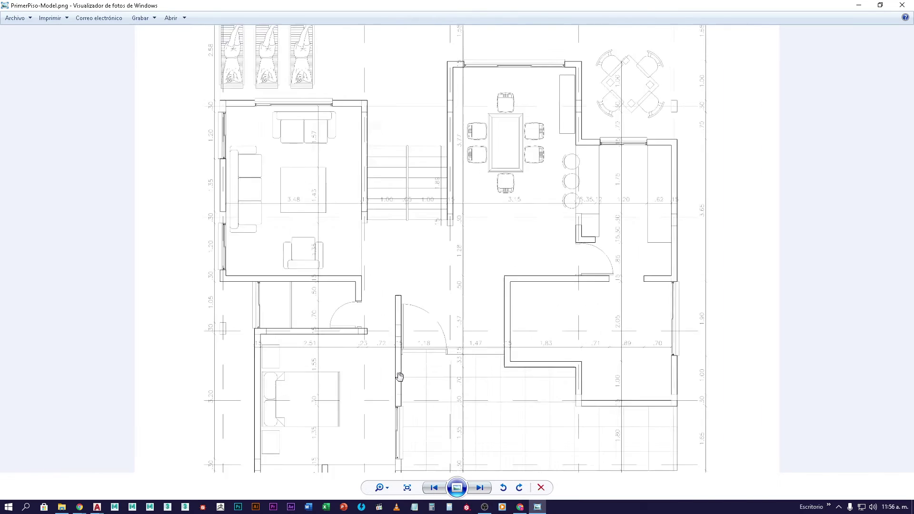
pyautogui.scroll(3, 465, 333)
pyautogui.moveTo(356, 424); pyautogui.dragTo(443, 259)
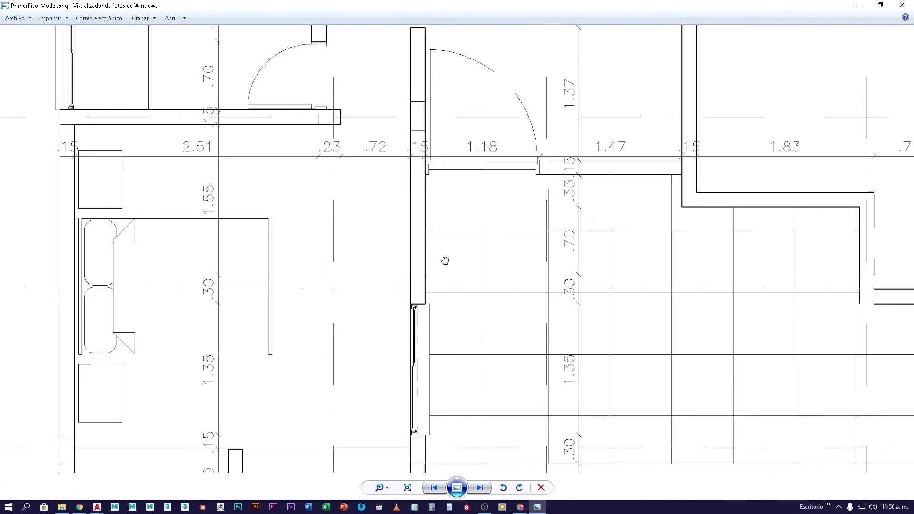
pyautogui.scroll(5, 471, 191)
pyautogui.scroll(3, 475, 178)
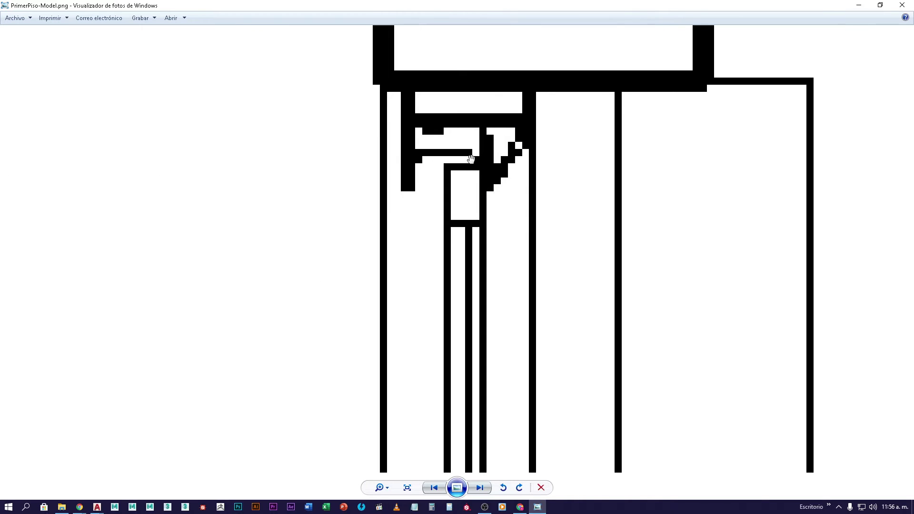
pyautogui.click(901, 5)
# Reopen the bloquesDynCamilo drawing from the recent documents.
pyautogui.click(41, 96)
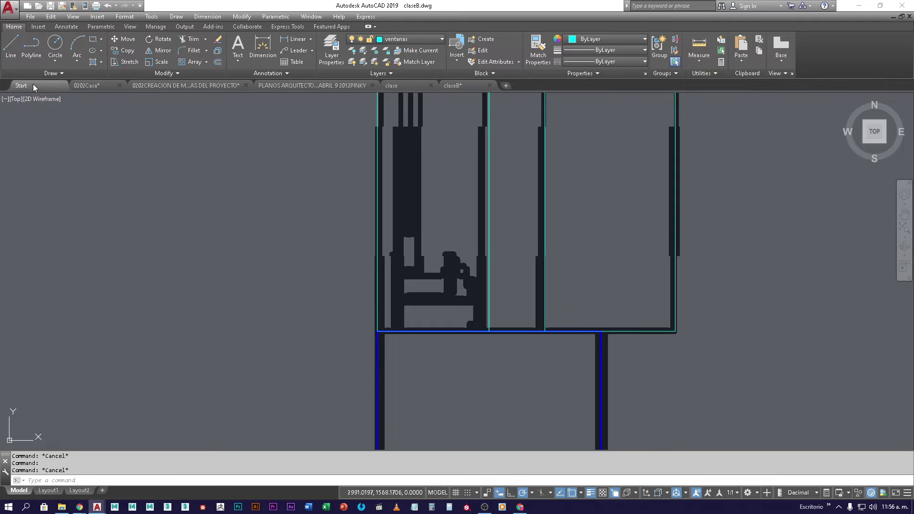
pyautogui.click(29, 85)
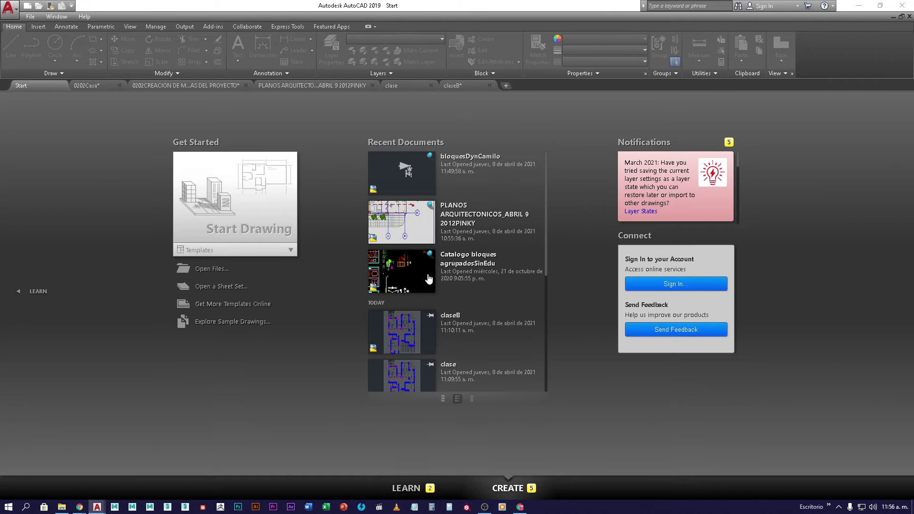
pyautogui.click(402, 184)
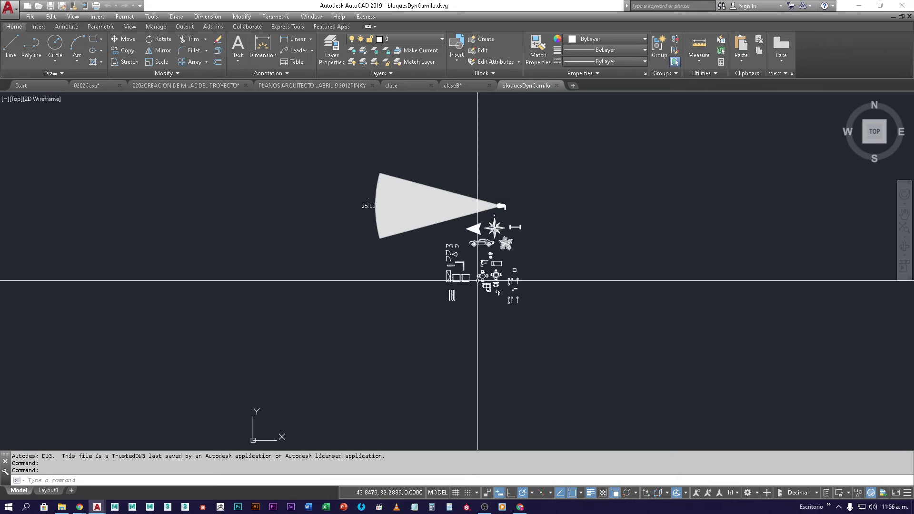
pyautogui.scroll(10, 460, 271)
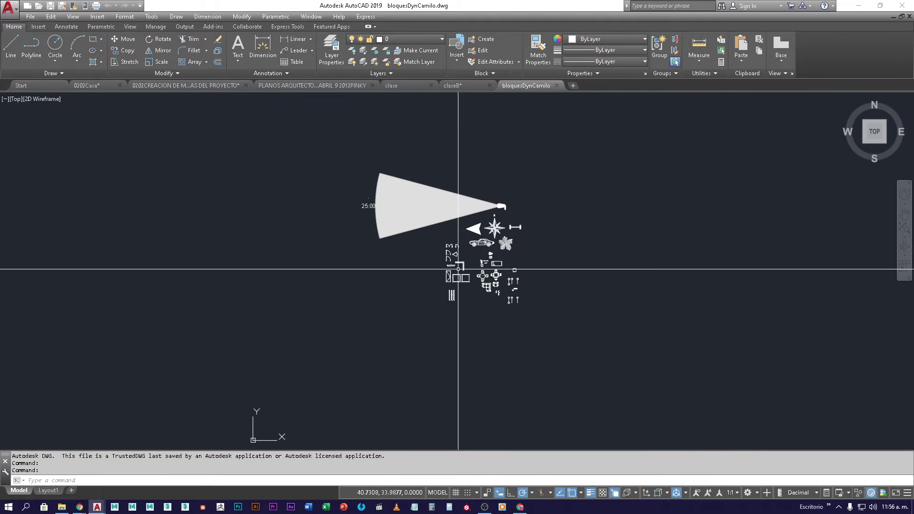
# Examine the aluminium profiles at both ends of the 1.50 sliding window block and the sash lines running between them.
pyautogui.moveTo(444, 302); pyautogui.dragTo(382, 364, button='middle')
pyautogui.scroll(8, 382, 364)
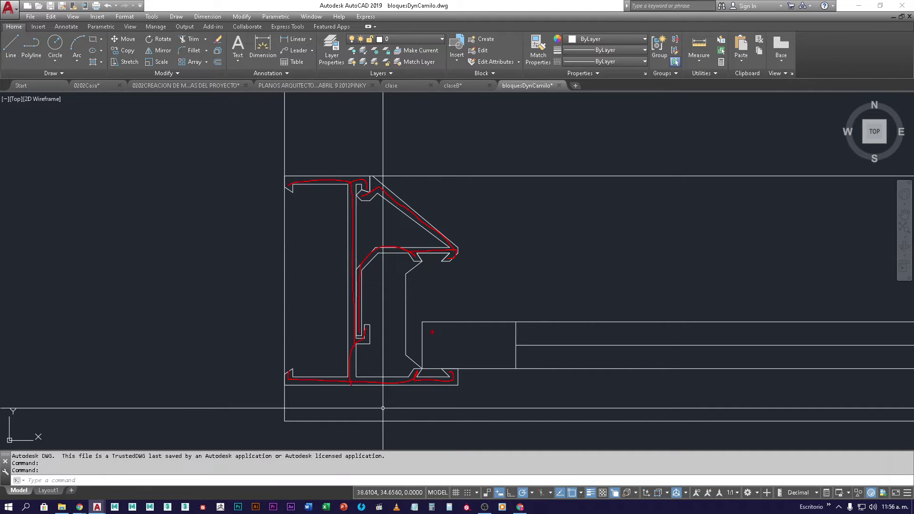
pyautogui.moveTo(427, 346)
pyautogui.mouseDown()
pyautogui.moveTo(475, 328)
pyautogui.moveTo(444, 353)
pyautogui.moveTo(455, 359)
pyautogui.moveTo(501, 330)
pyautogui.moveTo(494, 353)
pyautogui.mouseUp()
pyautogui.moveTo(561, 343); pyautogui.dragTo(611, 342)
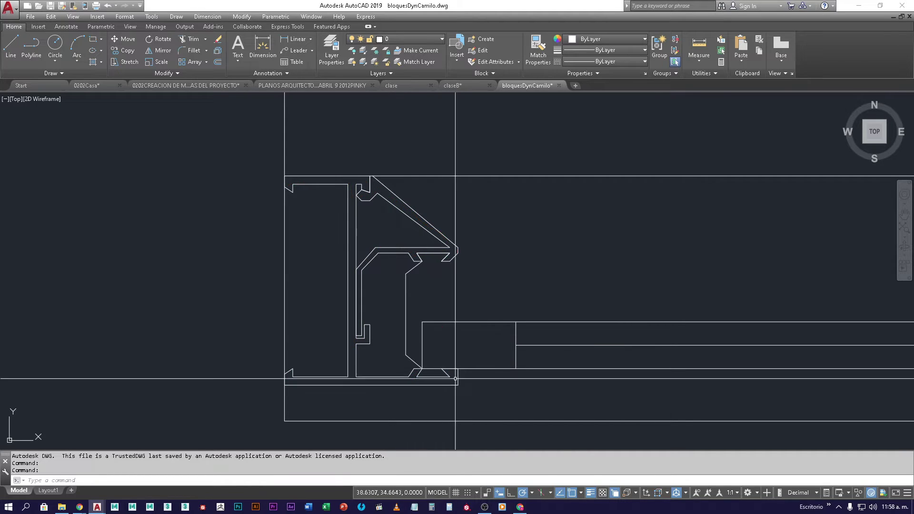
pyautogui.scroll(-3, 333, 409)
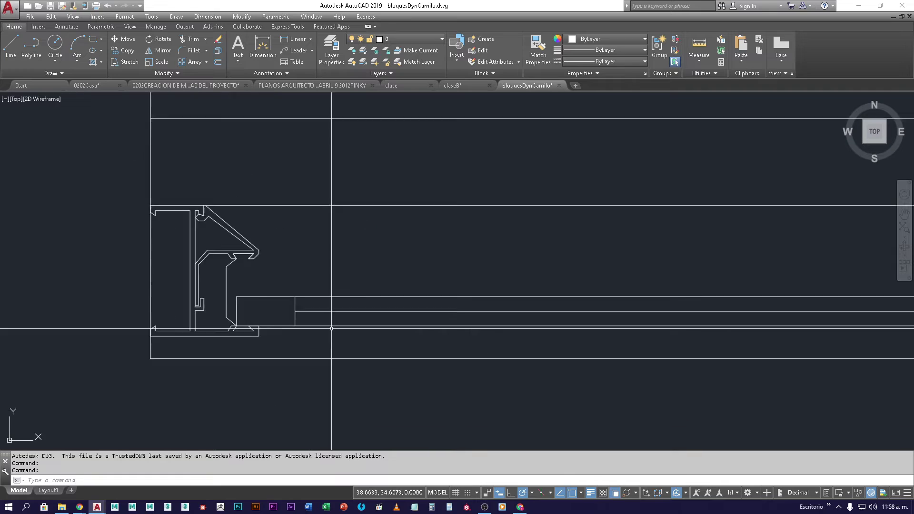
pyautogui.moveTo(538, 314)
pyautogui.mouseDown(button='middle')
pyautogui.moveTo(599, 314)
pyautogui.moveTo(310, 315)
pyautogui.mouseUp(button='middle')
pyautogui.scroll(-2, 604, 315)
pyautogui.moveTo(604, 315); pyautogui.dragTo(232, 318, button='middle')
pyautogui.scroll(2, 526, 324)
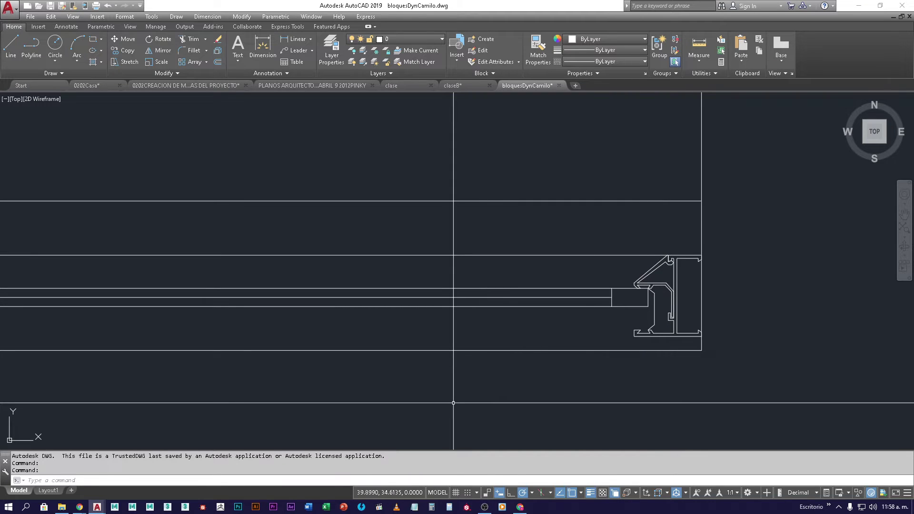
pyautogui.scroll(-3, 367, 351)
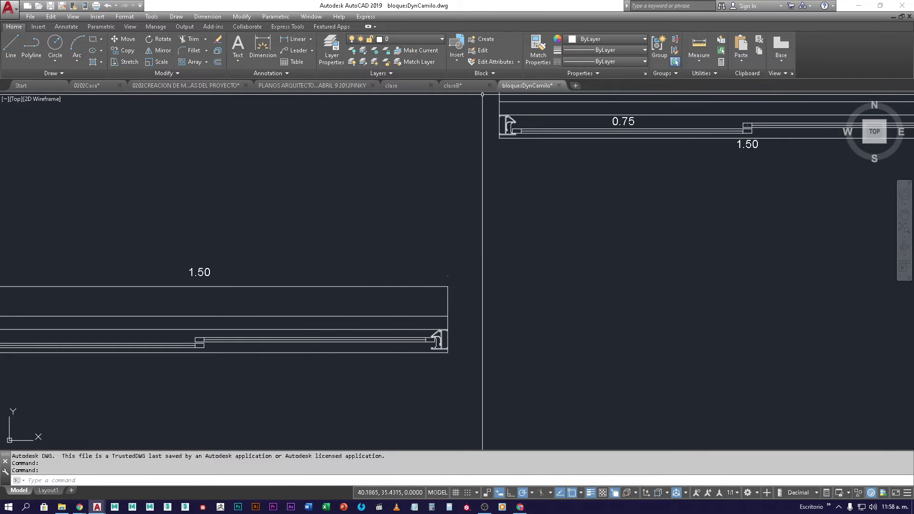
# Switch to the claseB drawing and examine the 1.18 door's jamb where it meets the 1.47 wall.
pyautogui.click(458, 86)
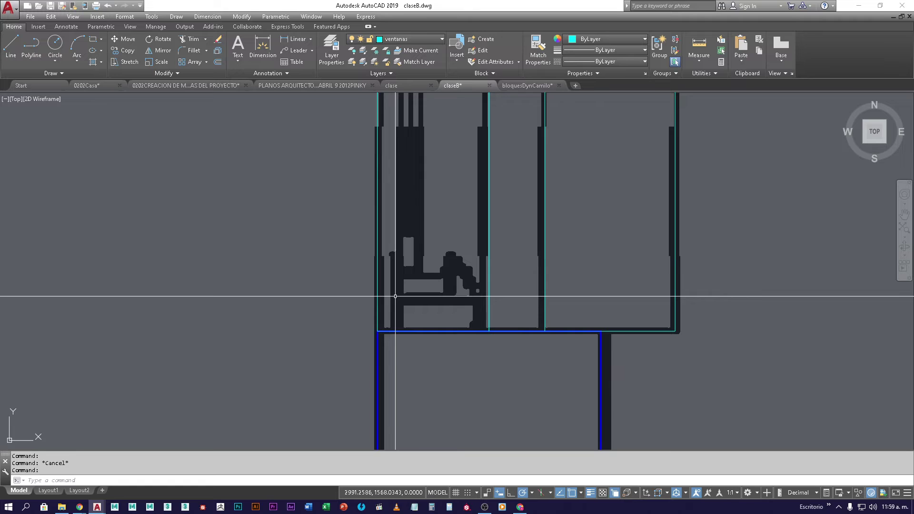
pyautogui.scroll(-5, 395, 296)
pyautogui.moveTo(645, 326); pyautogui.dragTo(373, 328, button='middle')
pyautogui.scroll(3, 414, 326)
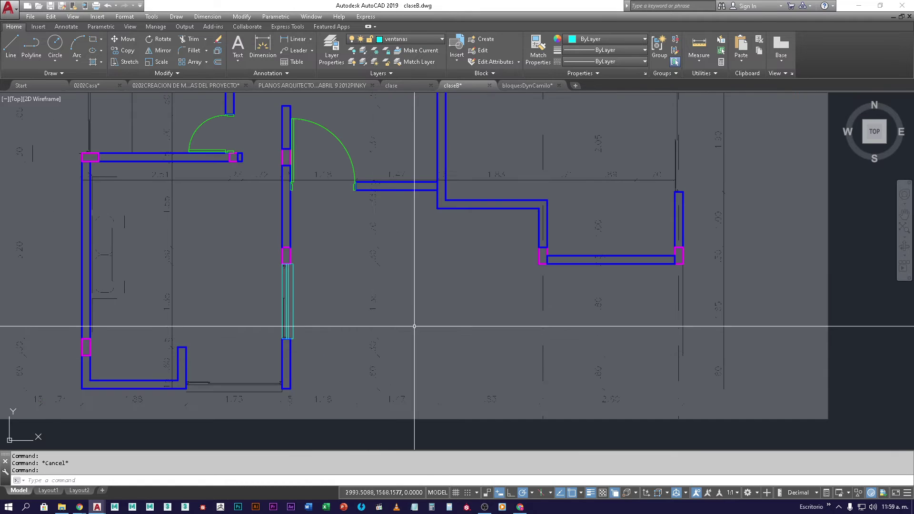
pyautogui.scroll(5, 413, 333)
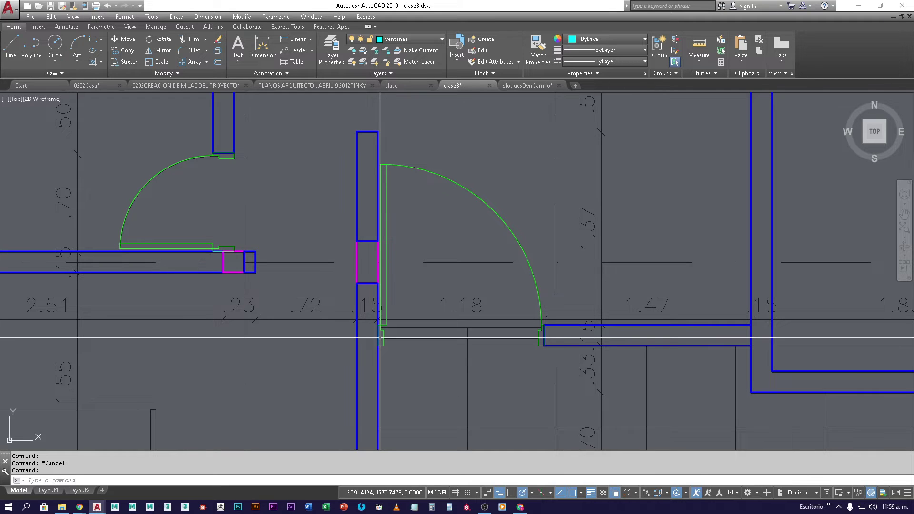
pyautogui.scroll(10, 542, 335)
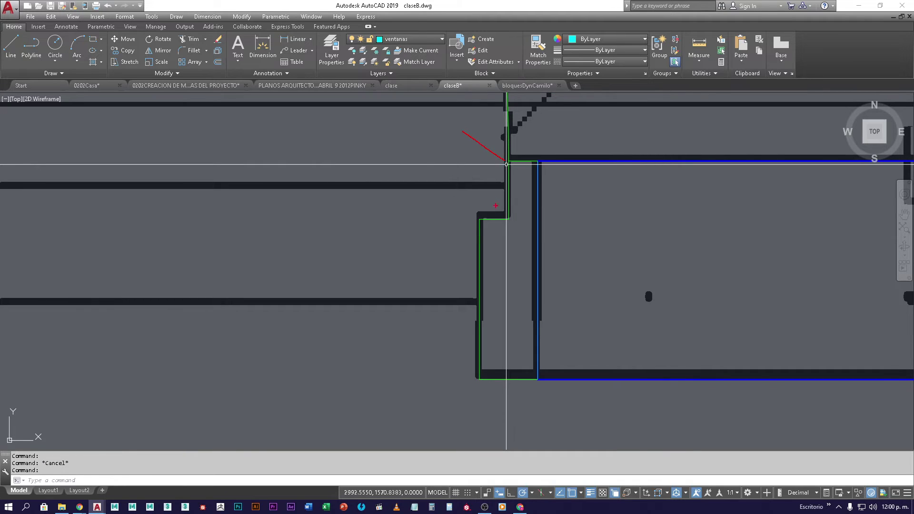
# Mark the door jamb's sides with freehand red annotations, label the rebate 0.04, and clear the markings.
pyautogui.moveTo(506, 218)
pyautogui.mouseDown()
pyautogui.moveTo(469, 184)
pyautogui.moveTo(466, 134)
pyautogui.mouseUp()
pyautogui.moveTo(408, 161)
pyautogui.mouseDown()
pyautogui.moveTo(440, 161)
pyautogui.moveTo(453, 146)
pyautogui.moveTo(459, 168)
pyautogui.mouseUp()
pyautogui.moveTo(479, 381); pyautogui.dragTo(458, 405)
pyautogui.moveTo(532, 385)
pyautogui.mouseDown()
pyautogui.moveTo(513, 407)
pyautogui.moveTo(495, 406)
pyautogui.mouseUp()
pyautogui.moveTo(403, 189)
pyautogui.mouseDown()
pyautogui.moveTo(385, 267)
pyautogui.moveTo(392, 375)
pyautogui.moveTo(408, 403)
pyautogui.moveTo(454, 413)
pyautogui.mouseUp()
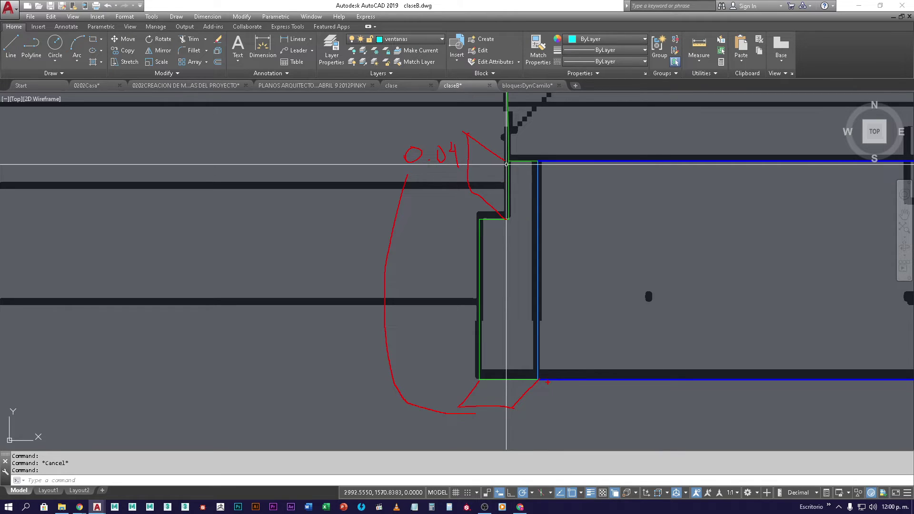
pyautogui.moveTo(512, 150)
pyautogui.mouseDown()
pyautogui.moveTo(520, 138)
pyautogui.moveTo(541, 157)
pyautogui.moveTo(551, 143)
pyautogui.moveTo(530, 141)
pyautogui.moveTo(553, 146)
pyautogui.mouseUp()
pyautogui.moveTo(478, 221); pyautogui.dragTo(457, 238)
pyautogui.moveTo(508, 219); pyautogui.dragTo(497, 235)
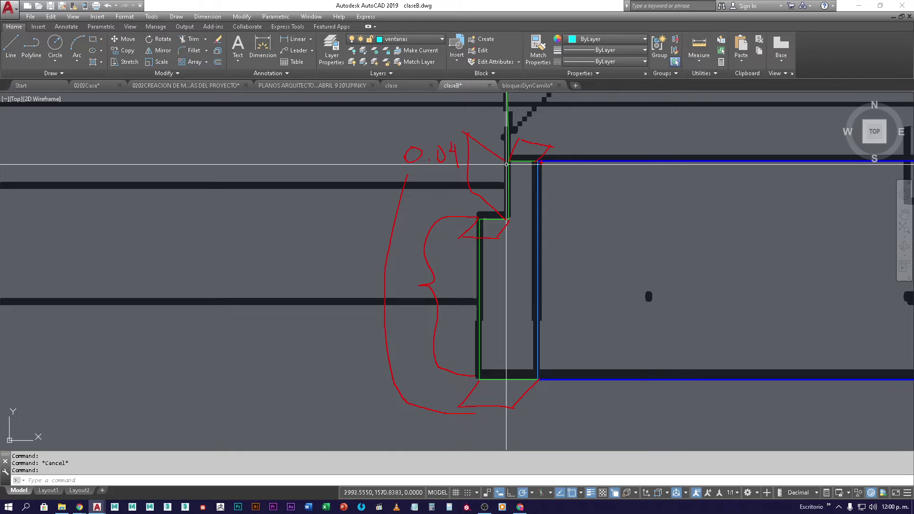
pyautogui.moveTo(539, 163); pyautogui.dragTo(601, 224)
pyautogui.moveTo(606, 419); pyautogui.dragTo(609, 318)
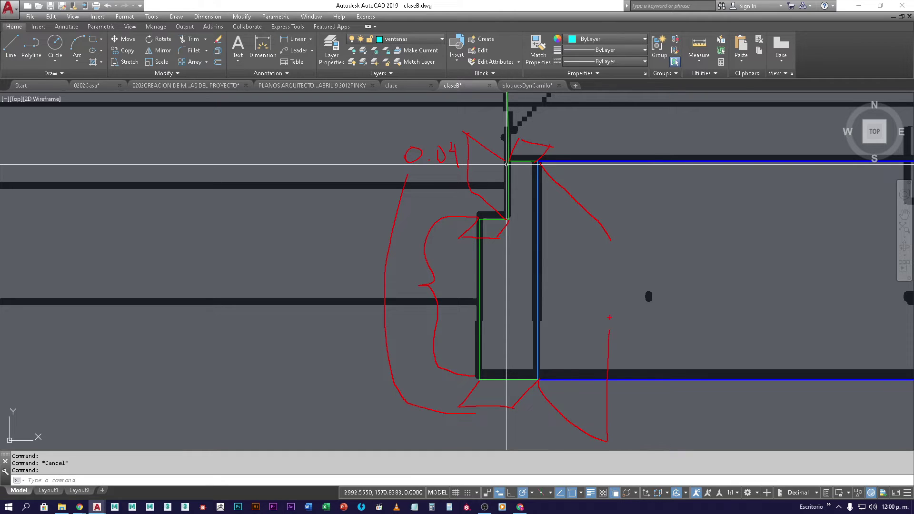
pyautogui.moveTo(612, 242); pyautogui.dragTo(607, 296)
pyautogui.press('Escape')
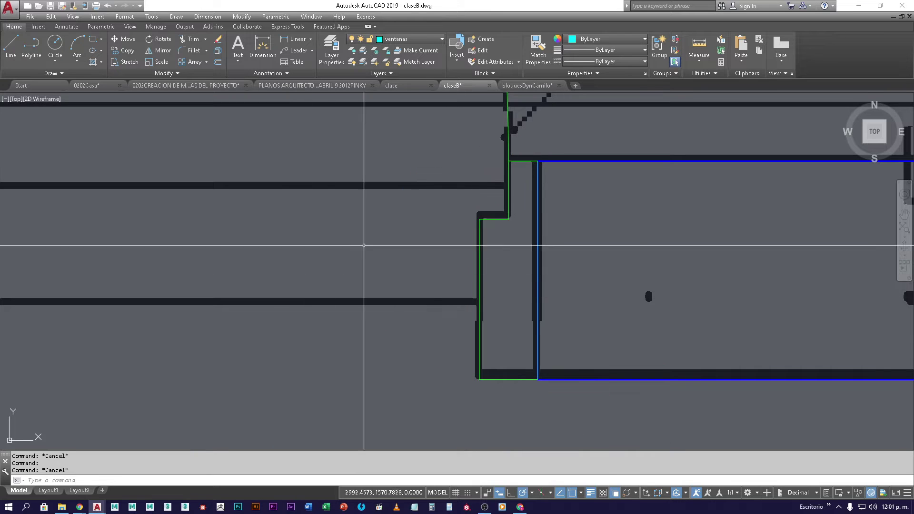
# Try a rectangle 0.05 high across the frame strip at the lower end of the 1.35 window, starting at the wall corner.
pyautogui.scroll(-5, 418, 220)
pyautogui.scroll(-4, 425, 219)
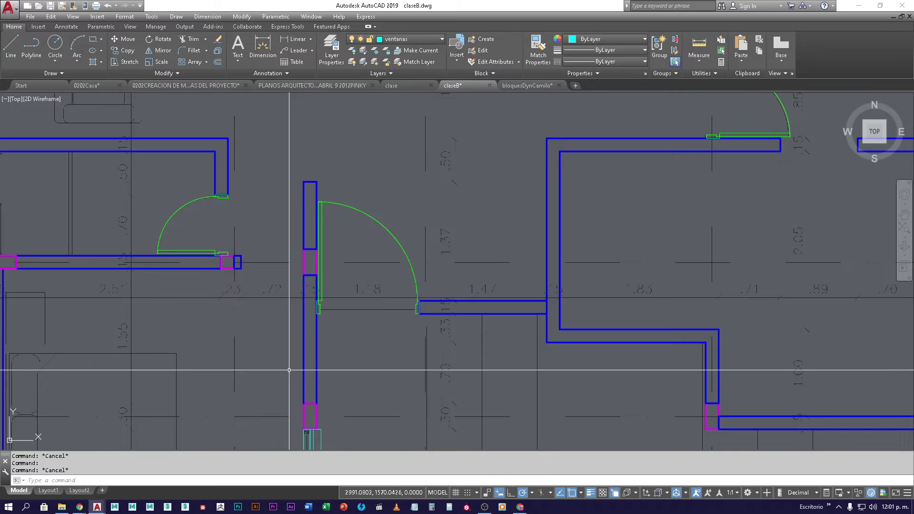
pyautogui.moveTo(289, 369); pyautogui.dragTo(432, 194, button='middle')
pyautogui.scroll(4, 486, 235)
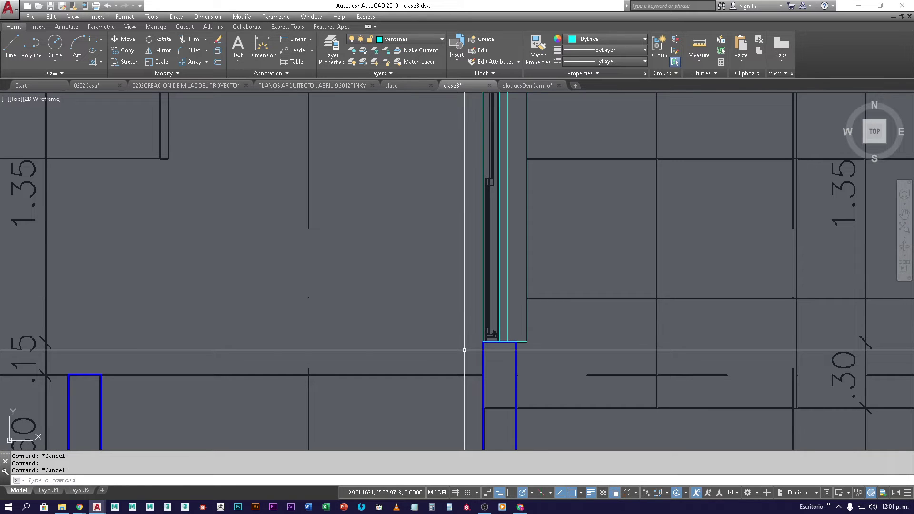
pyautogui.scroll(2, 464, 349)
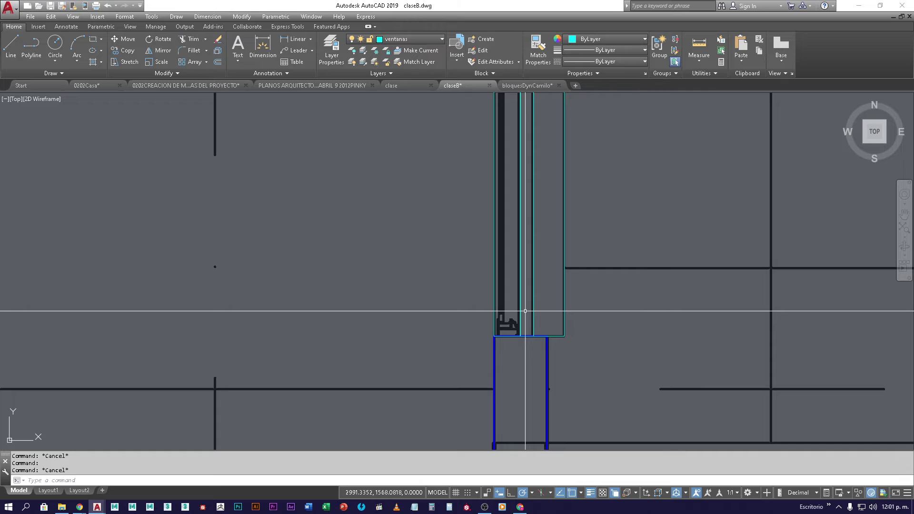
pyautogui.write('rec')
pyautogui.press('Return')
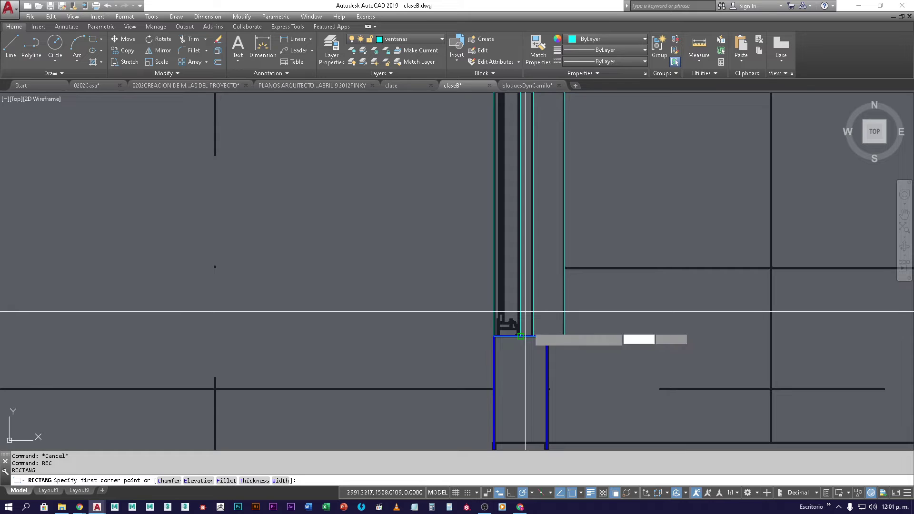
pyautogui.scroll(4, 493, 339)
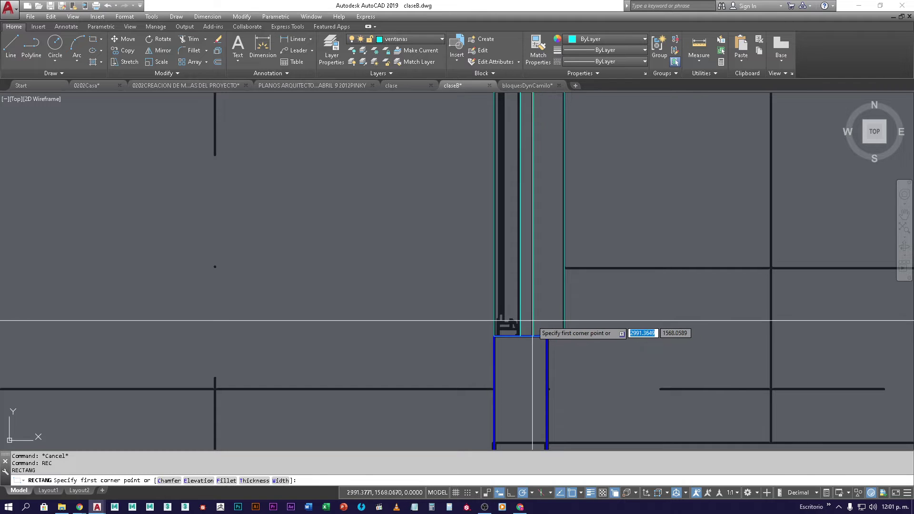
pyautogui.click(493, 332)
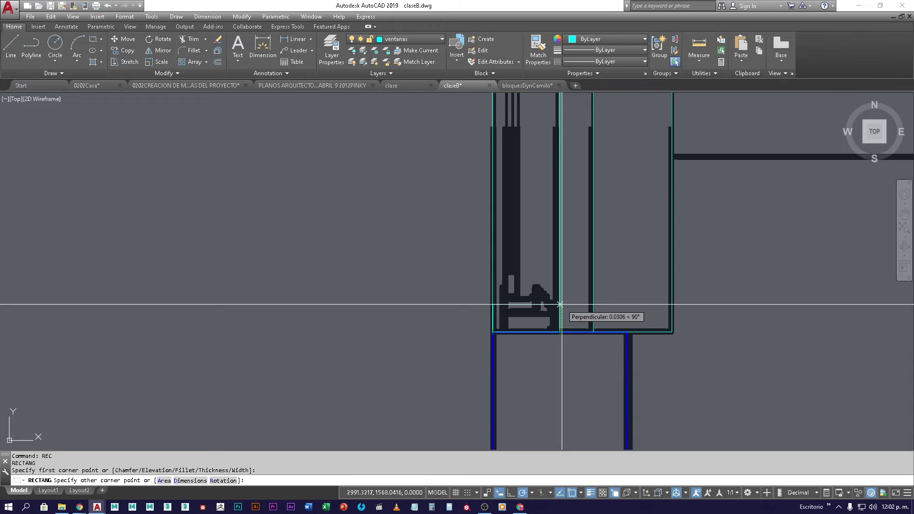
pyautogui.write('.05')
pyautogui.press('Return')
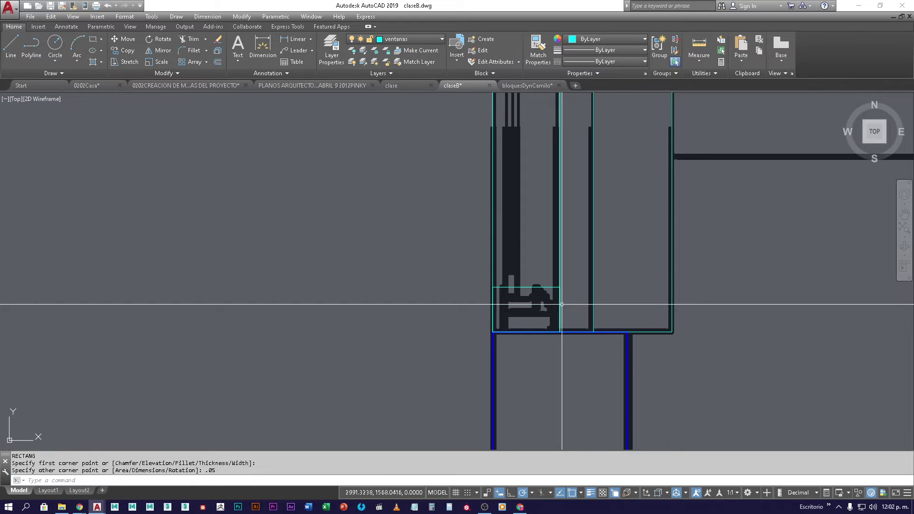
# Erase the 0.05-high rectangle at the lower end of the window frame.
pyautogui.click(555, 291)
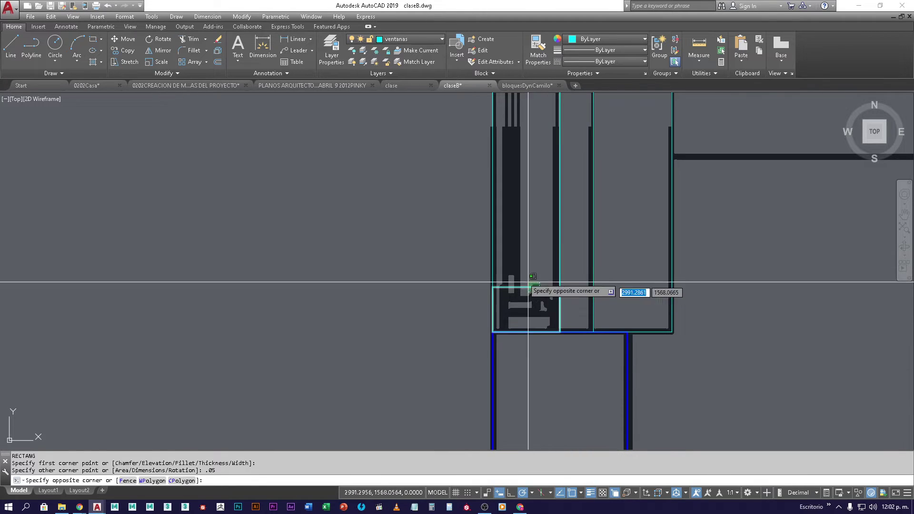
pyautogui.click(507, 281)
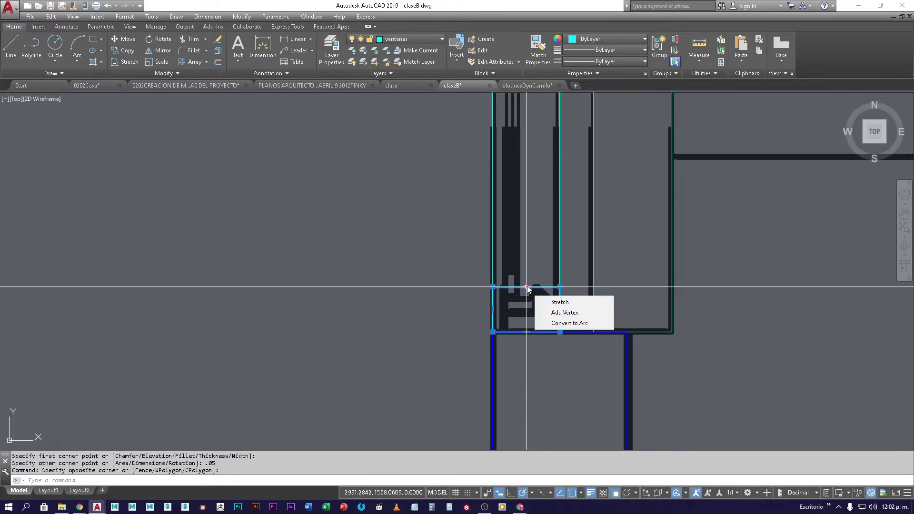
pyautogui.press('Delete')
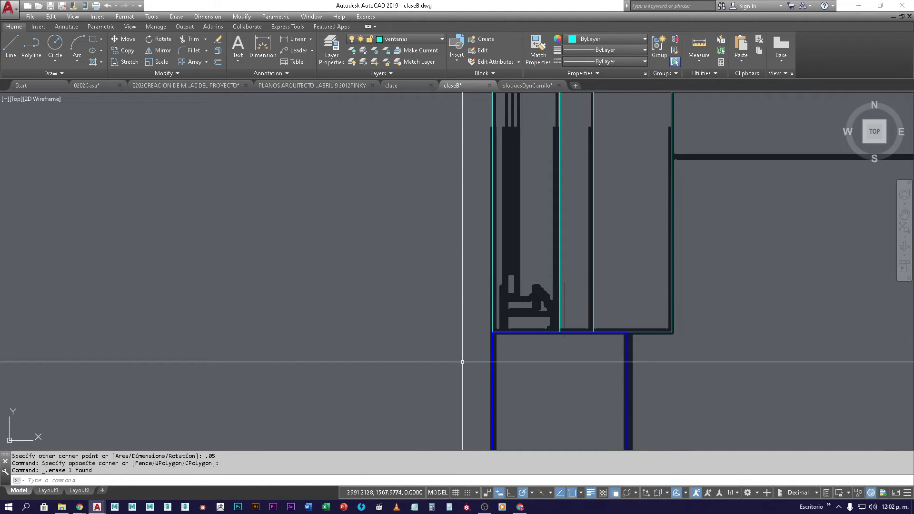
# Draw a rectangle 0.025 high across the frame strip's lower end, resting on the wall edge.
pyautogui.write('rec')
pyautogui.press('Return')
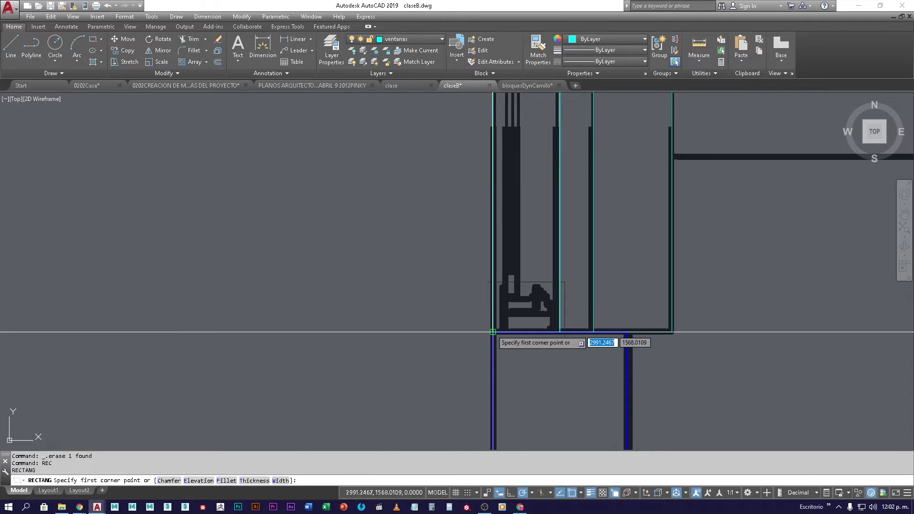
pyautogui.click(560, 332)
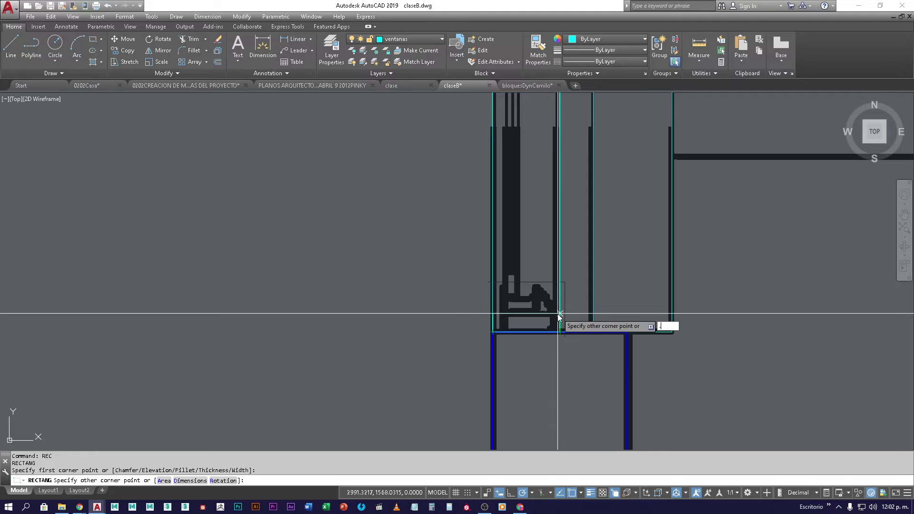
pyautogui.press('Return')
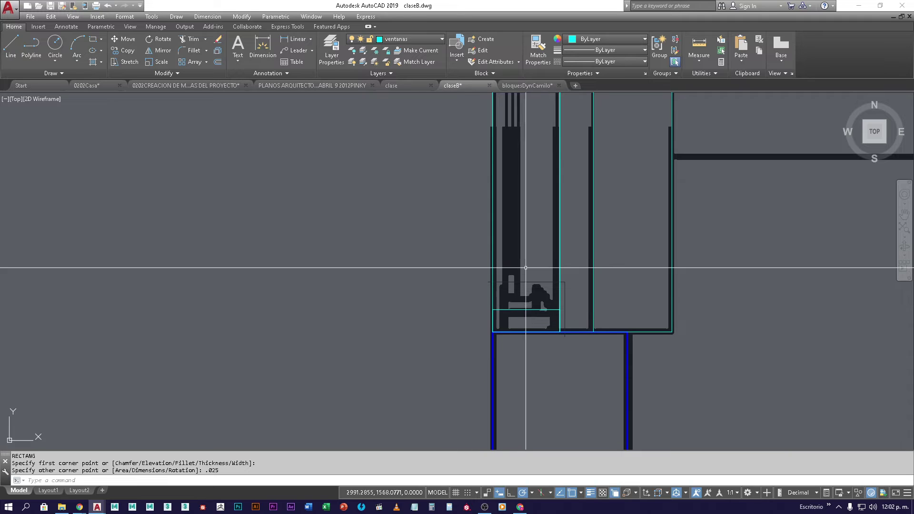
# Copy the 0.025-high rectangle directly above itself, from its lower wall-side corner to its upper one.
pyautogui.click(526, 310)
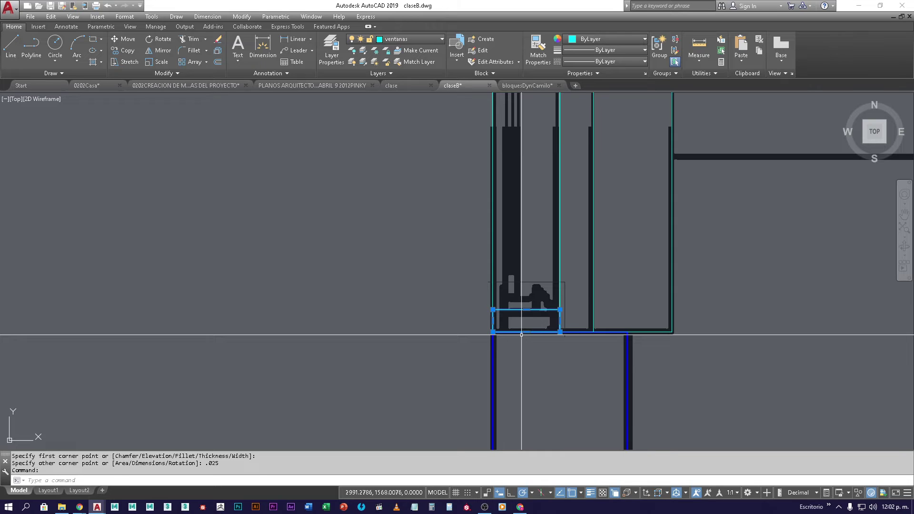
pyautogui.write('co')
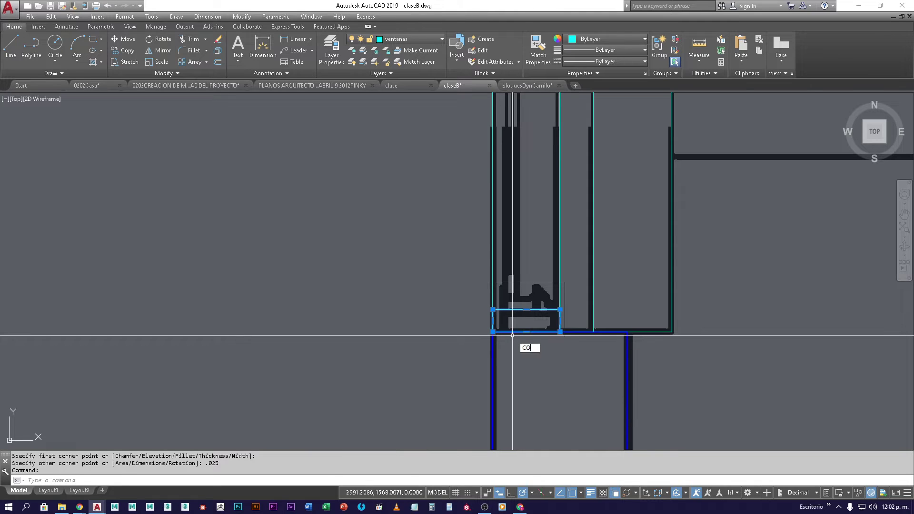
pyautogui.press('Return')
pyautogui.click(493, 331)
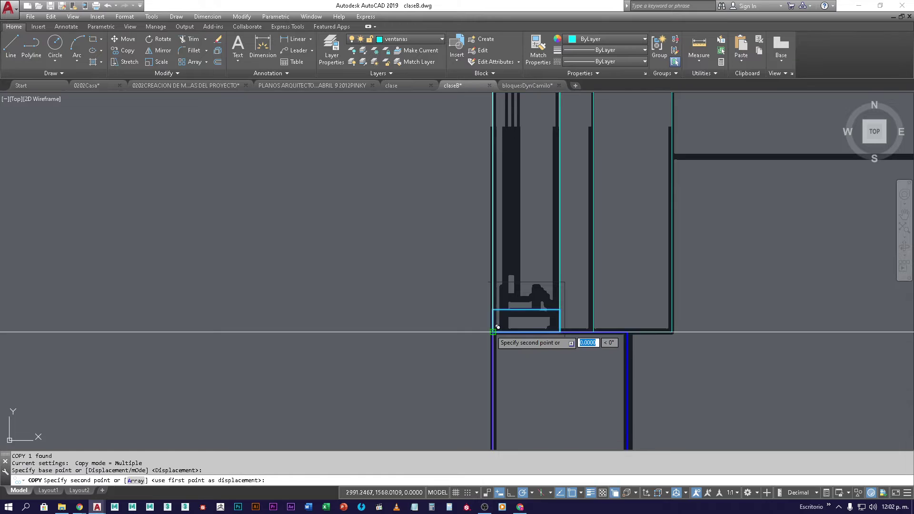
pyautogui.click(493, 309)
pyautogui.press('Escape')
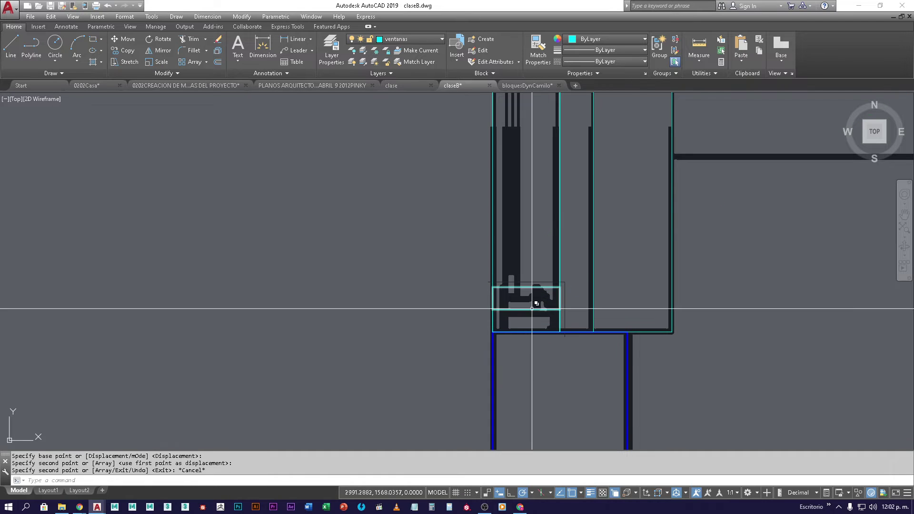
# Draw one rectangle enclosing both stacked 0.025-high rectangles at the frame's lower end.
pyautogui.write('rec')
pyautogui.press('Return')
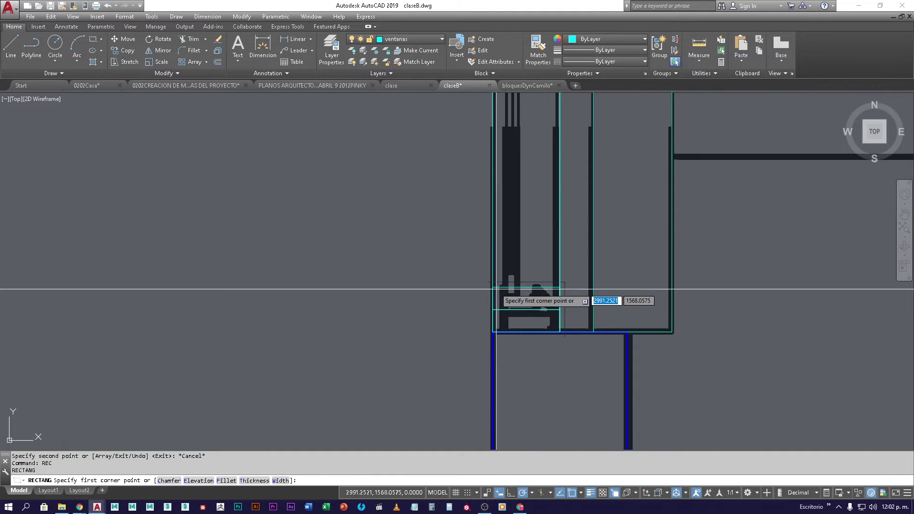
pyautogui.click(511, 301)
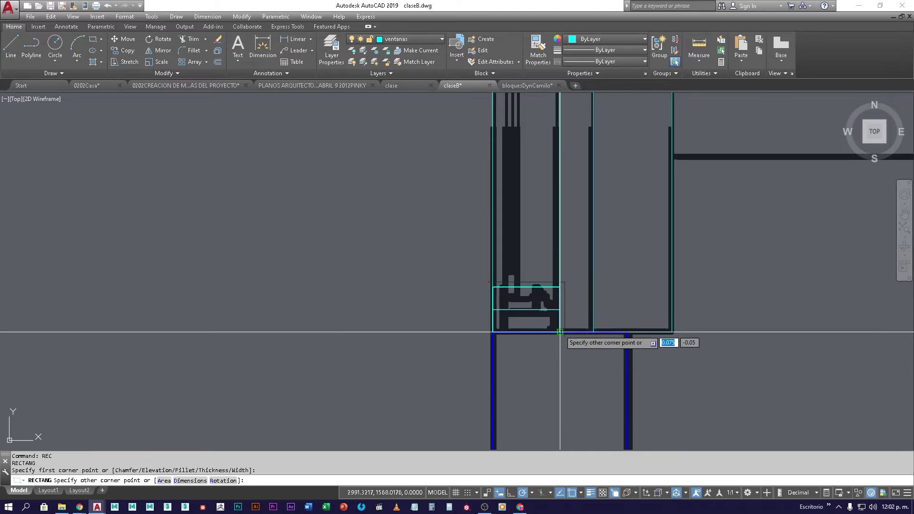
pyautogui.press('Escape')
# Erase the two stacked 0.025-high rectangles and select the remaining enclosing rectangle.
pyautogui.click(533, 309)
pyautogui.click(520, 288)
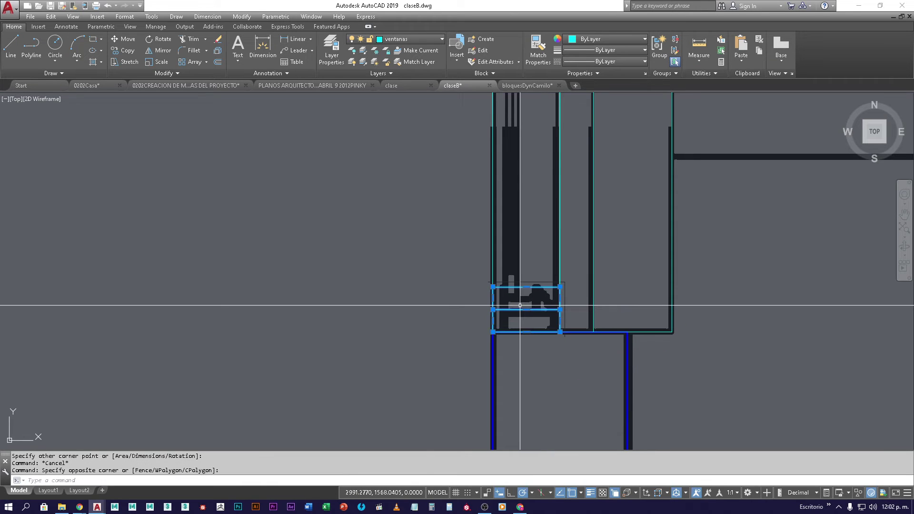
pyautogui.press('Delete')
pyautogui.click(533, 296)
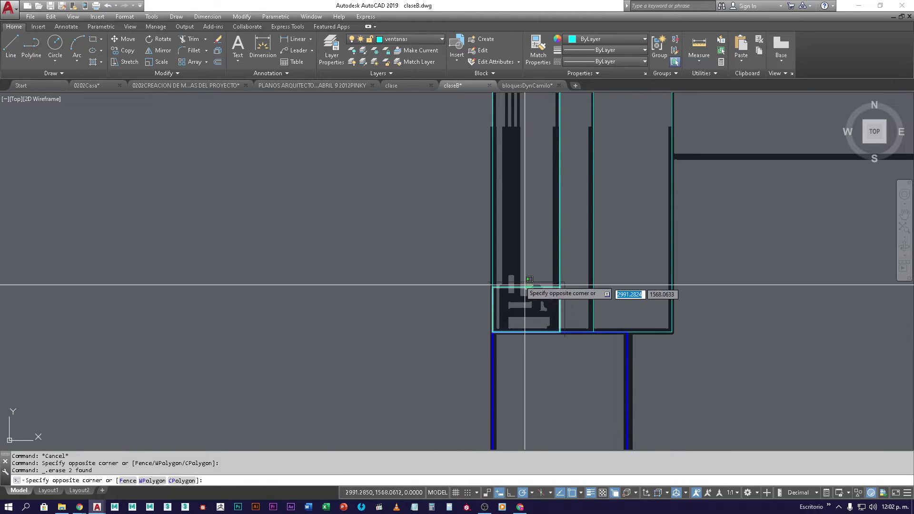
pyautogui.click(520, 286)
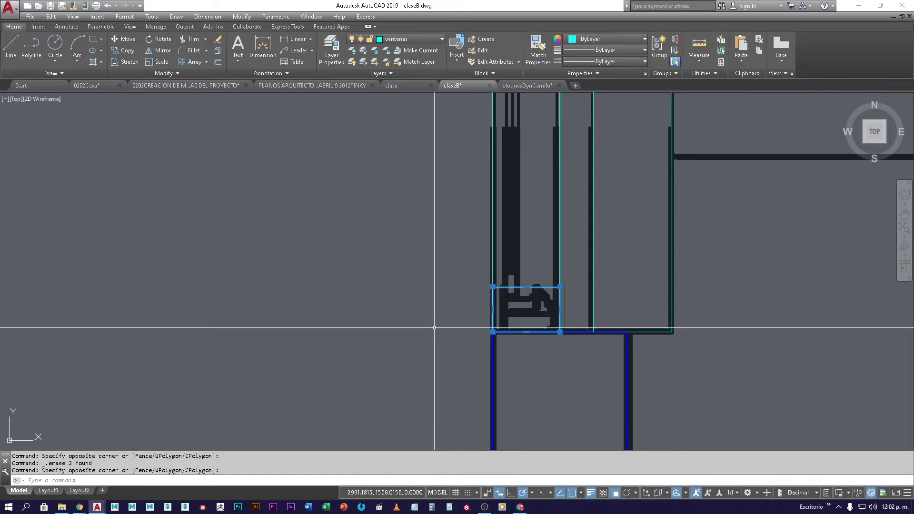
# Measure the height of the rectangle at the window frame's lower end.
pyautogui.press('Escape')
pyautogui.press('Escape')
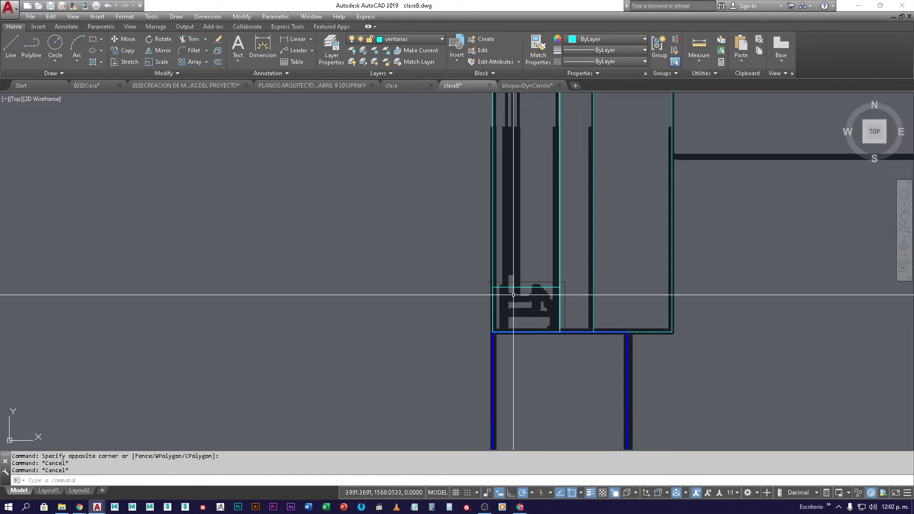
pyautogui.click(504, 282)
pyautogui.click(490, 329)
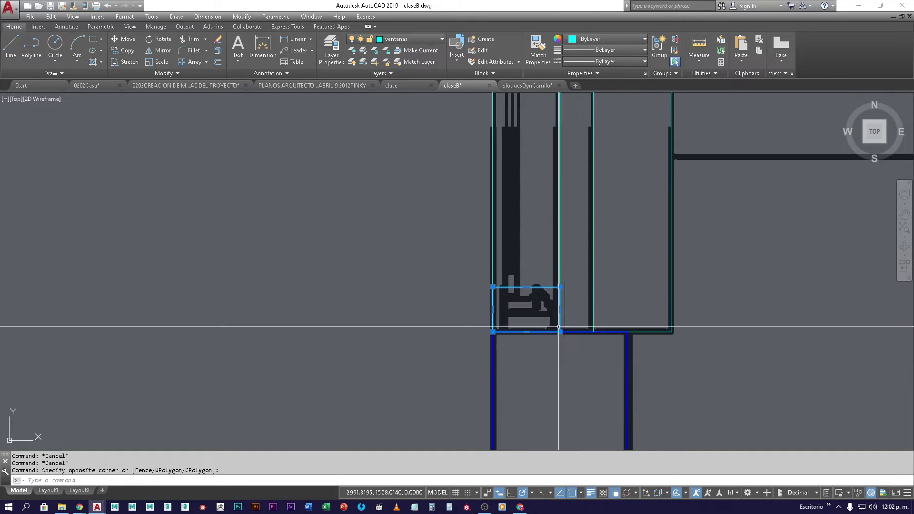
pyautogui.press('Return')
pyautogui.click(559, 287)
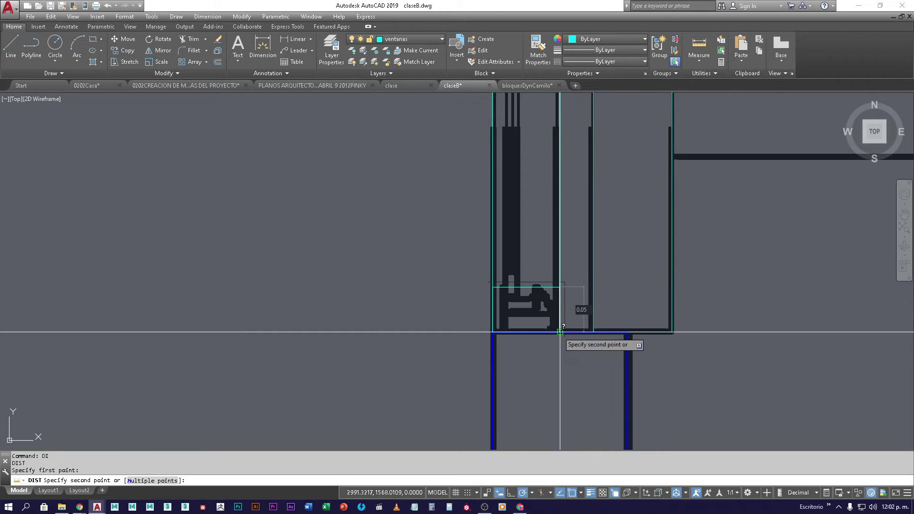
pyautogui.press('Escape')
pyautogui.press('Escape')
# Copy the lower end rectangle from its upper-left corner to the frame strip's upper-left corner at the magenta column.
pyautogui.click(521, 273)
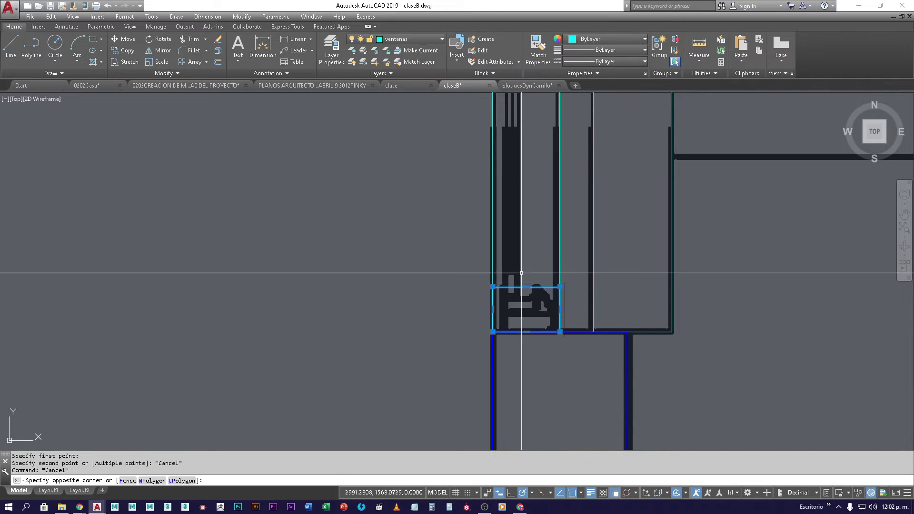
pyautogui.click(521, 273)
pyautogui.write('co')
pyautogui.press('Return')
pyautogui.click(493, 287)
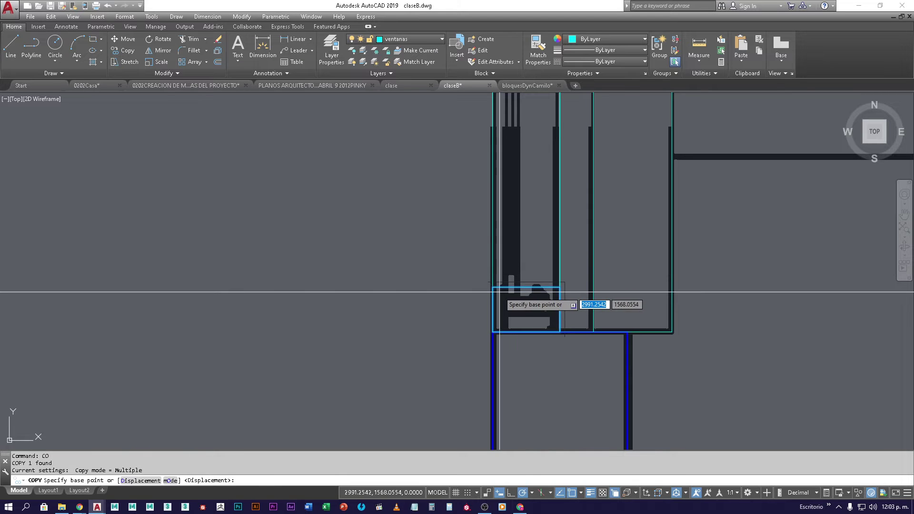
pyautogui.scroll(-5, 492, 287)
pyautogui.scroll(6, 501, 293)
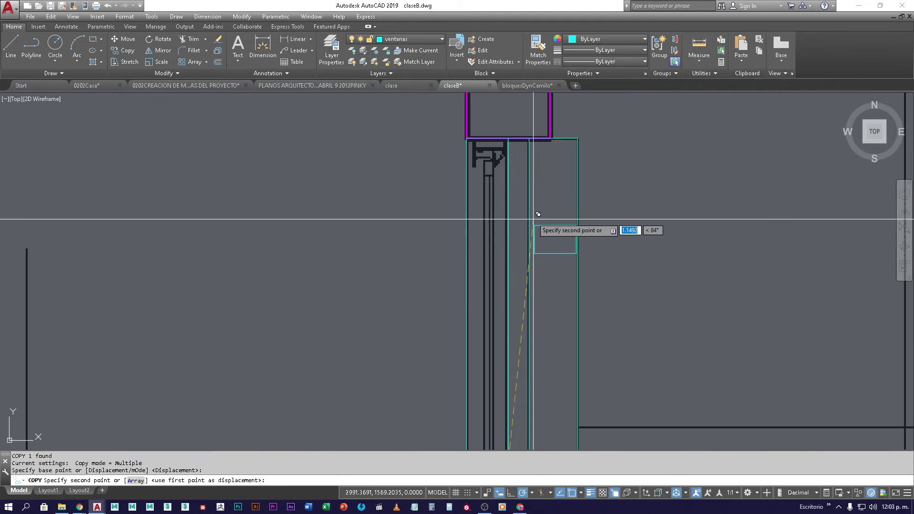
pyautogui.click(468, 137)
pyautogui.press('Escape')
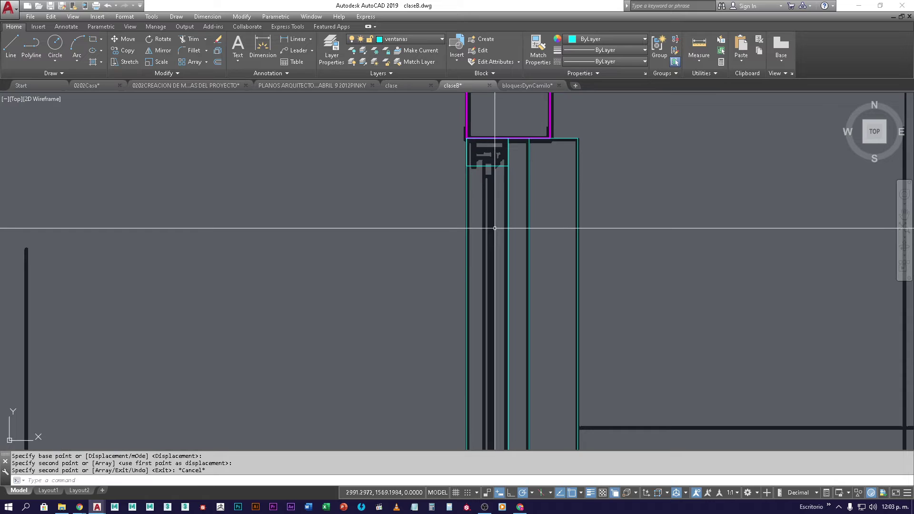
# Draw a vertical line joining the facing edge midpoints of the frame's upper and lower end rectangles.
pyautogui.write('l')
pyautogui.press('Return')
pyautogui.click(488, 166)
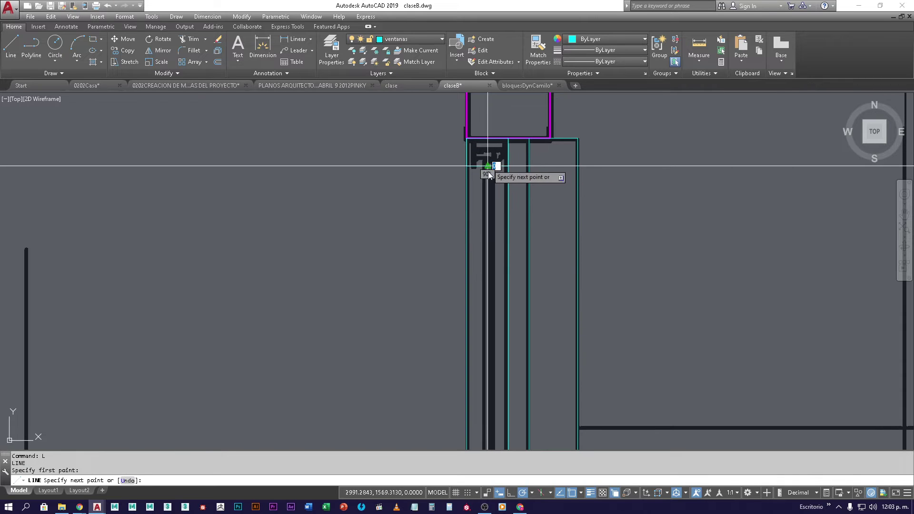
pyautogui.scroll(5, 499, 236)
pyautogui.moveTo(500, 236)
pyautogui.mouseDown(button='middle')
pyautogui.moveTo(487, 145)
pyautogui.moveTo(492, 187)
pyautogui.mouseUp(button='middle')
pyautogui.scroll(-3, 483, 349)
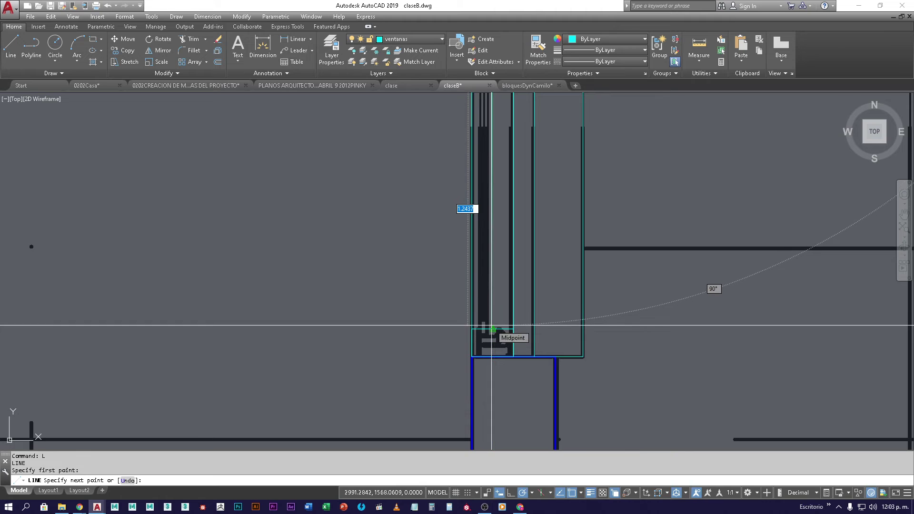
pyautogui.press('Escape')
pyautogui.write('o')
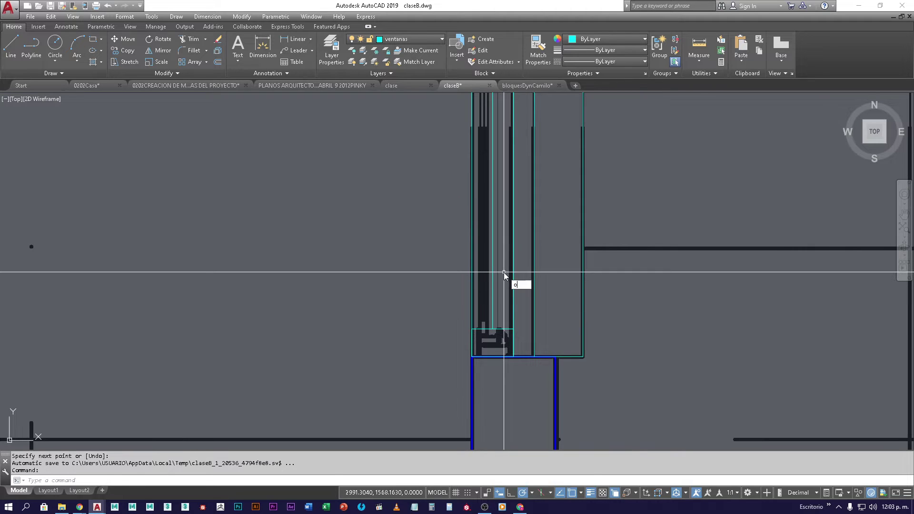
pyautogui.press('Return')
pyautogui.write('.0')
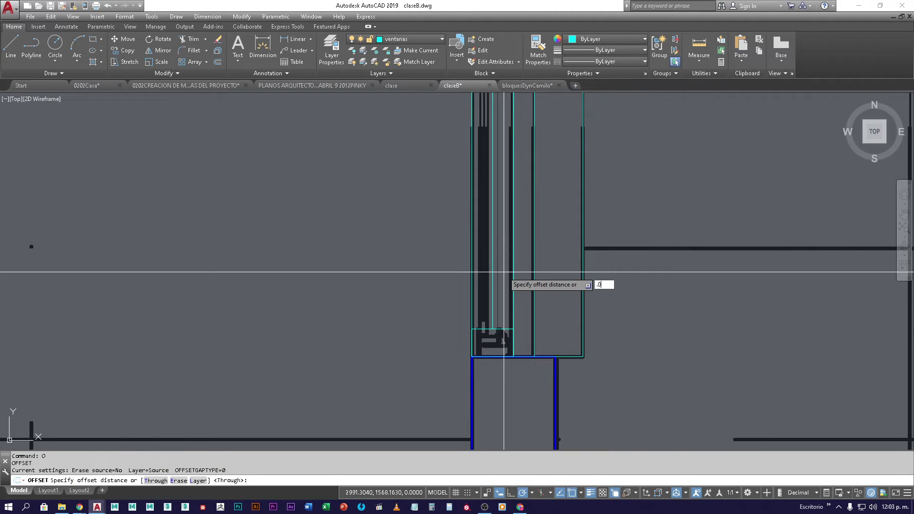
pyautogui.write('01')
pyautogui.press('Return')
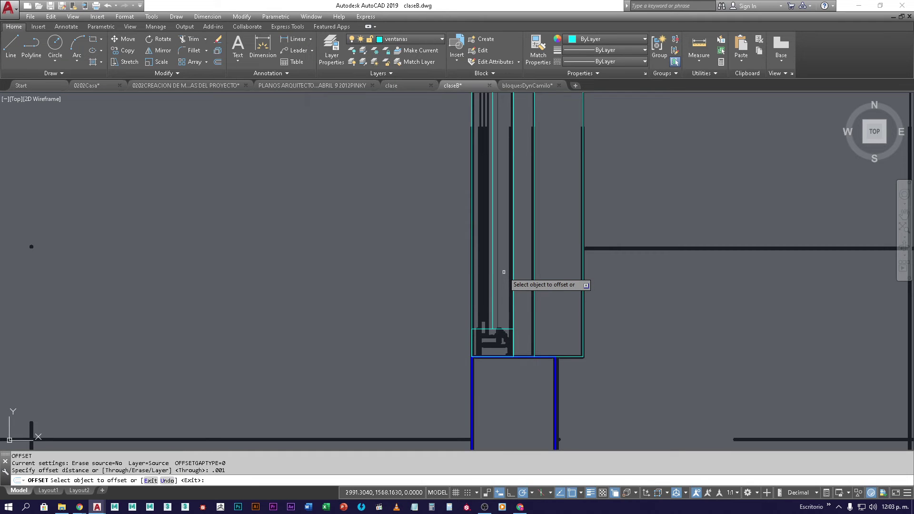
pyautogui.scroll(4, 488, 315)
pyautogui.click(505, 321)
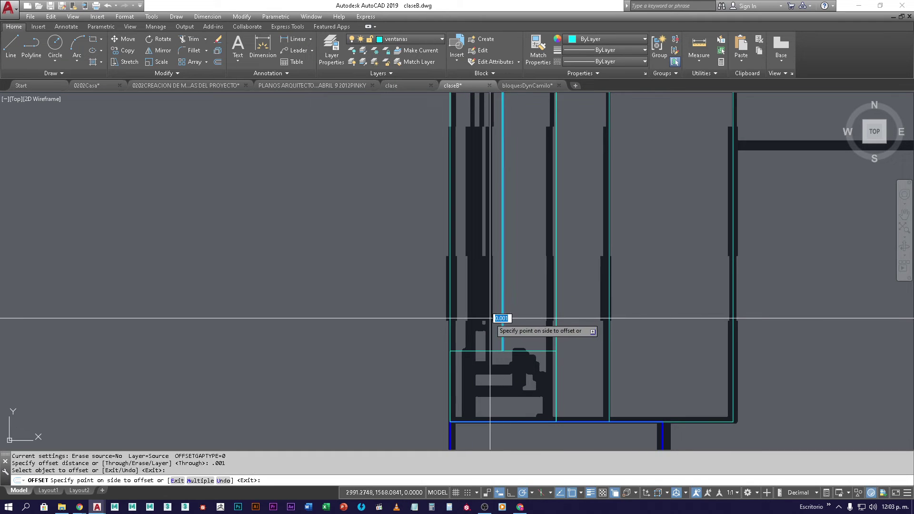
pyautogui.press('Escape')
pyautogui.press('Escape')
# Offset the vertical centre line by 0.01 to each side between the two end rectangles.
pyautogui.write('o')
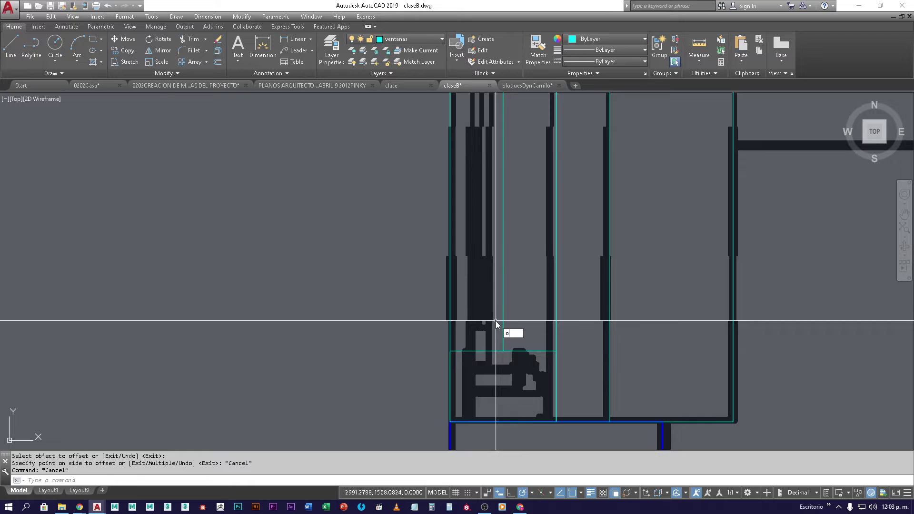
pyautogui.press('Return')
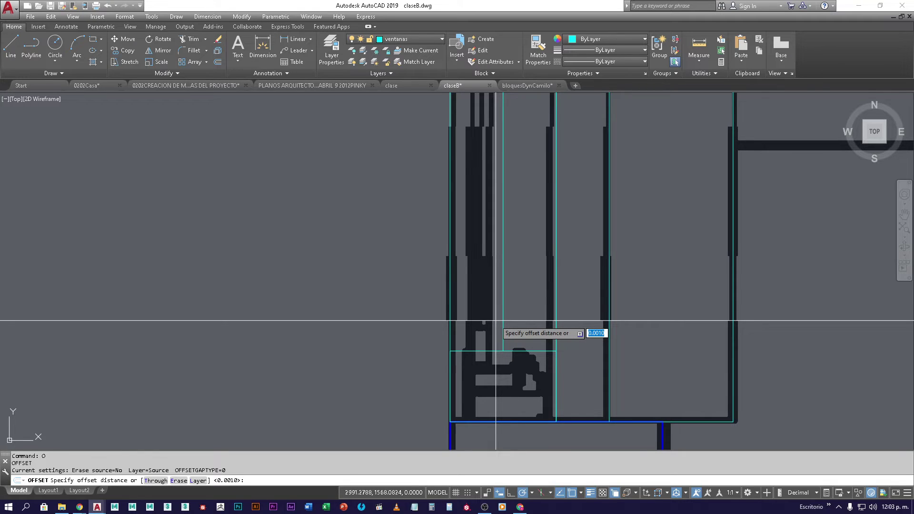
pyautogui.write('.01')
pyautogui.press('Return')
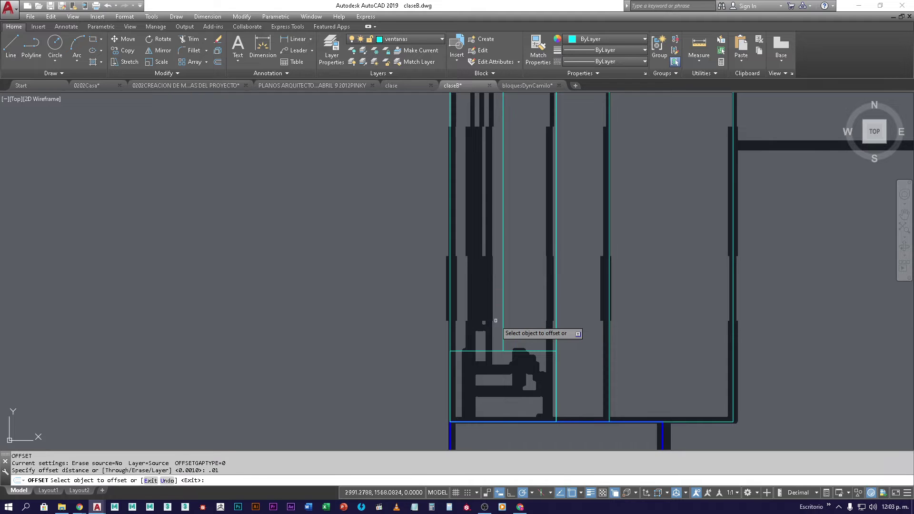
pyautogui.click(496, 322)
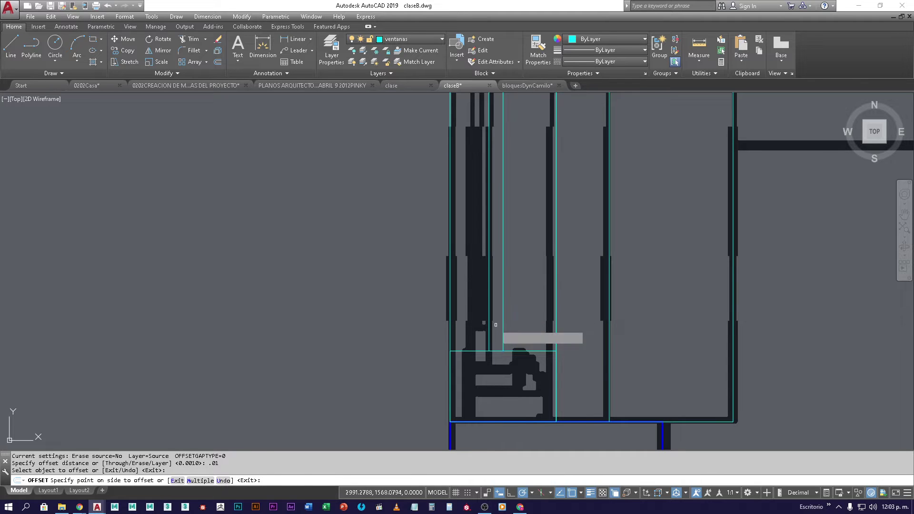
pyautogui.click(498, 333)
pyautogui.click(503, 329)
pyautogui.click(519, 347)
pyautogui.press('Escape')
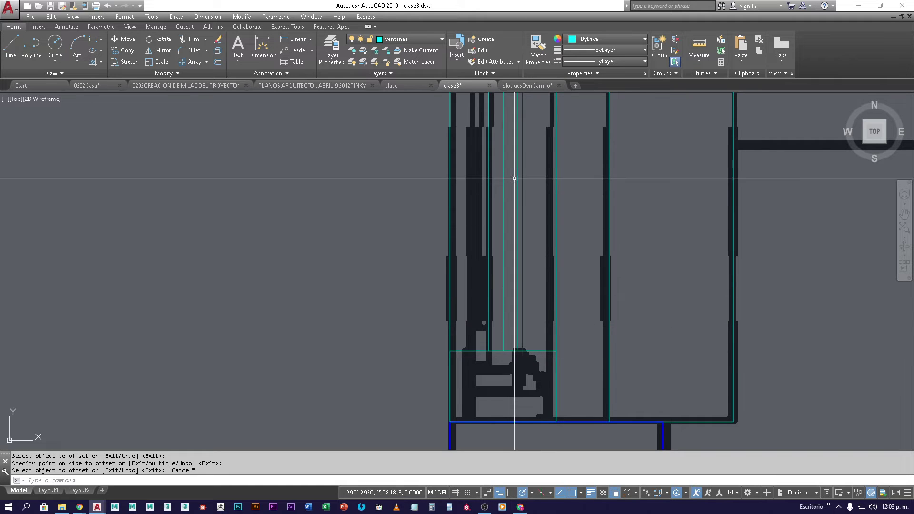
pyautogui.scroll(6, 526, 259)
pyautogui.scroll(5, 523, 148)
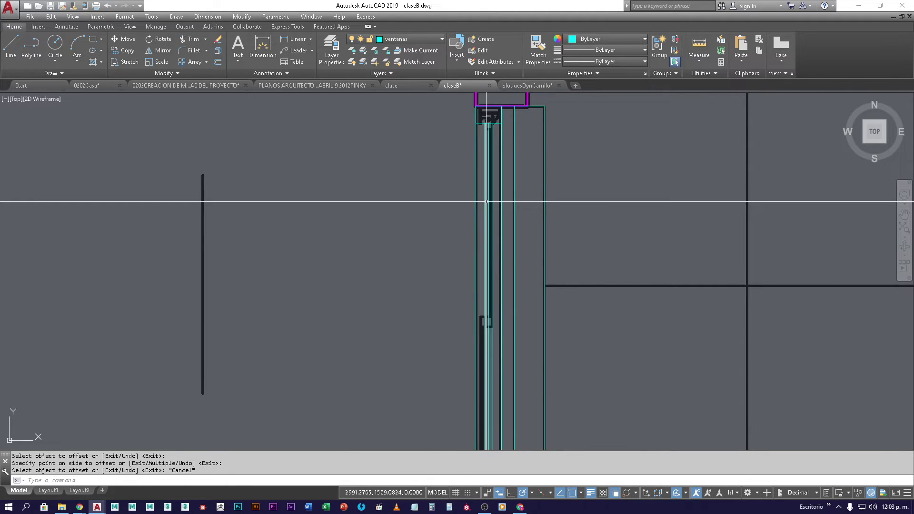
pyautogui.moveTo(486, 201)
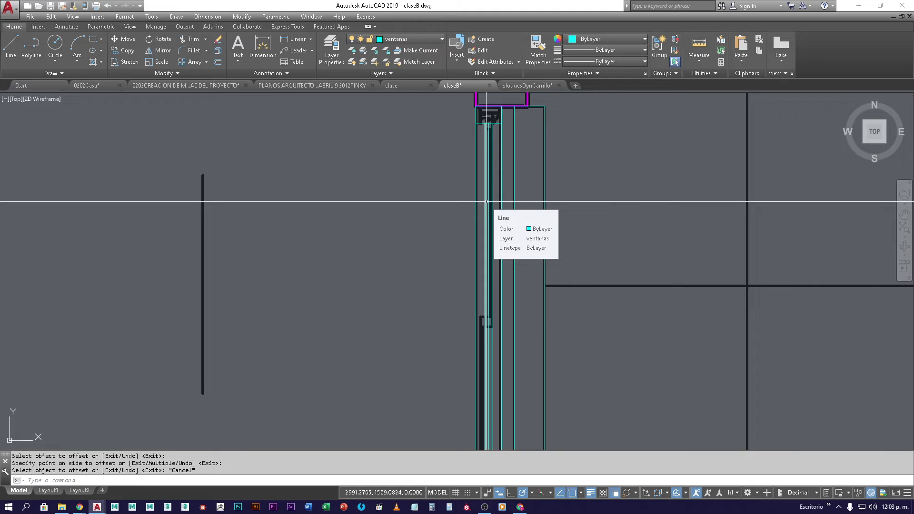
# Stretch the outer sill rectangle's two protruding corners back to the wall's outer face.
pyautogui.scroll(-3, 587, 362)
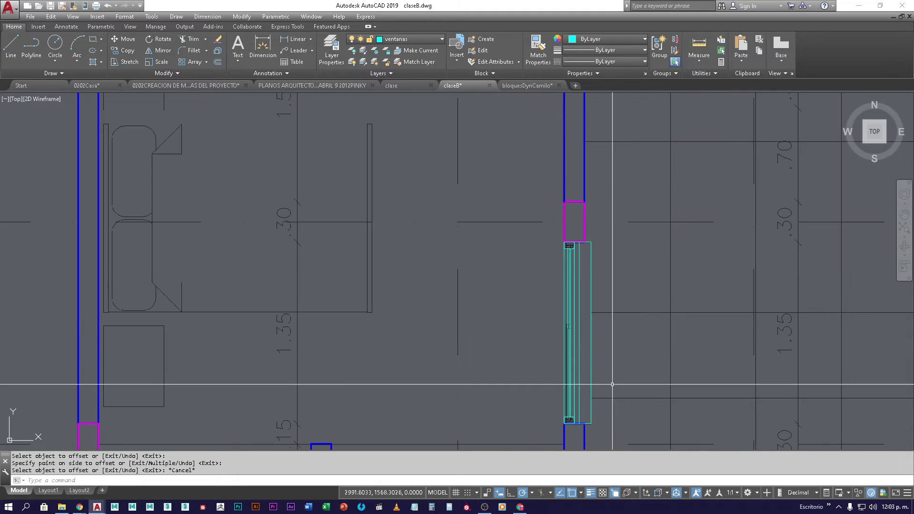
pyautogui.moveTo(587, 362)
pyautogui.mouseDown(button='middle')
pyautogui.moveTo(538, 296)
pyautogui.moveTo(524, 300)
pyautogui.moveTo(573, 309)
pyautogui.moveTo(579, 292)
pyautogui.moveTo(559, 288)
pyautogui.moveTo(587, 297)
pyautogui.moveTo(567, 285)
pyautogui.moveTo(581, 291)
pyautogui.moveTo(577, 279)
pyautogui.moveTo(561, 286)
pyautogui.moveTo(581, 295)
pyautogui.moveTo(581, 267)
pyautogui.moveTo(564, 278)
pyautogui.mouseUp(button='middle')
pyautogui.scroll(2, 531, 301)
pyautogui.moveTo(577, 284)
pyautogui.mouseDown(button='middle')
pyautogui.moveTo(579, 269)
pyautogui.moveTo(563, 271)
pyautogui.moveTo(582, 274)
pyautogui.moveTo(581, 263)
pyautogui.moveTo(563, 269)
pyautogui.moveTo(581, 272)
pyautogui.moveTo(578, 263)
pyautogui.moveTo(579, 272)
pyautogui.mouseUp(button='middle')
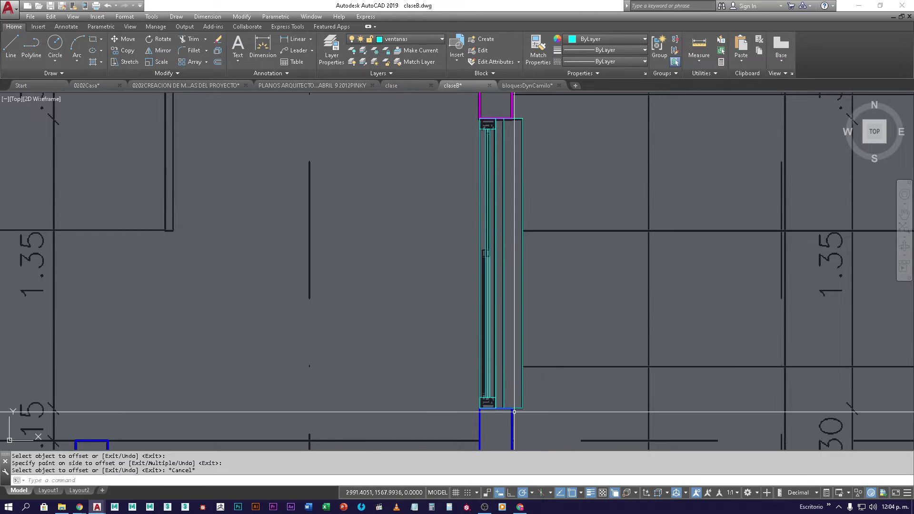
pyautogui.click(536, 329)
pyautogui.click(516, 317)
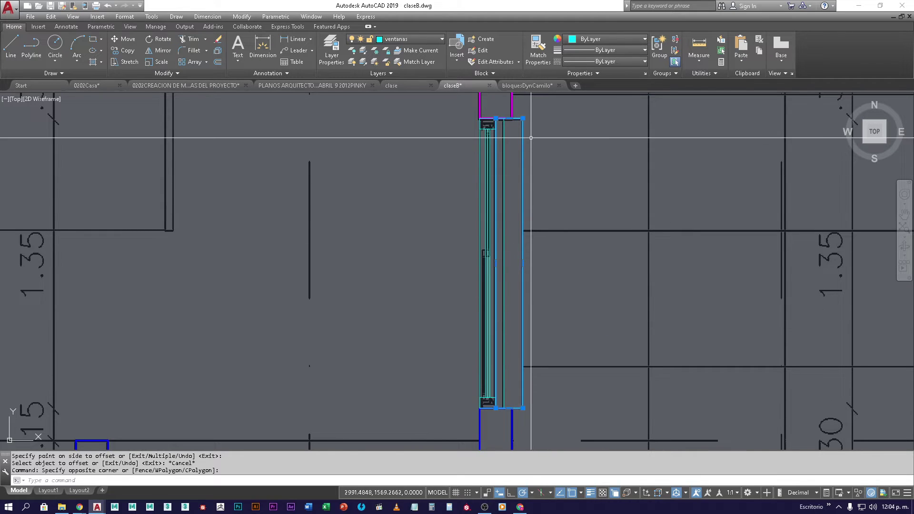
pyautogui.click(523, 118)
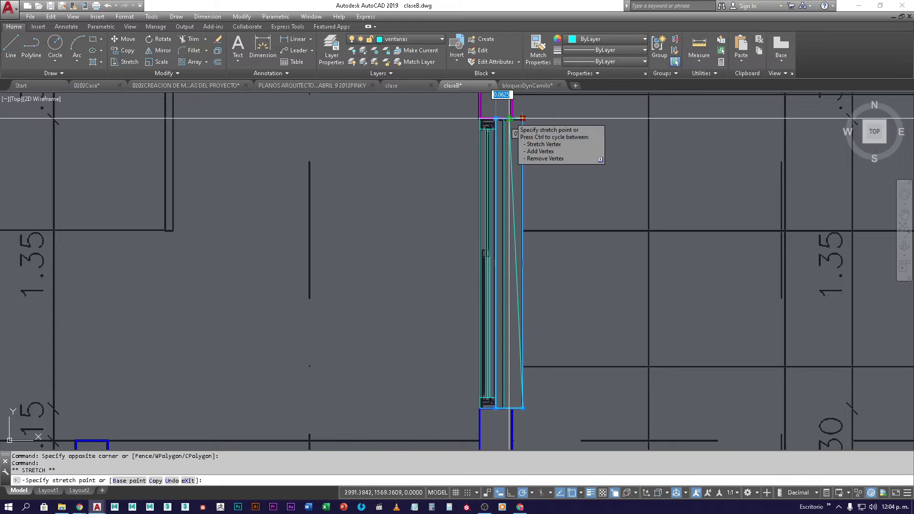
pyautogui.click(512, 117)
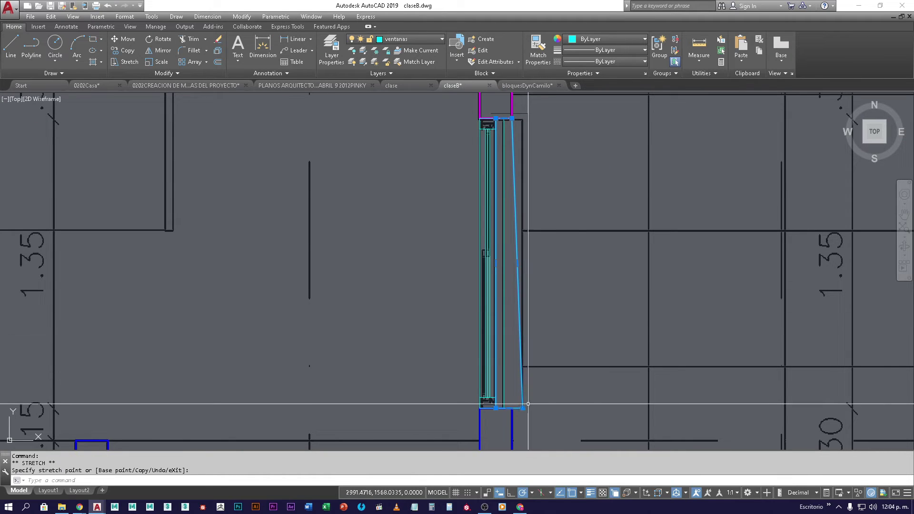
pyautogui.click(511, 408)
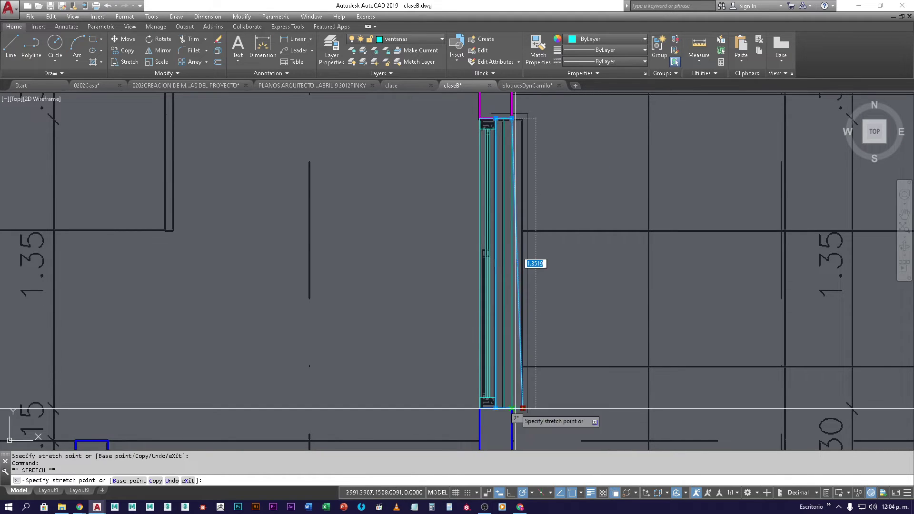
pyautogui.press('Escape')
pyautogui.press('Escape')
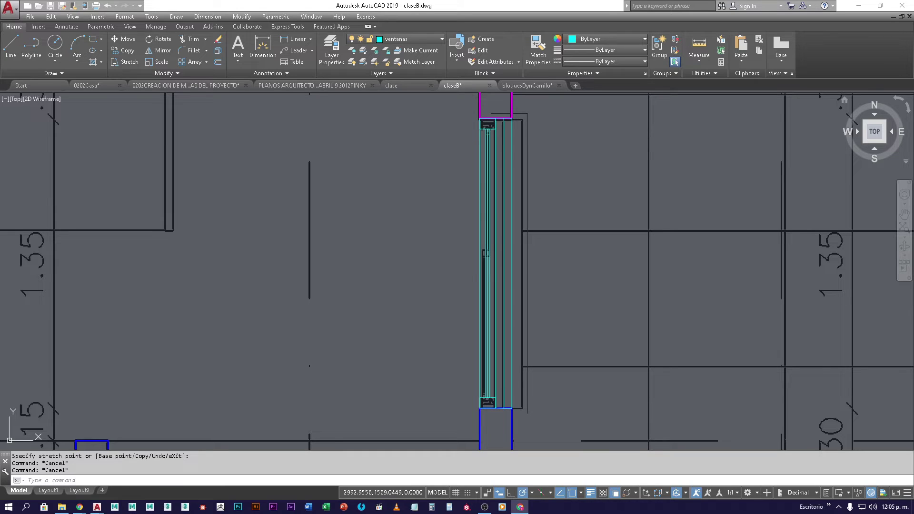
pyautogui.press('super+shift+Left')
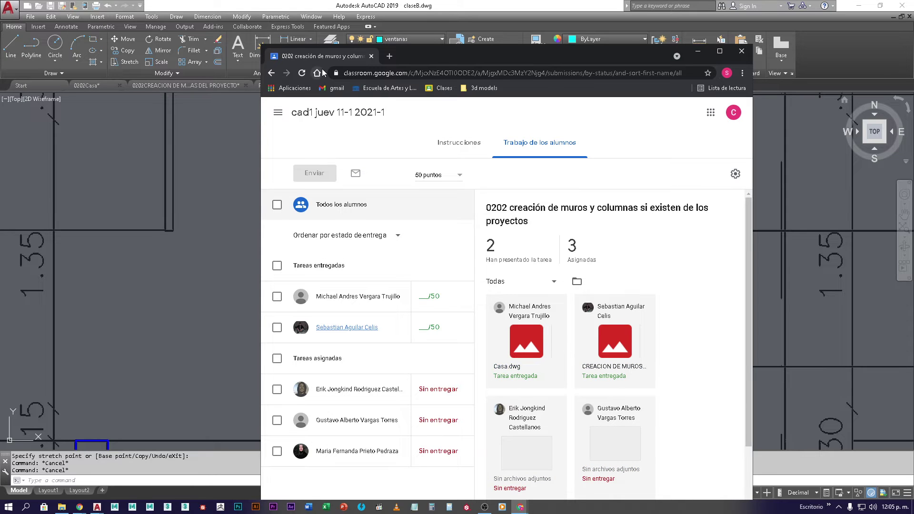
pyautogui.moveTo(357, 56); pyautogui.dragTo(913, 180)
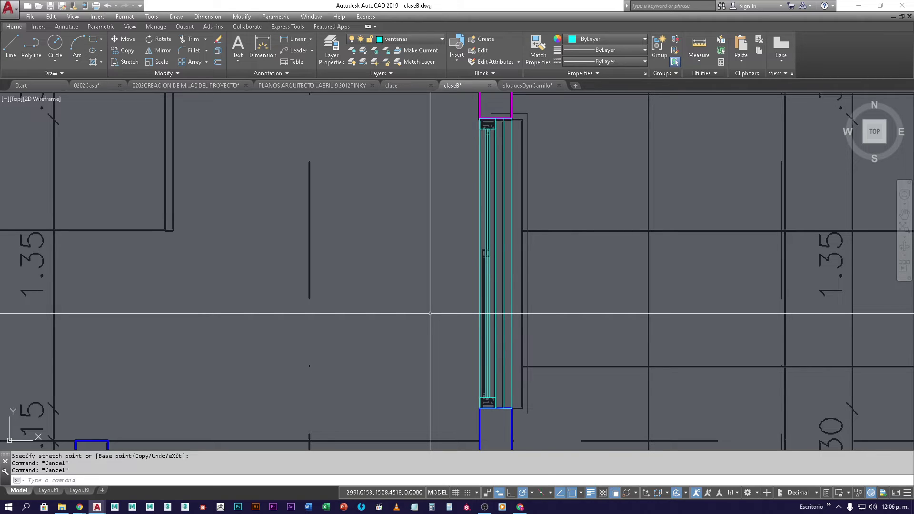
# Create a block named "ventana 1.35" from all the window's objects, with its base point at the window's lower-left corner.
pyautogui.click(537, 131)
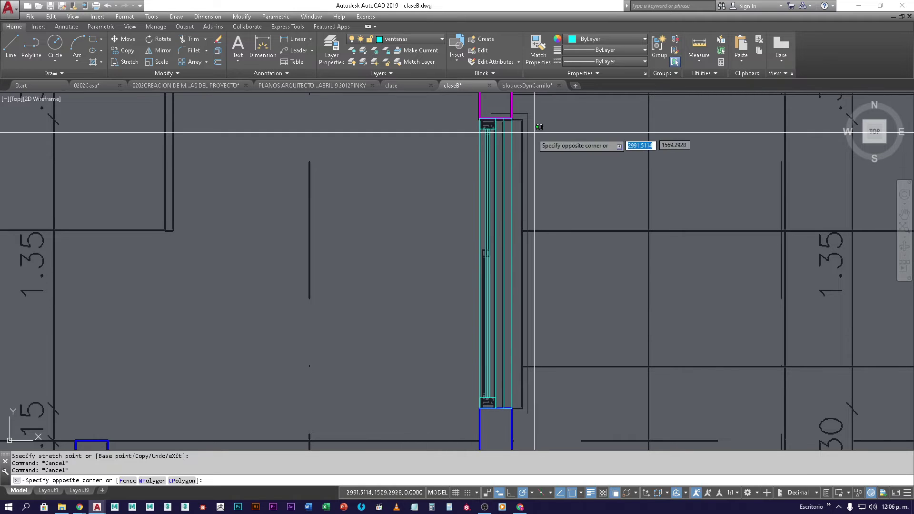
pyautogui.click(446, 136)
pyautogui.click(547, 379)
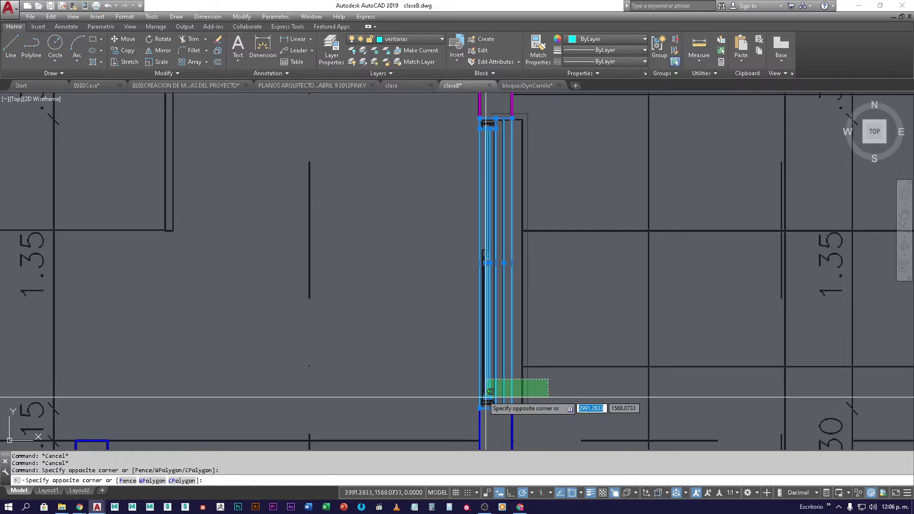
pyautogui.click(469, 400)
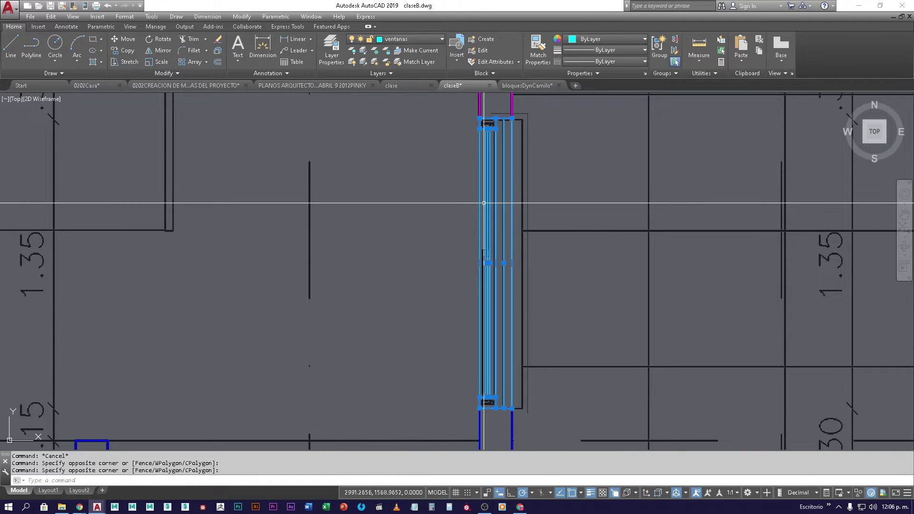
pyautogui.click(488, 40)
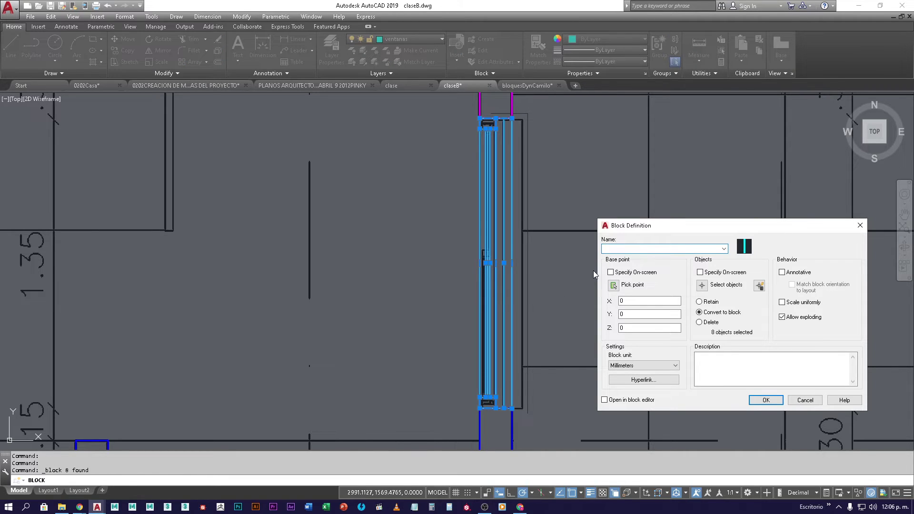
pyautogui.write('ventana 1.35')
pyautogui.click(632, 285)
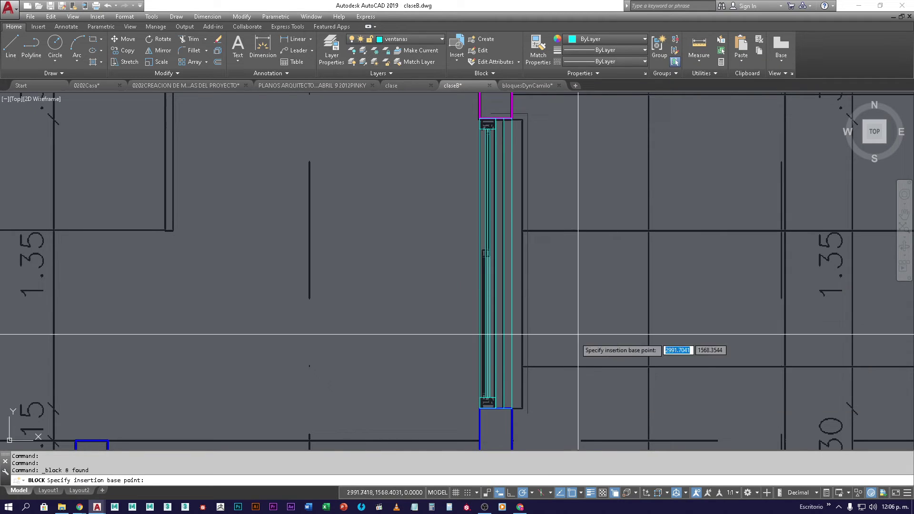
pyautogui.click(479, 408)
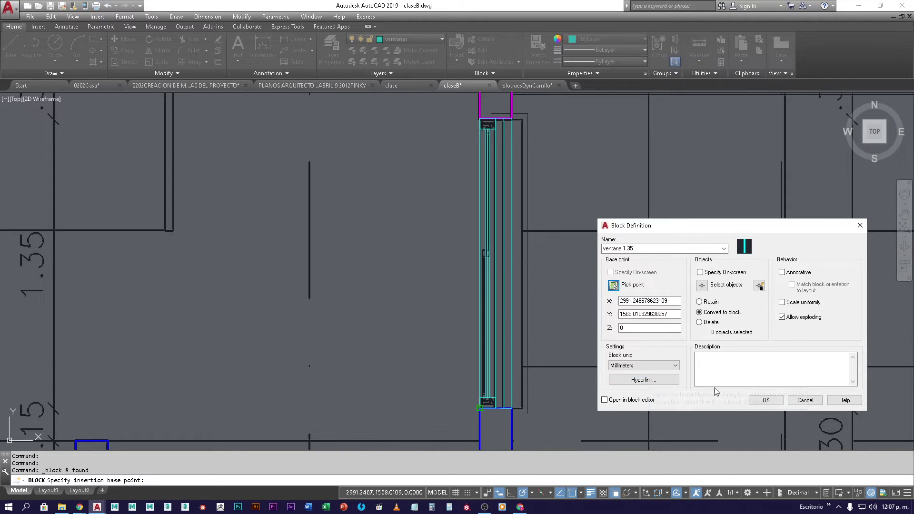
pyautogui.click(765, 400)
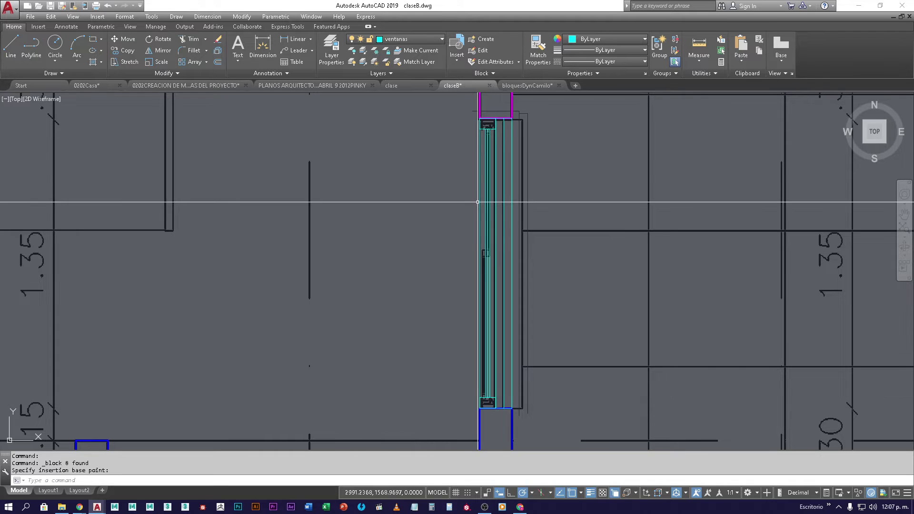
# Open the ventana 1.35 block definition in the Block Editor.
pyautogui.click(480, 407)
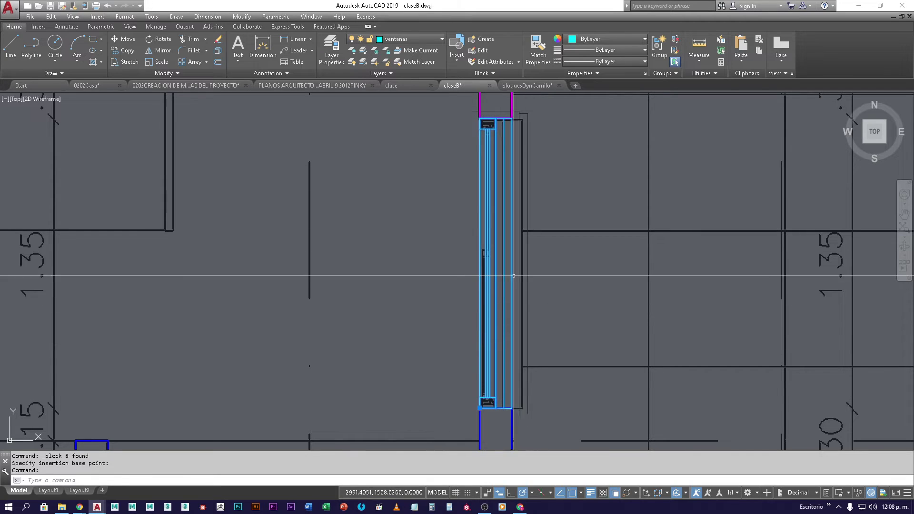
pyautogui.click(480, 52)
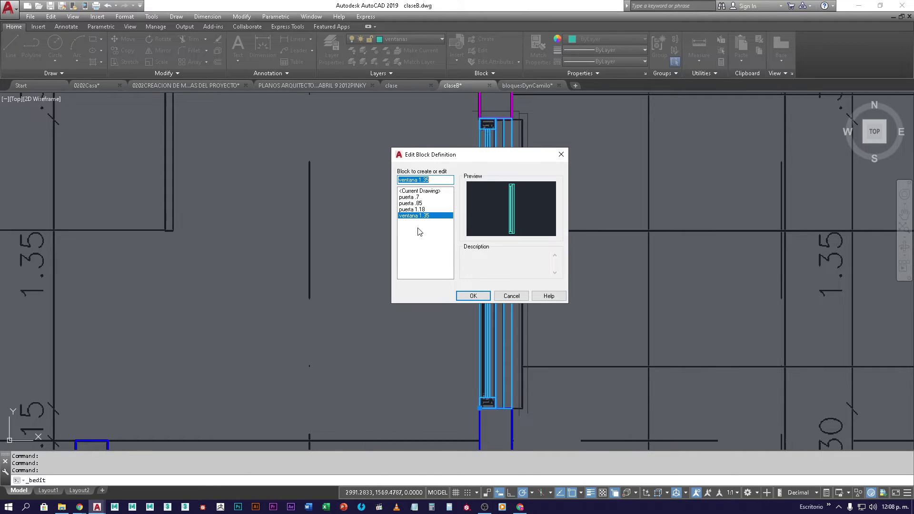
pyautogui.click(479, 295)
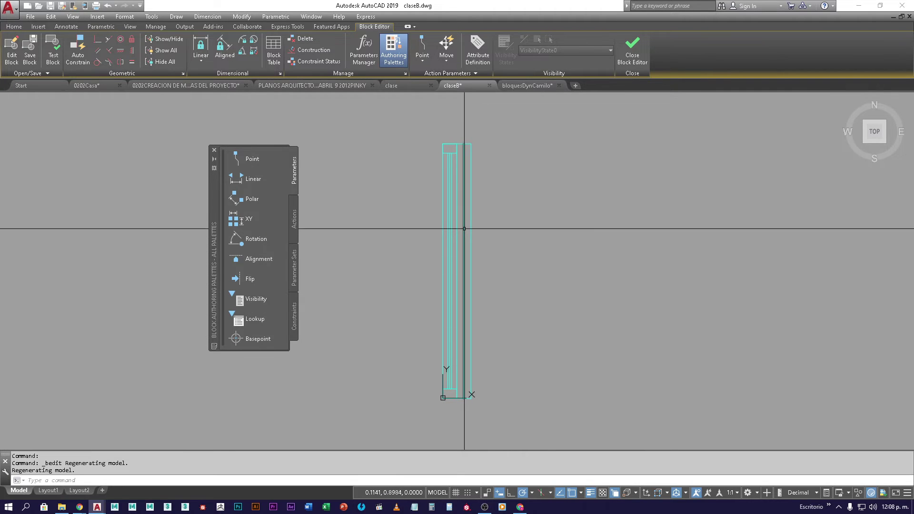
# Move all of the block's geometry to layer 0 and close the Block Editor, saving the changes to ventana 1.35.
pyautogui.click(473, 218)
pyautogui.click(438, 205)
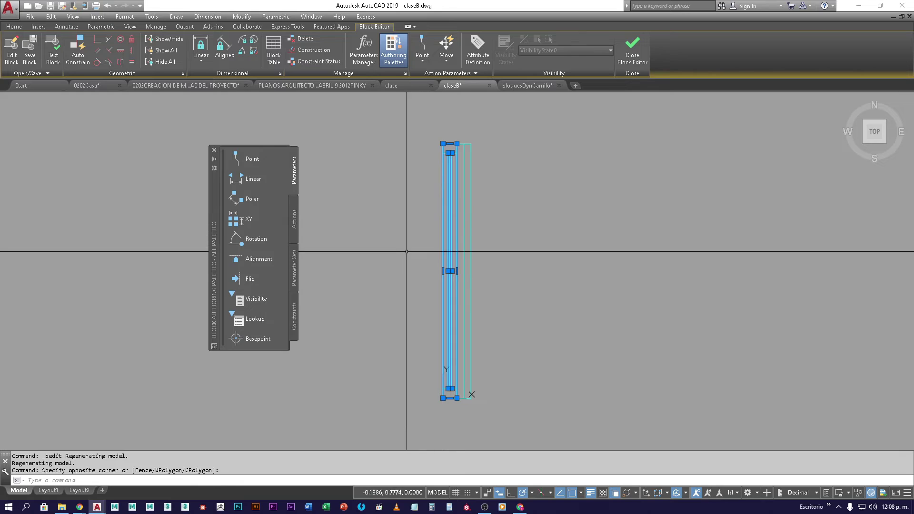
pyautogui.click(14, 27)
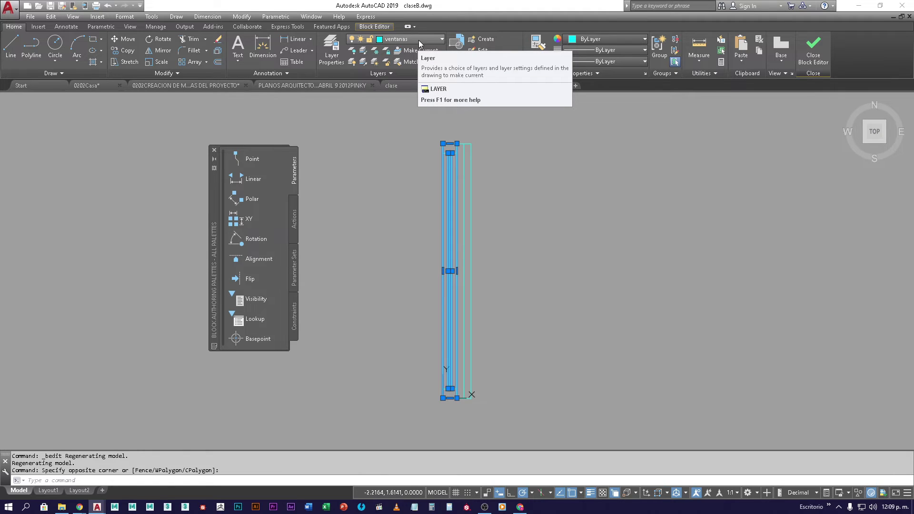
pyautogui.press('Escape')
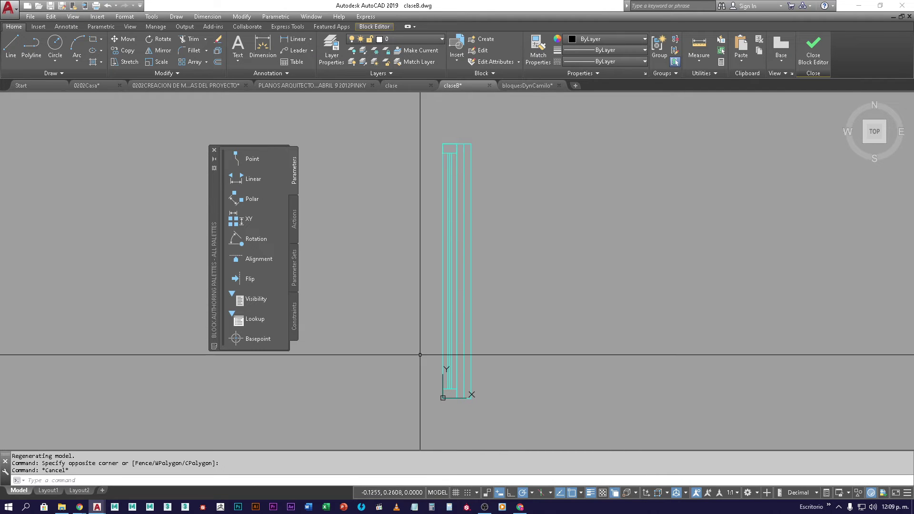
pyautogui.click(507, 418)
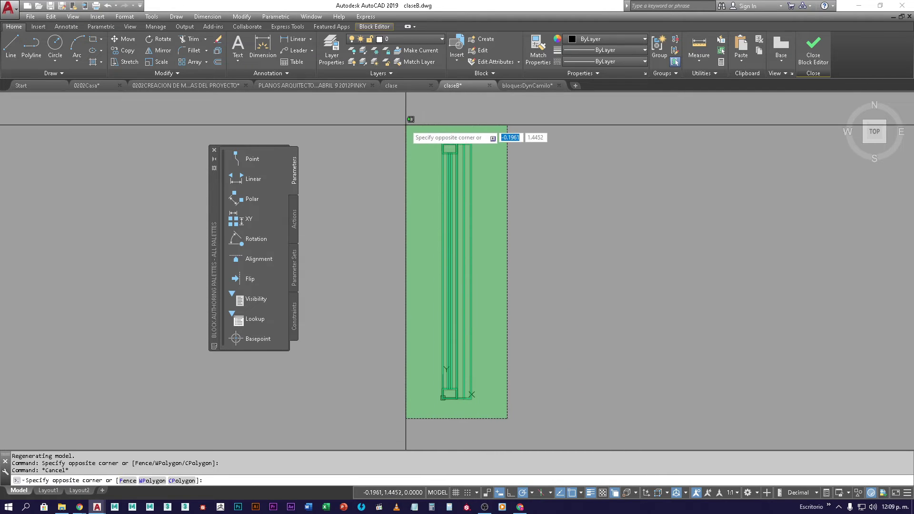
pyautogui.click(405, 127)
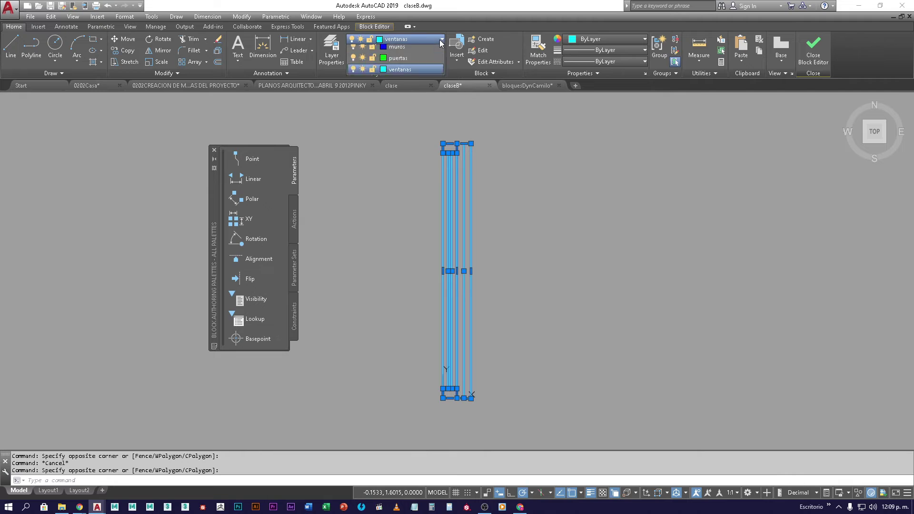
pyautogui.click(413, 39)
pyautogui.click(413, 50)
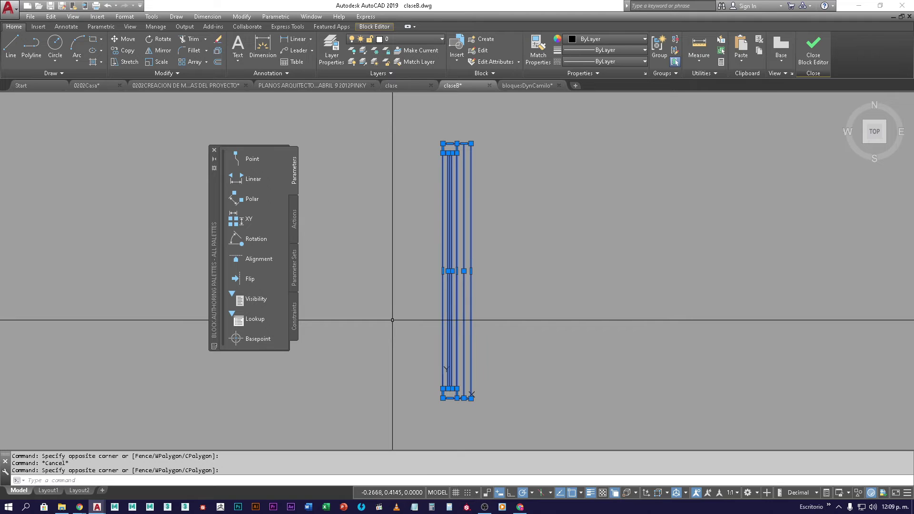
pyautogui.press('Escape')
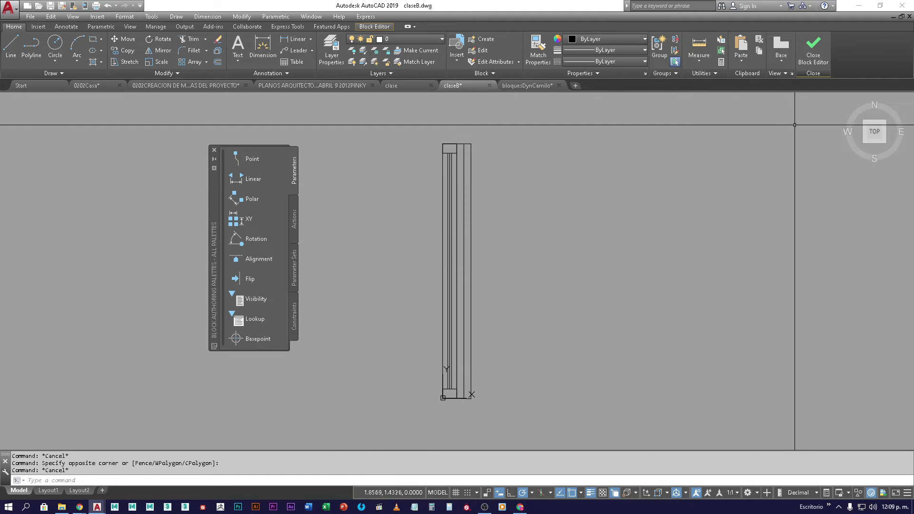
pyautogui.click(811, 52)
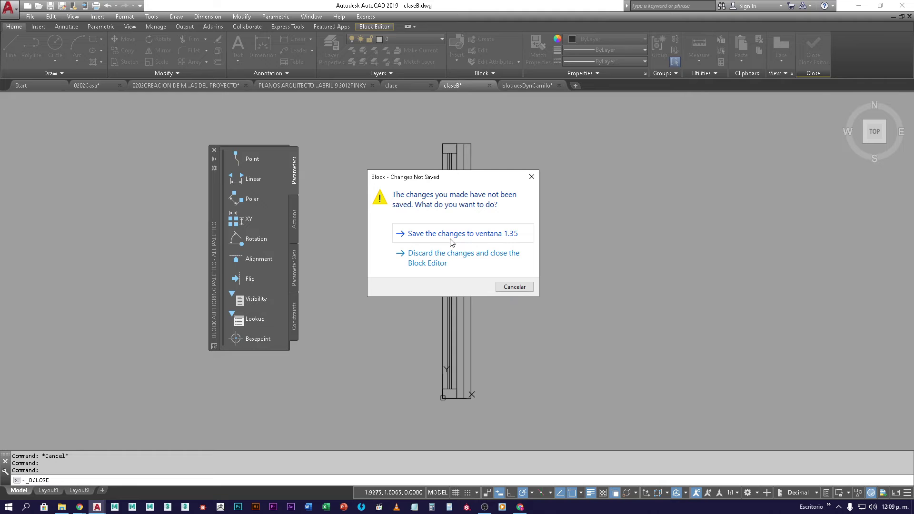
pyautogui.click(418, 234)
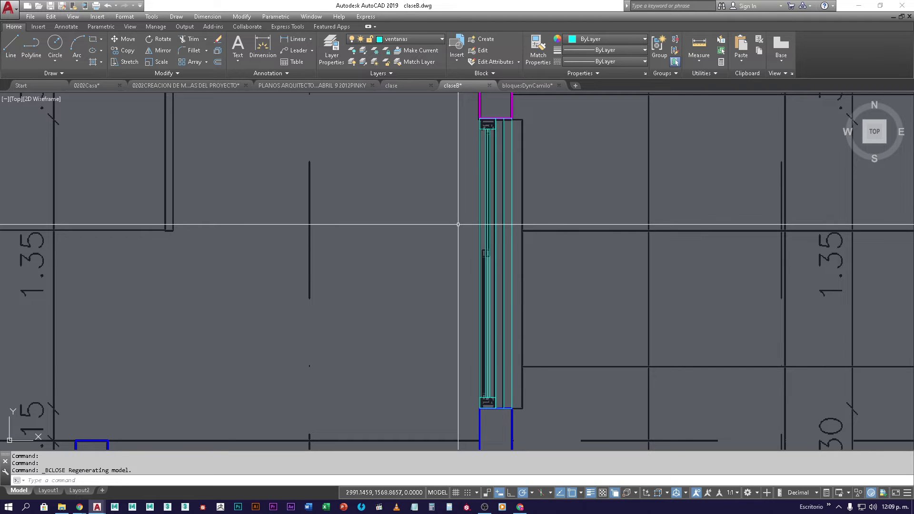
# Check the window block's layer and view the blocks available for insertion in the drawing.
pyautogui.click(486, 222)
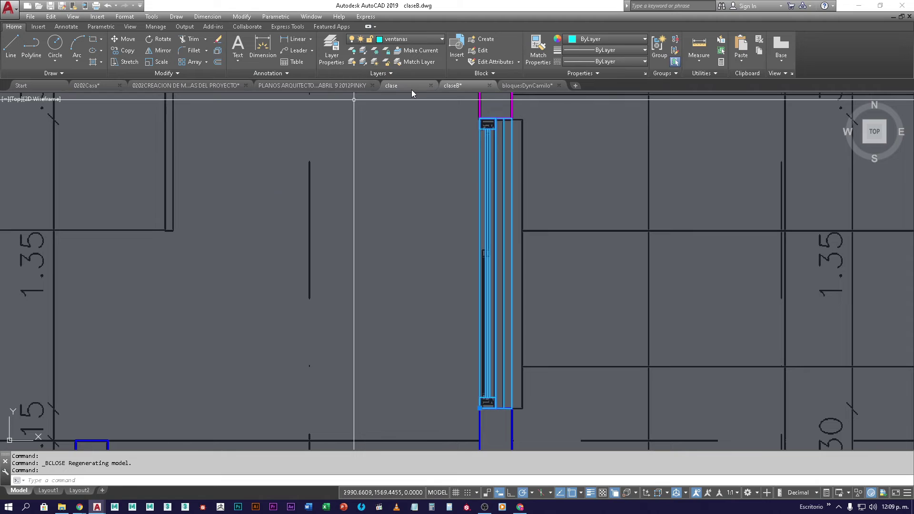
pyautogui.moveTo(411, 90)
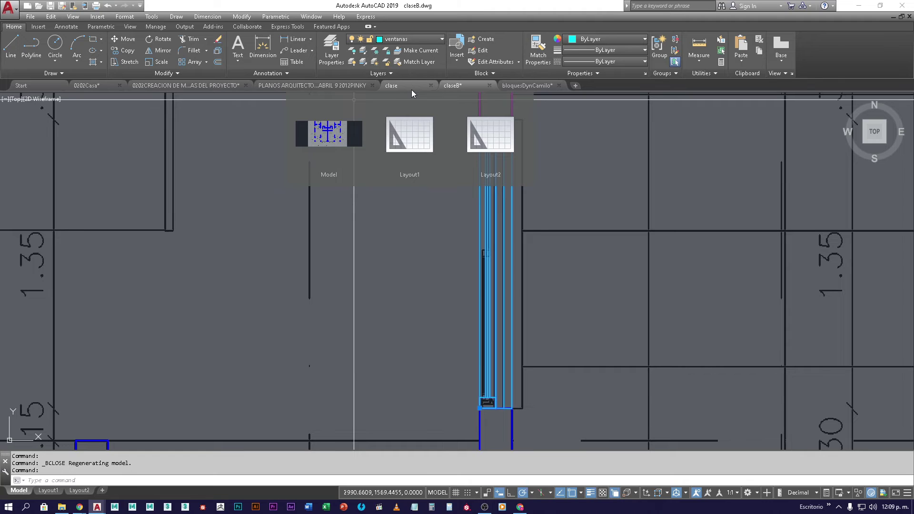
pyautogui.click(456, 61)
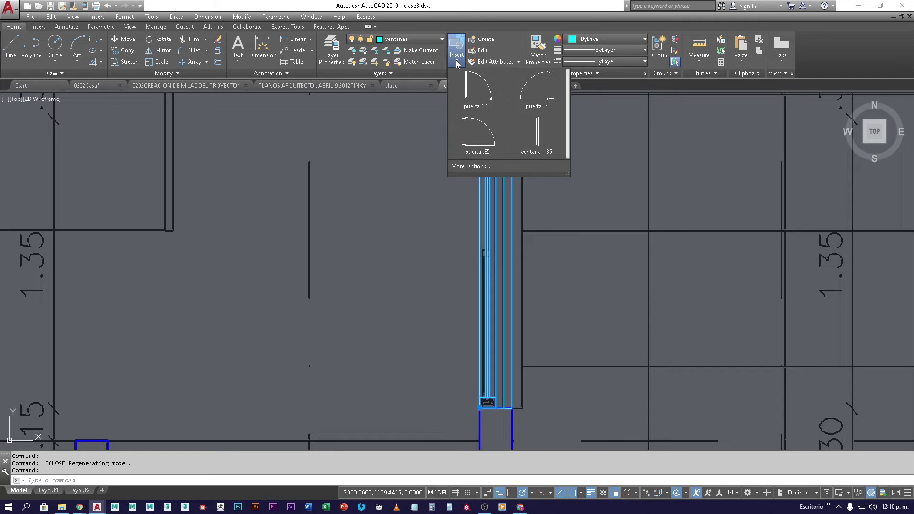
pyautogui.press('Escape')
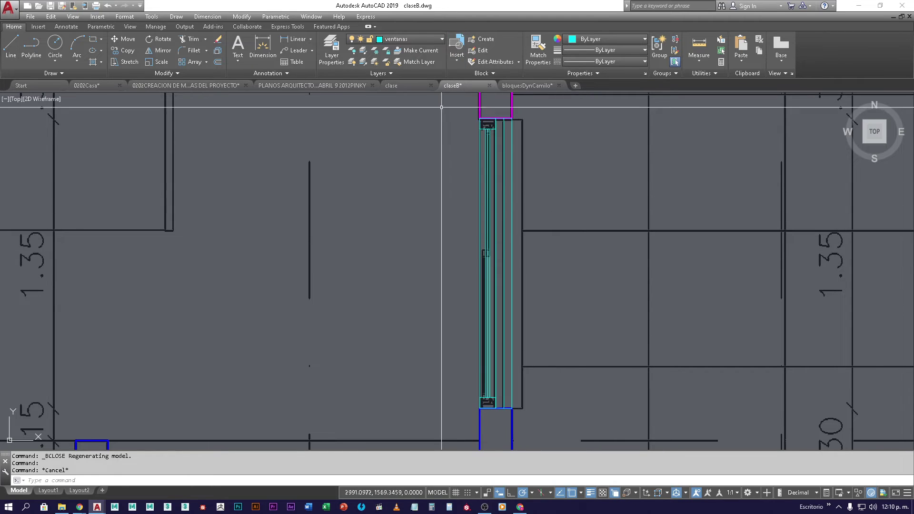
# Examine the remaining window openings around the floor plan and their widths on the reference drawing.
pyautogui.scroll(-3, 336, 217)
pyautogui.moveTo(336, 217)
pyautogui.mouseDown(button='middle')
pyautogui.moveTo(322, 283)
pyautogui.moveTo(453, 308)
pyautogui.mouseUp(button='middle')
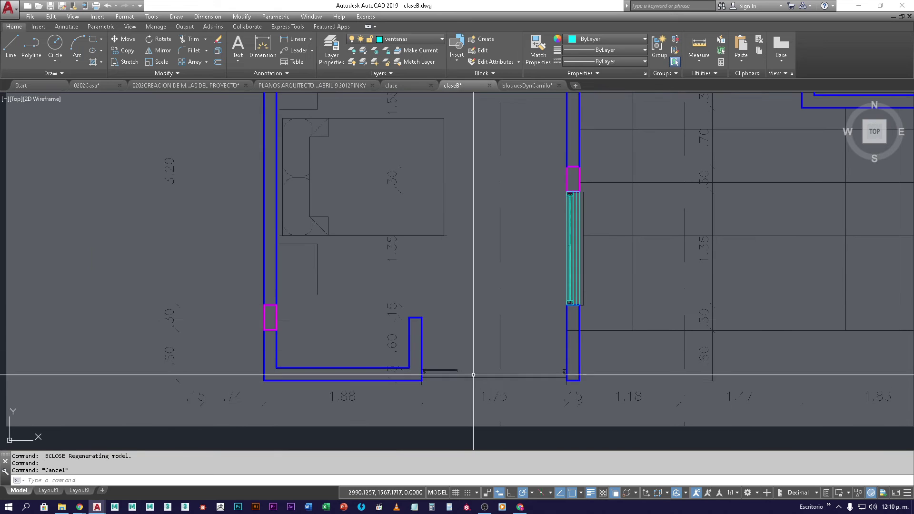
pyautogui.moveTo(412, 235); pyautogui.dragTo(486, 372, button='middle')
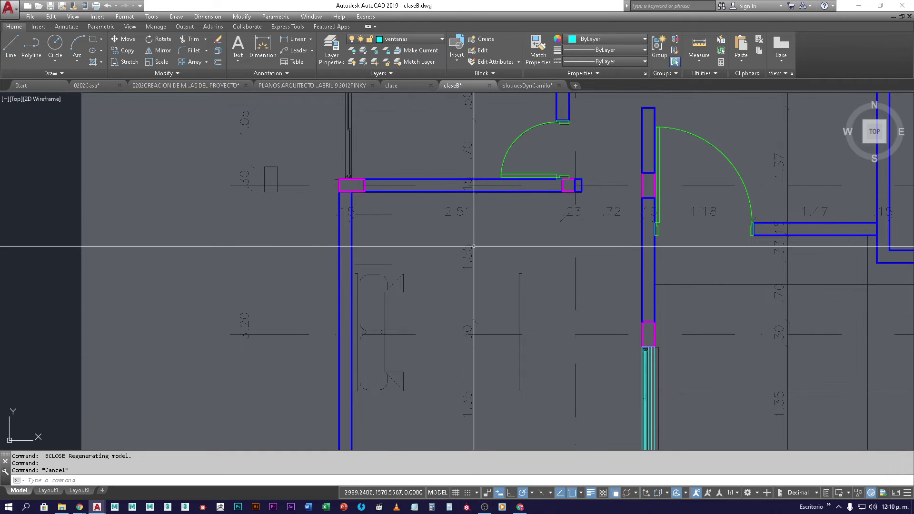
pyautogui.moveTo(478, 246); pyautogui.dragTo(529, 375, button='middle')
pyautogui.scroll(2, 529, 374)
pyautogui.scroll(-2, 449, 208)
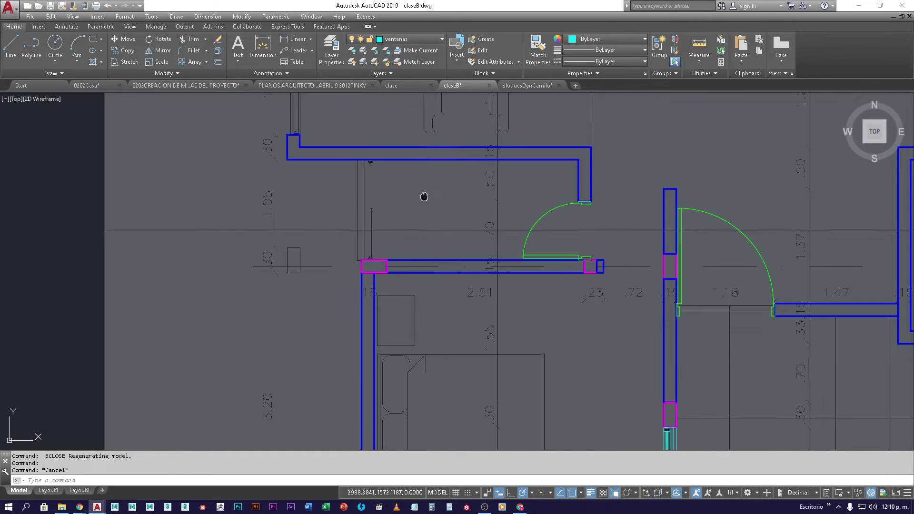
pyautogui.moveTo(375, 134); pyautogui.dragTo(430, 325, button='middle')
pyautogui.scroll(3, 387, 306)
pyautogui.scroll(-3, 347, 316)
pyautogui.moveTo(347, 316)
pyautogui.mouseDown(button='middle')
pyautogui.moveTo(431, 255)
pyautogui.moveTo(411, 287)
pyautogui.mouseUp(button='middle')
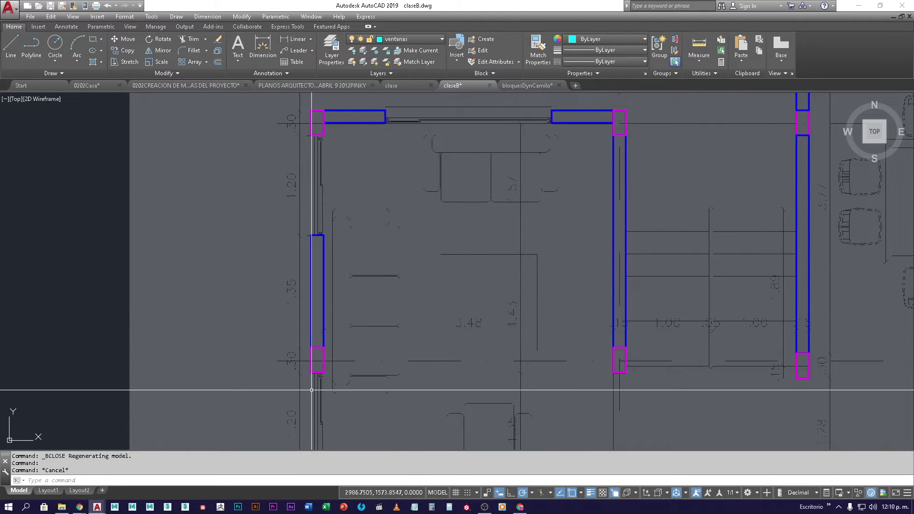
pyautogui.moveTo(306, 377)
pyautogui.mouseDown(button='middle')
pyautogui.moveTo(325, 316)
pyautogui.moveTo(239, 467)
pyautogui.mouseUp(button='middle')
pyautogui.scroll(3, 409, 200)
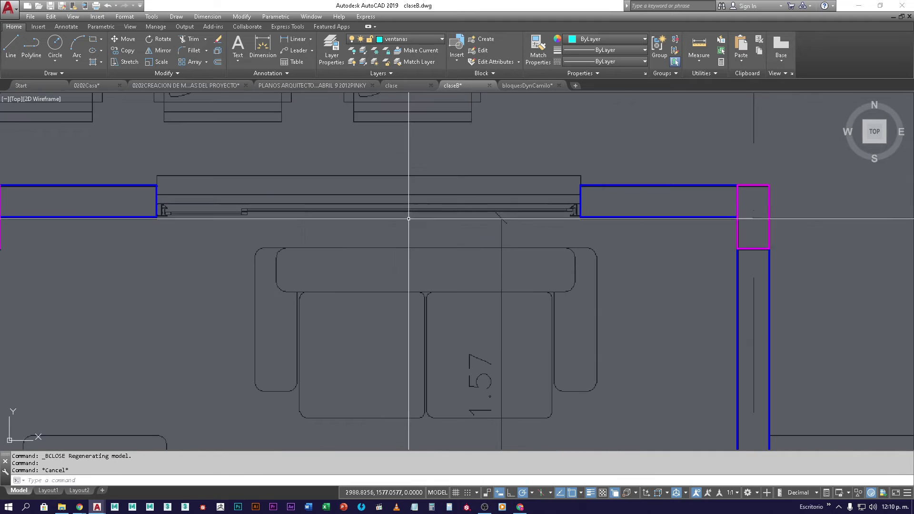
pyautogui.scroll(-3, 305, 255)
pyautogui.scroll(1, 327, 244)
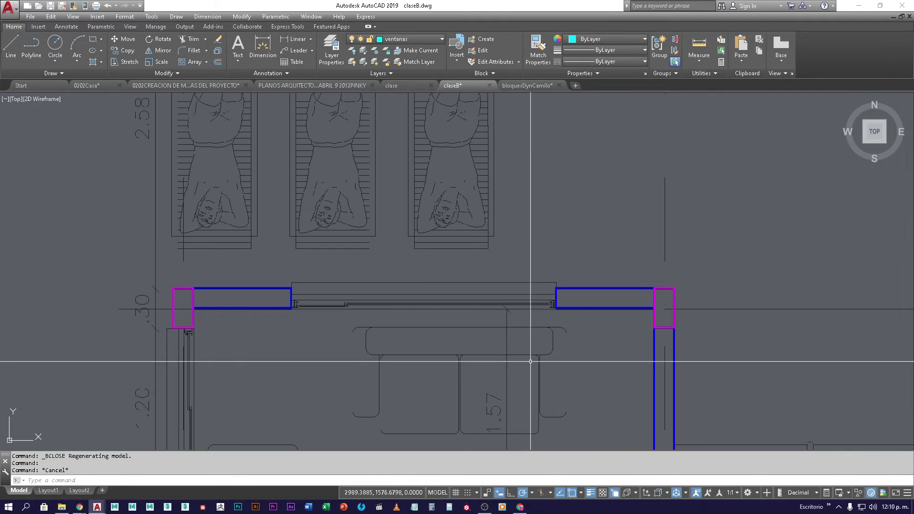
pyautogui.moveTo(526, 306); pyautogui.dragTo(169, 300, button='middle')
pyautogui.scroll(-3, 520, 300)
pyautogui.scroll(4, 614, 249)
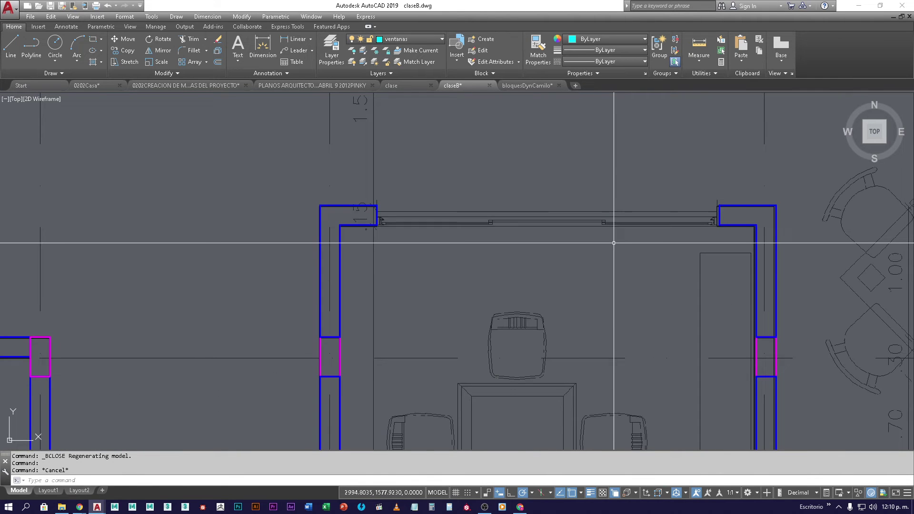
pyautogui.scroll(-2, 626, 275)
pyautogui.moveTo(626, 275); pyautogui.dragTo(378, 192, button='middle')
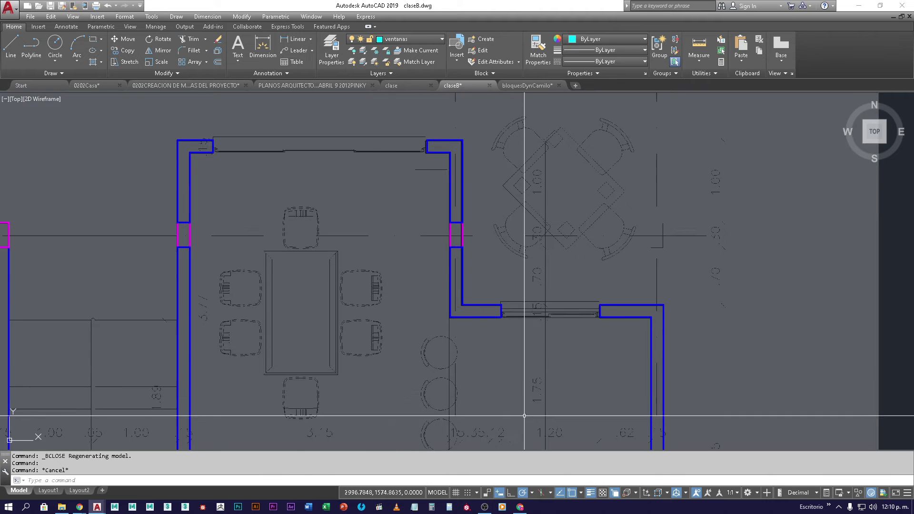
pyautogui.moveTo(578, 247); pyautogui.dragTo(470, 319, button='middle')
pyautogui.scroll(6, 497, 342)
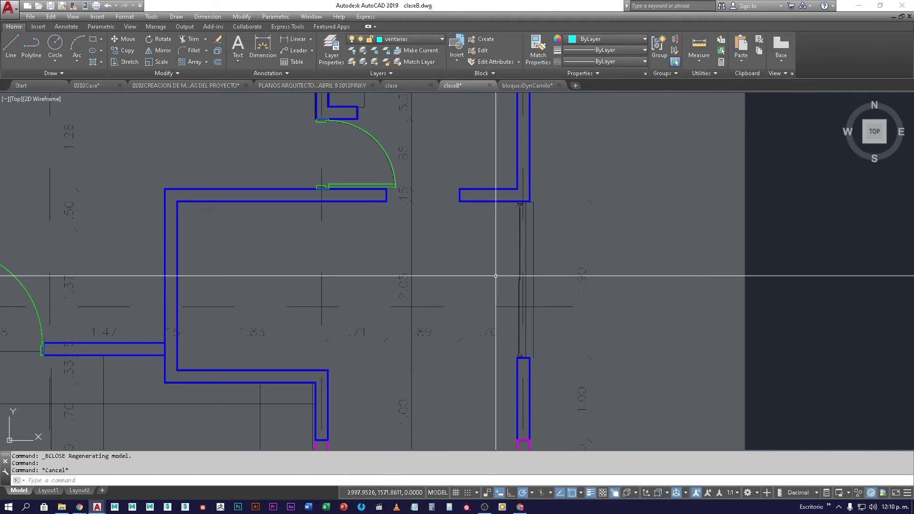
pyautogui.scroll(-5, 527, 324)
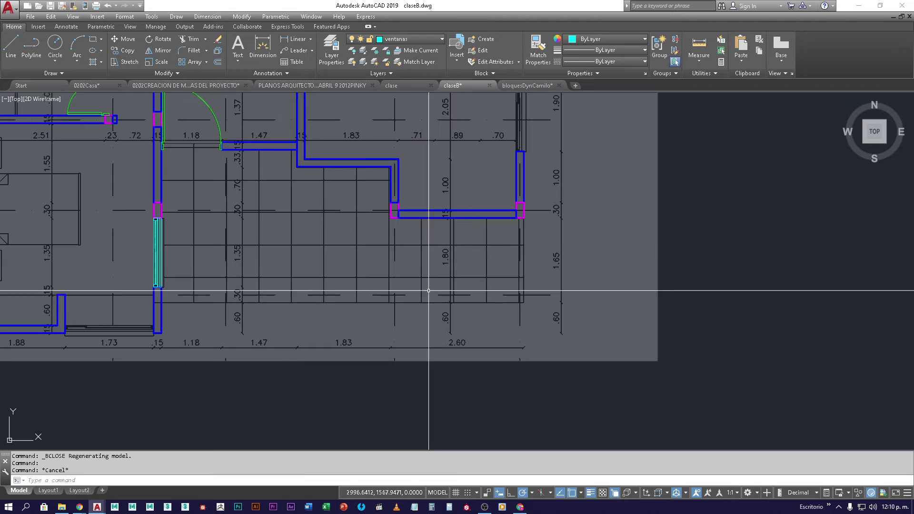
pyautogui.scroll(2, 163, 296)
pyautogui.moveTo(163, 295); pyautogui.dragTo(481, 304, button='middle')
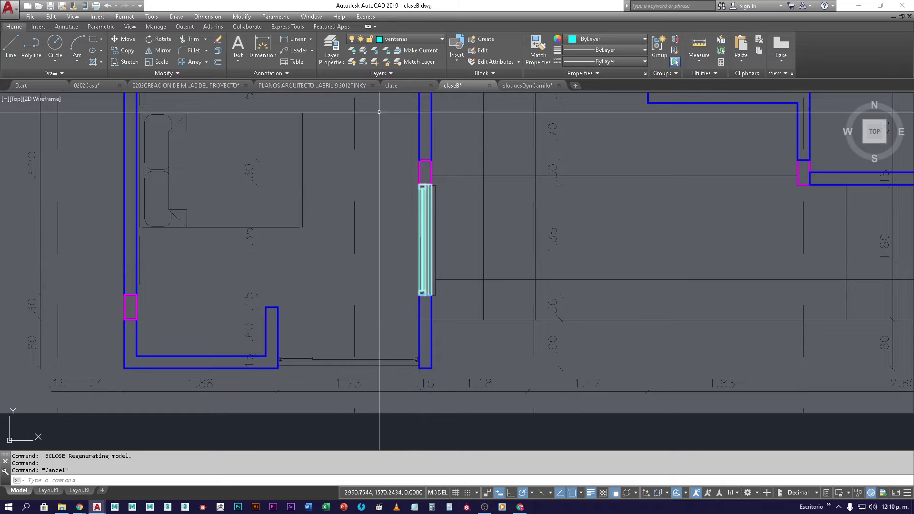
pyautogui.moveTo(339, 319); pyautogui.dragTo(444, 204, button='middle')
pyautogui.moveTo(405, 239)
pyautogui.mouseDown(button='middle')
pyautogui.moveTo(387, 229)
pyautogui.moveTo(424, 184)
pyautogui.moveTo(402, 196)
pyautogui.moveTo(509, 317)
pyautogui.mouseUp(button='middle')
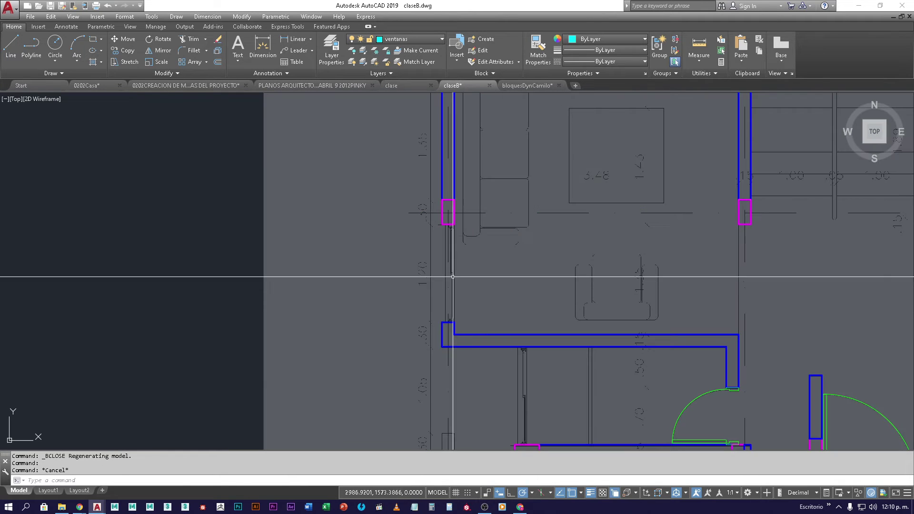
# Insert the ventana 1.35 block in the empty area outside the exterior wall, beside the 1.20 window opening.
pyautogui.click(456, 61)
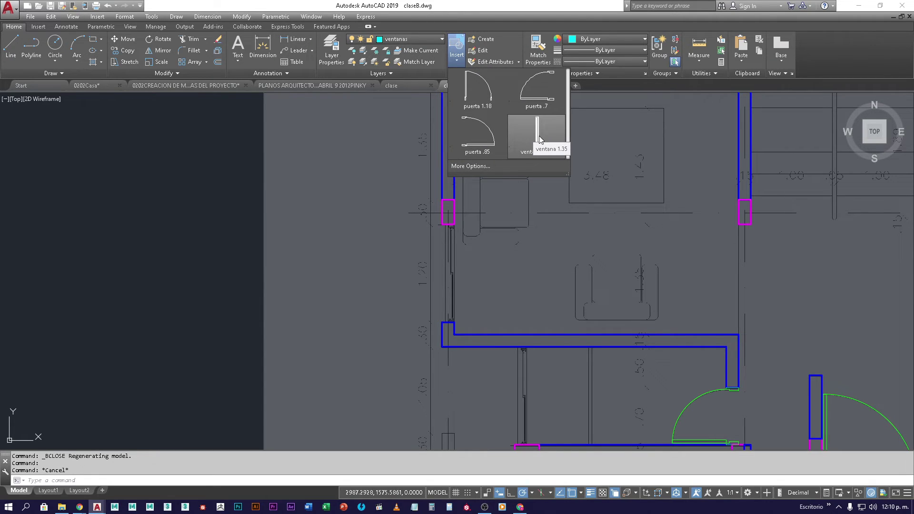
pyautogui.click(539, 137)
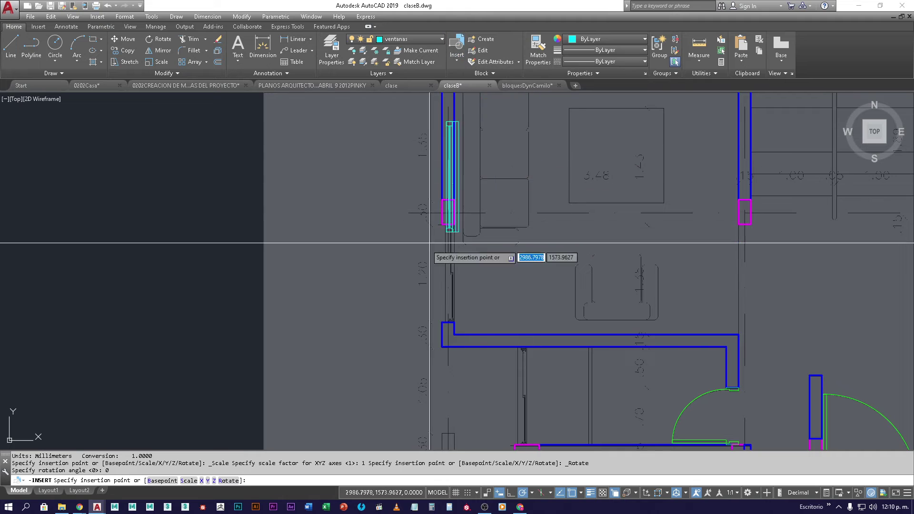
pyautogui.click(364, 331)
# Rotate the inserted window block 180° about its lower-left corner.
pyautogui.click(362, 305)
pyautogui.click(337, 252)
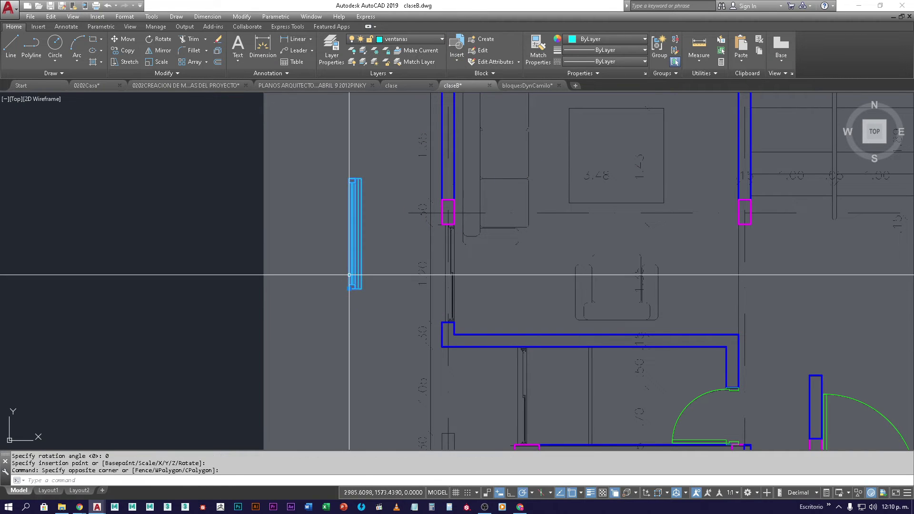
pyautogui.write('r')
pyautogui.press('Return')
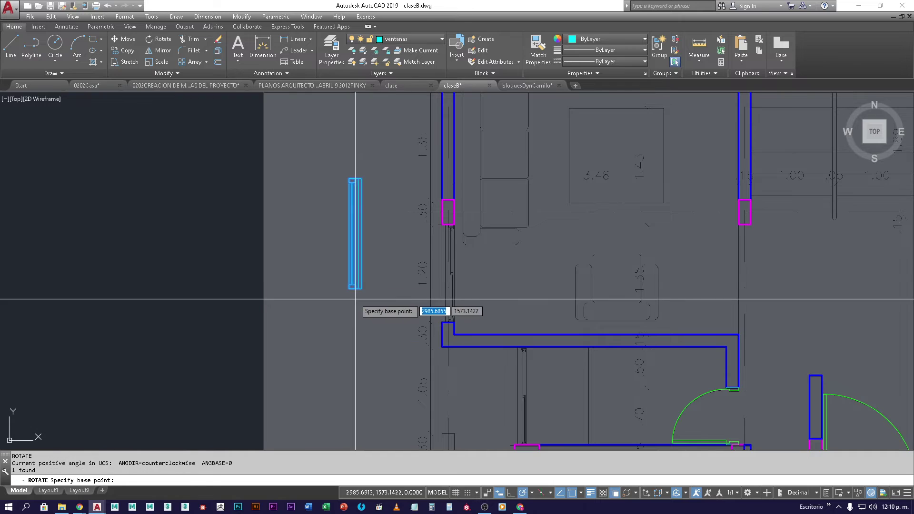
pyautogui.click(349, 286)
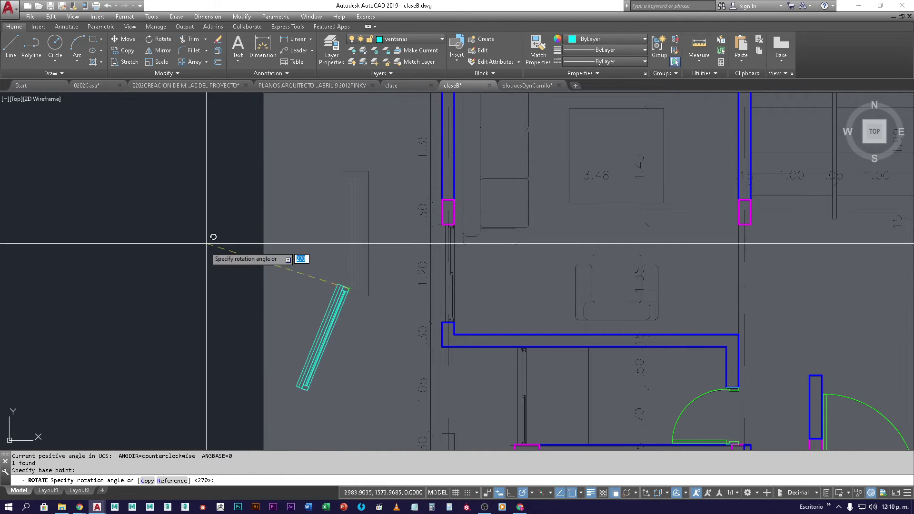
pyautogui.click(217, 286)
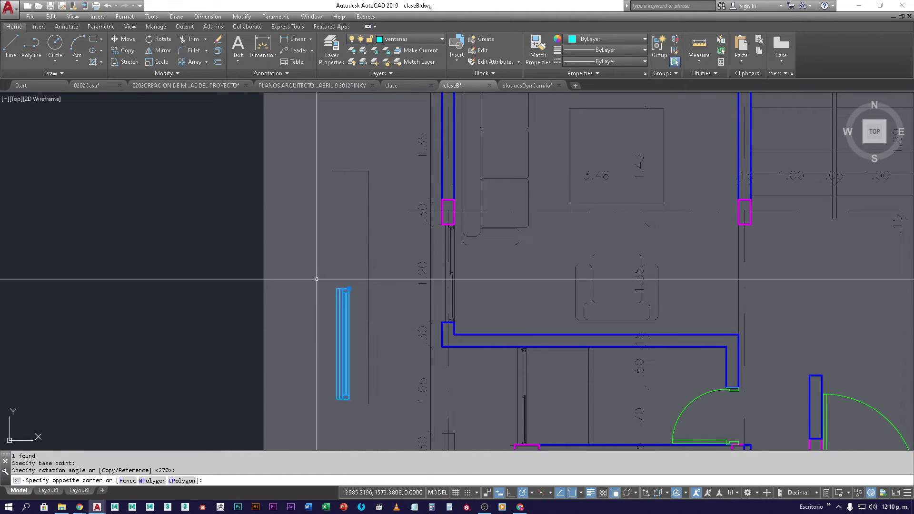
# Place the rotated window block by its insertion point on the lower inner corner of the magenta column above the 1.20 opening.
pyautogui.scroll(5, 339, 293)
pyautogui.click(369, 282)
pyautogui.click(381, 276)
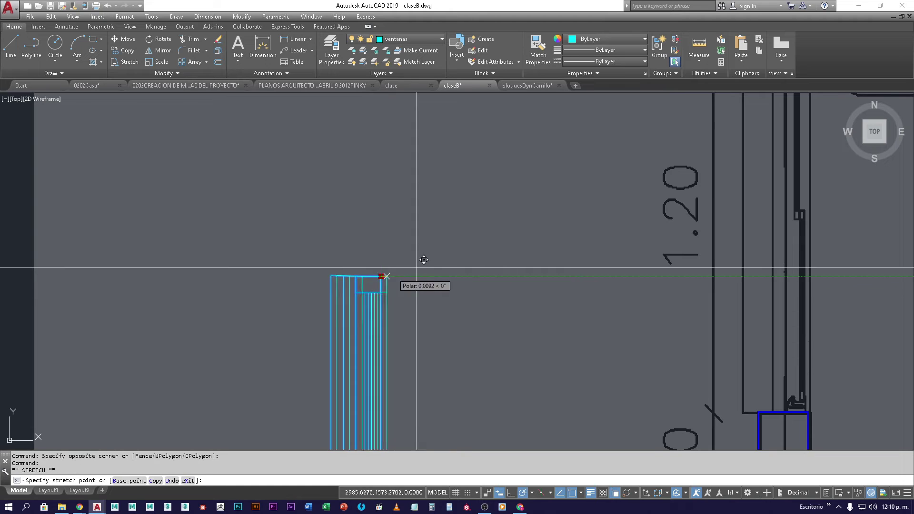
pyautogui.moveTo(422, 257)
pyautogui.mouseDown(button='middle')
pyautogui.moveTo(602, 288)
pyautogui.moveTo(600, 259)
pyautogui.mouseUp(button='middle')
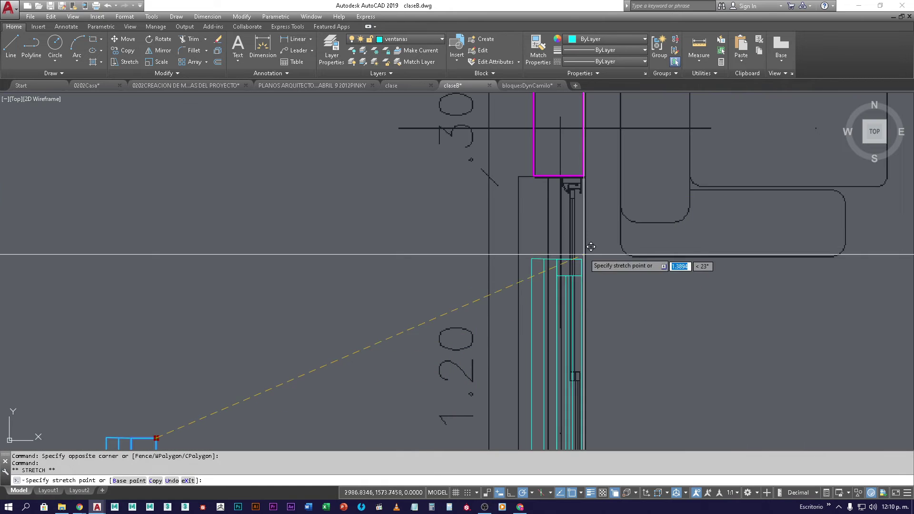
pyautogui.click(584, 177)
# Move the window block by its lower inner corner up to the top corner of the blue wall stub below the 1.20 opening.
pyautogui.moveTo(640, 315); pyautogui.dragTo(599, 129, button='middle')
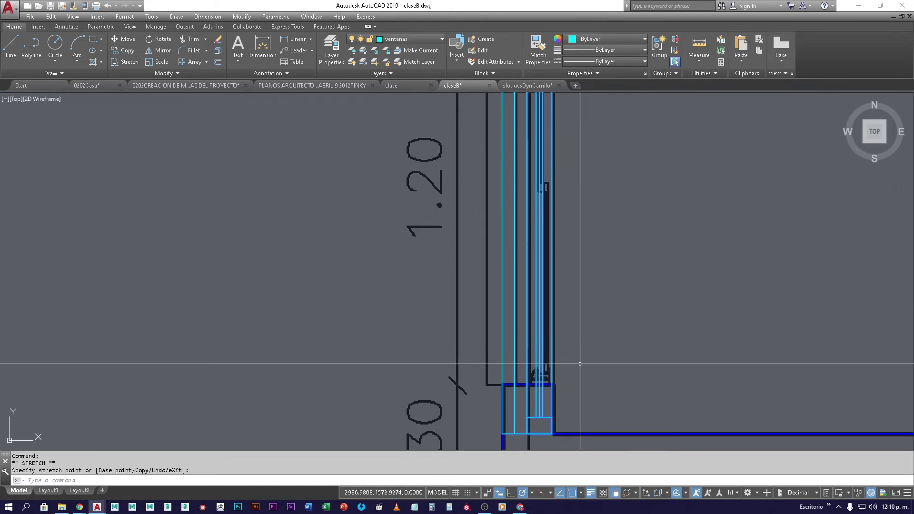
pyautogui.moveTo(572, 376); pyautogui.dragTo(551, 326, button='middle')
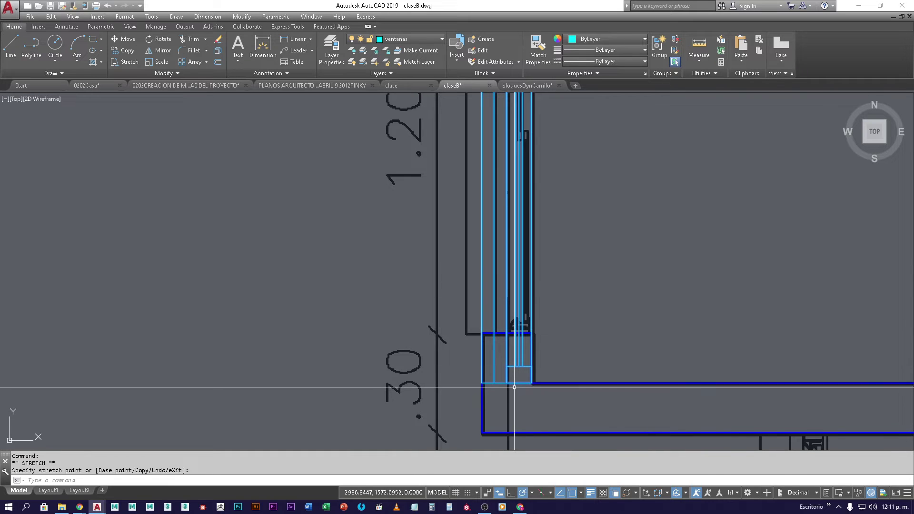
pyautogui.write('M')
pyautogui.press('Return')
pyautogui.scroll(2, 532, 383)
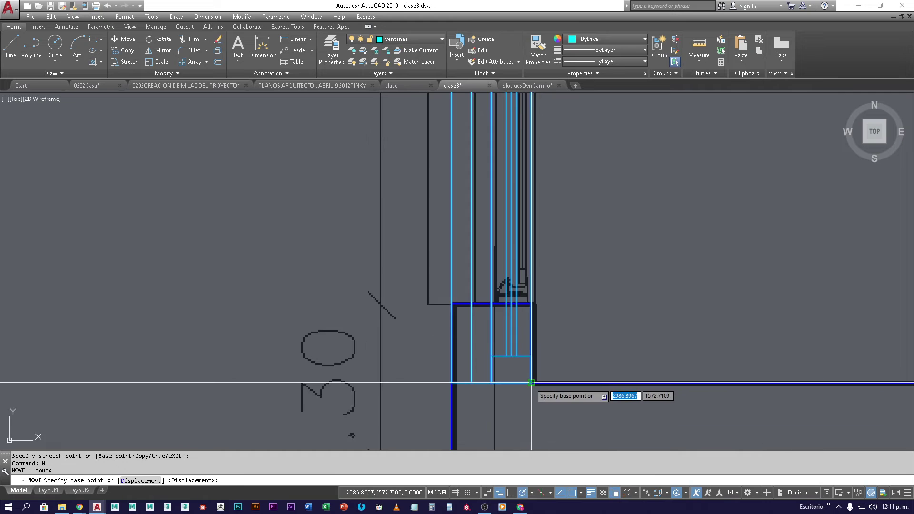
pyautogui.click(531, 382)
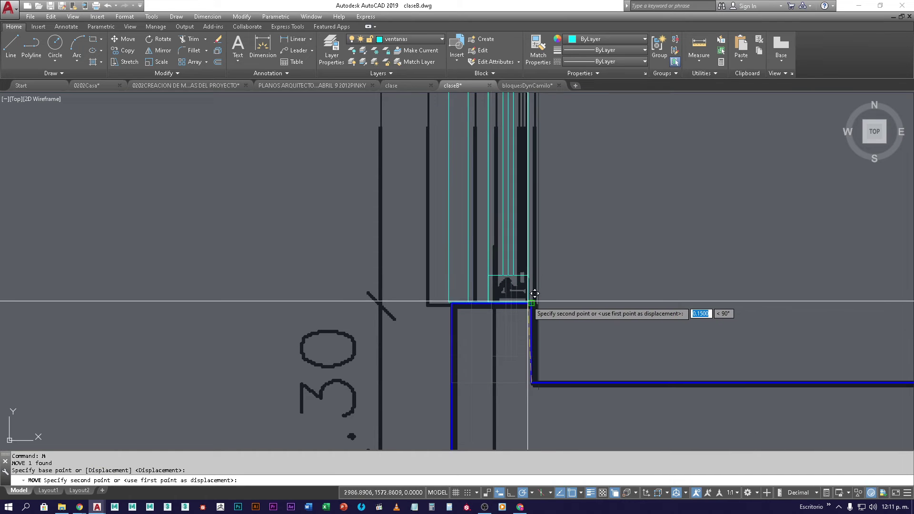